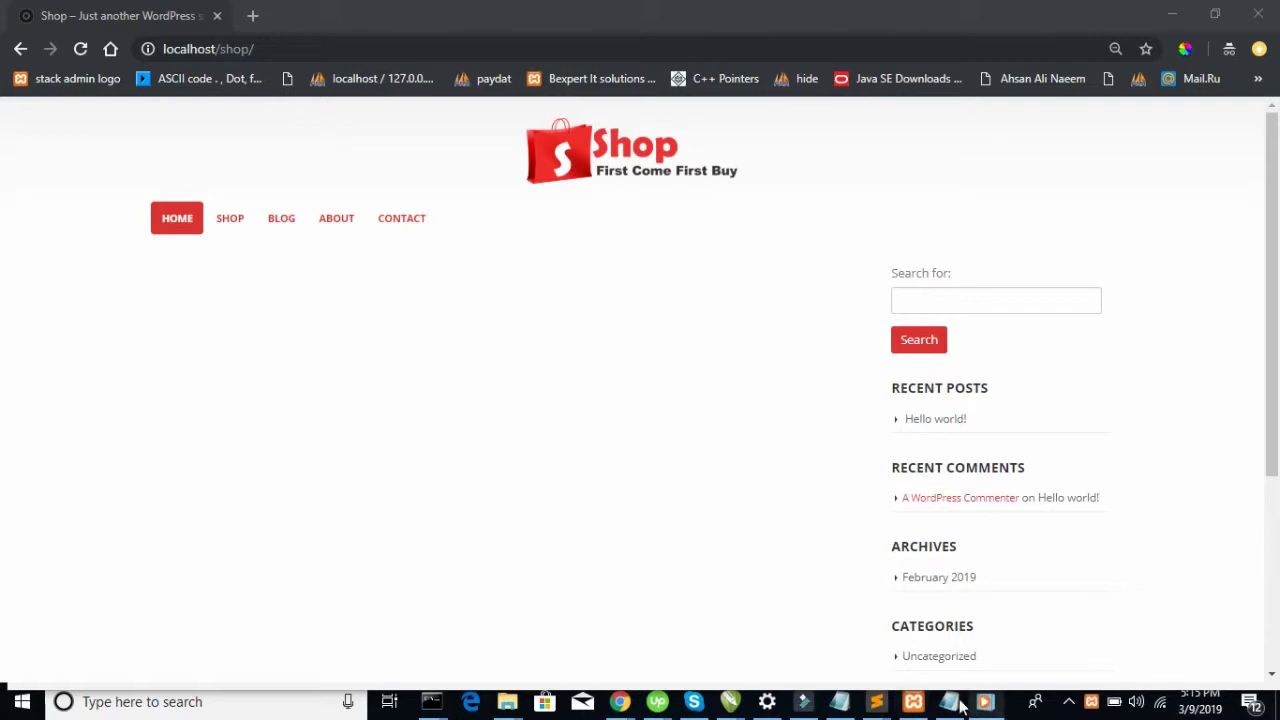
Switch to the browser window with the WordPress dashboard and open the Porto theme's Welcome page
mouse_move(806, 706)
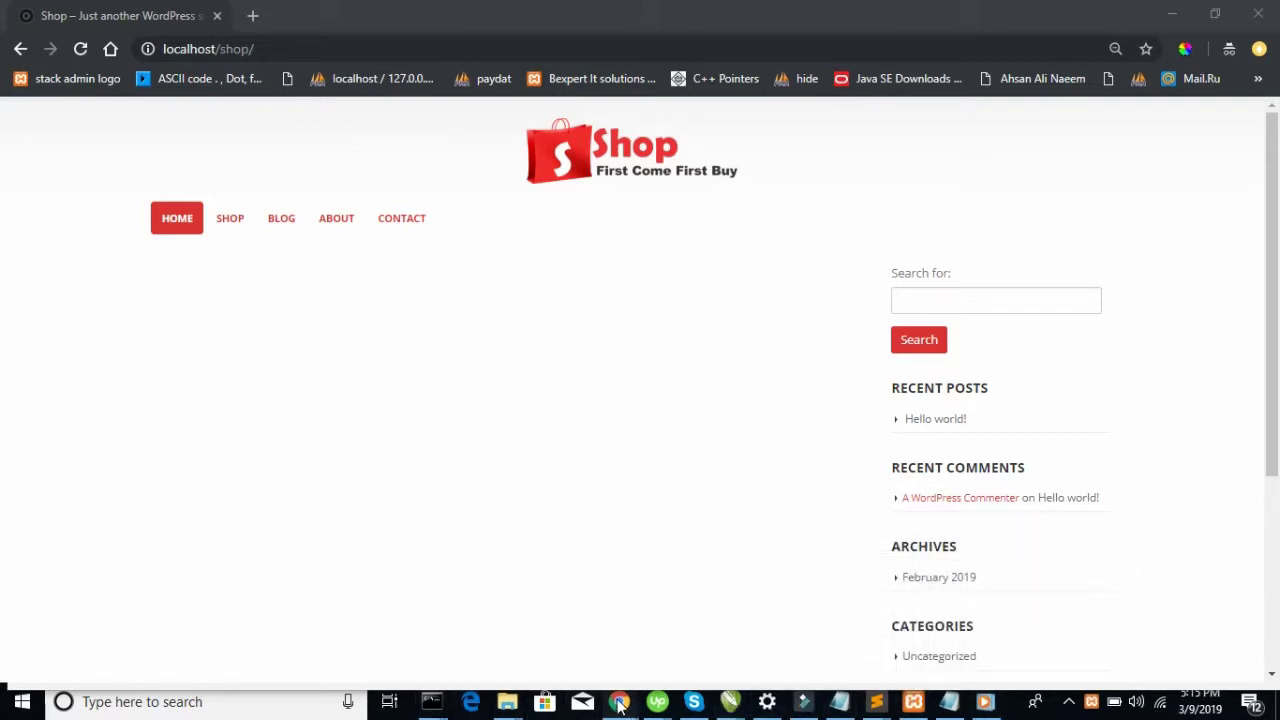
mouse_move(618, 704)
left_click(514, 617)
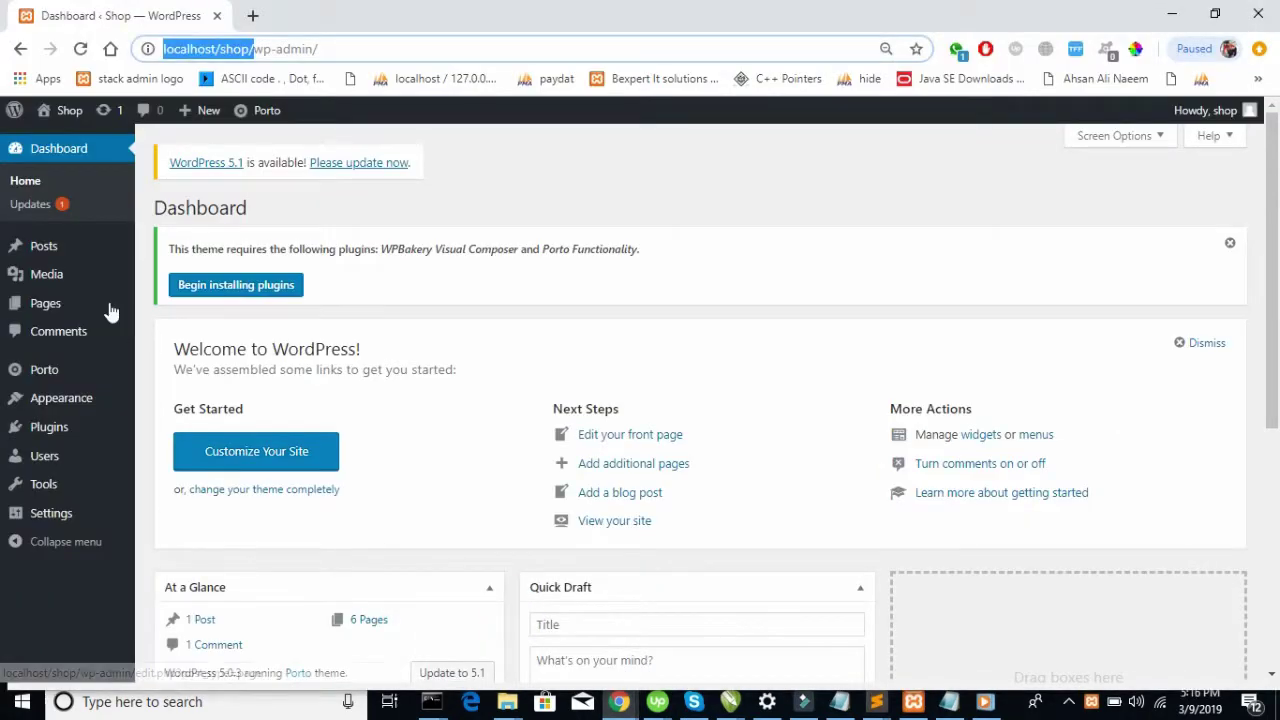
scroll(109, 306, "down", 1)
left_click(557, 175)
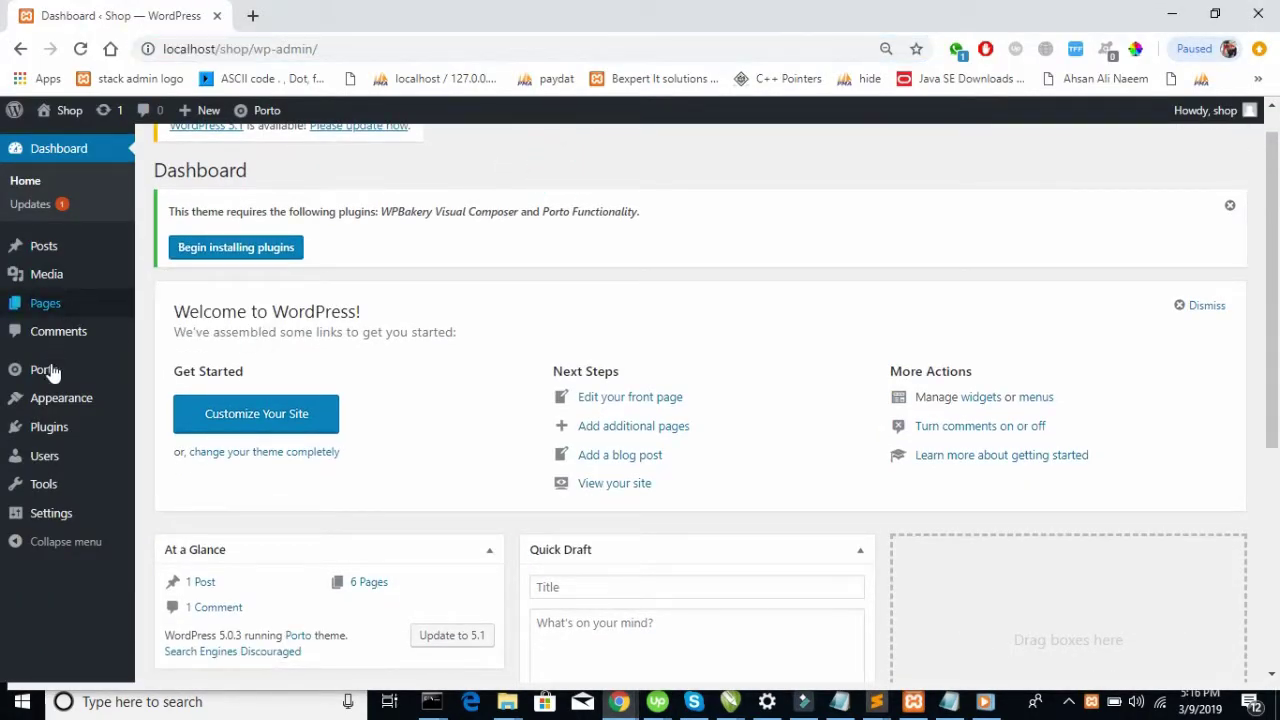
mouse_move(55, 398)
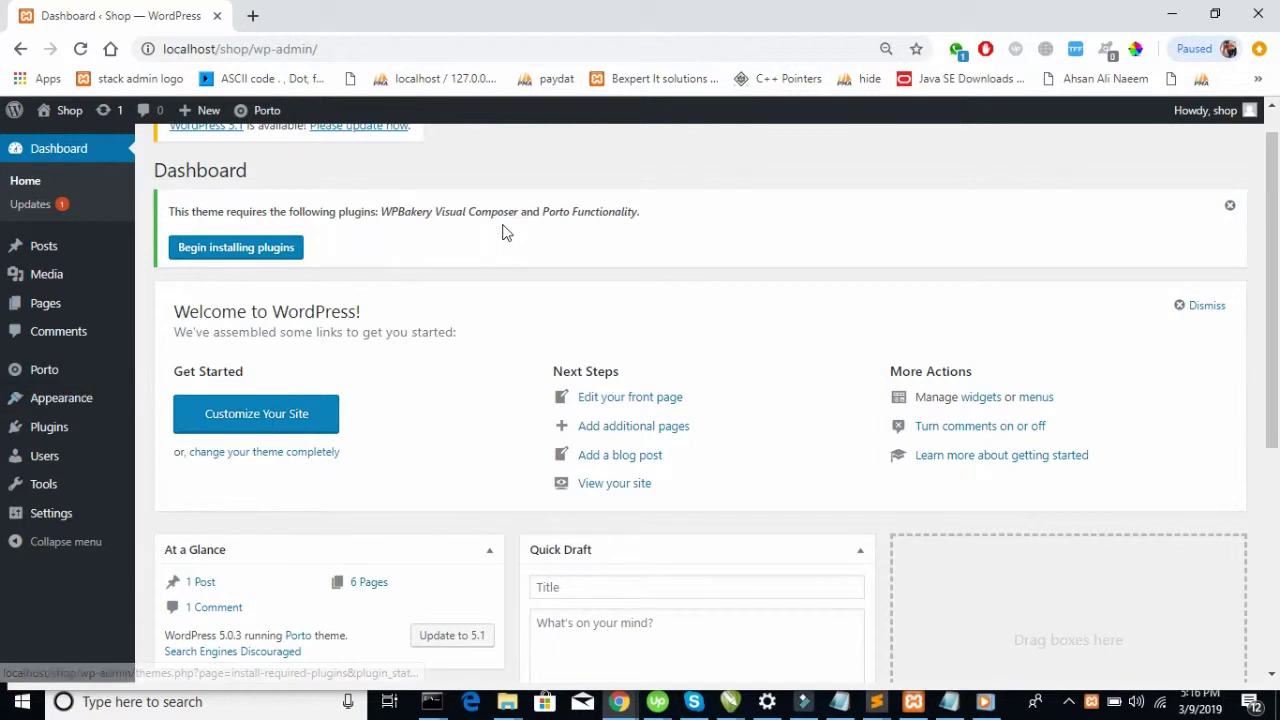
scroll(503, 229, "up", 1)
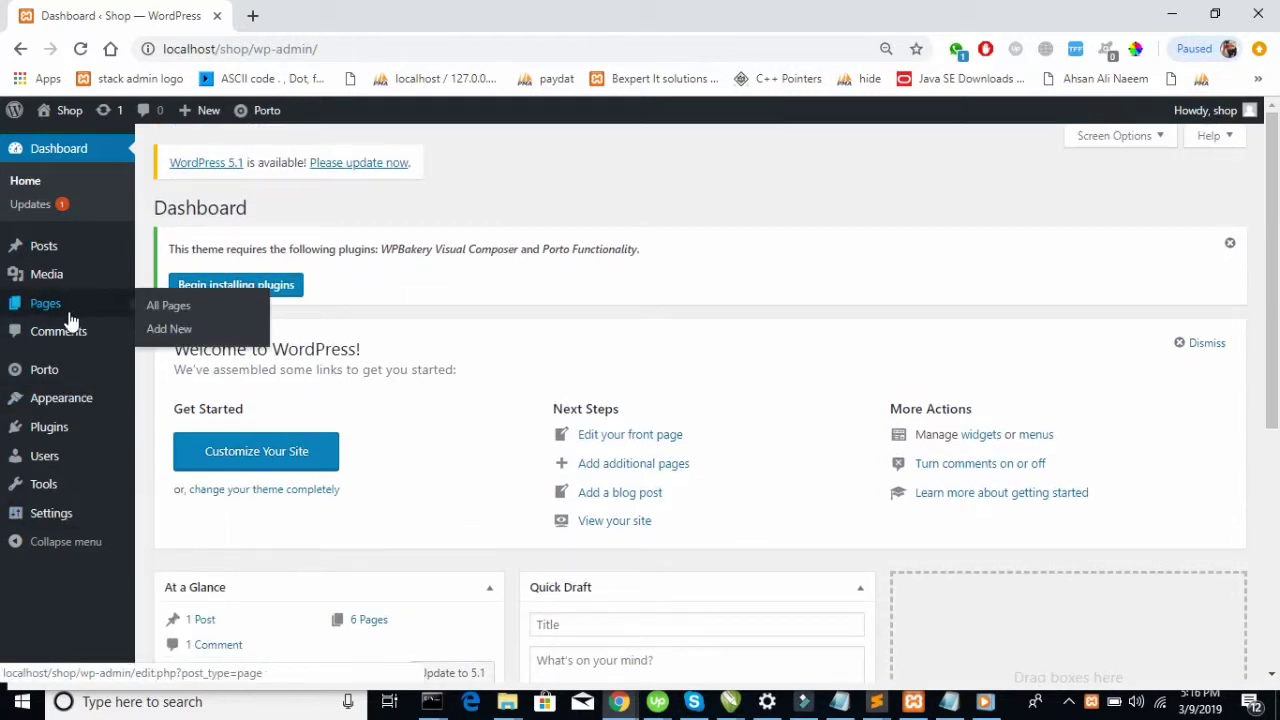
mouse_move(70, 370)
left_click(150, 373)
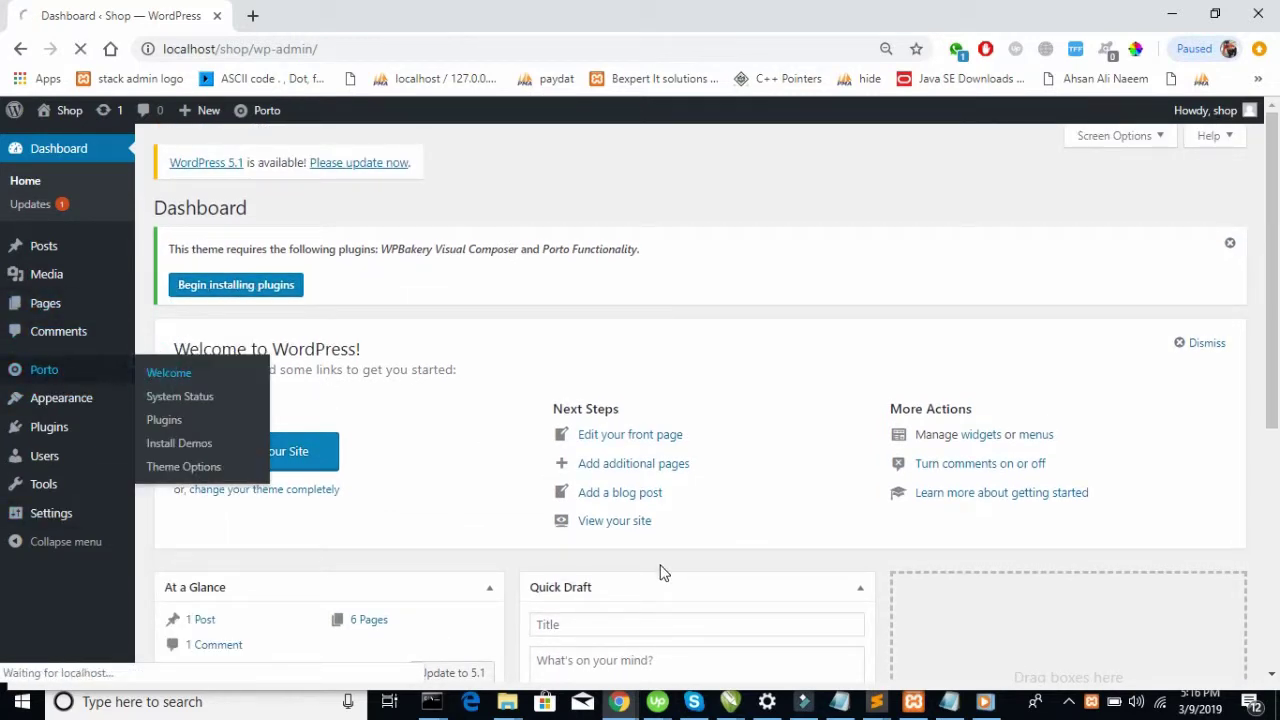
Switch to the shop's front page and check where the main navigation menu sits
mouse_move(620, 701)
left_click(689, 644)
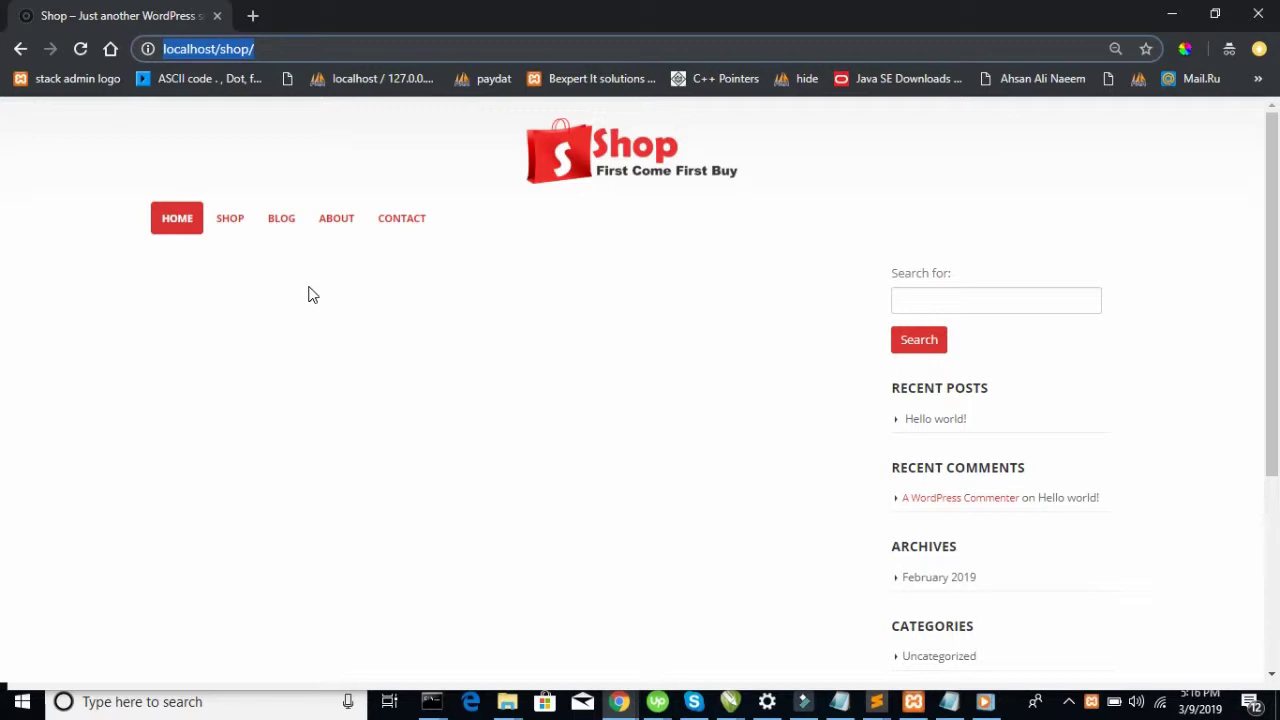
left_click(310, 293)
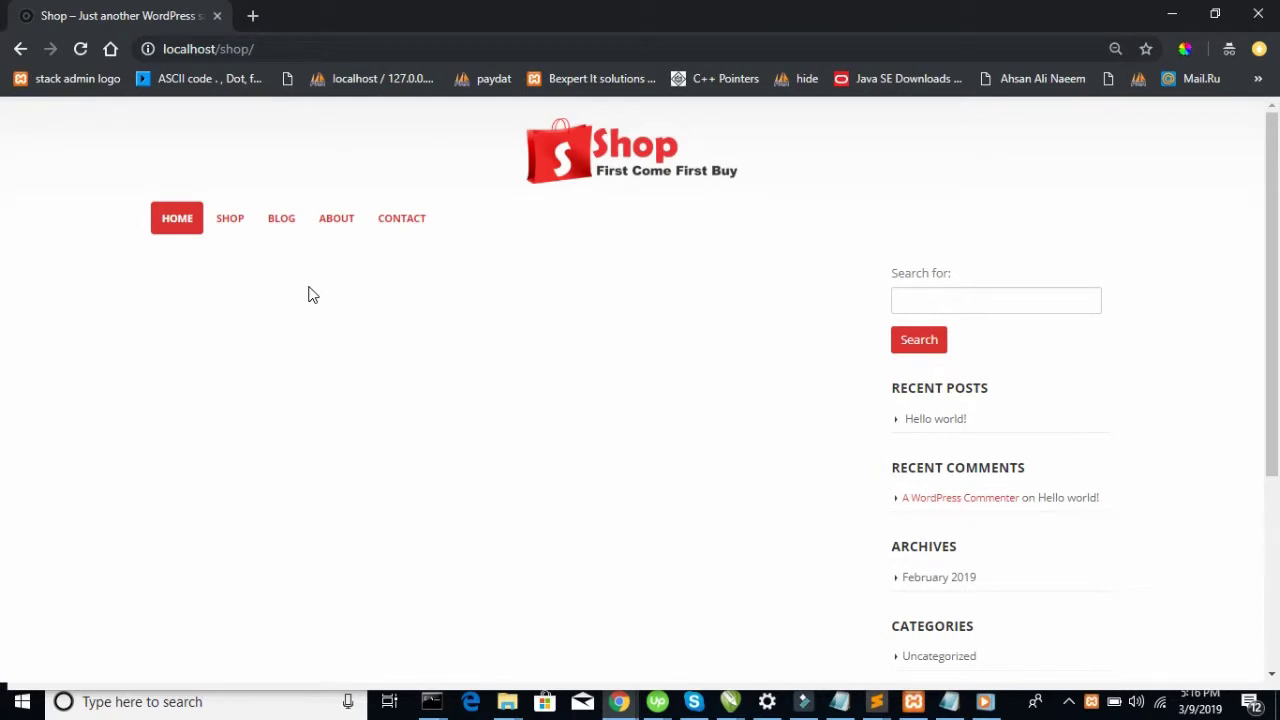
Return to the WordPress admin window and open the Porto Theme Options page
left_click(620, 701)
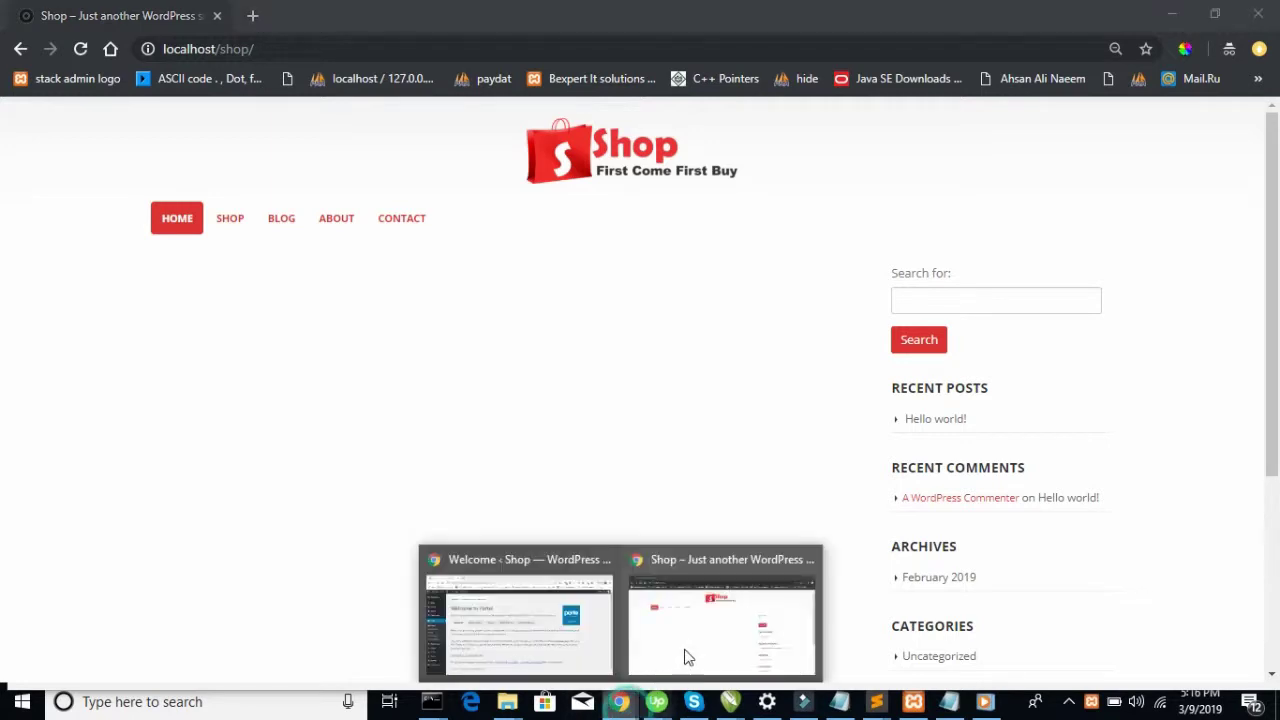
left_click(474, 640)
scroll(540, 400, "down", 1)
left_click(645, 304)
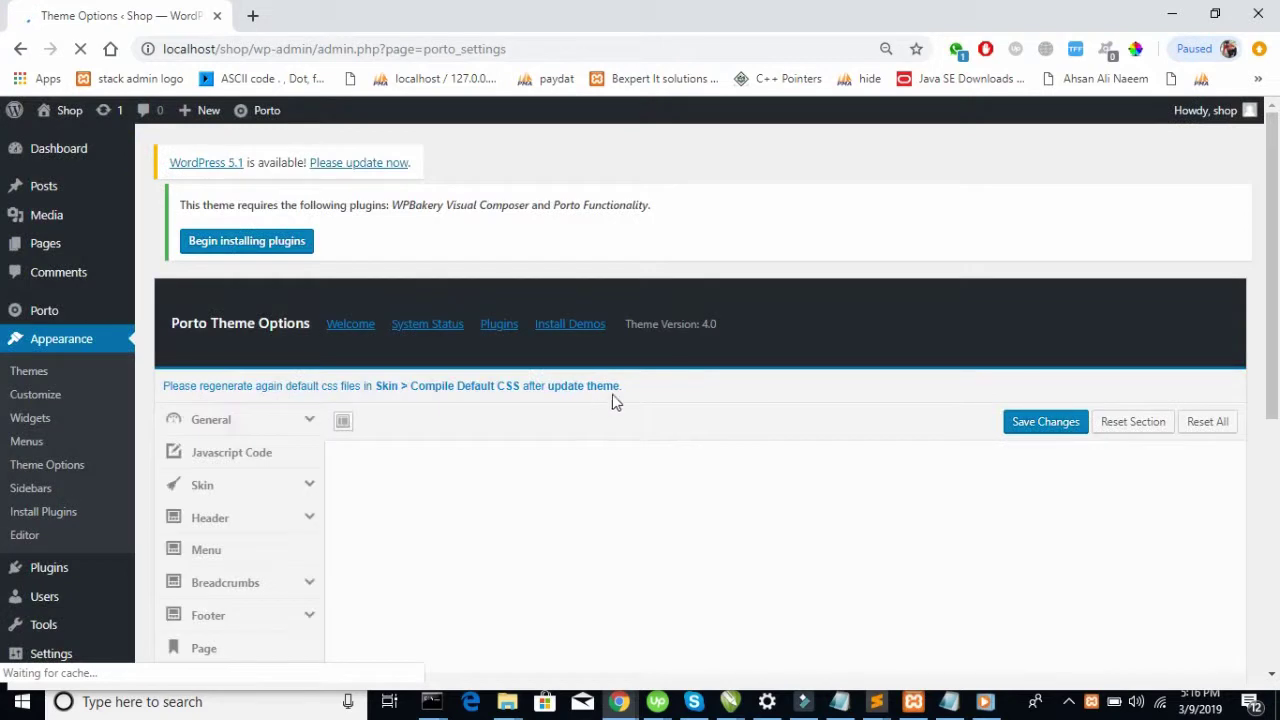
scroll(414, 487, "down", 5)
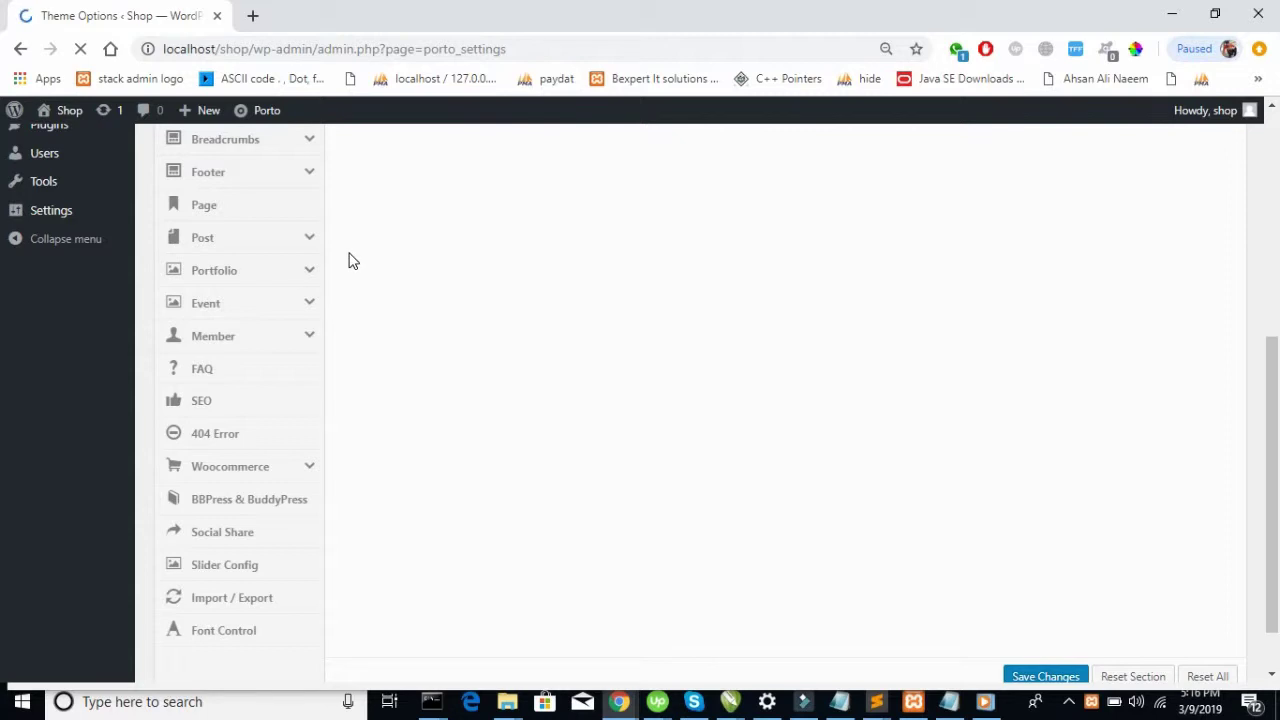
scroll(353, 261, "up", 5)
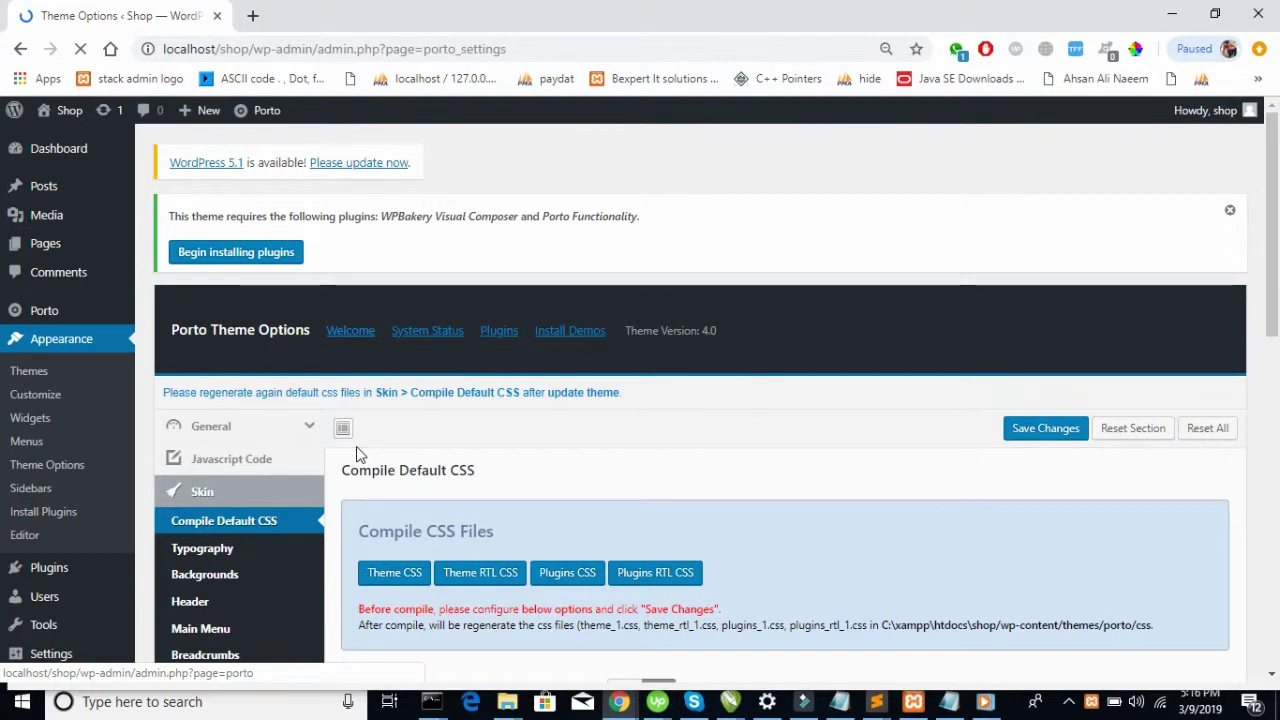
Examine the Main Menu settings in the Skin section for an option that controls menu alignment
scroll(357, 451, "down", 5)
scroll(357, 452, "up", 1)
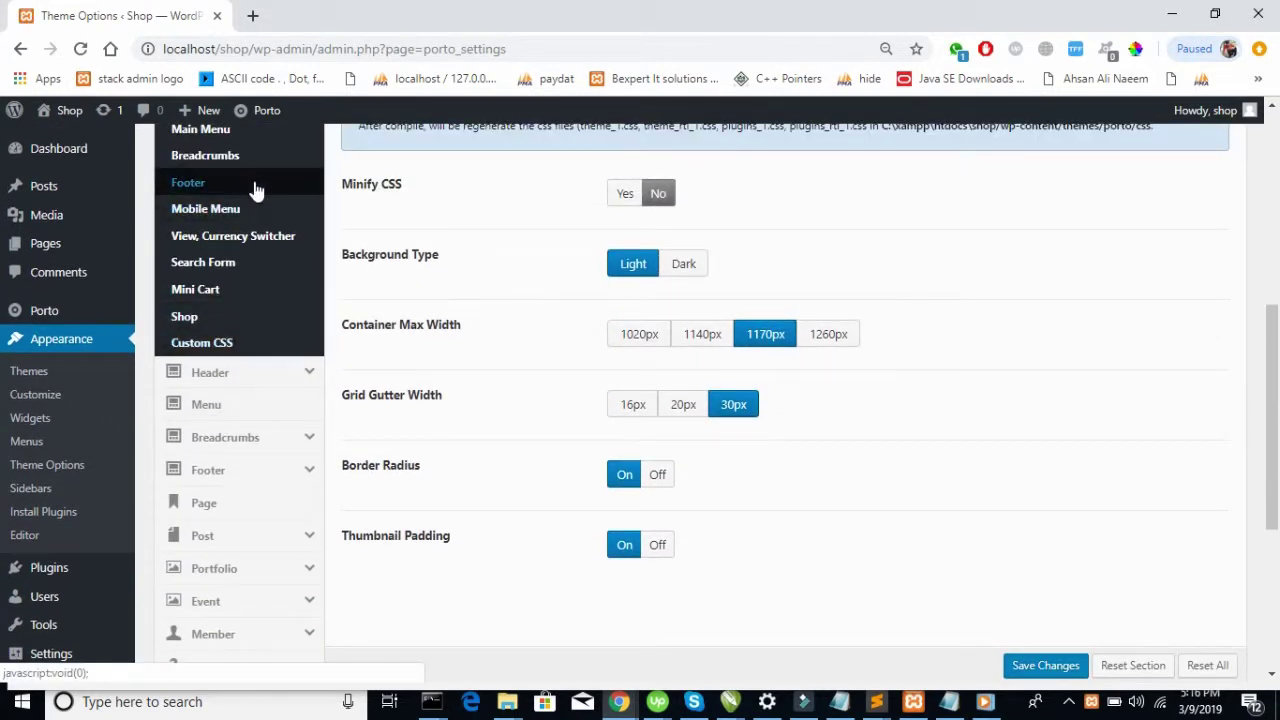
scroll(246, 183, "up", 1)
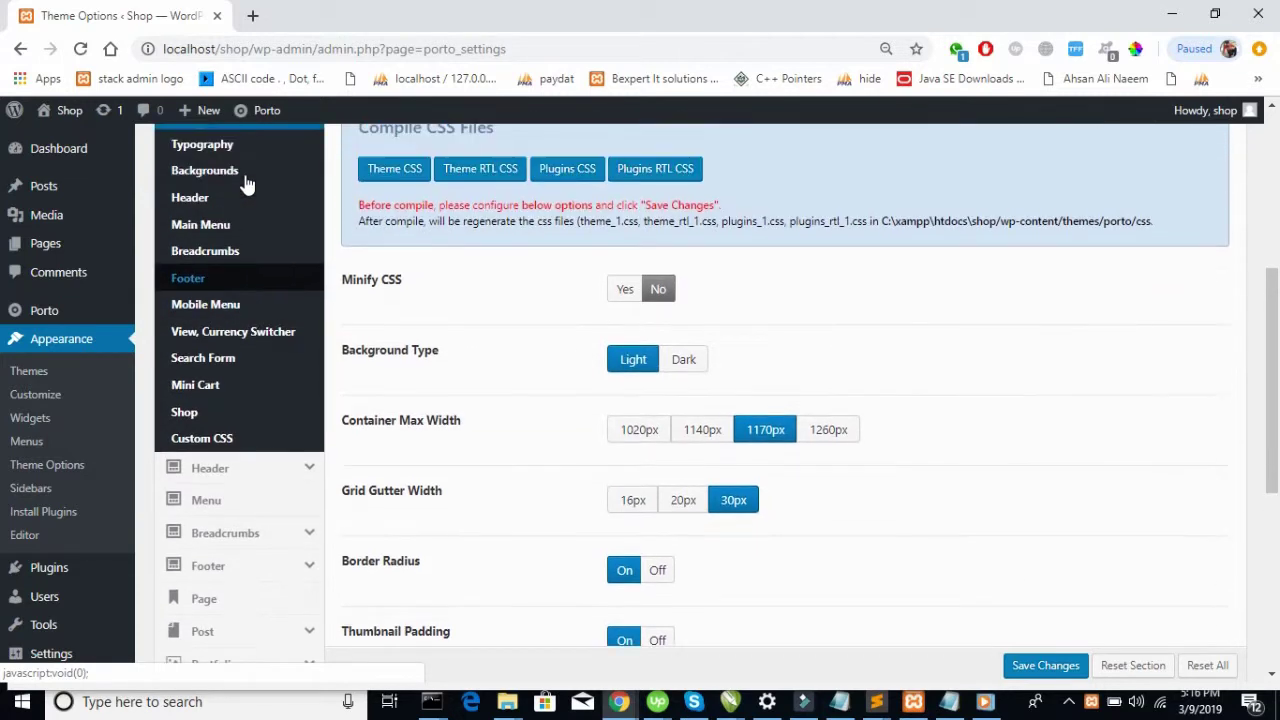
left_click(201, 225)
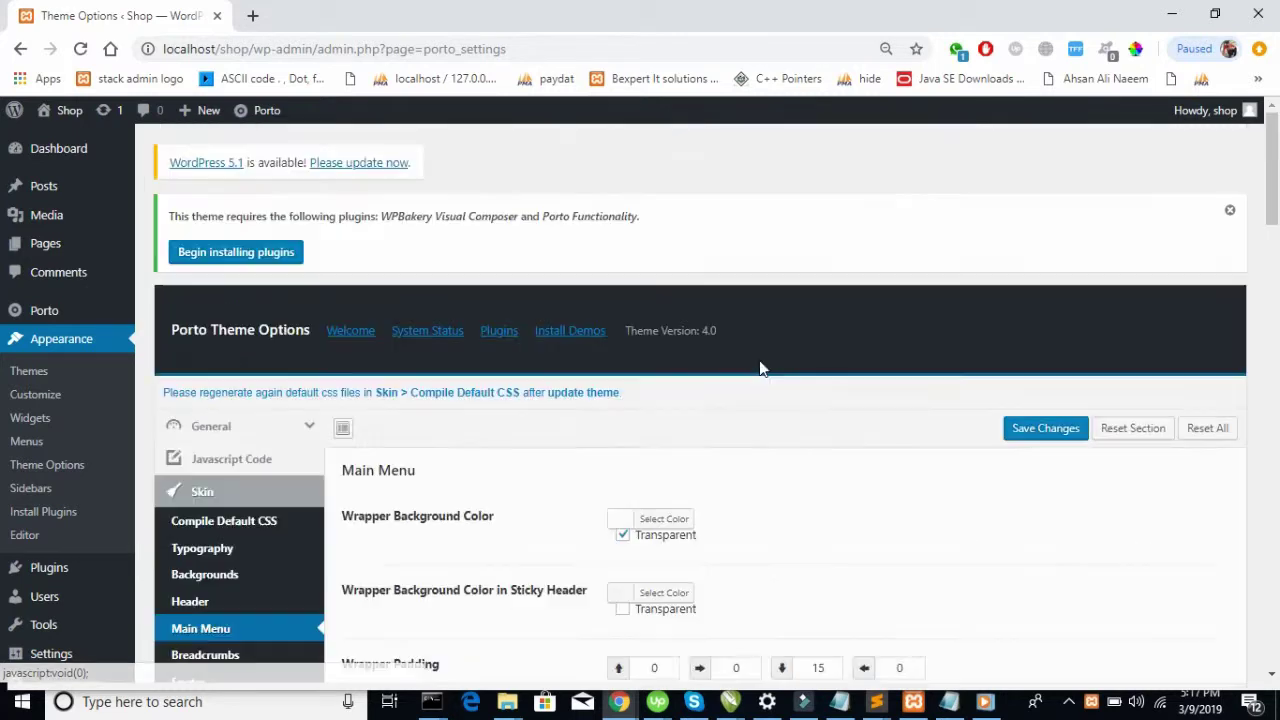
scroll(761, 370, "down", 5)
scroll(761, 370, "down", 5)
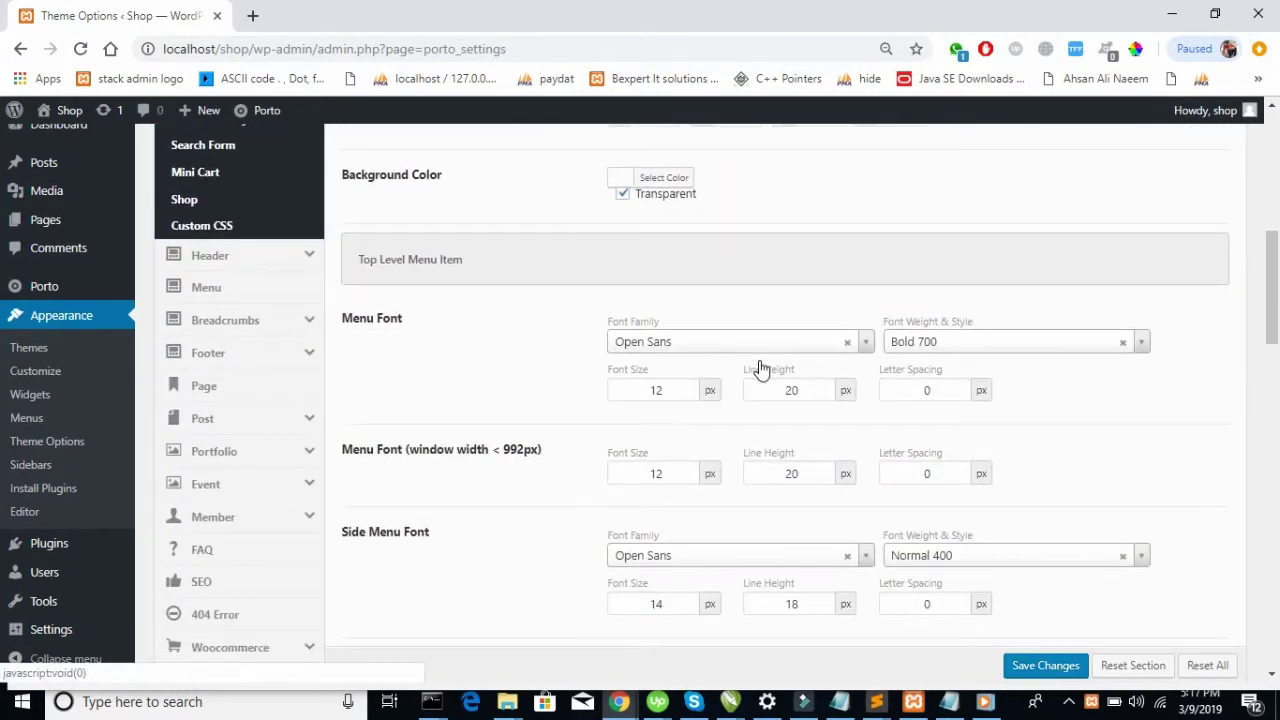
scroll(594, 331, "up", 3)
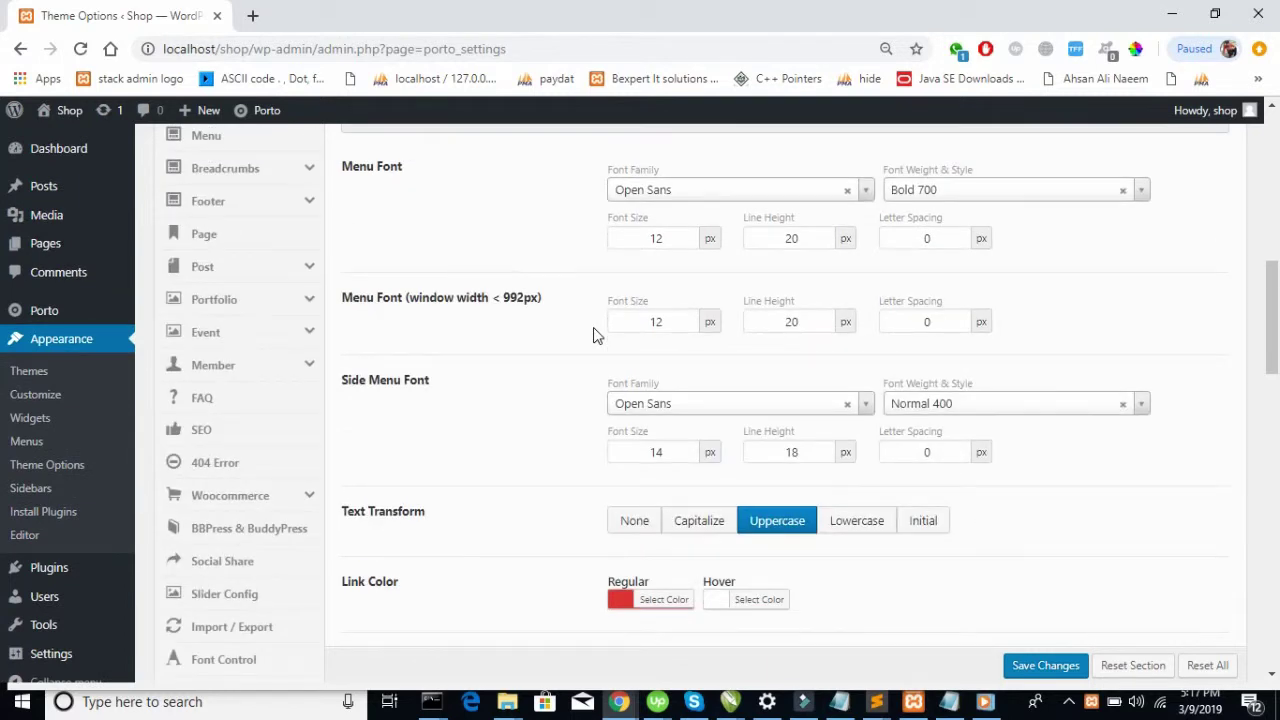
scroll(594, 333, "down", 8)
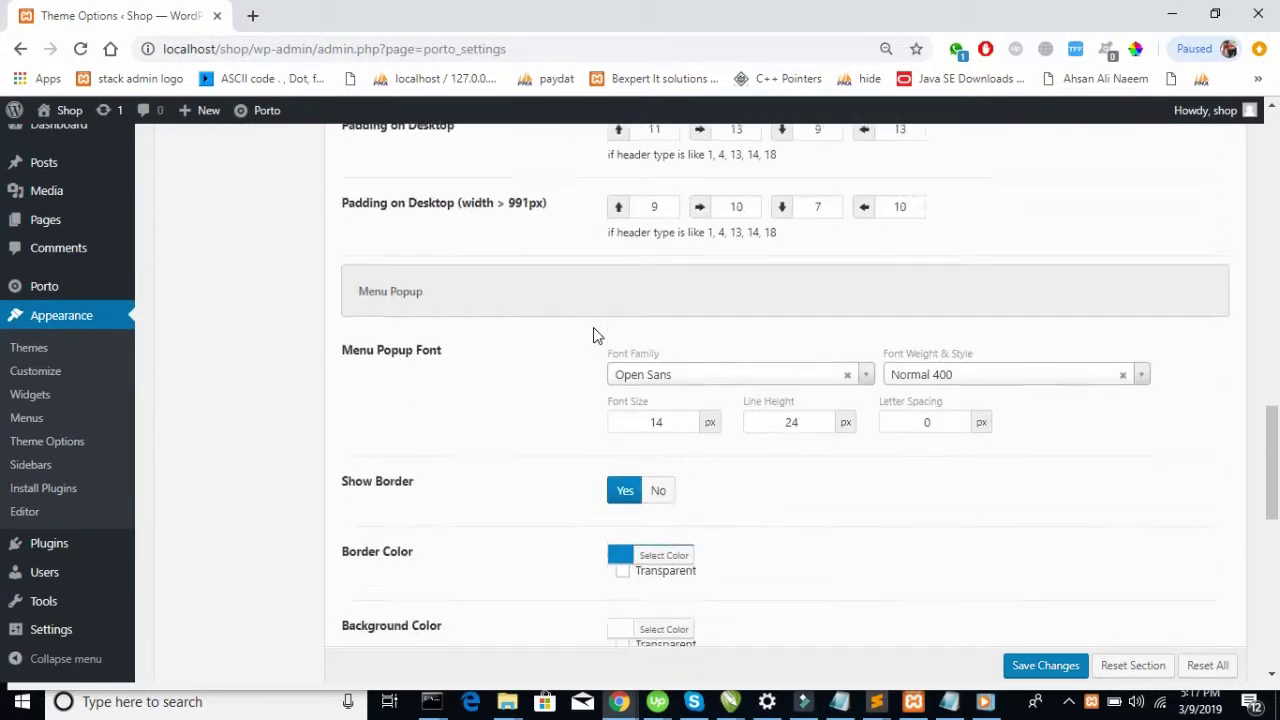
scroll(593, 333, "up", 10)
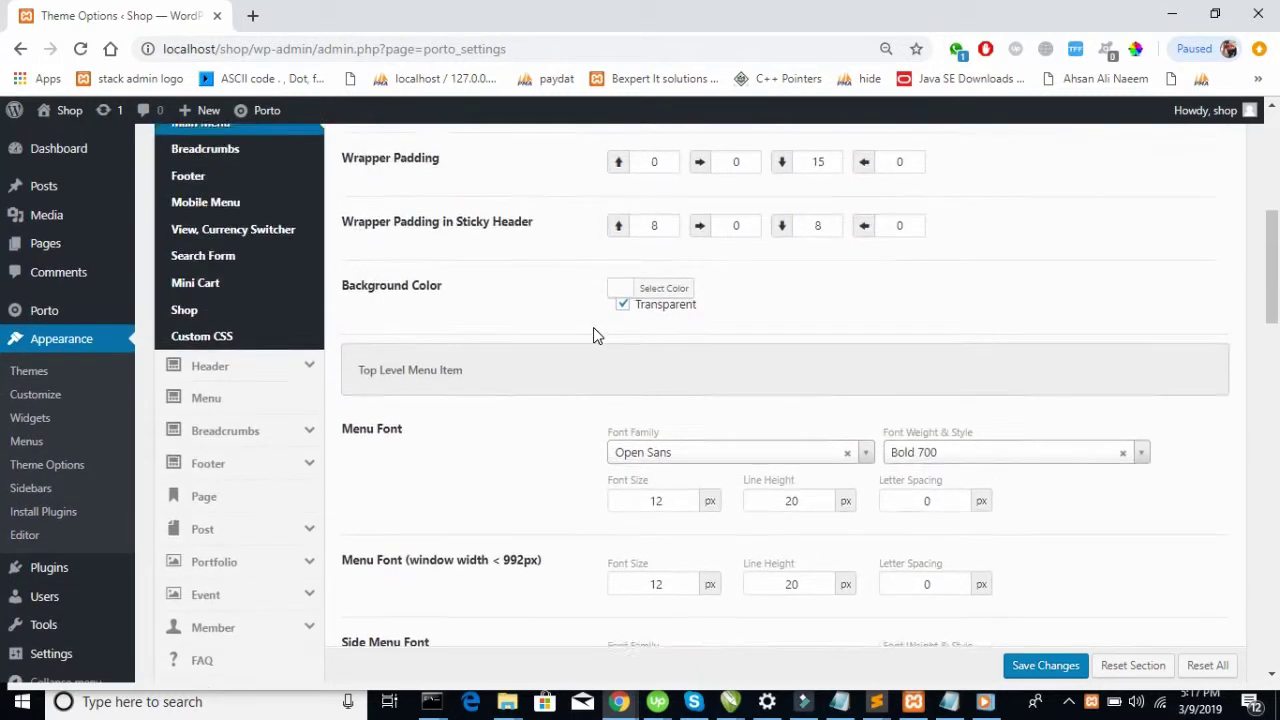
scroll(594, 334, "up", 2)
scroll(594, 334, "down", 5)
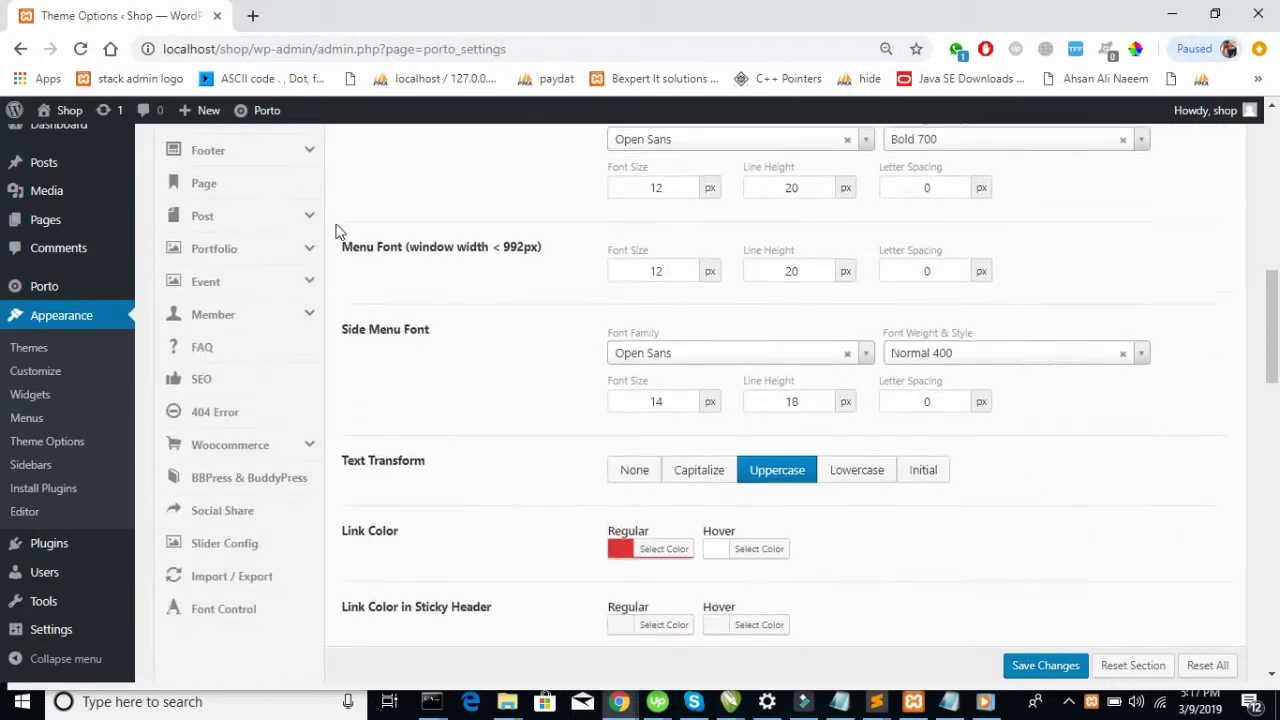
scroll(314, 180, "down", 2)
scroll(314, 185, "up", 4)
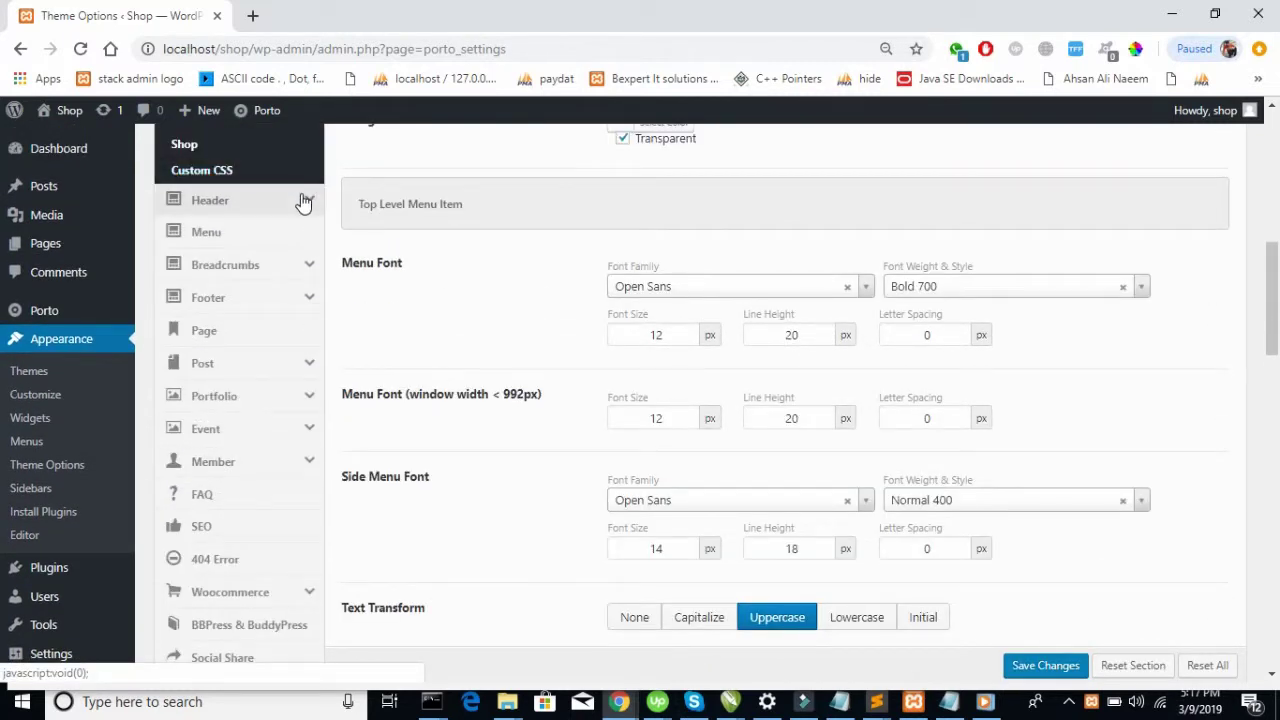
Open the Header section of the theme options and look through its settings and subsections
left_click(304, 201)
scroll(304, 203, "up", 4)
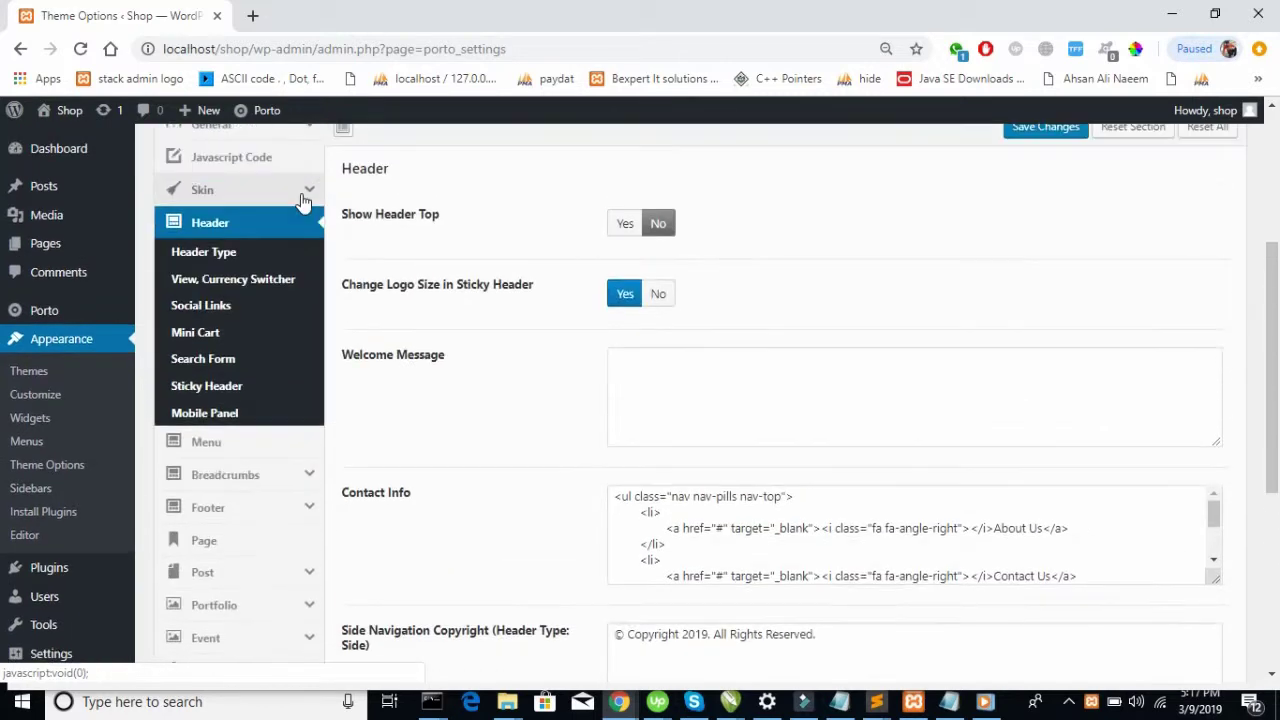
scroll(303, 200, "down", 1)
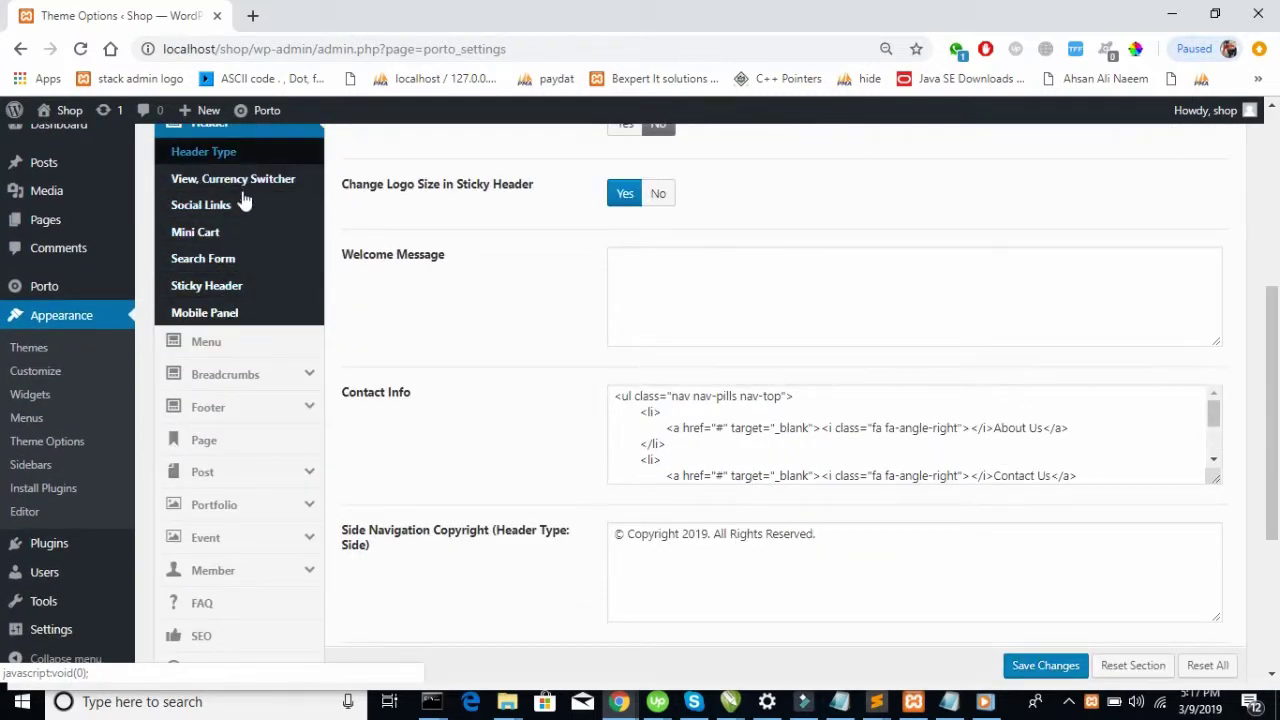
In the Menu section of the theme options, set Main Menu Align to Center and save the changes
left_click(240, 343)
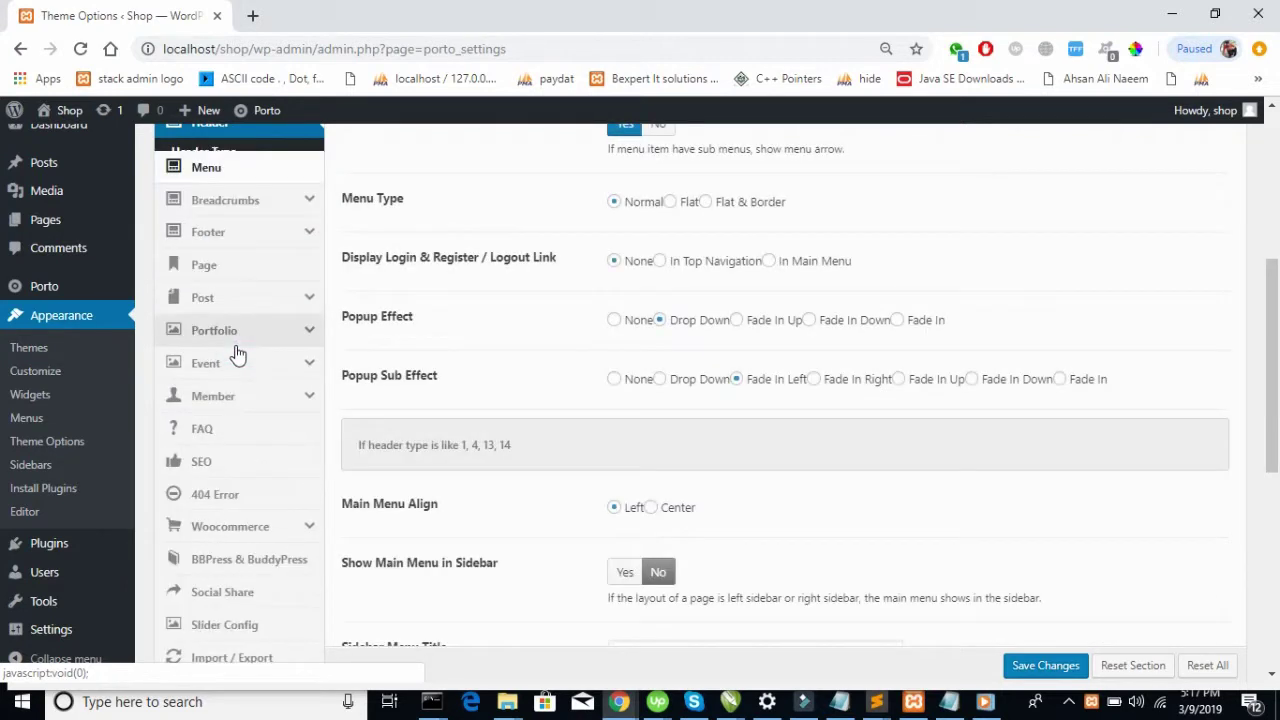
scroll(683, 287, "up", 2)
scroll(683, 287, "down", 1)
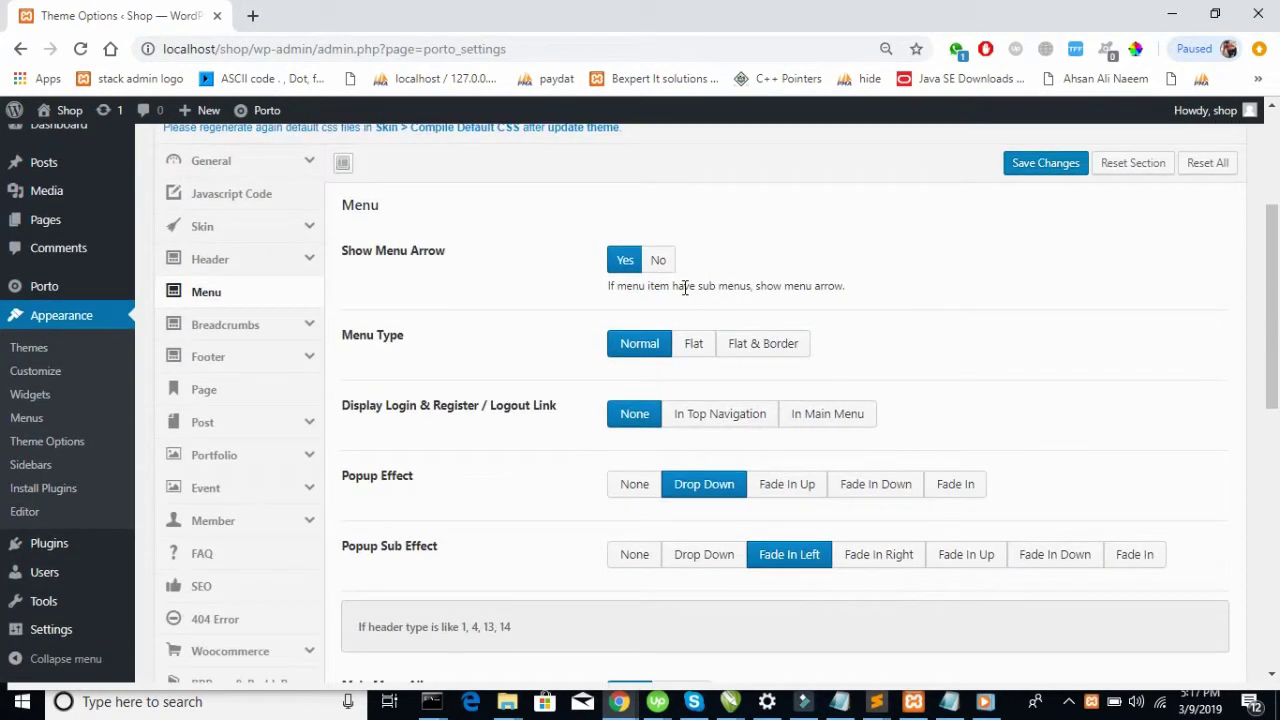
scroll(686, 277, "down", 1)
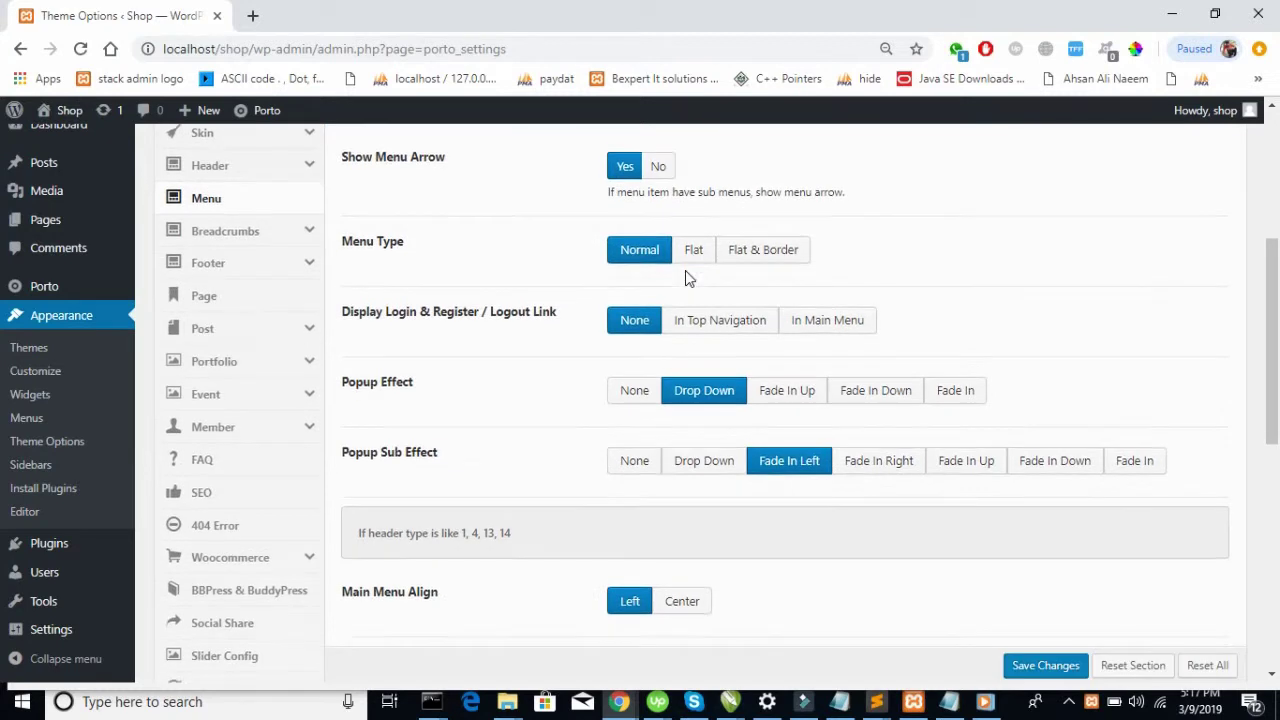
scroll(686, 277, "down", 1)
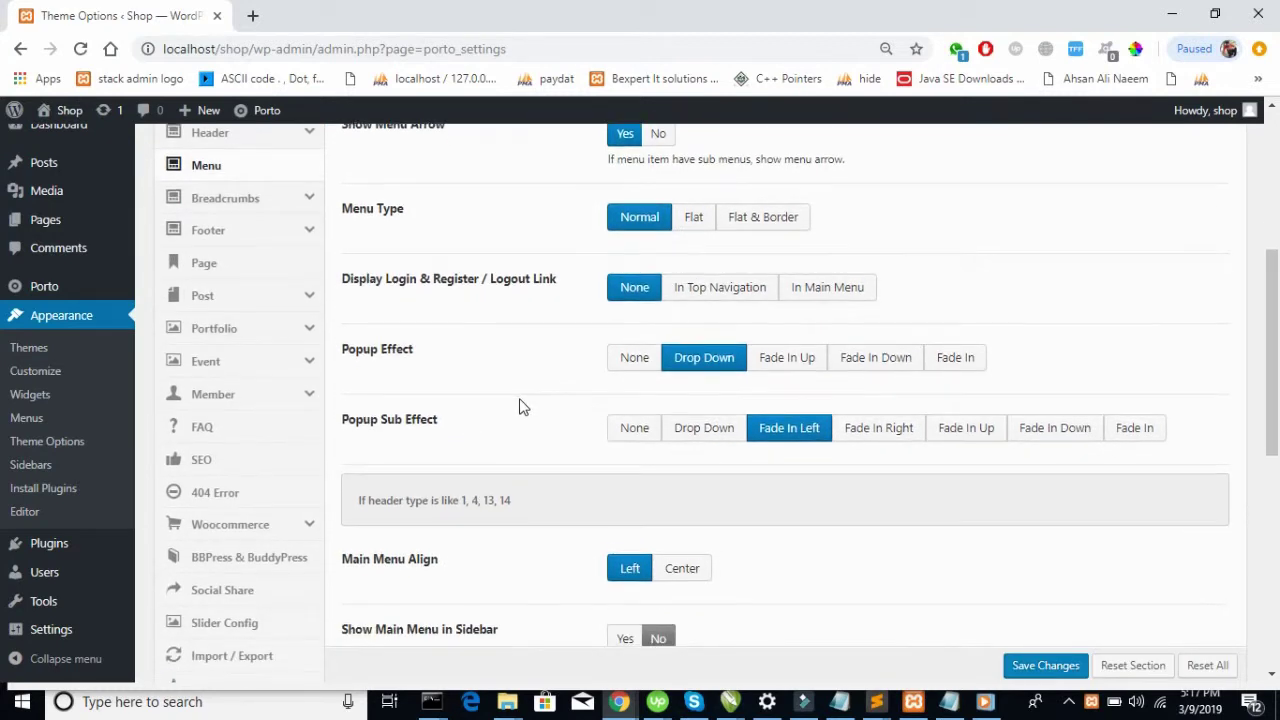
scroll(519, 406, "down", 2)
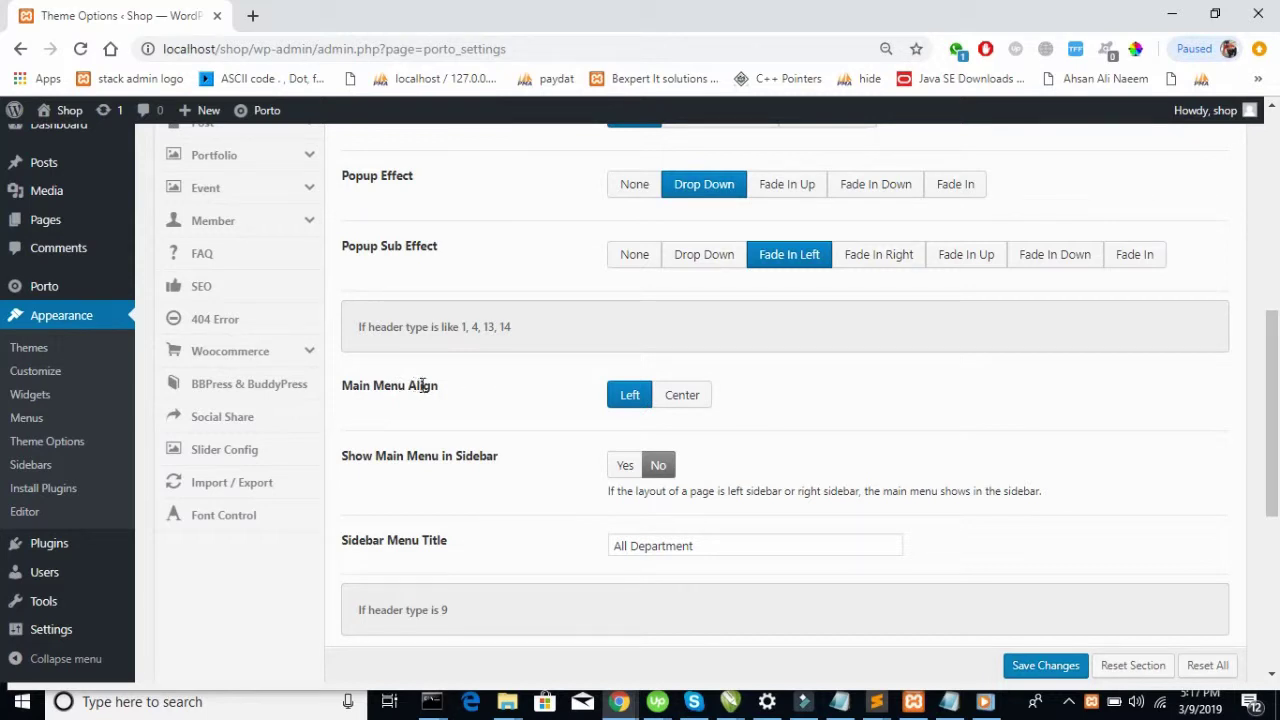
left_click(697, 399)
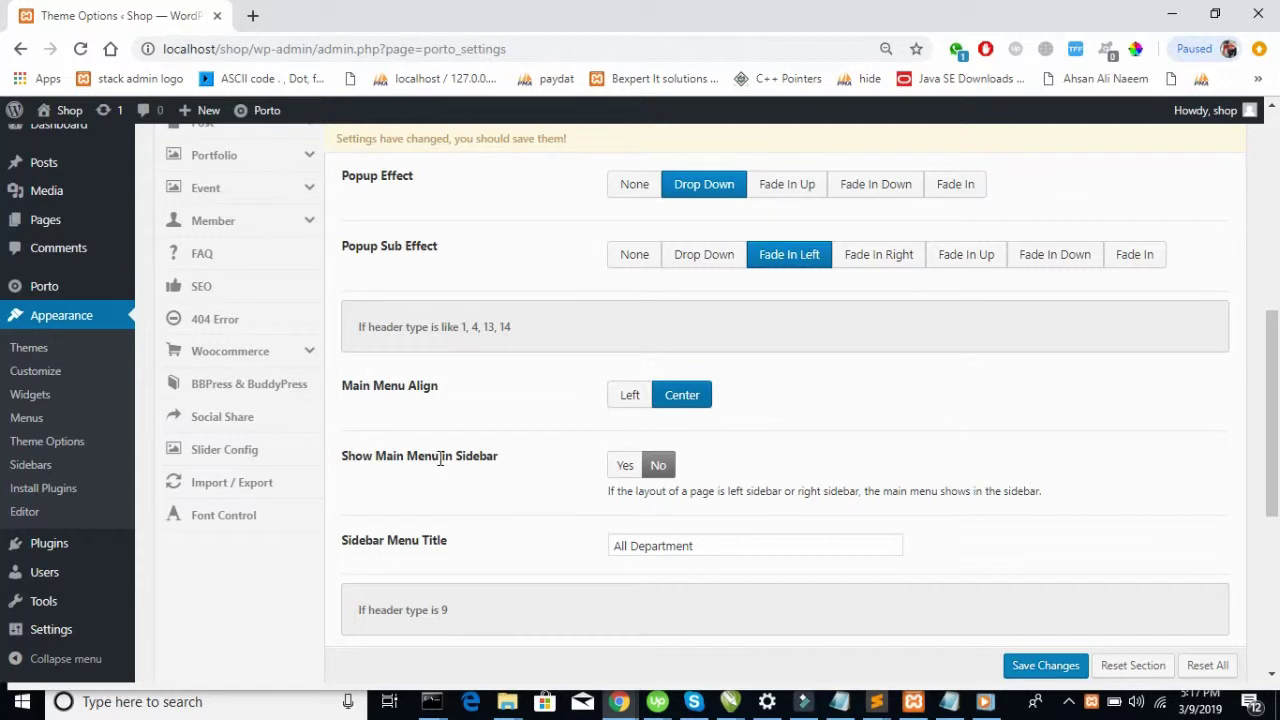
scroll(864, 491, "down", 1)
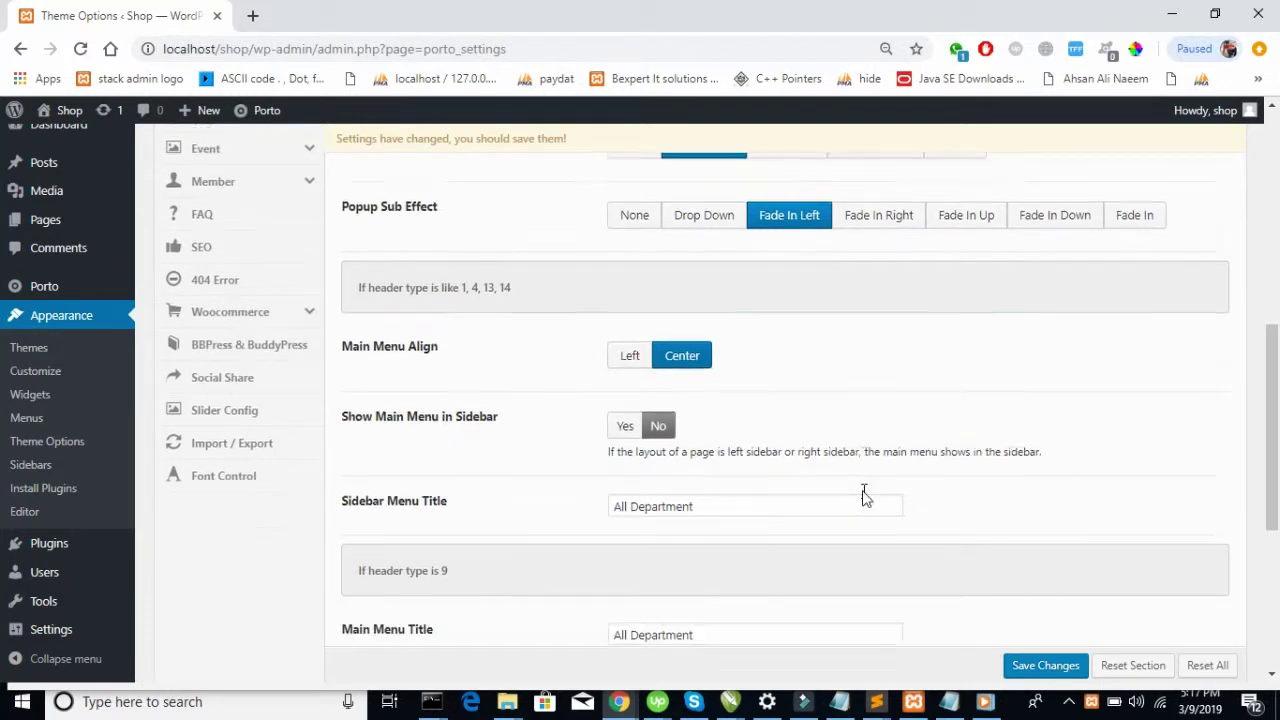
scroll(864, 491, "down", 2)
left_click(1046, 666)
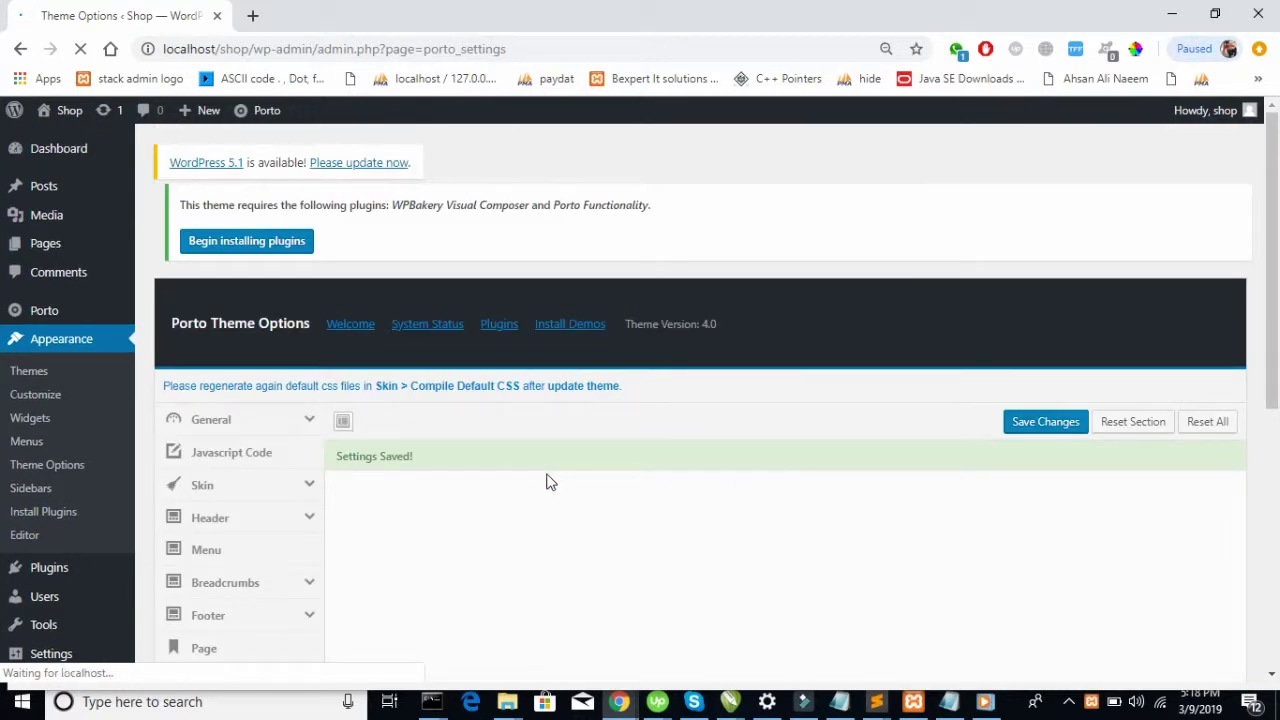
Switch to the shop's front page, reload it and inspect the main menu's alignment, including the sticky header
scroll(548, 482, "down", 2)
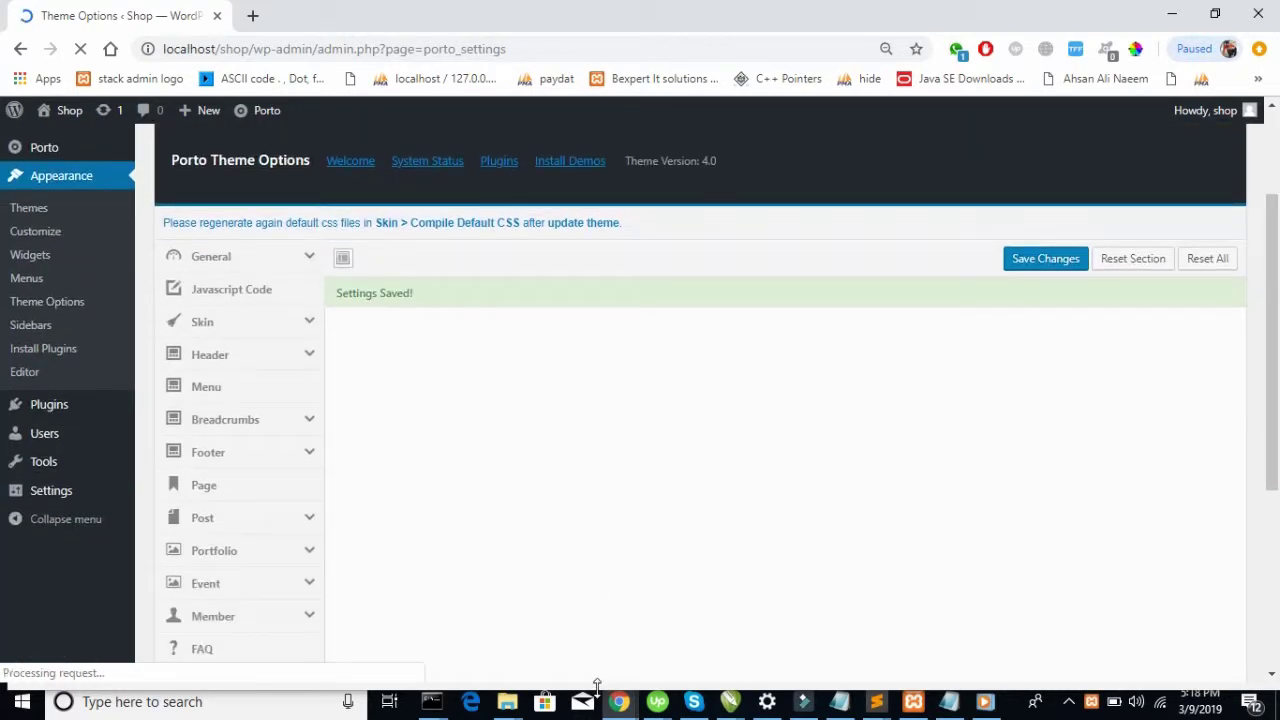
mouse_move(617, 703)
left_click(668, 628)
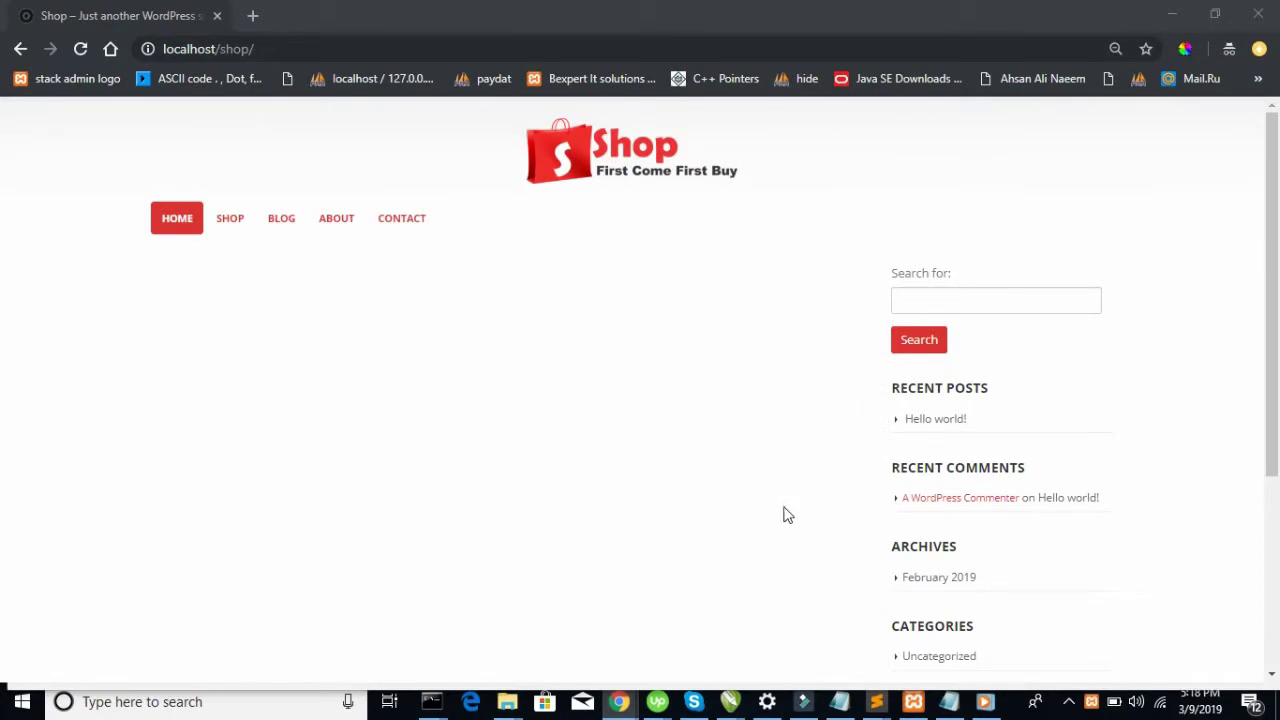
key("F5")
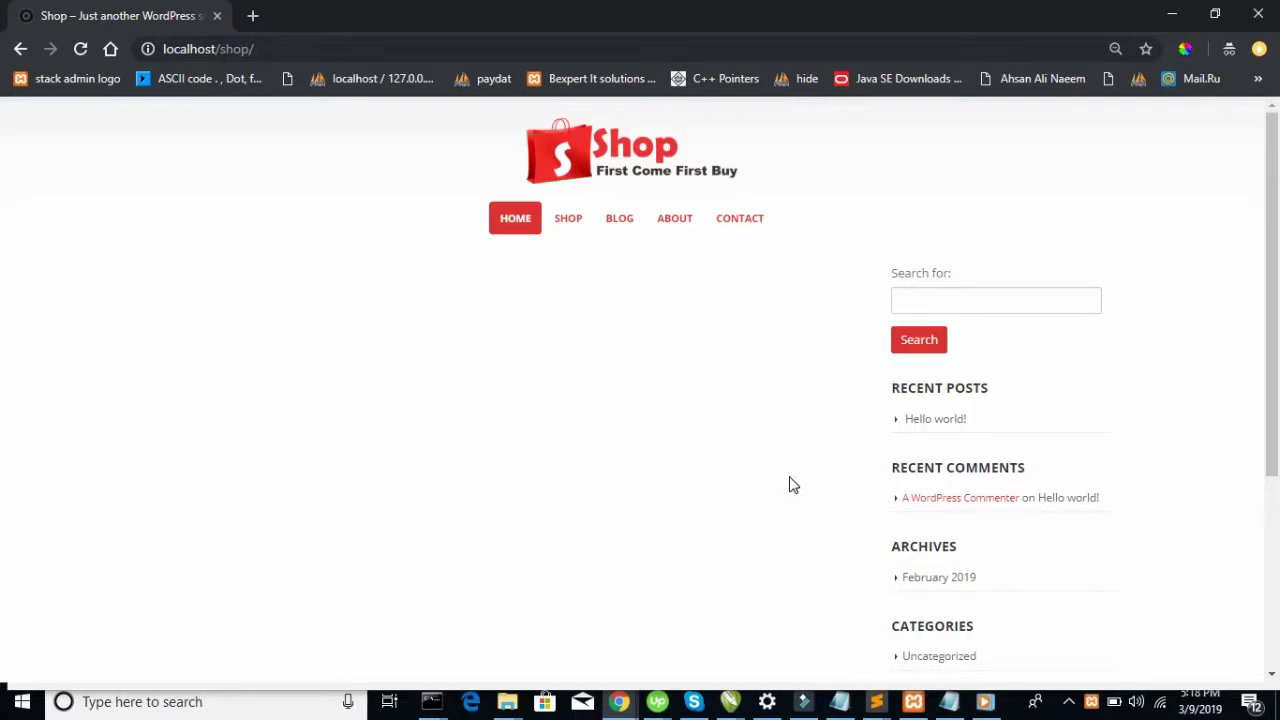
scroll(790, 485, "down", 5)
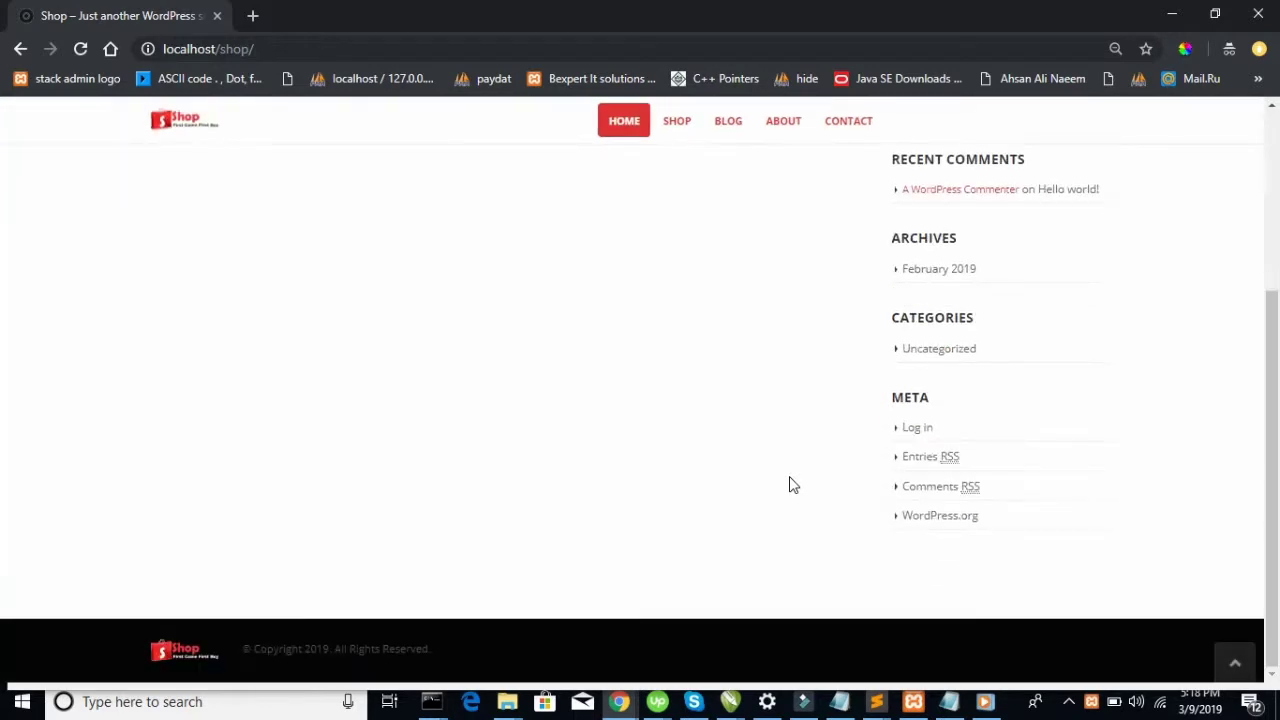
Compare the main menu's alignment in the front page's full header and in its sticky header
scroll(800, 390, "up", 5)
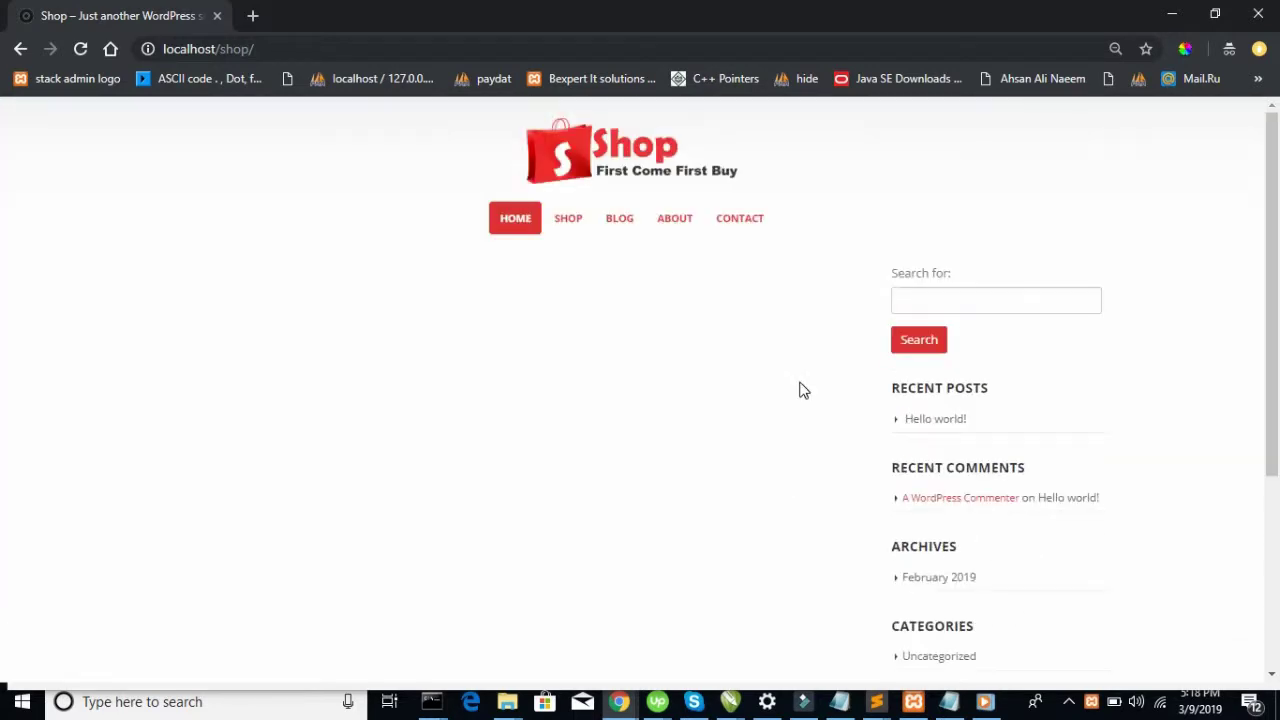
scroll(800, 390, "down", 5)
scroll(800, 390, "up", 5)
scroll(800, 390, "down", 5)
scroll(800, 390, "up", 5)
scroll(683, 348, "down", 5)
scroll(683, 348, "up", 5)
Visit the shop's Blog and Contact pages and examine the header menu and content area there
left_click(622, 224)
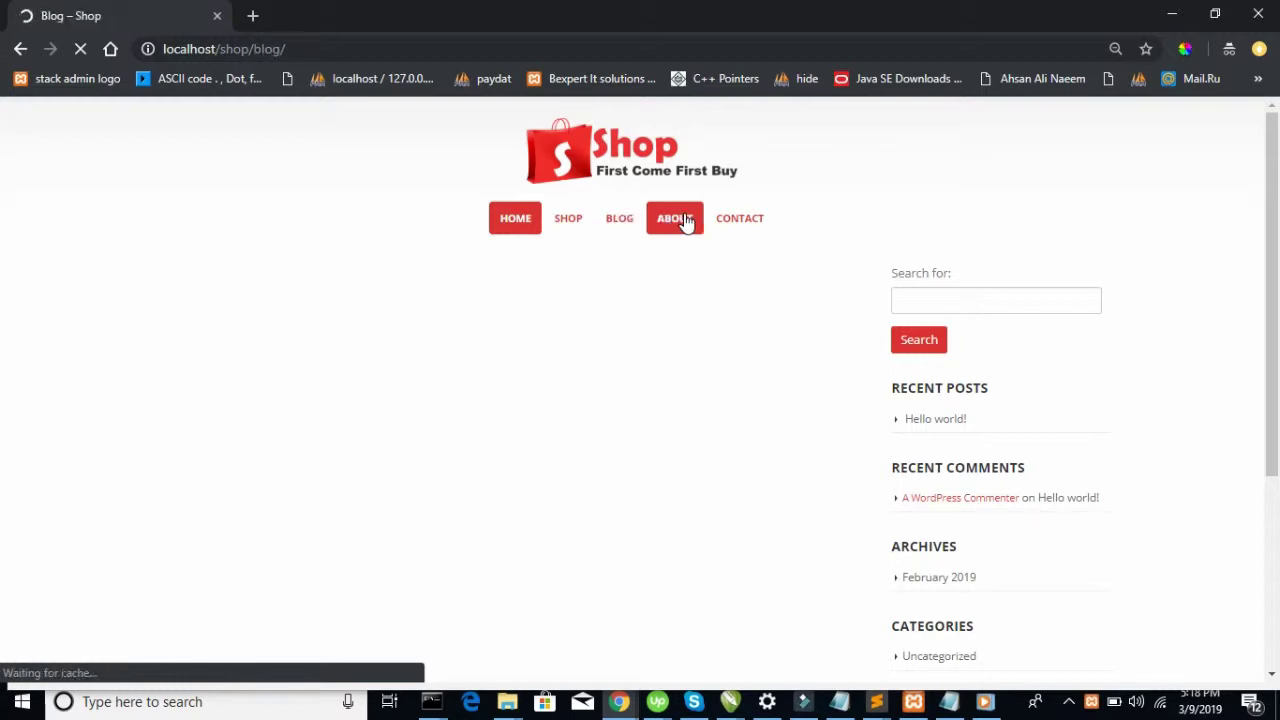
scroll(500, 343, "down", 3)
scroll(502, 344, "up", 3)
left_click(727, 236)
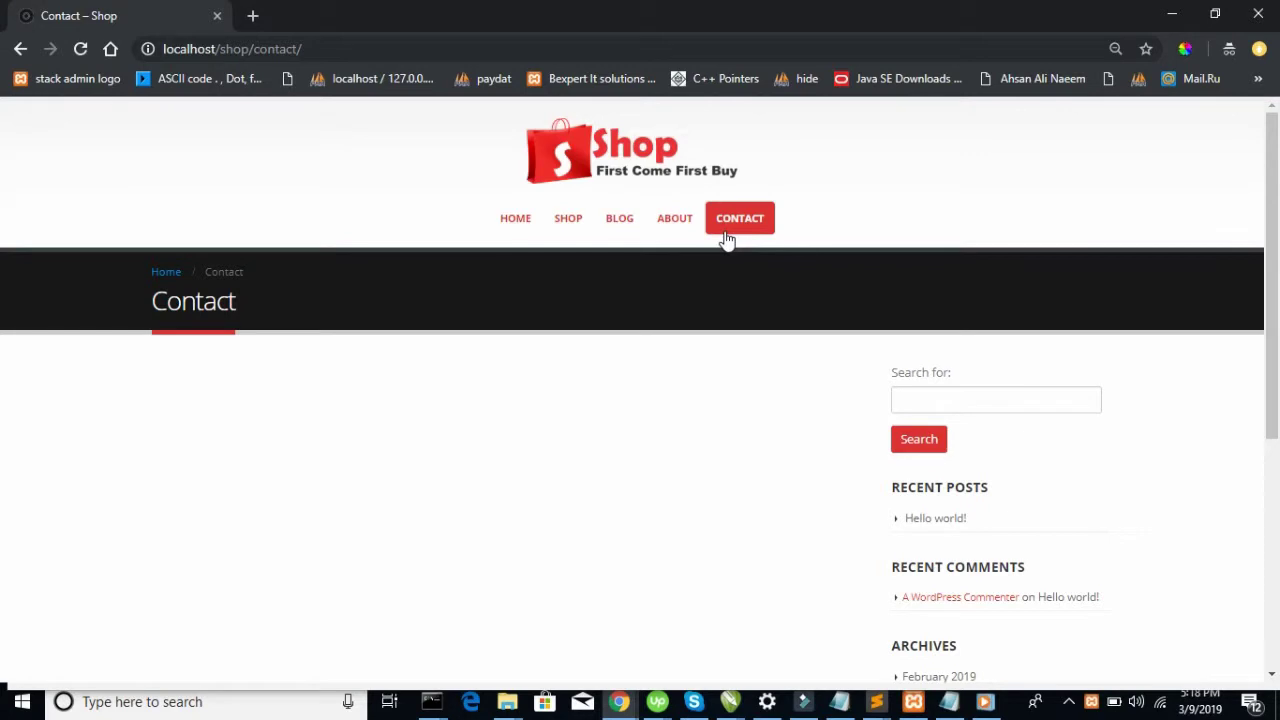
scroll(727, 240, "down", 6)
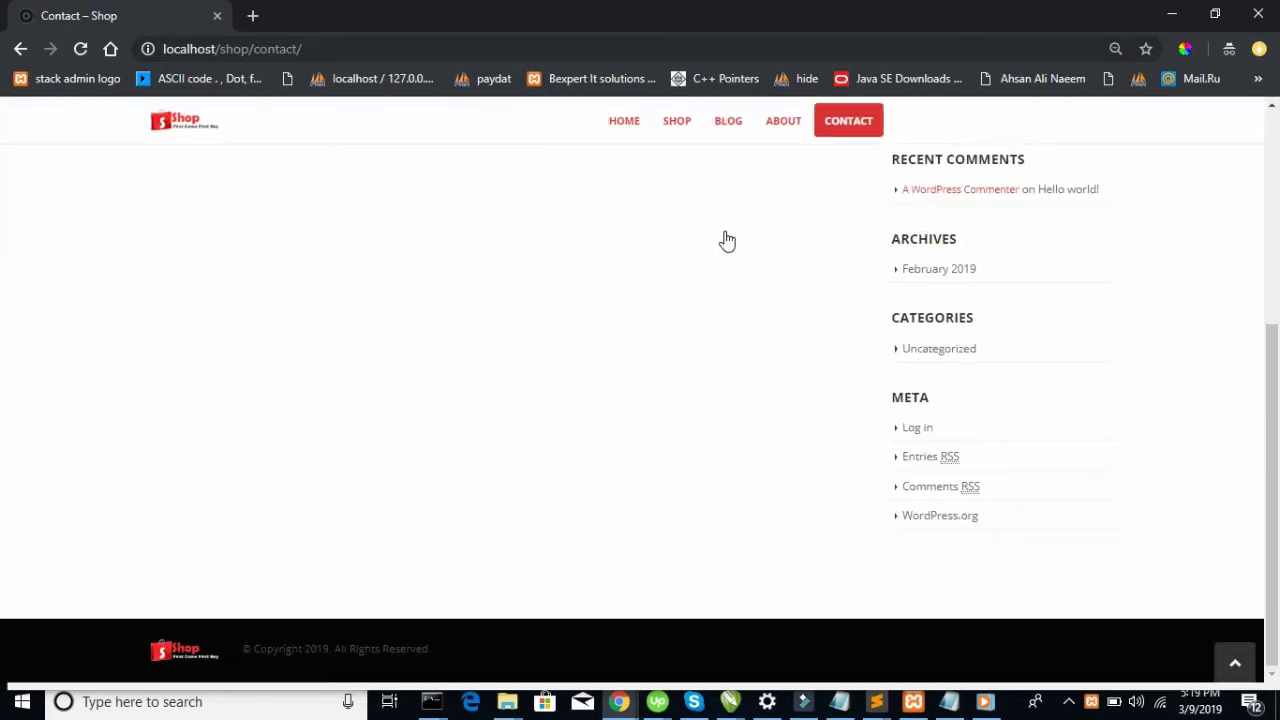
scroll(727, 240, "up", 6)
scroll(727, 240, "down", 1)
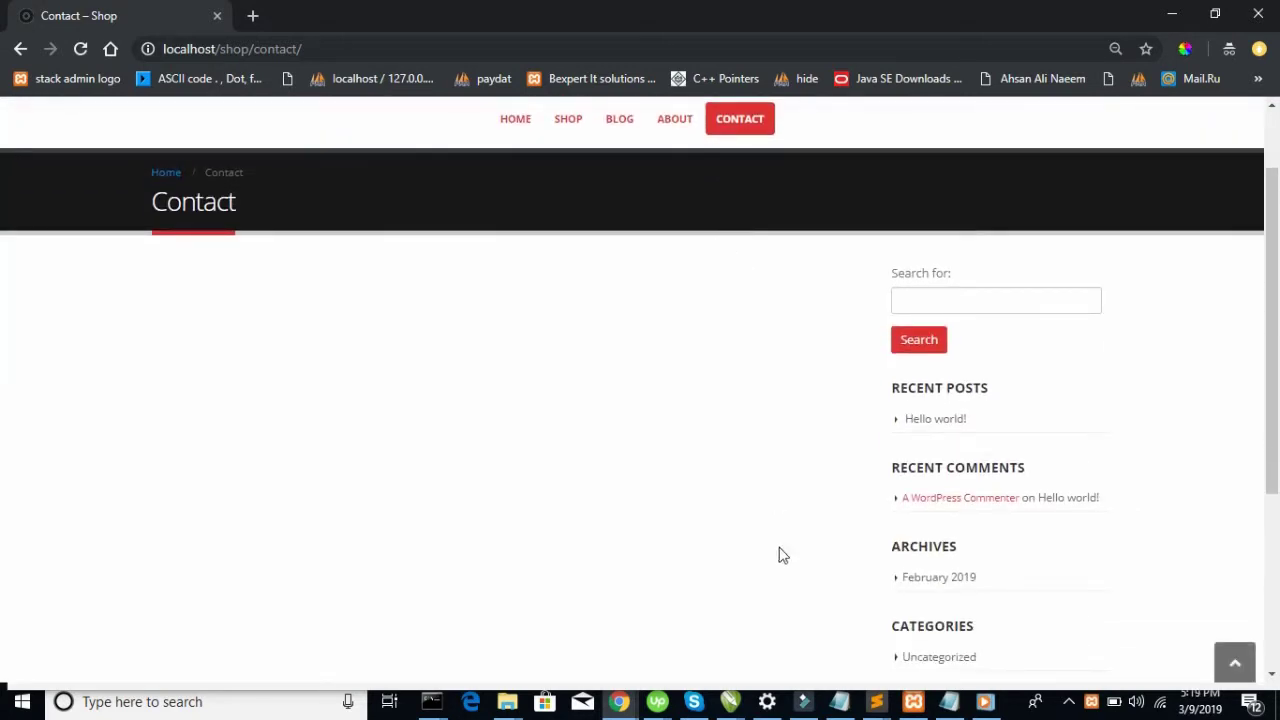
Return to the WordPress admin window and install the Contact Form 7 plugin from Porto's plugins page
left_click(614, 706)
left_click(541, 618)
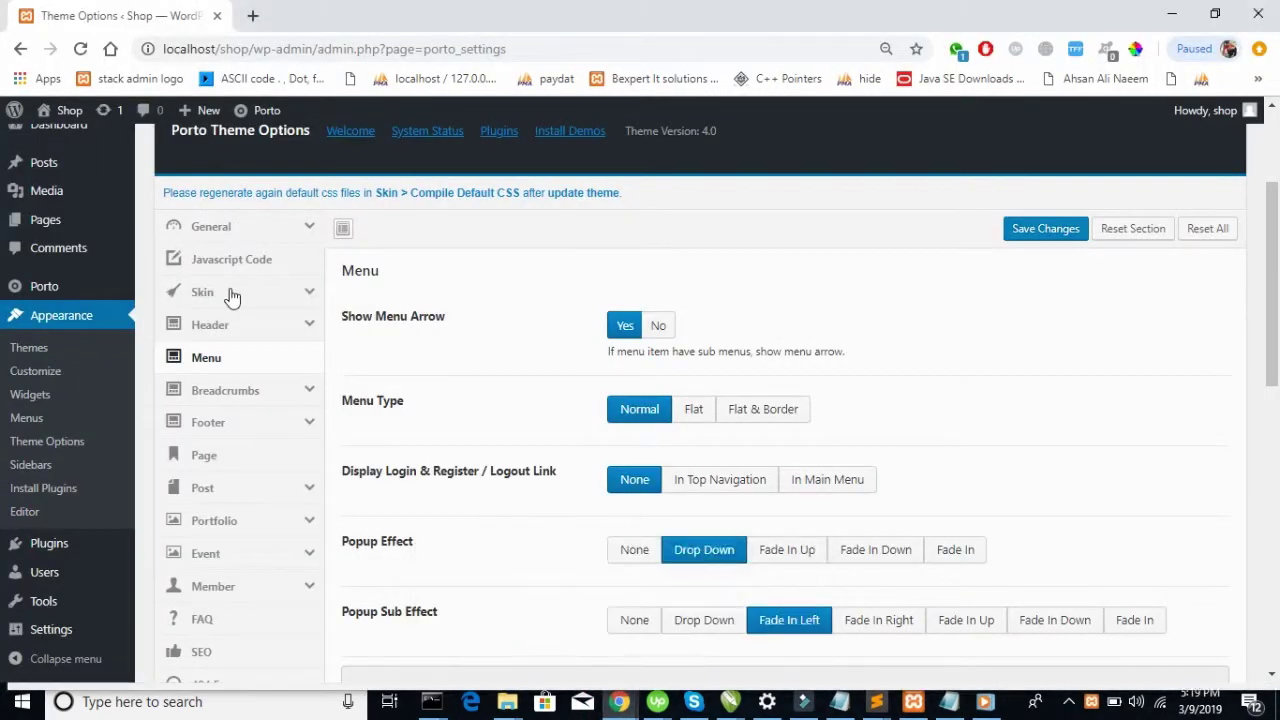
scroll(63, 417, "down", 2)
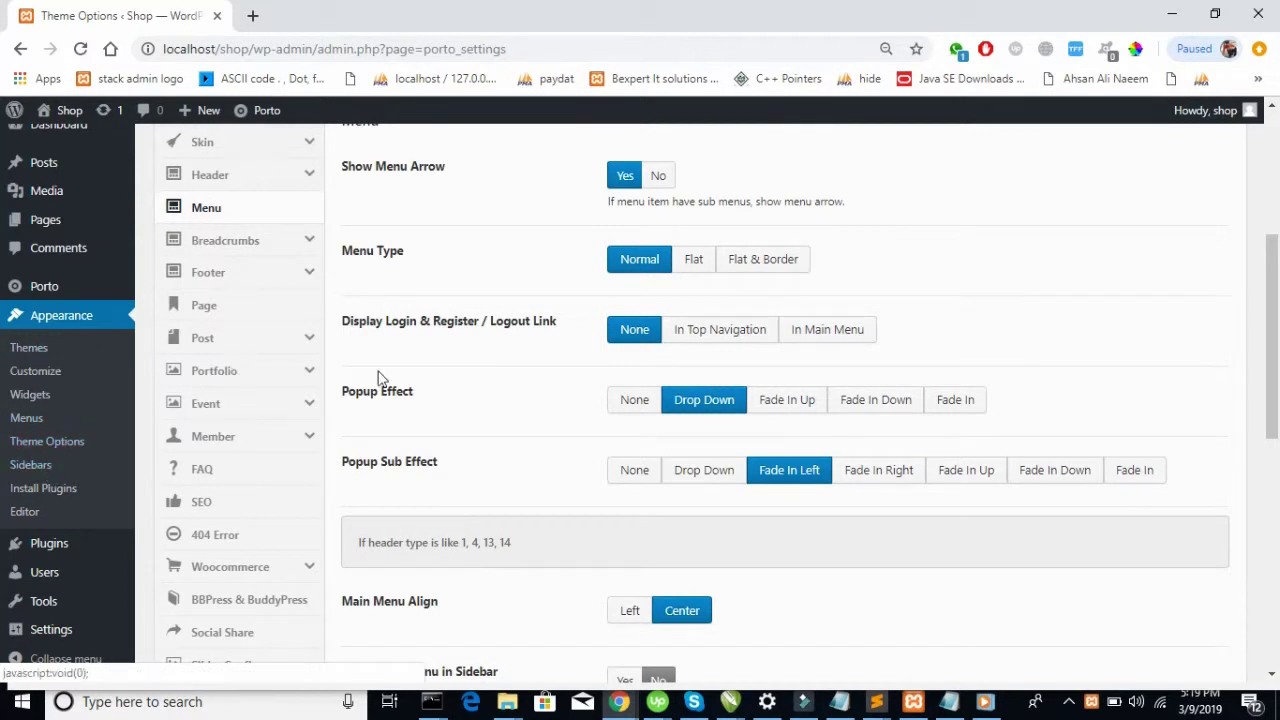
scroll(380, 378, "up", 4)
left_click(500, 336)
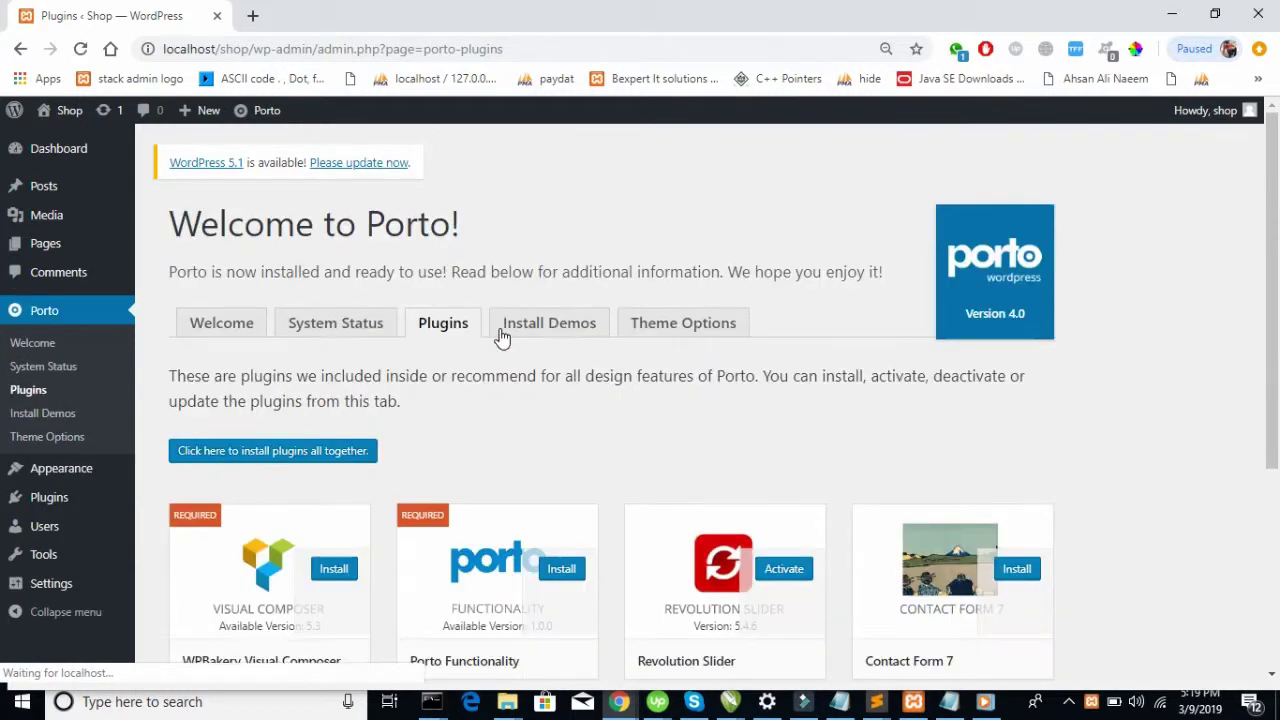
scroll(1055, 295, "down", 3)
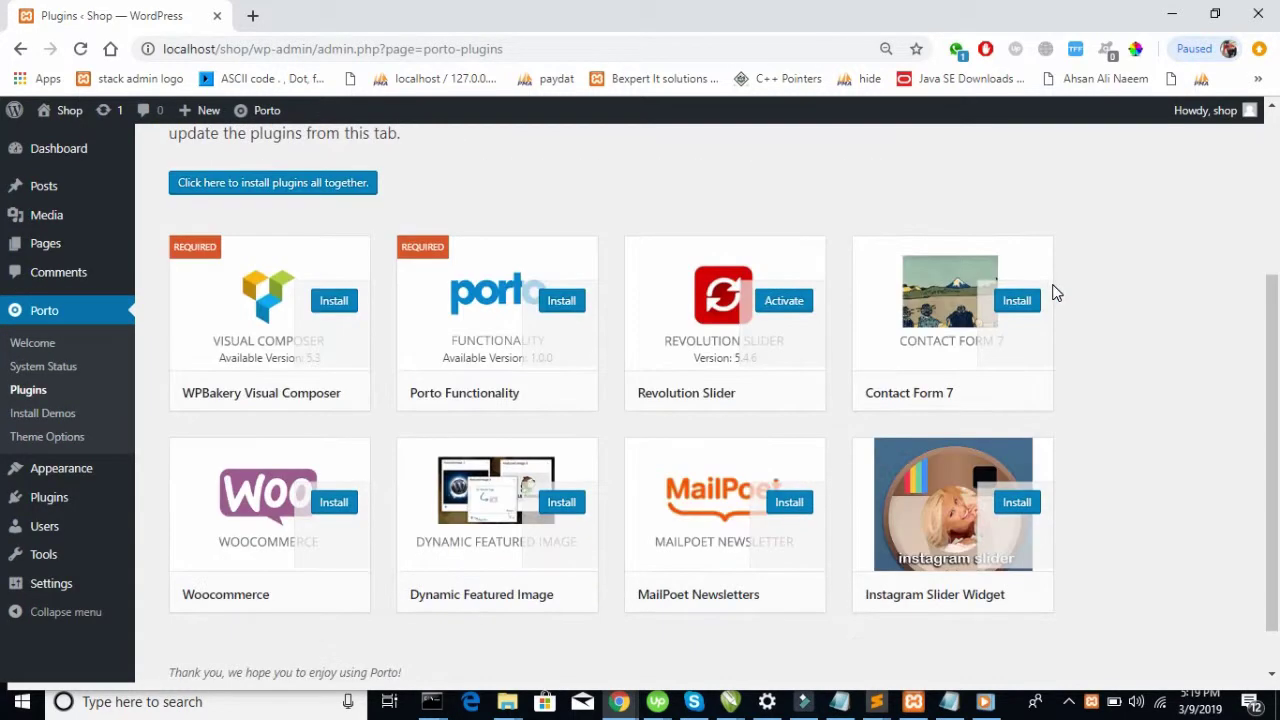
scroll(1055, 295, "down", 1)
left_click(1020, 250)
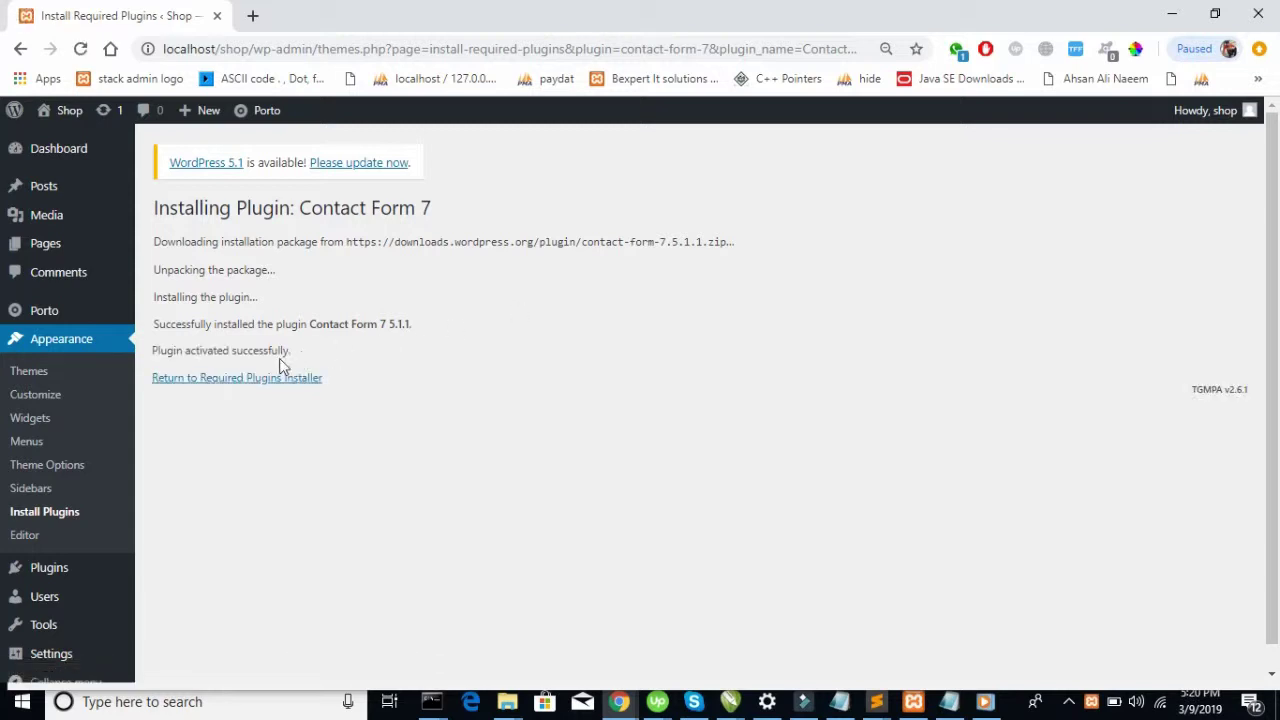
Return to the plugins installer page and check the Contact Form 7 entry in the site's list of installed plugins
left_click(262, 382)
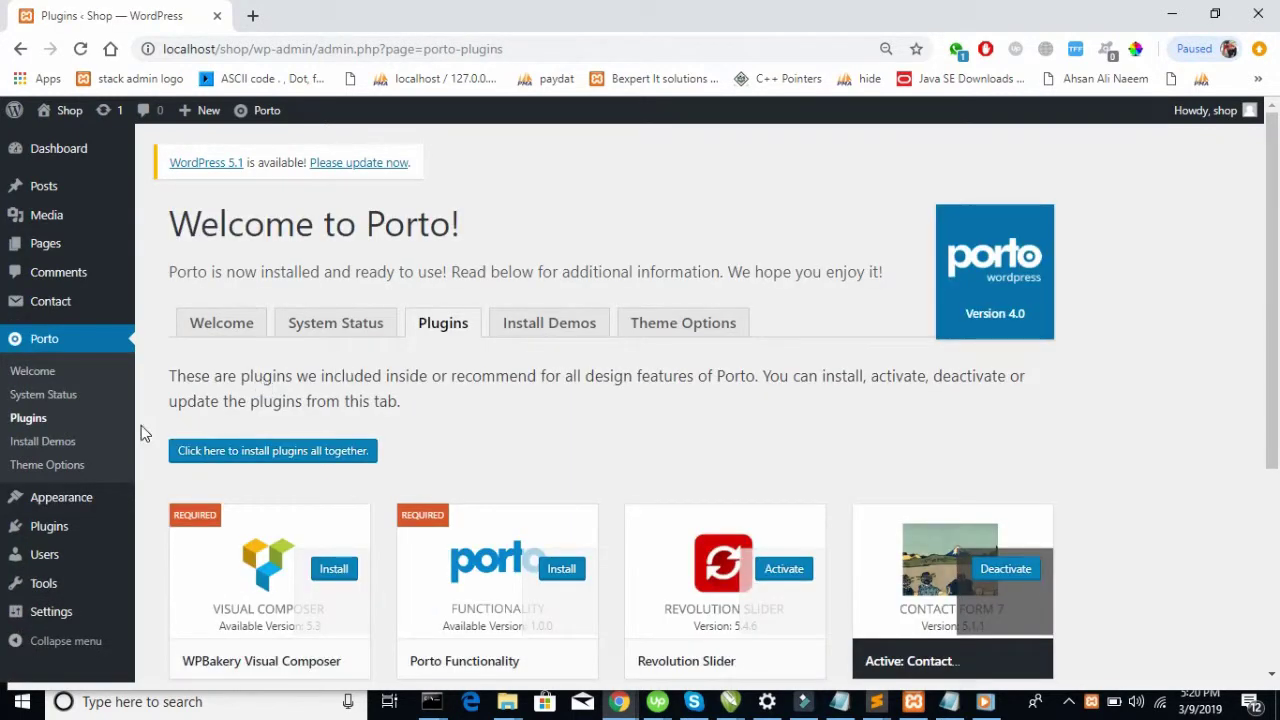
scroll(141, 425, "down", 3)
mouse_move(74, 528)
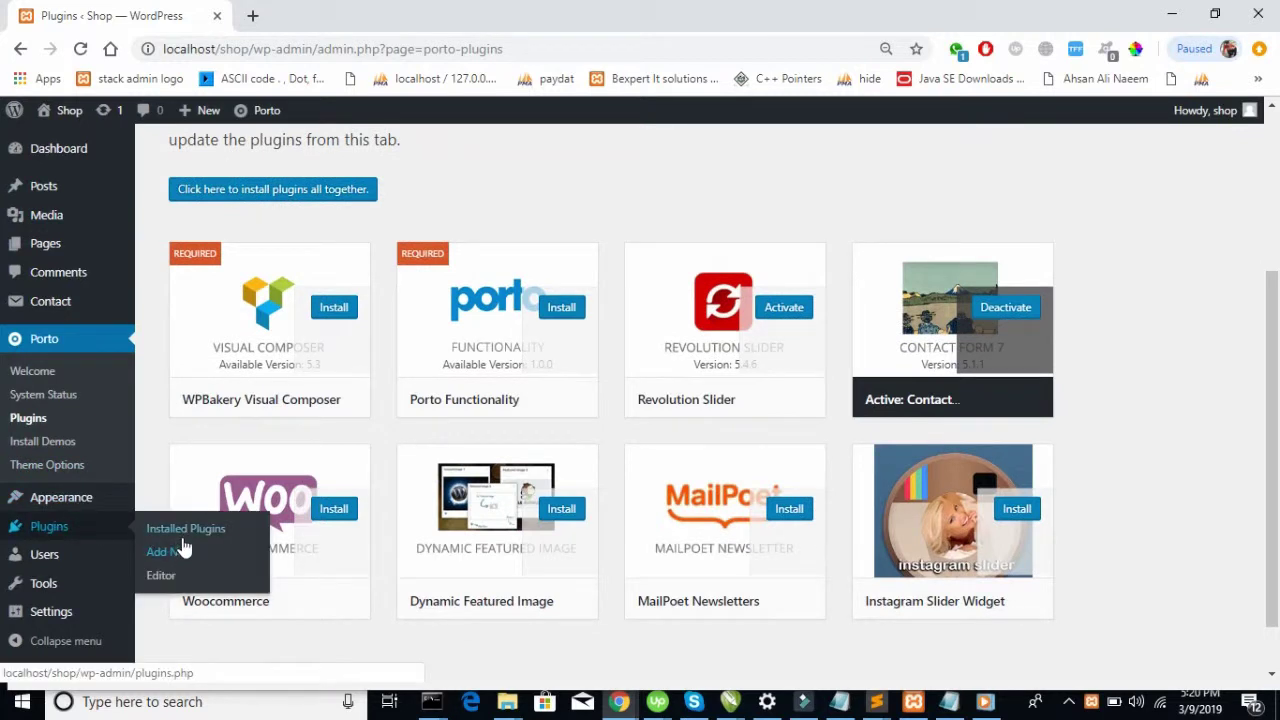
left_click(192, 533)
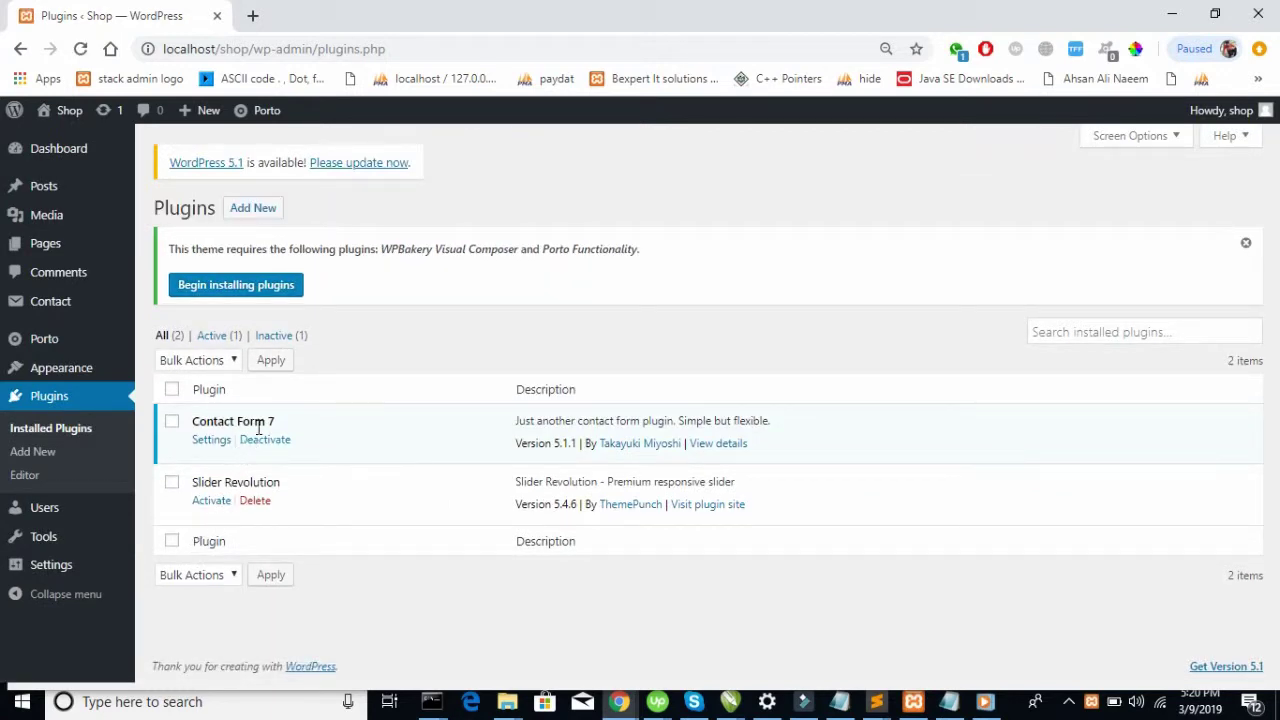
left_click_drag(190, 421, 337, 394)
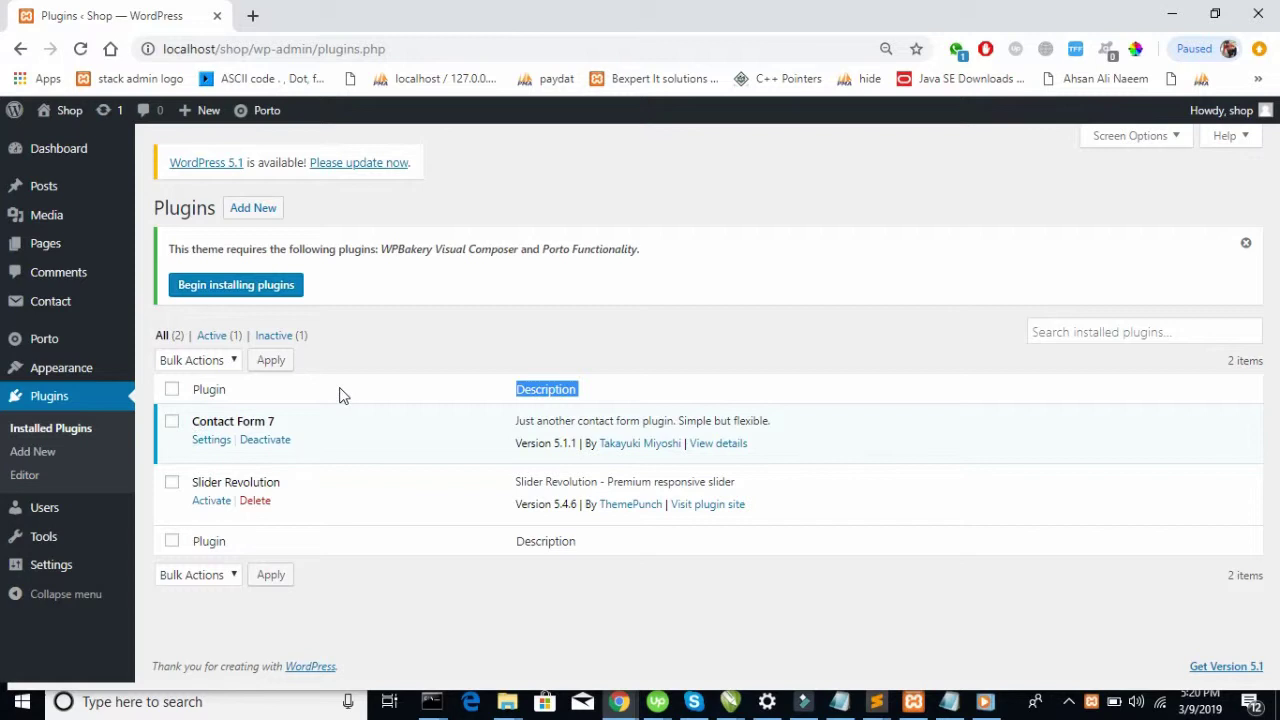
left_click(604, 310)
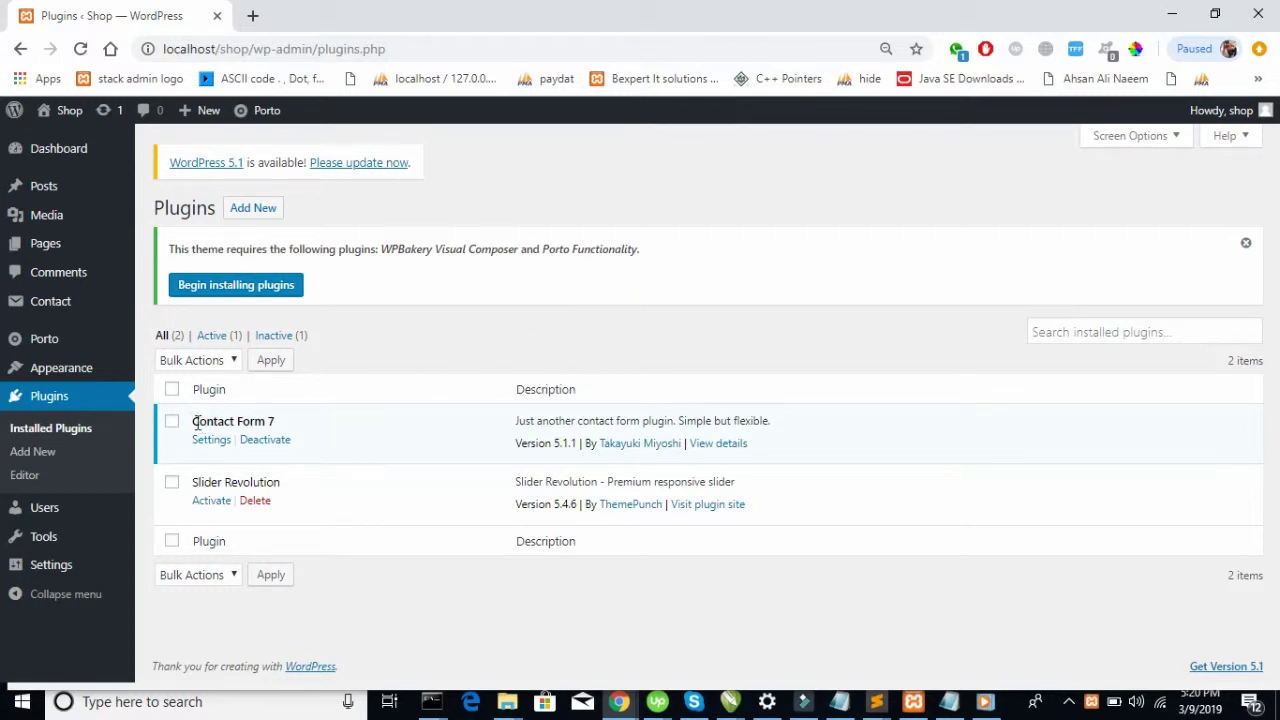
left_click_drag(190, 423, 314, 440)
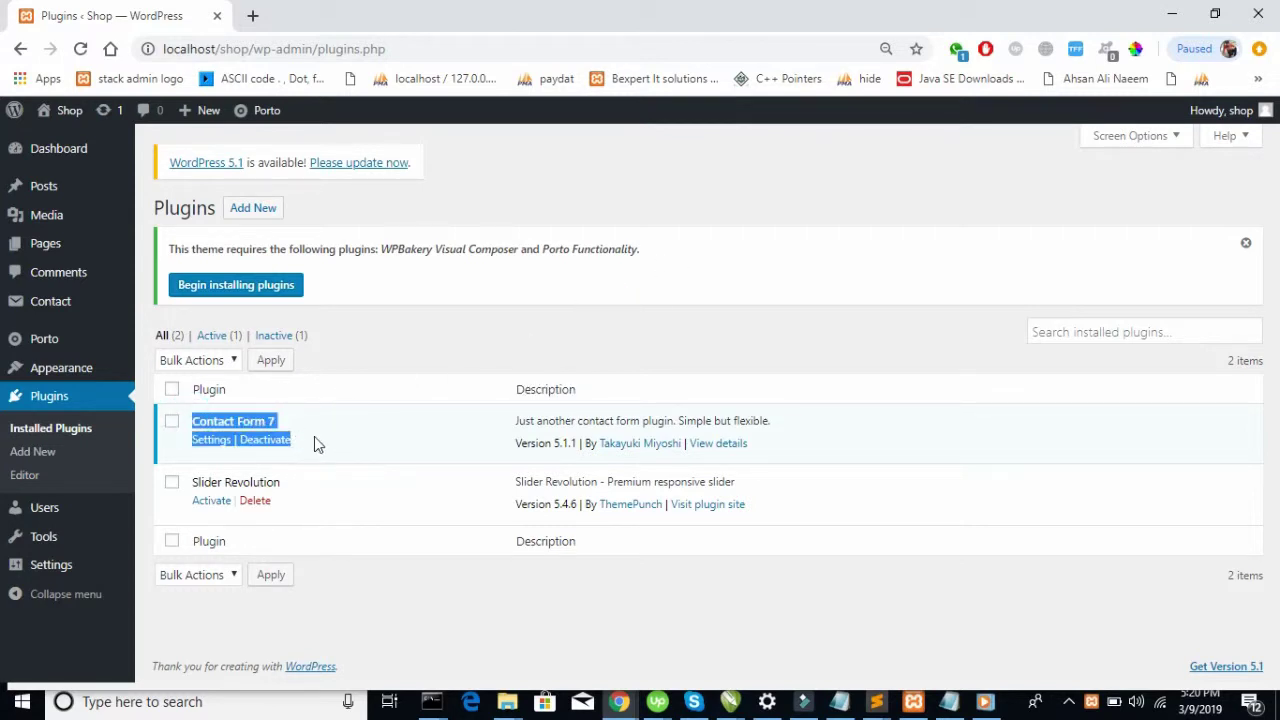
left_click(426, 372)
Open the list of contact forms and look at the shortcode of Contact form 1
mouse_move(68, 303)
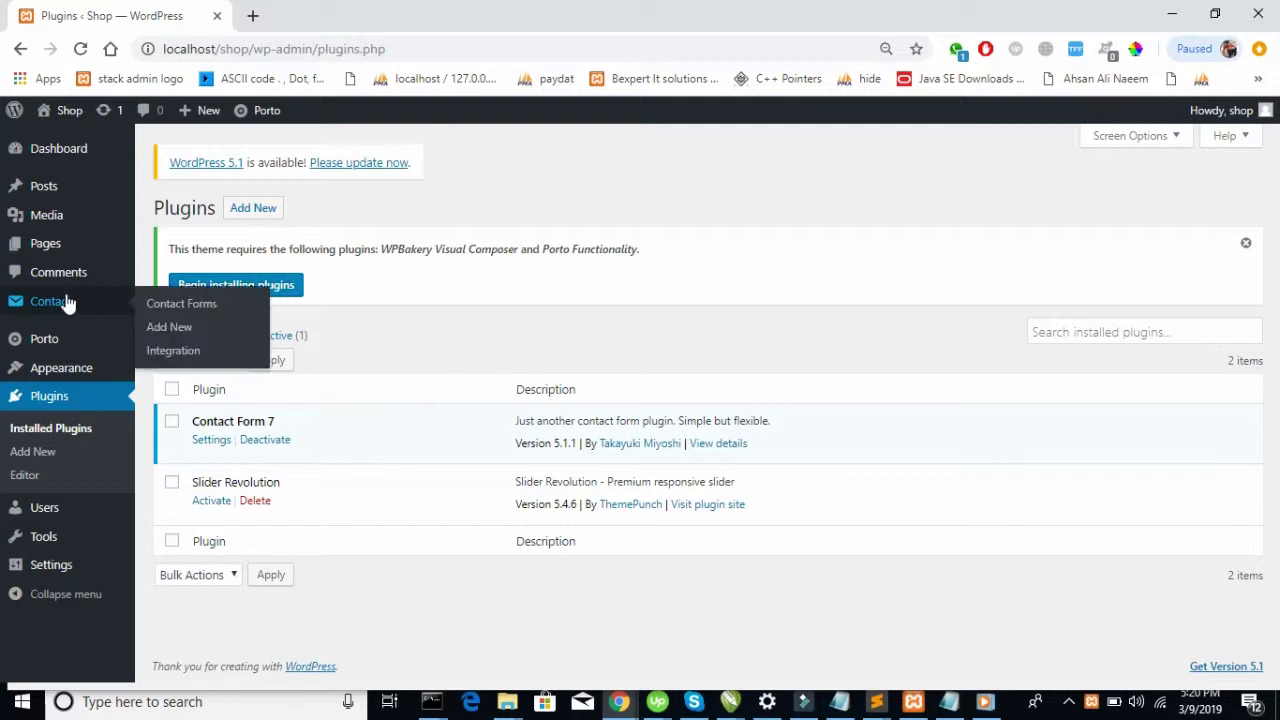
left_click(180, 305)
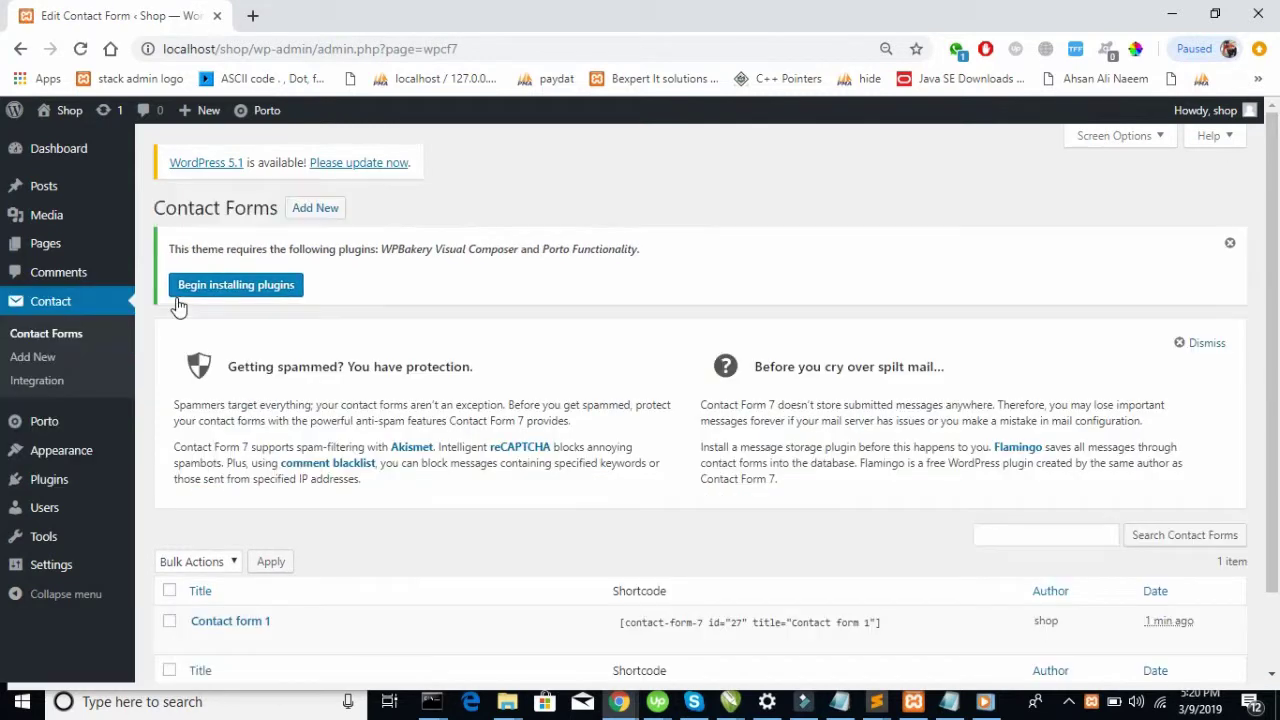
scroll(587, 340, "down", 2)
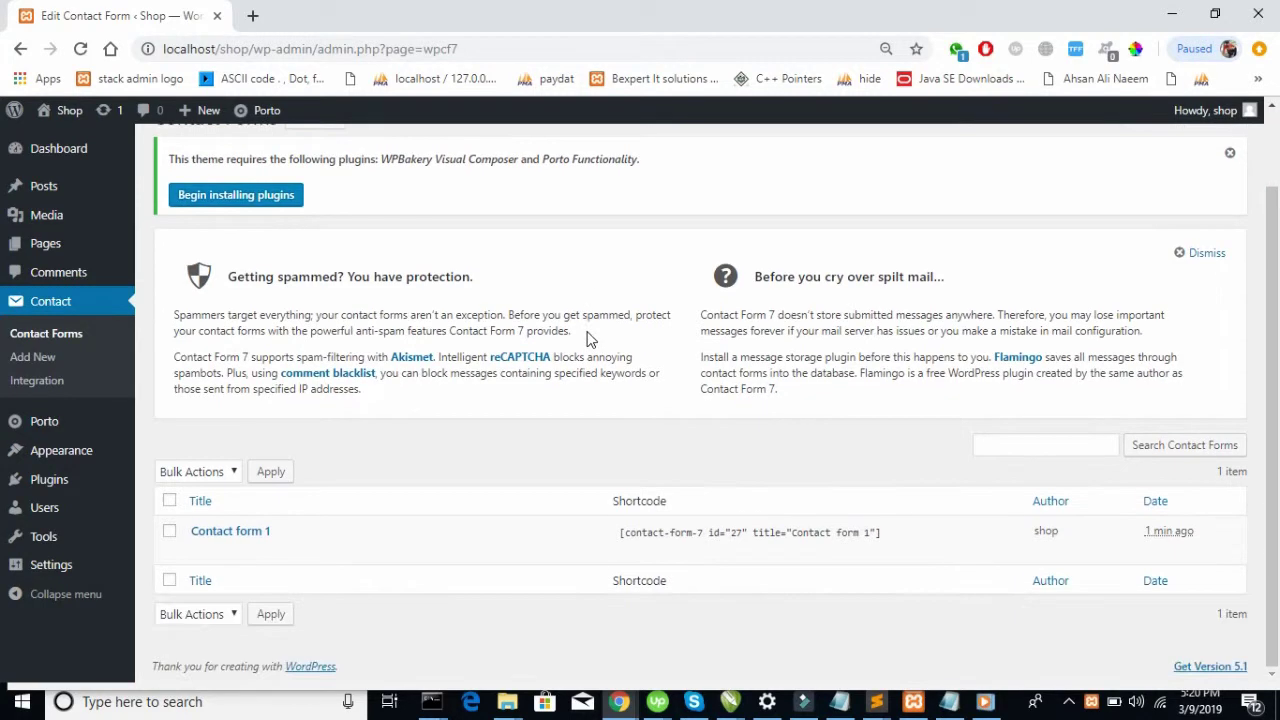
left_click(617, 532)
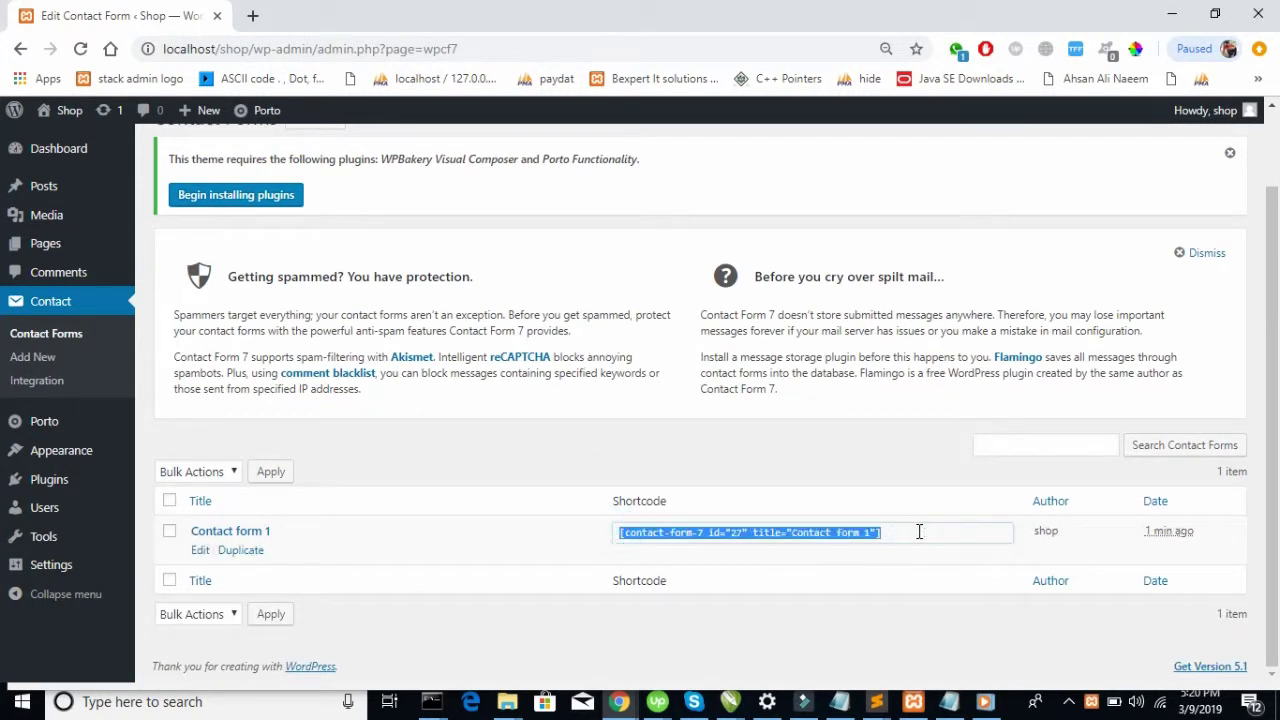
left_click(810, 638)
mouse_move(237, 568)
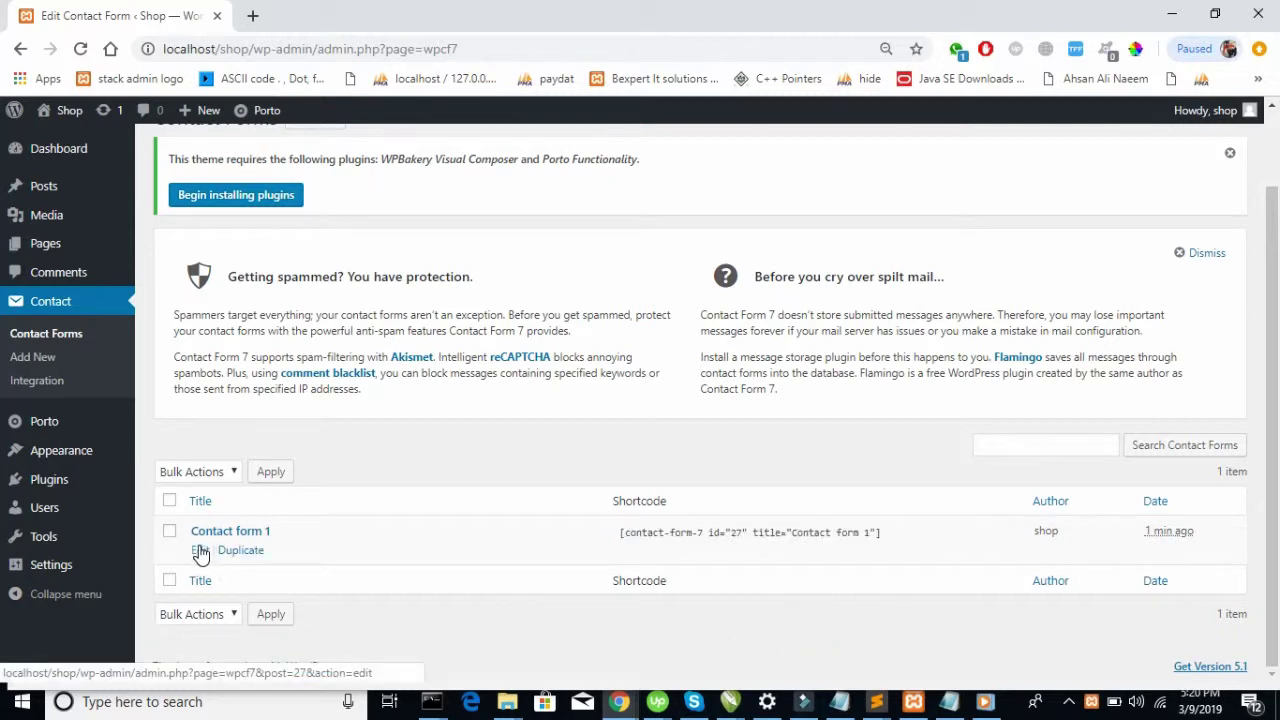
Open Contact form 1 for editing and examine the fields in its form template
left_click(200, 551)
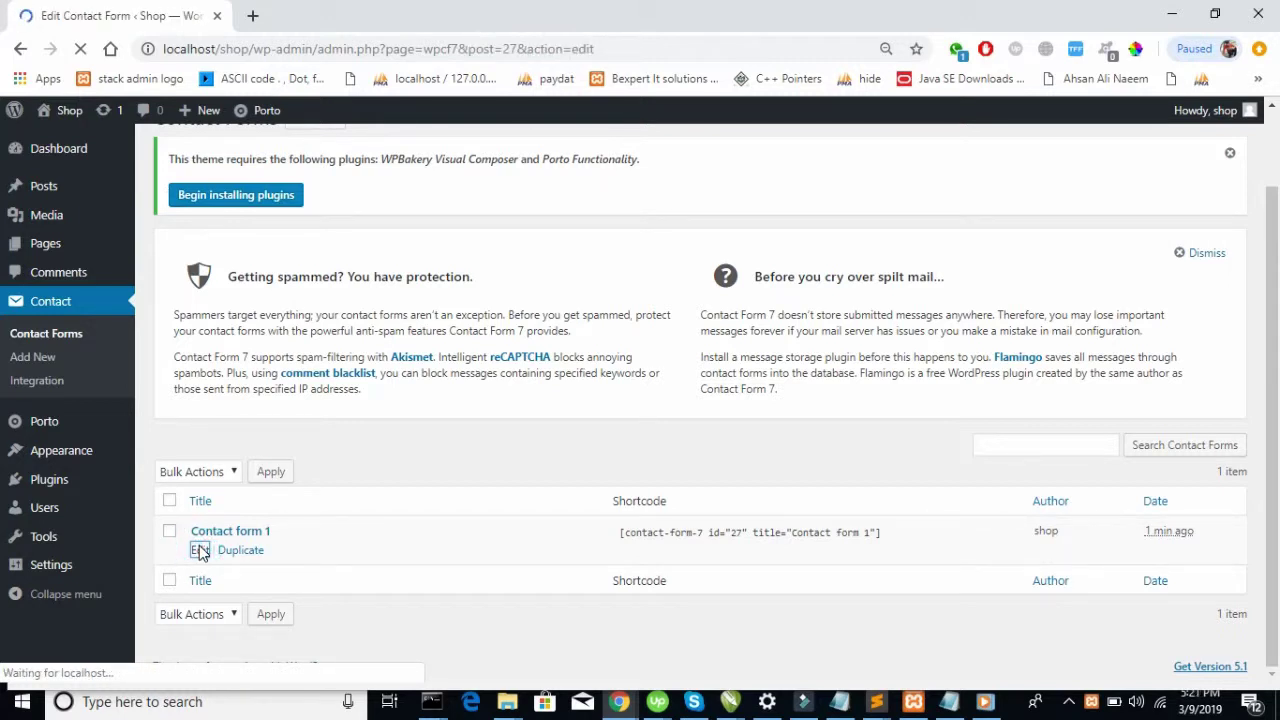
scroll(742, 560, "down", 5)
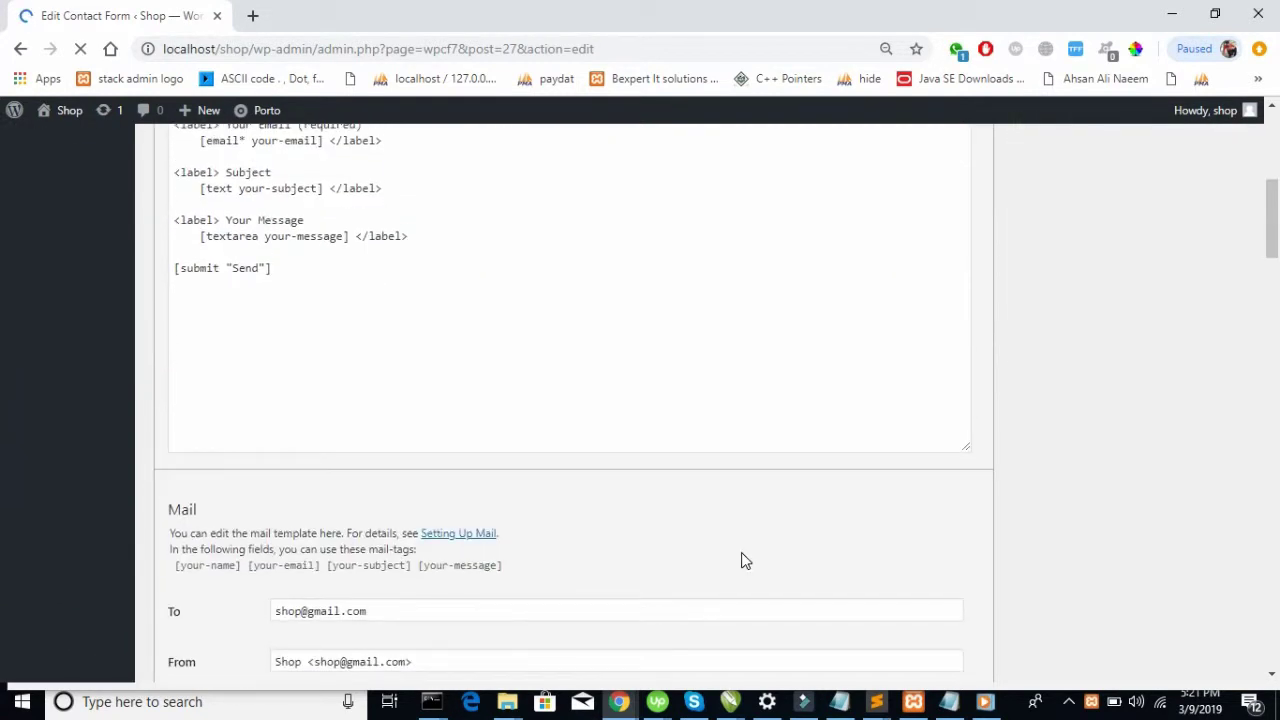
scroll(743, 553, "down", 2)
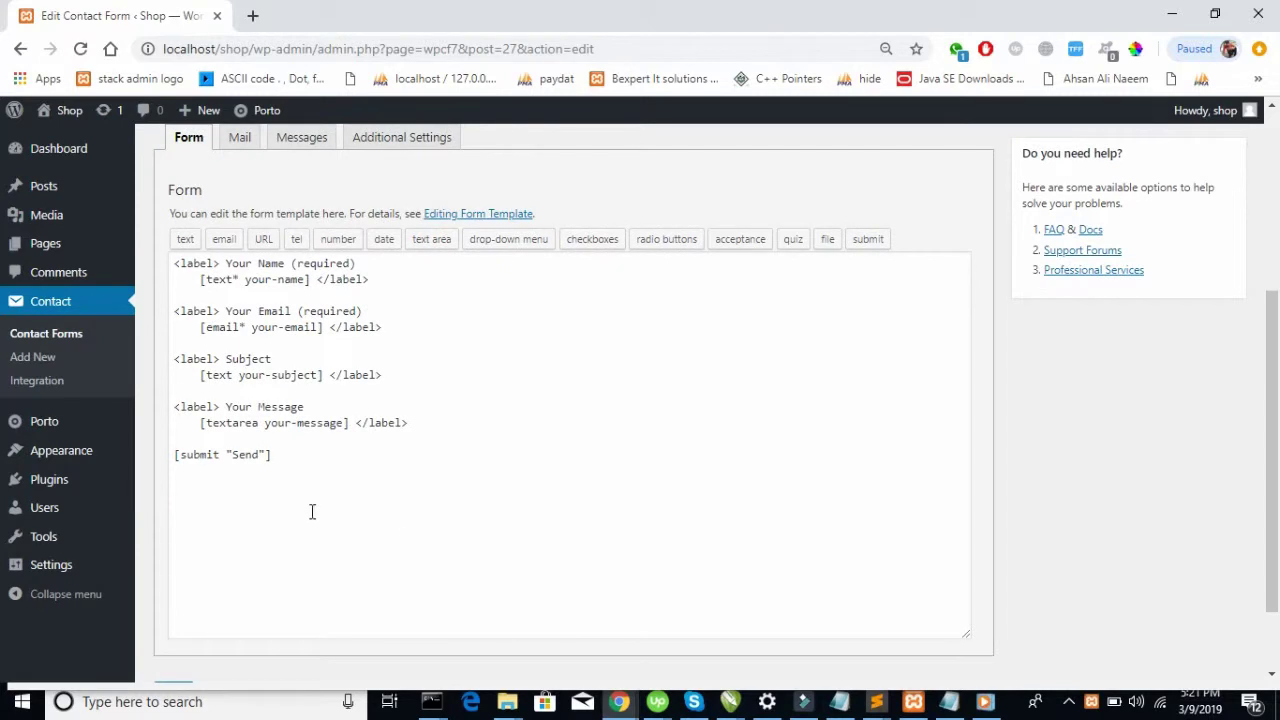
left_click_drag(306, 506, 316, 358)
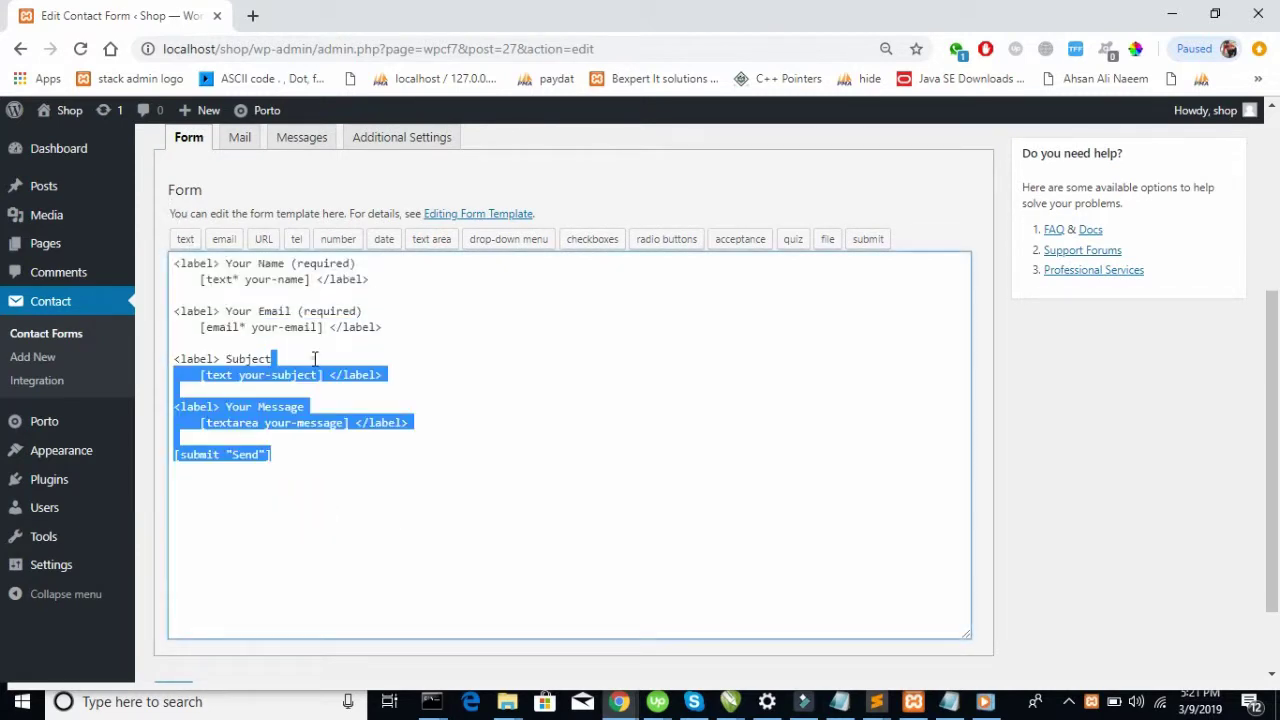
left_click(314, 358)
left_click_drag(172, 263, 337, 543)
left_click(335, 545)
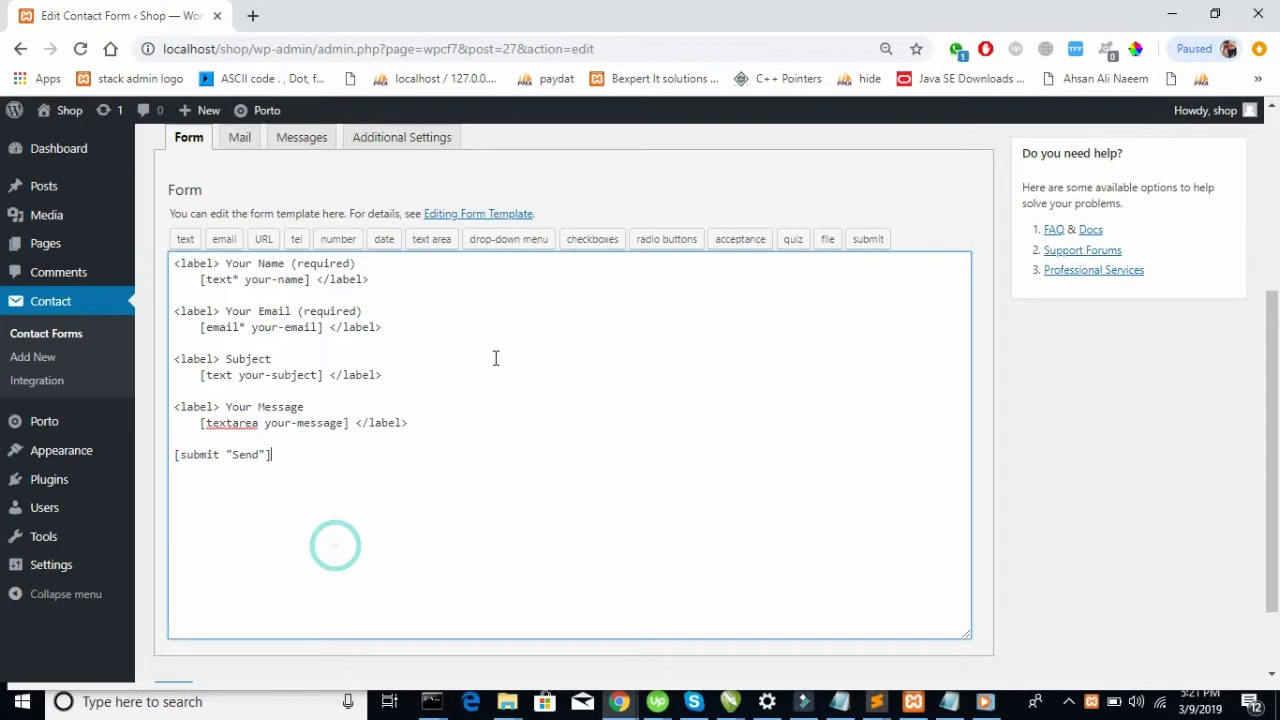
Open the contact forms list in a new tab and copy the shortcode of Contact form 1
left_click(68, 335)
left_click(150, 343)
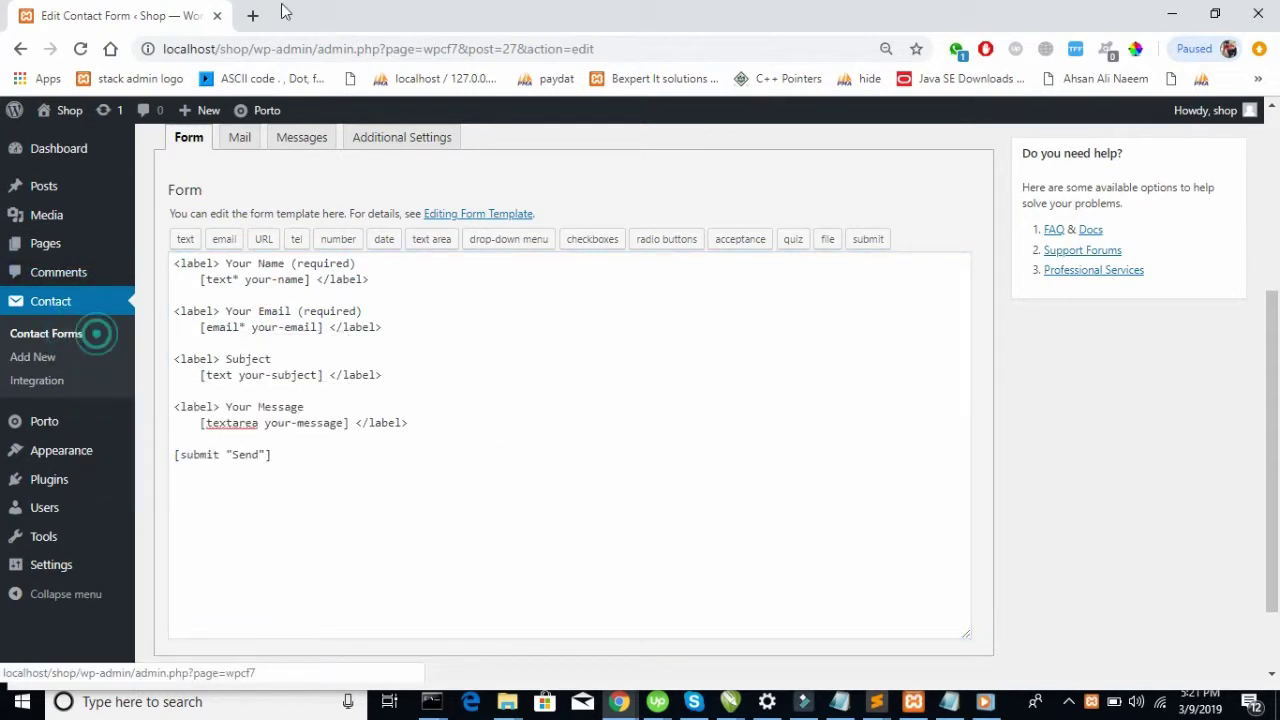
left_click(360, 12)
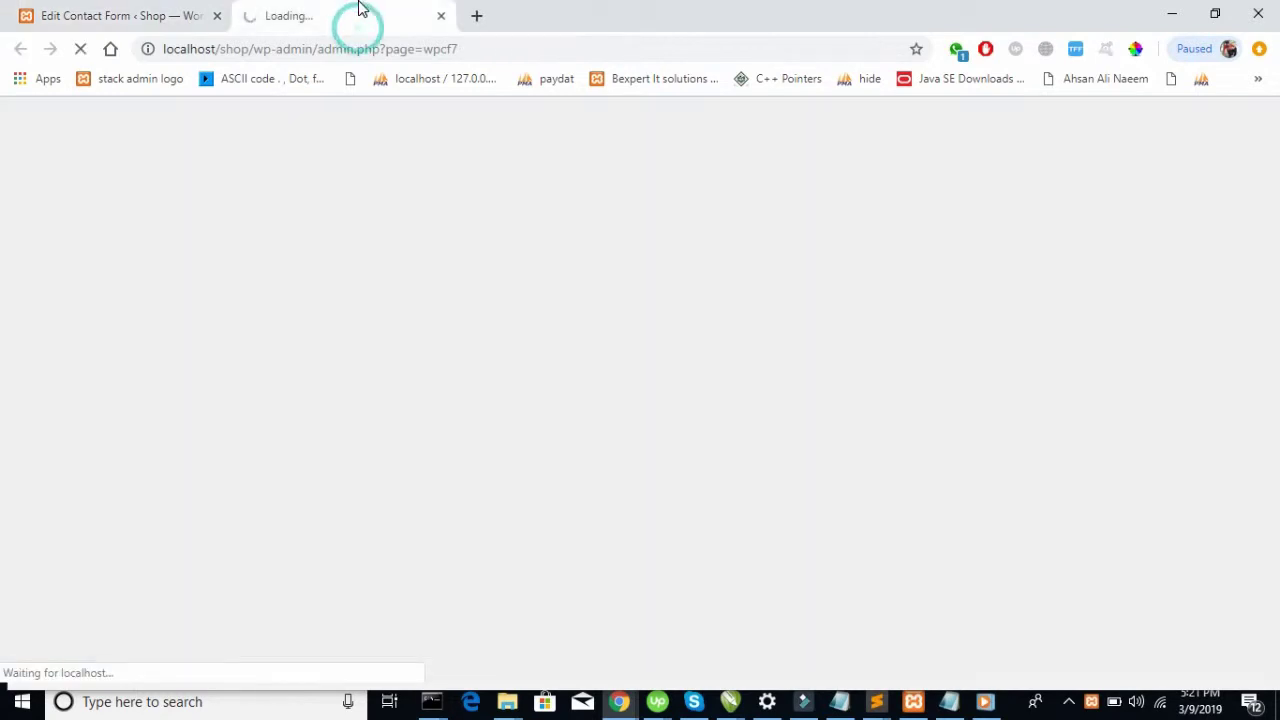
left_click(120, 10)
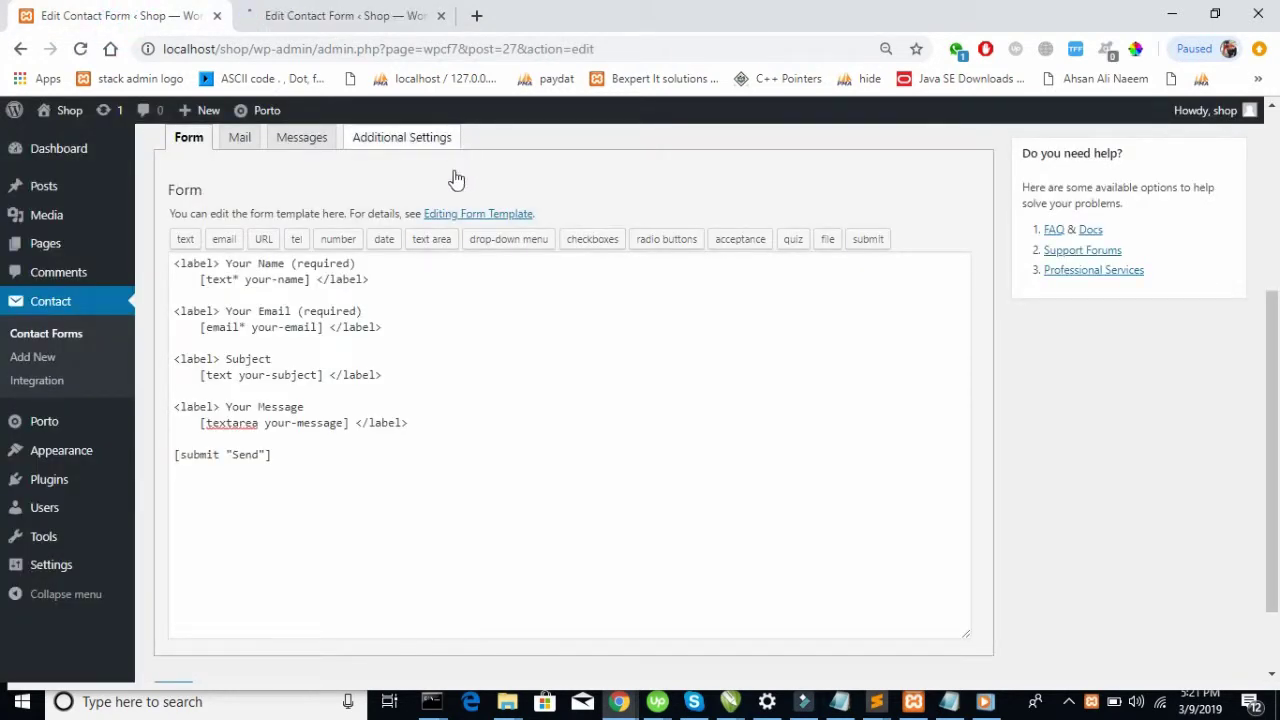
left_click(362, 12)
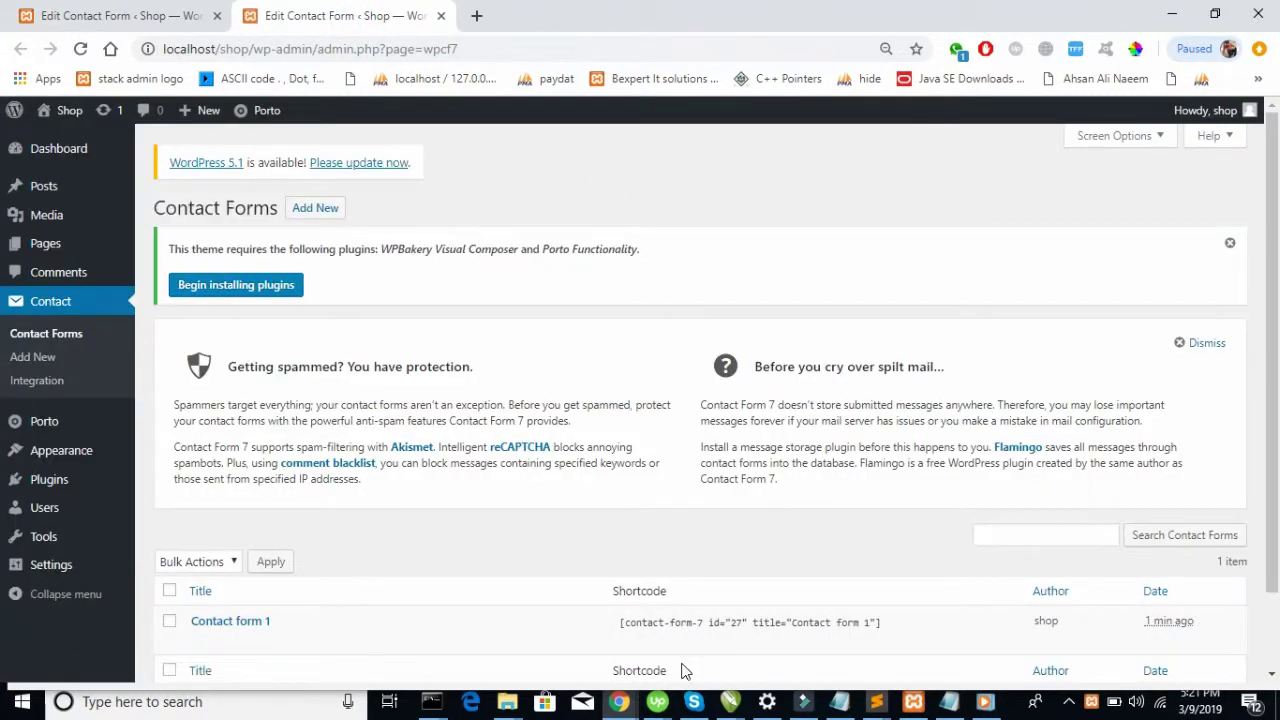
scroll(680, 650, "down", 1)
left_click_drag(620, 531, 889, 523)
key("ctrl+c")
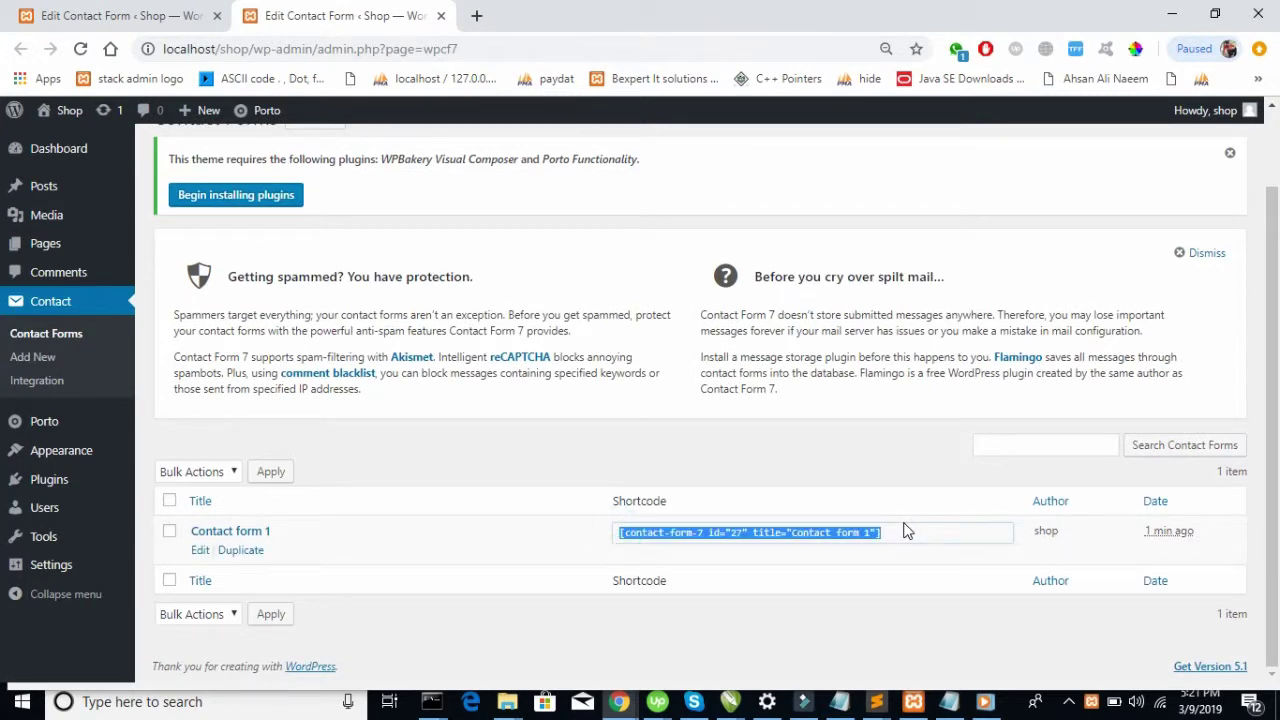
Open the list of all pages in the admin, and switch to the window with the shop's Contact page
mouse_move(57, 248)
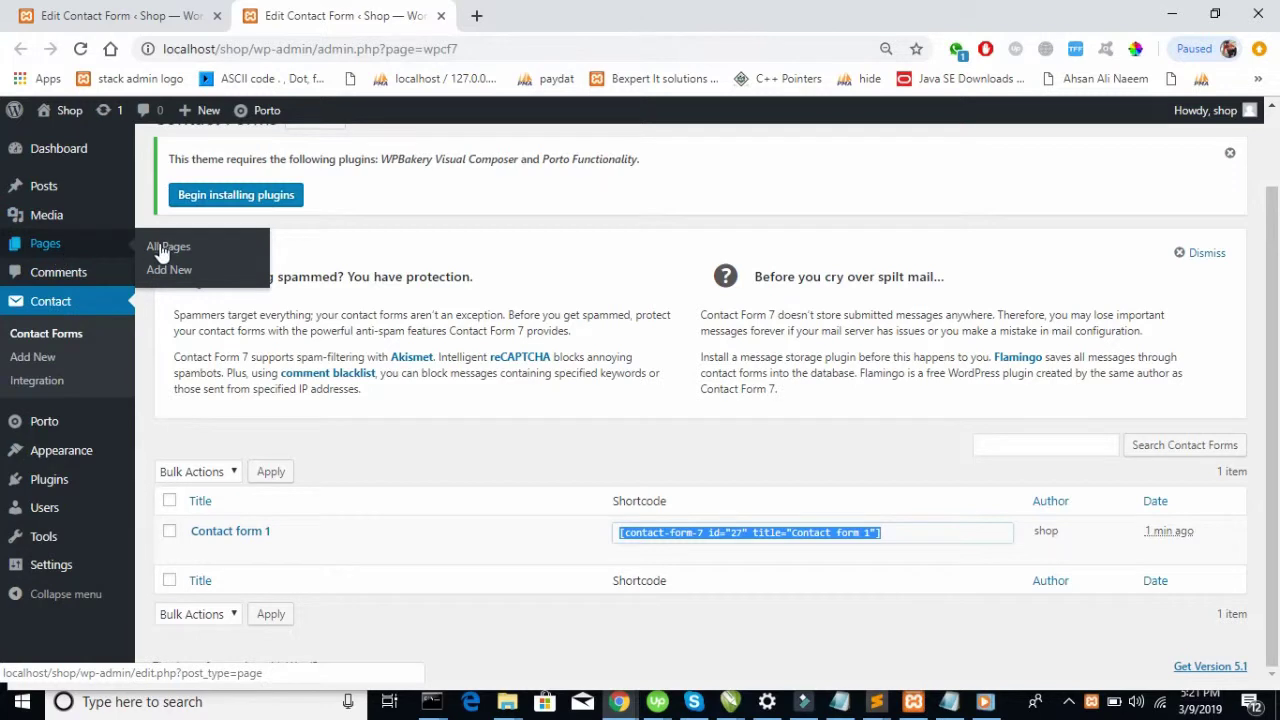
left_click(195, 248)
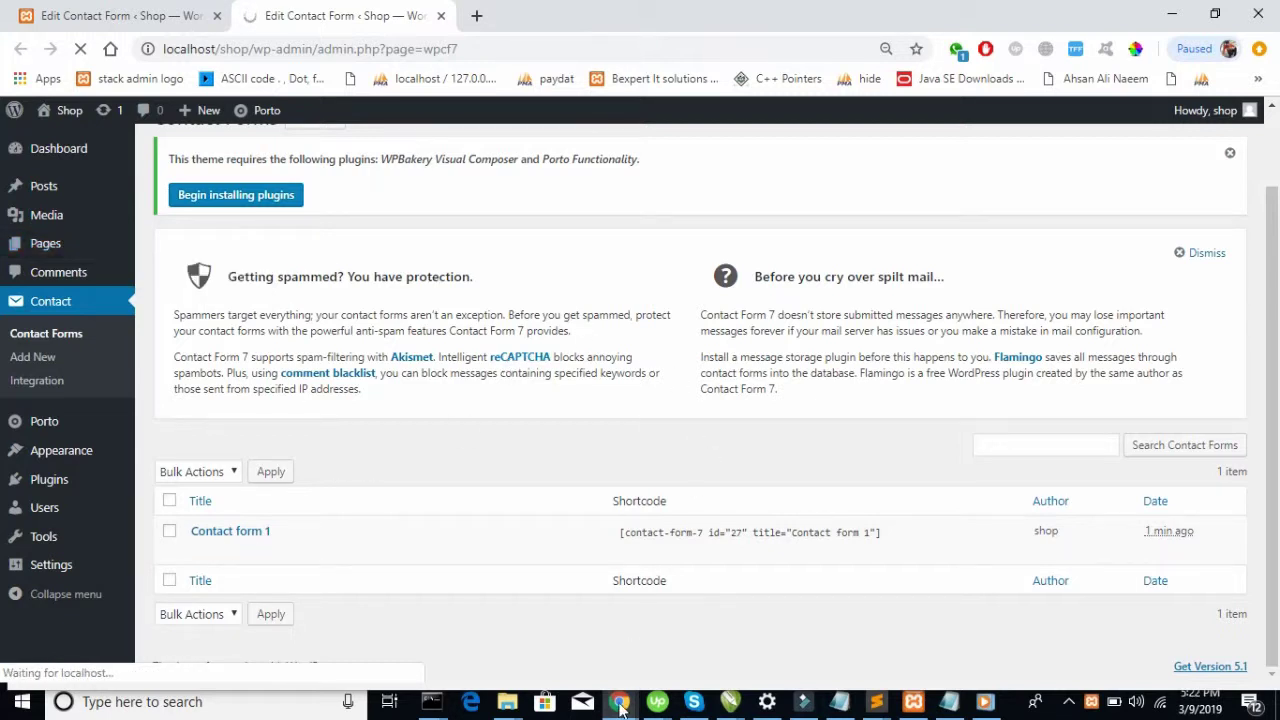
mouse_move(620, 705)
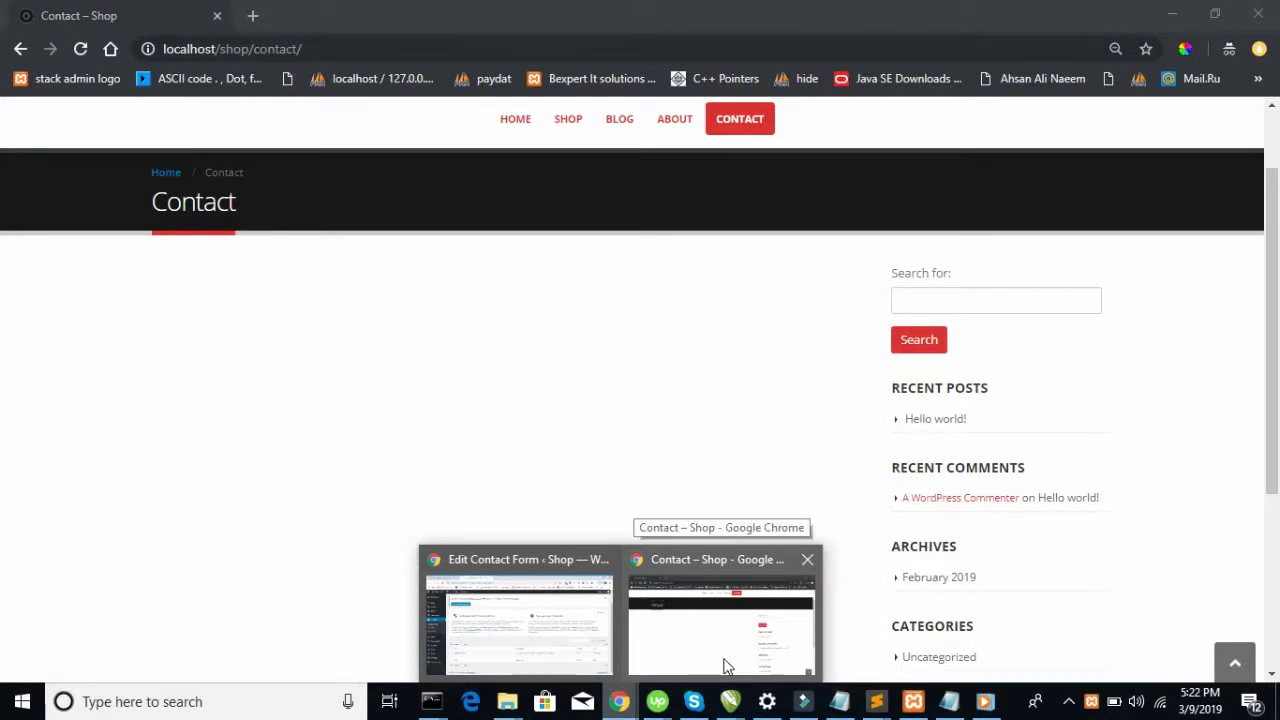
left_click(725, 665)
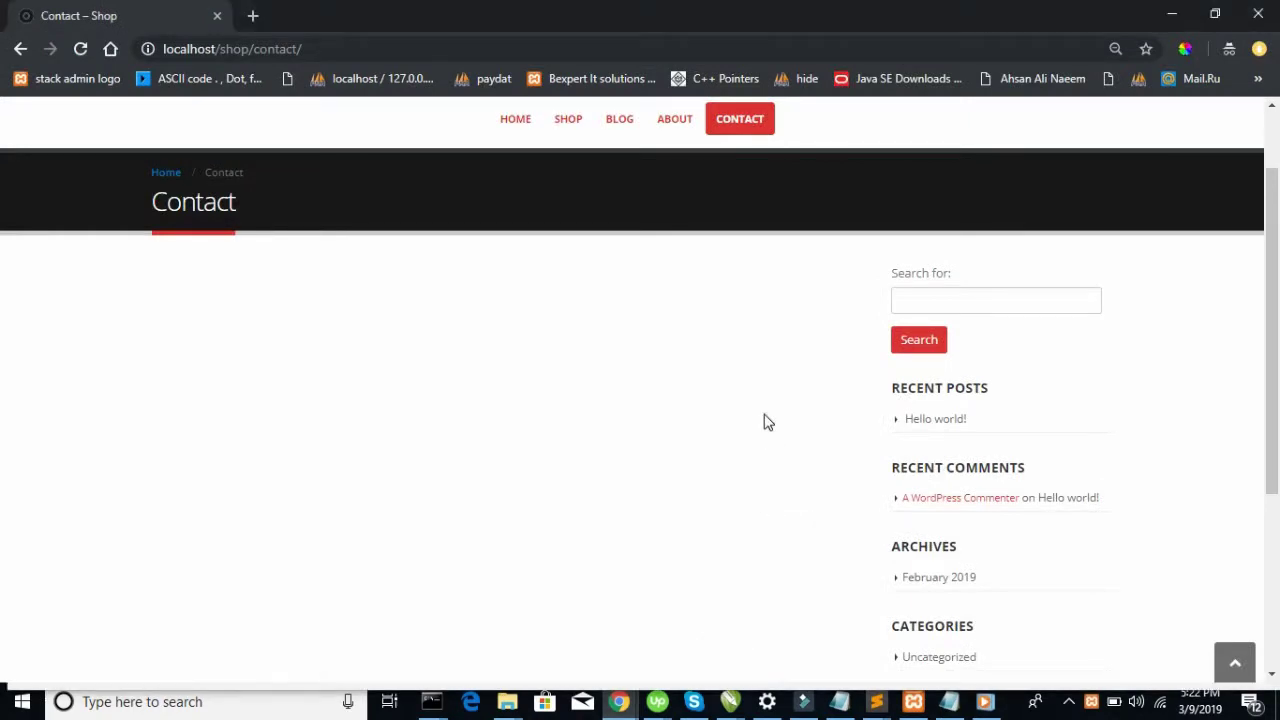
Switch back to the admin's page list and open the Contact page for editing
scroll(763, 420, "down", 3)
scroll(763, 421, "up", 5)
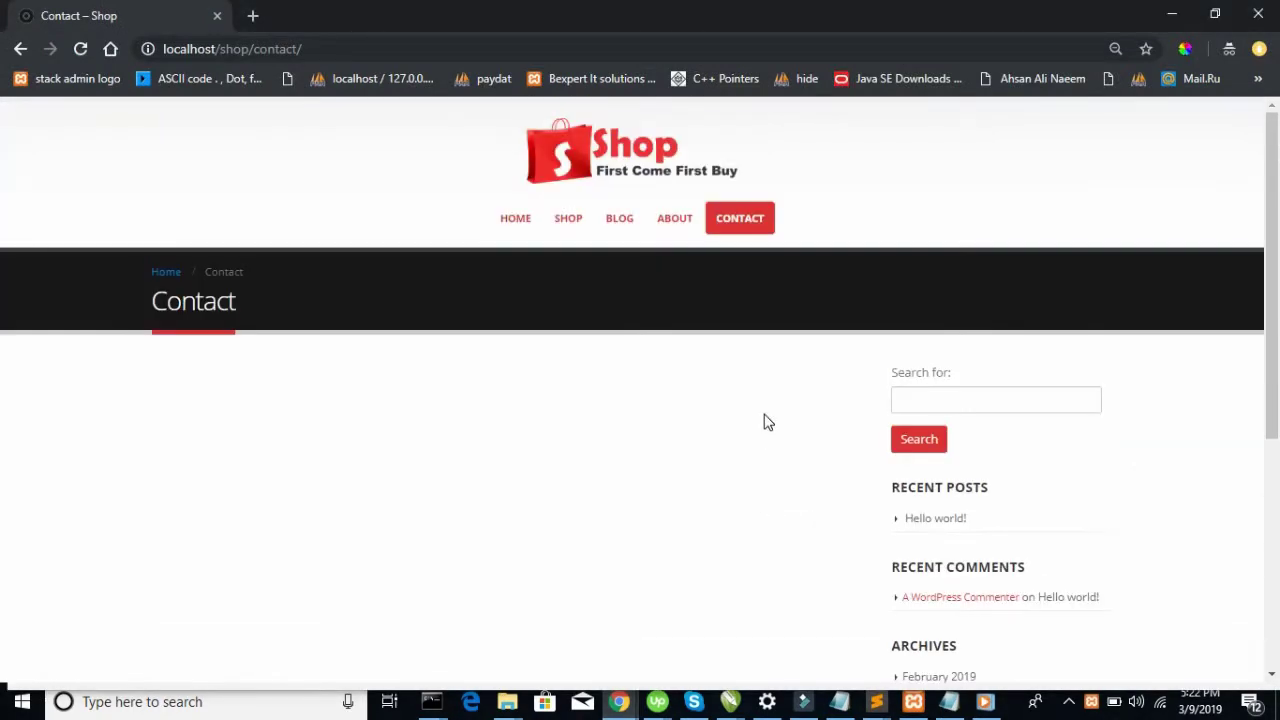
scroll(763, 421, "down", 5)
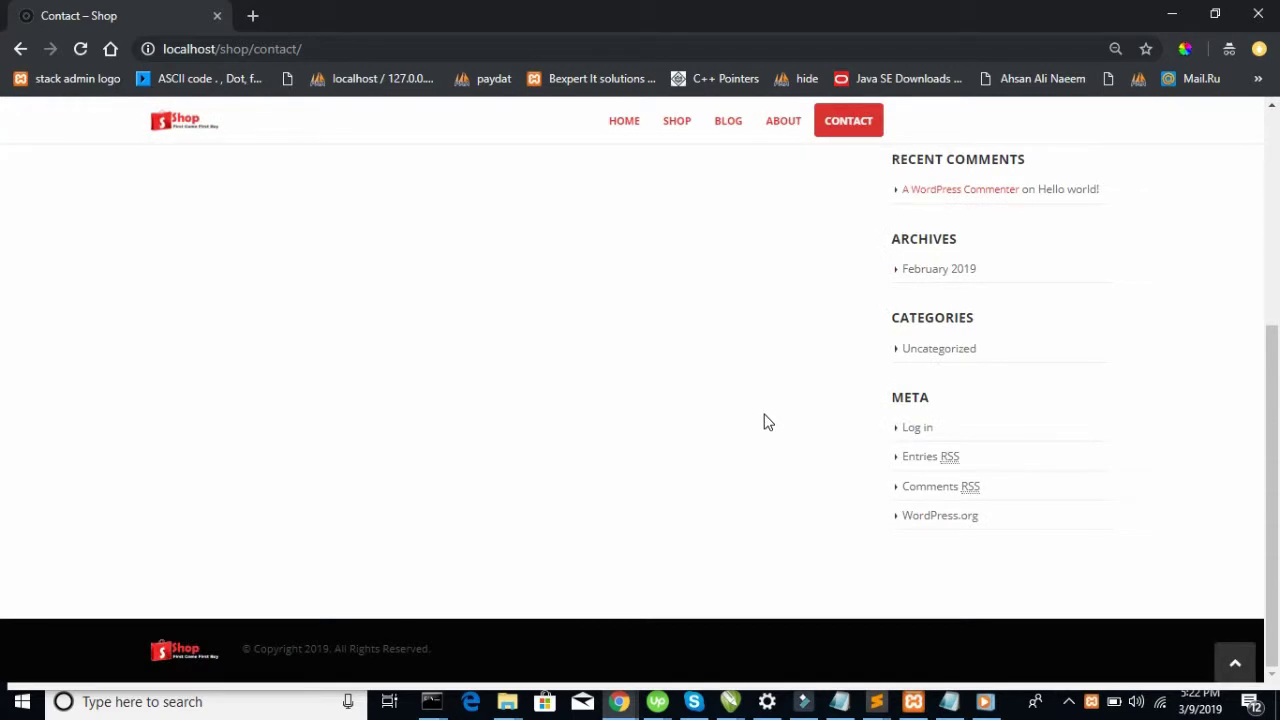
scroll(763, 421, "up", 5)
left_click(619, 701)
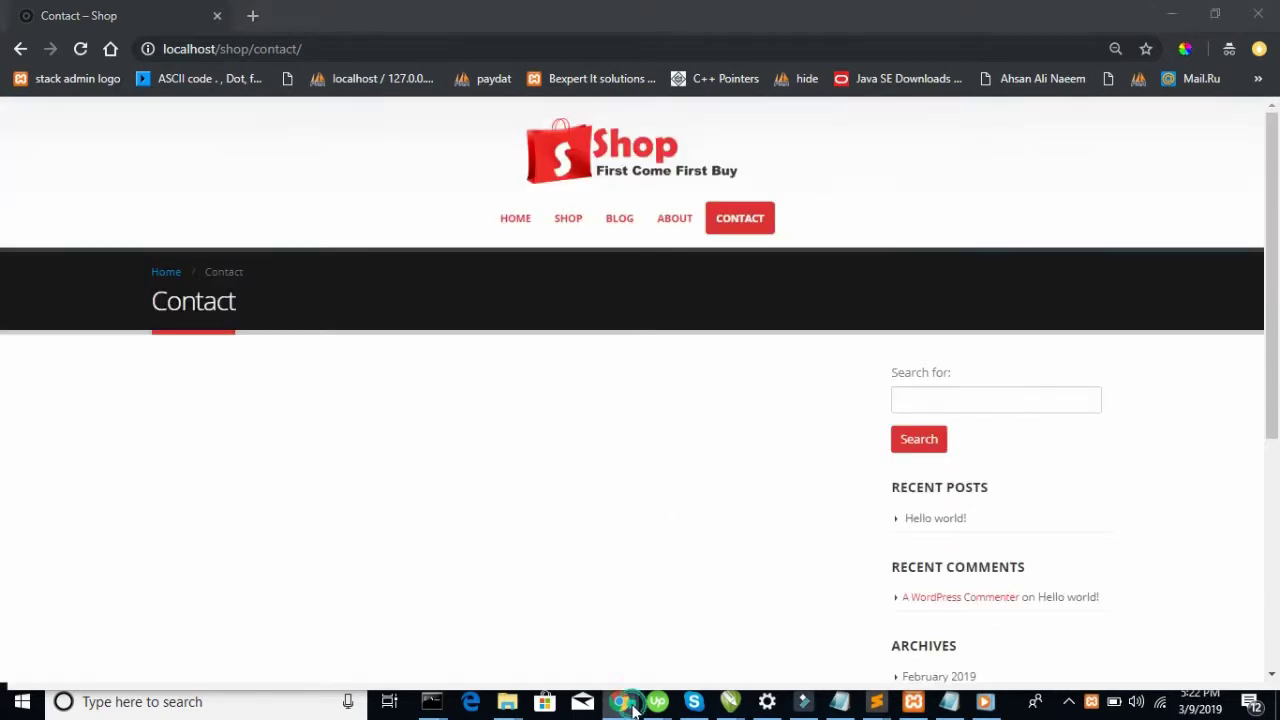
left_click(513, 588)
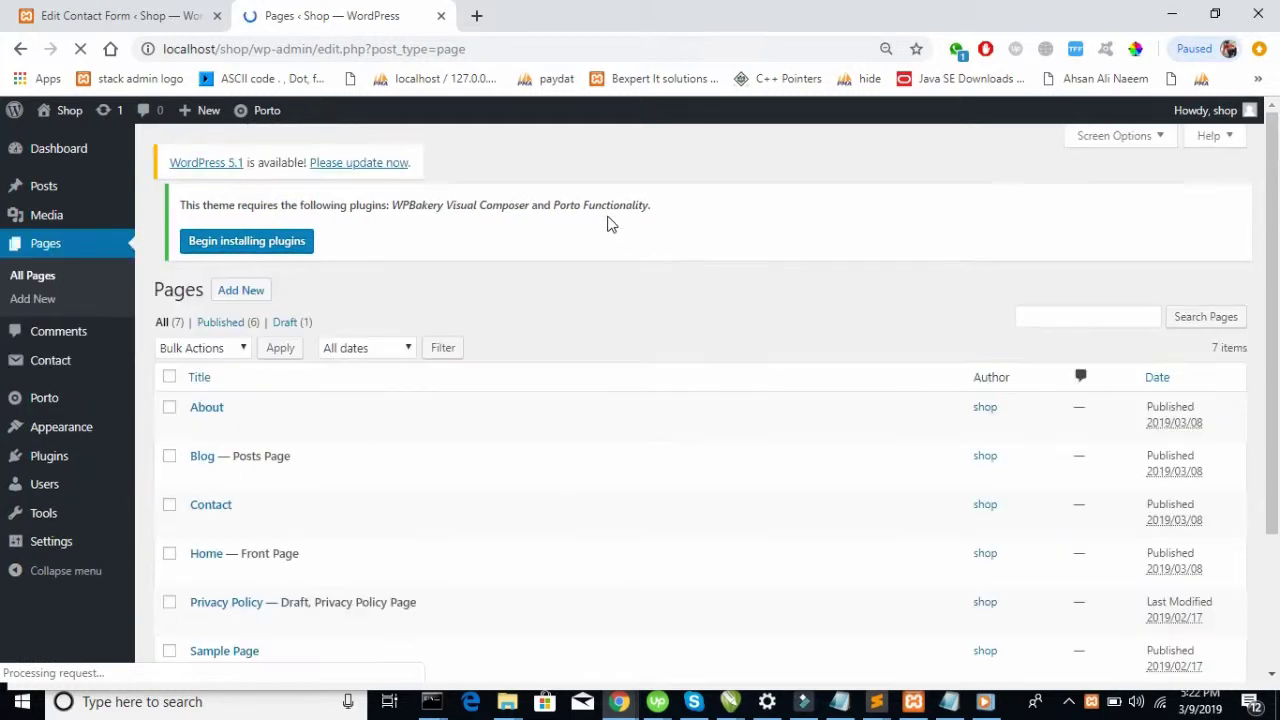
scroll(284, 444, "down", 3)
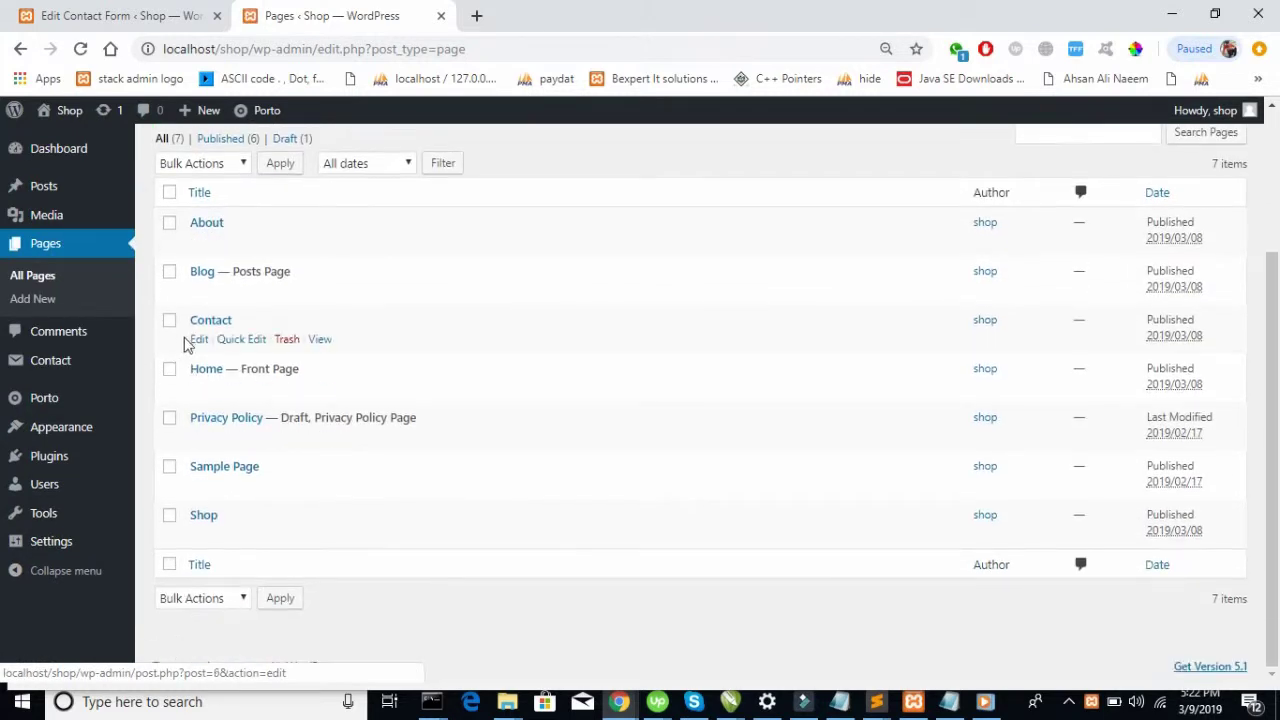
left_click(199, 340)
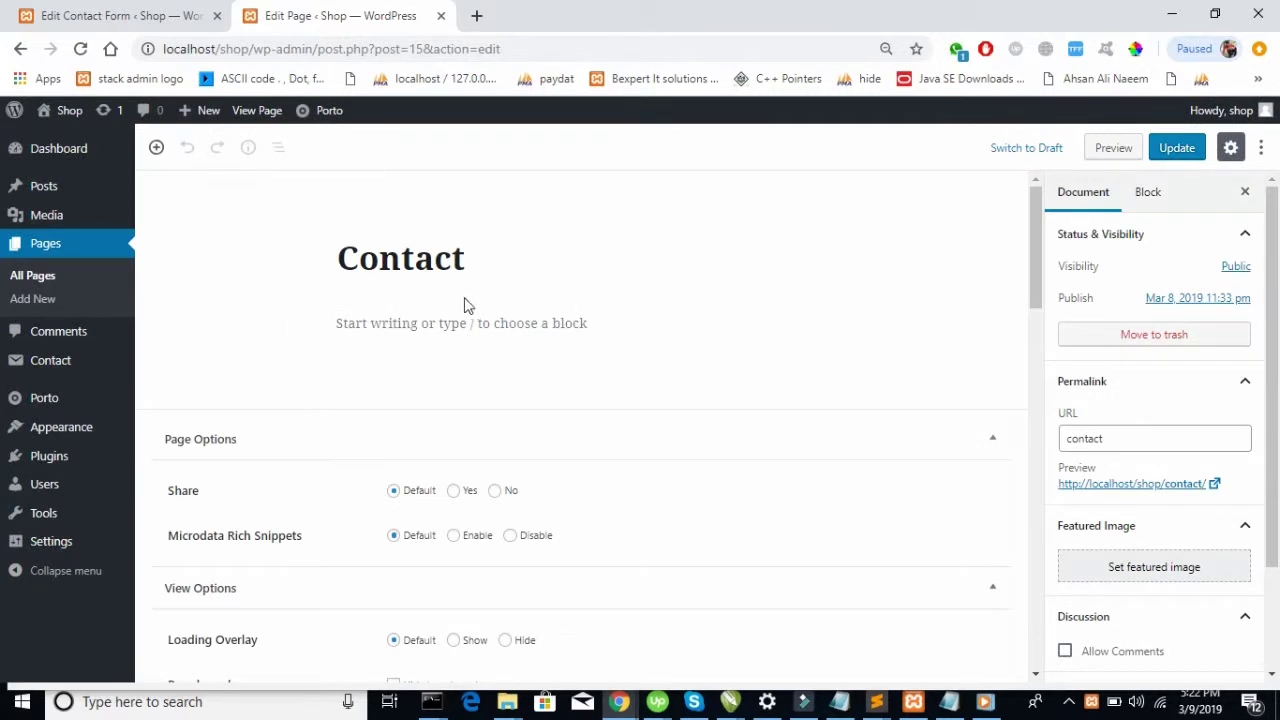
Paste the Contact form 1 shortcode into the Contact page's body and update the page
left_click(460, 321)
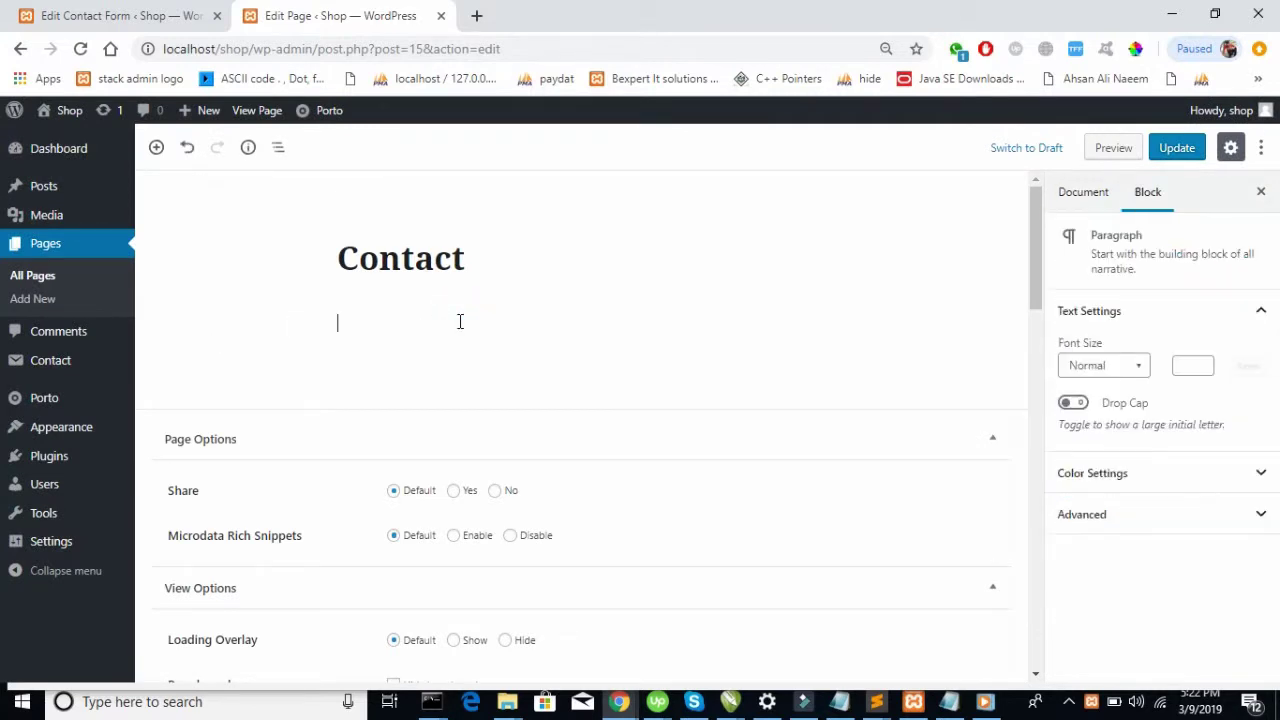
key("ctrl+v")
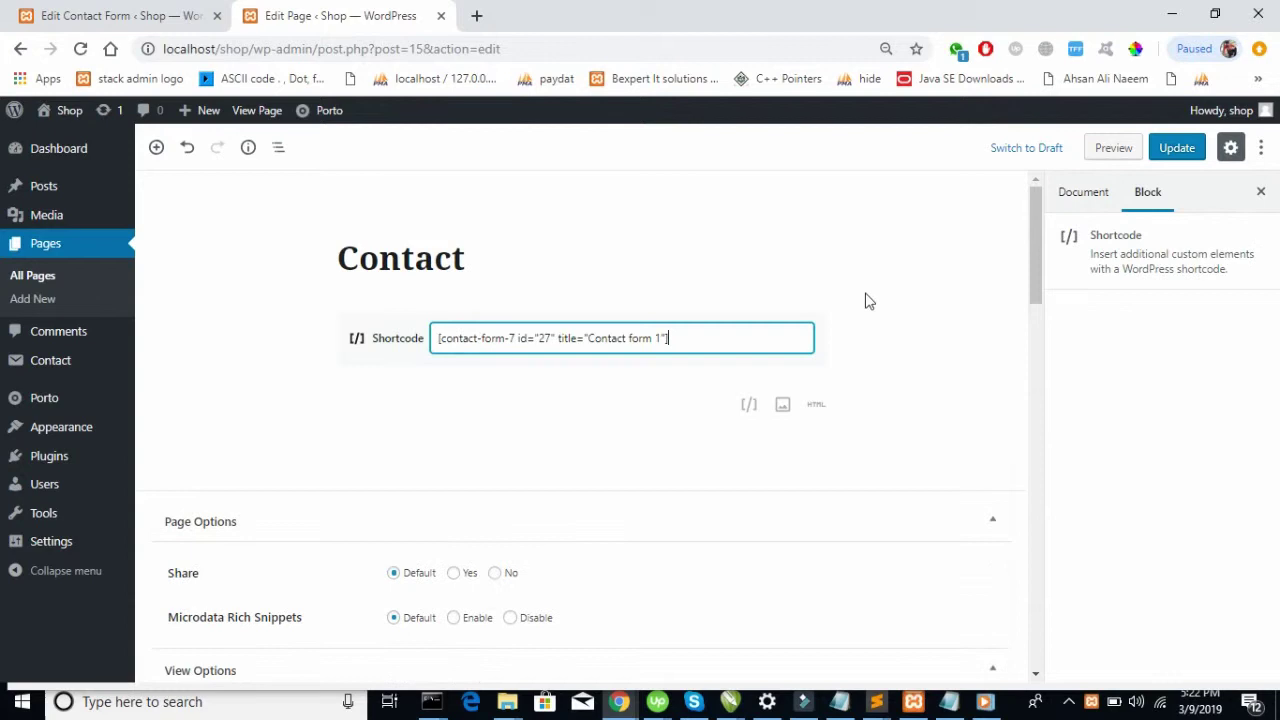
left_click(940, 289)
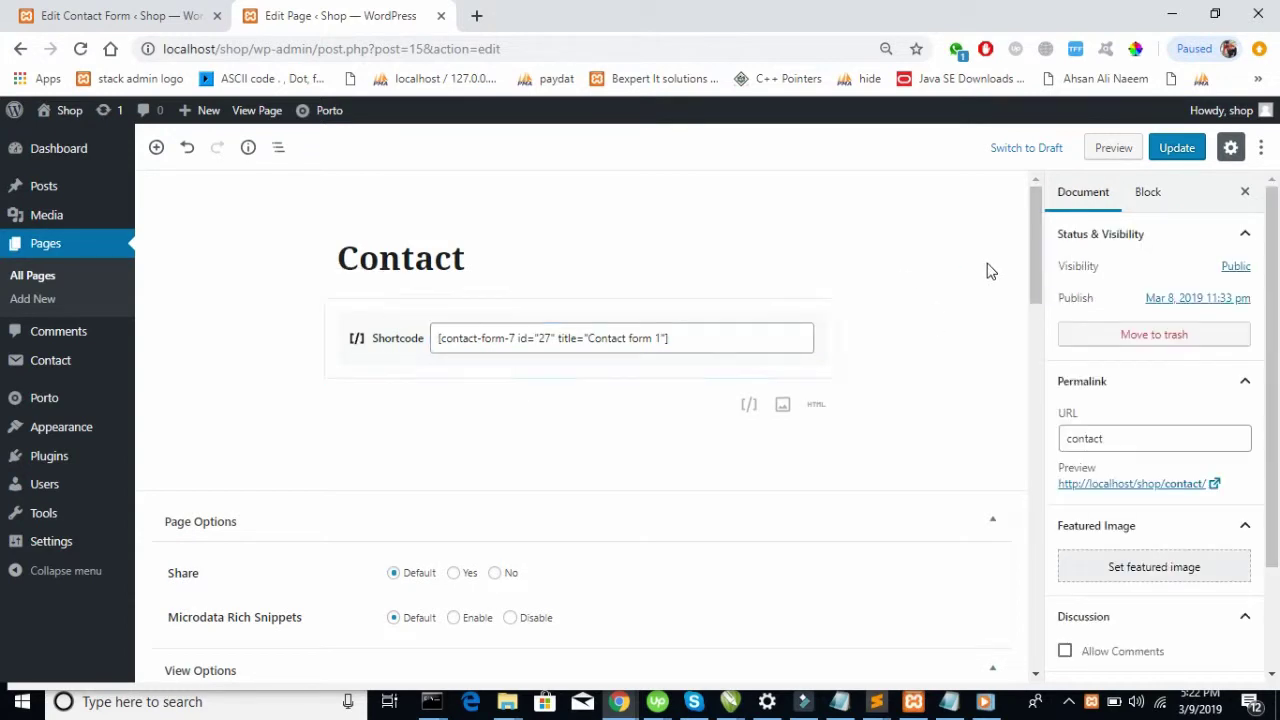
left_click(1180, 147)
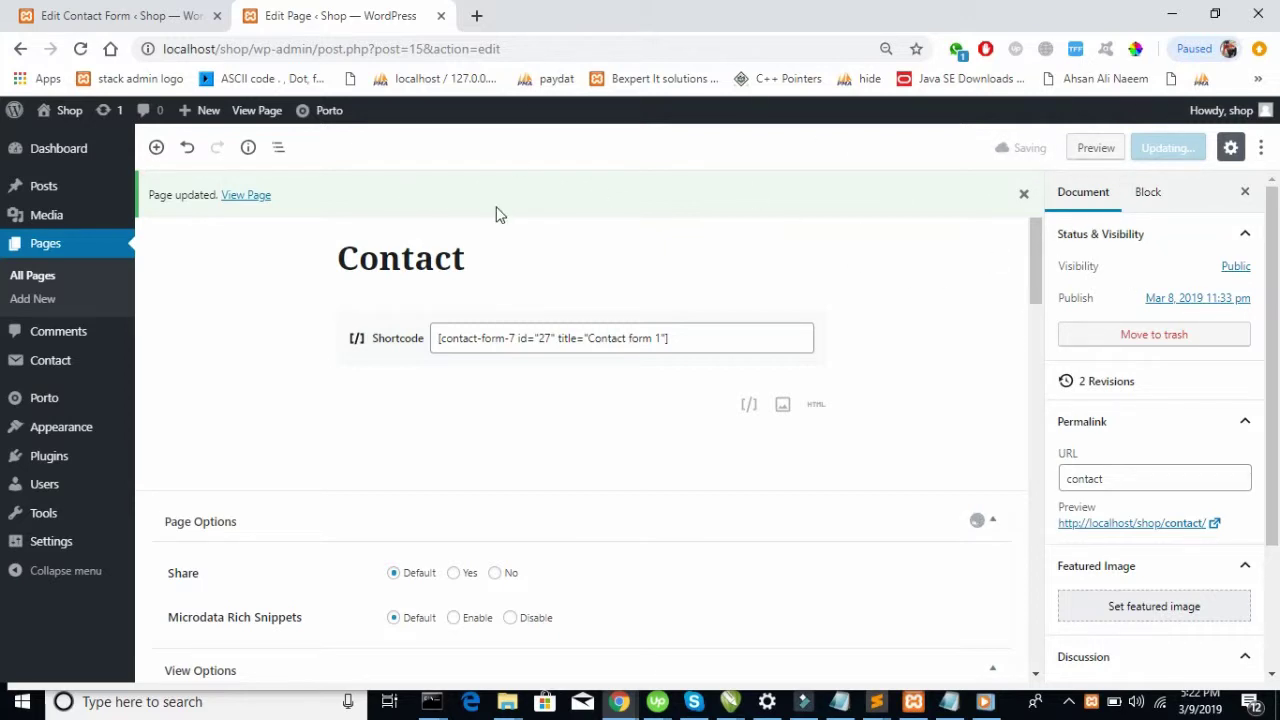
Reload the shop's Contact page in the other window, examine its contact form, and view the About page
key("alt+Tab")
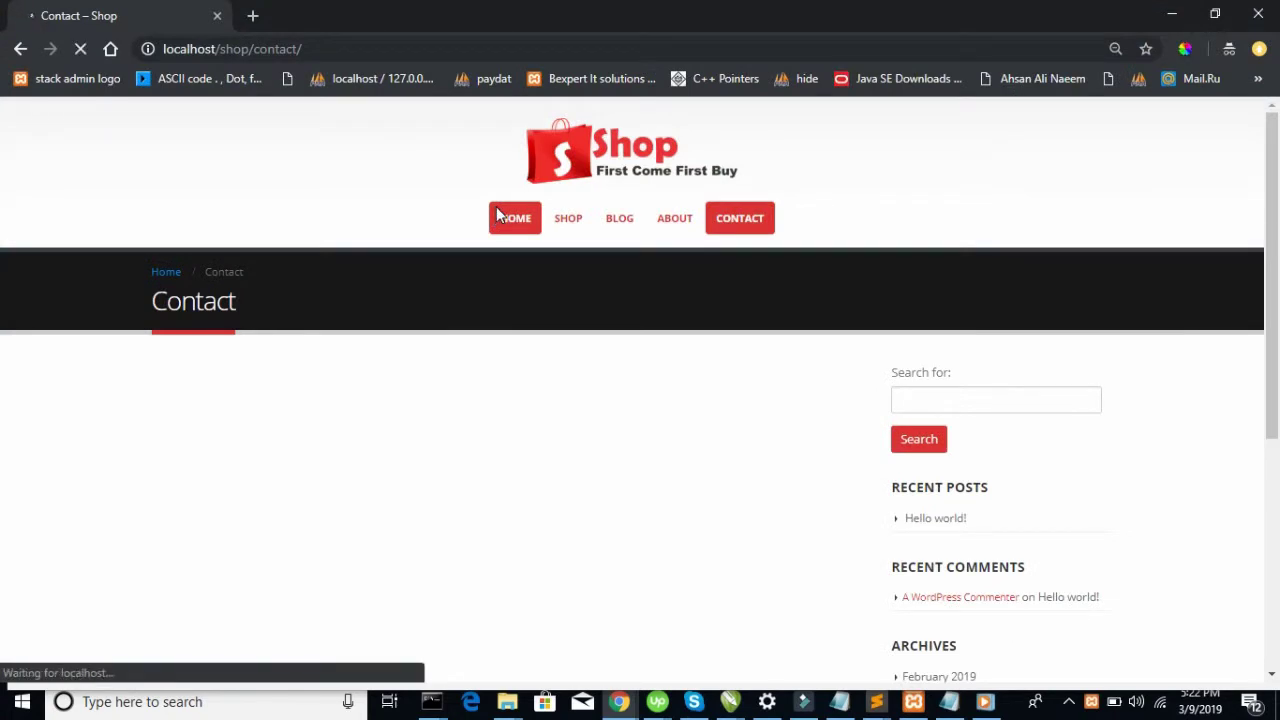
scroll(498, 216, "down", 4)
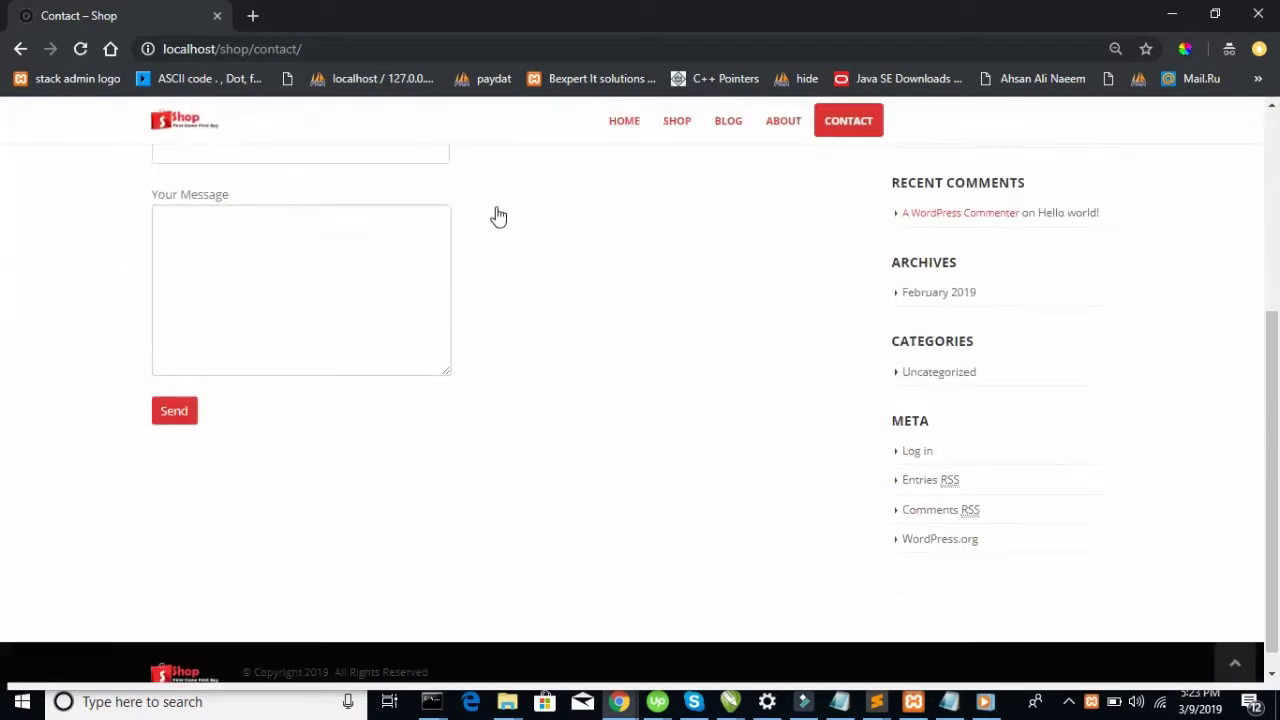
left_click(229, 350)
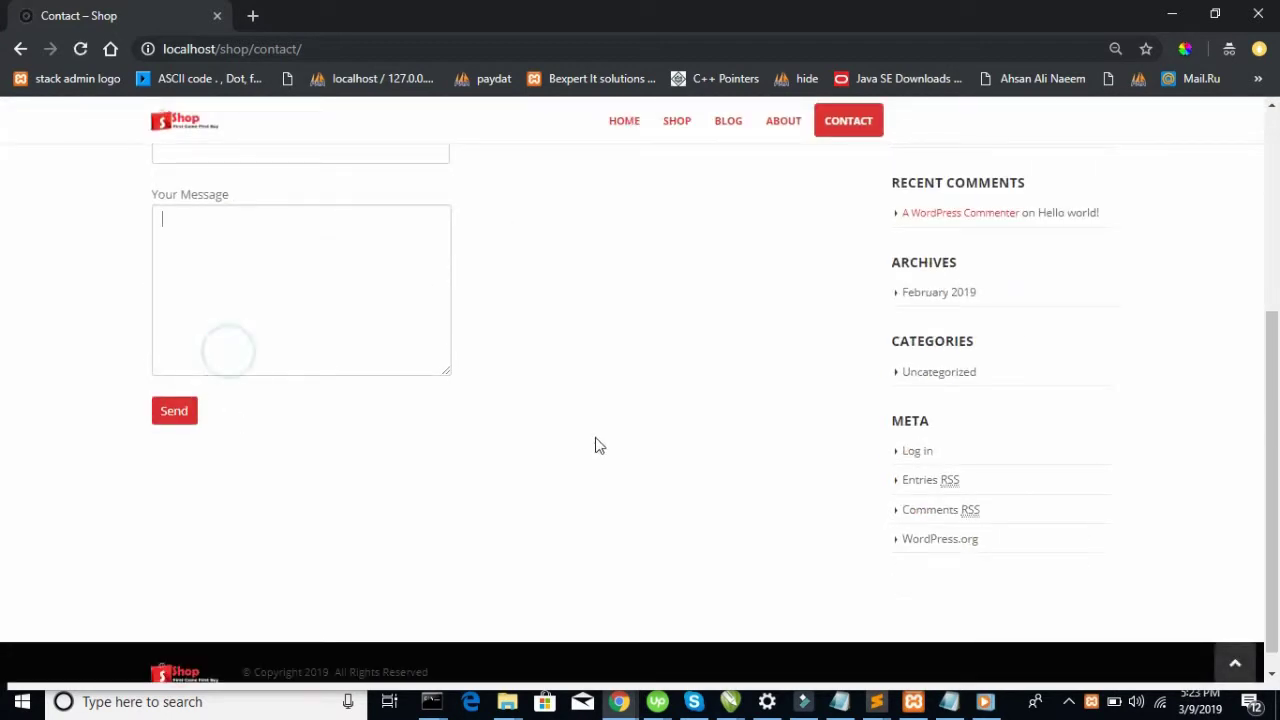
scroll(598, 443, "up", 4)
scroll(598, 443, "down", 4)
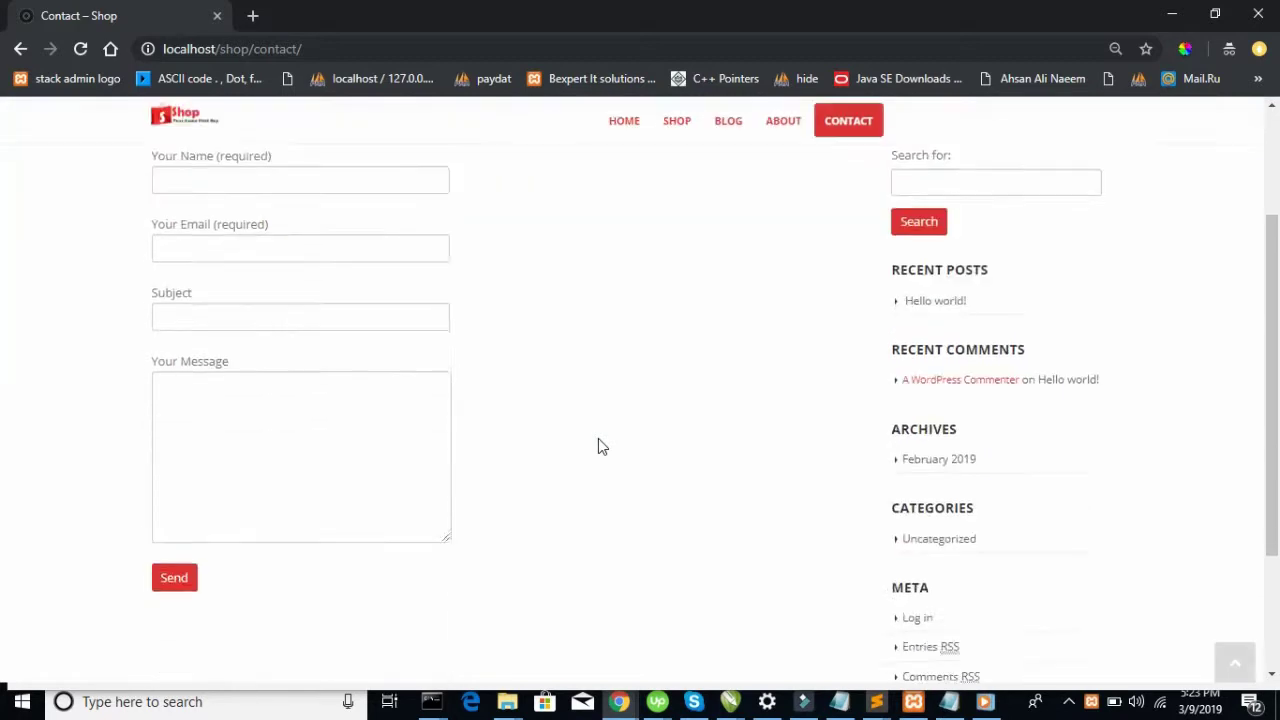
scroll(598, 440, "up", 4)
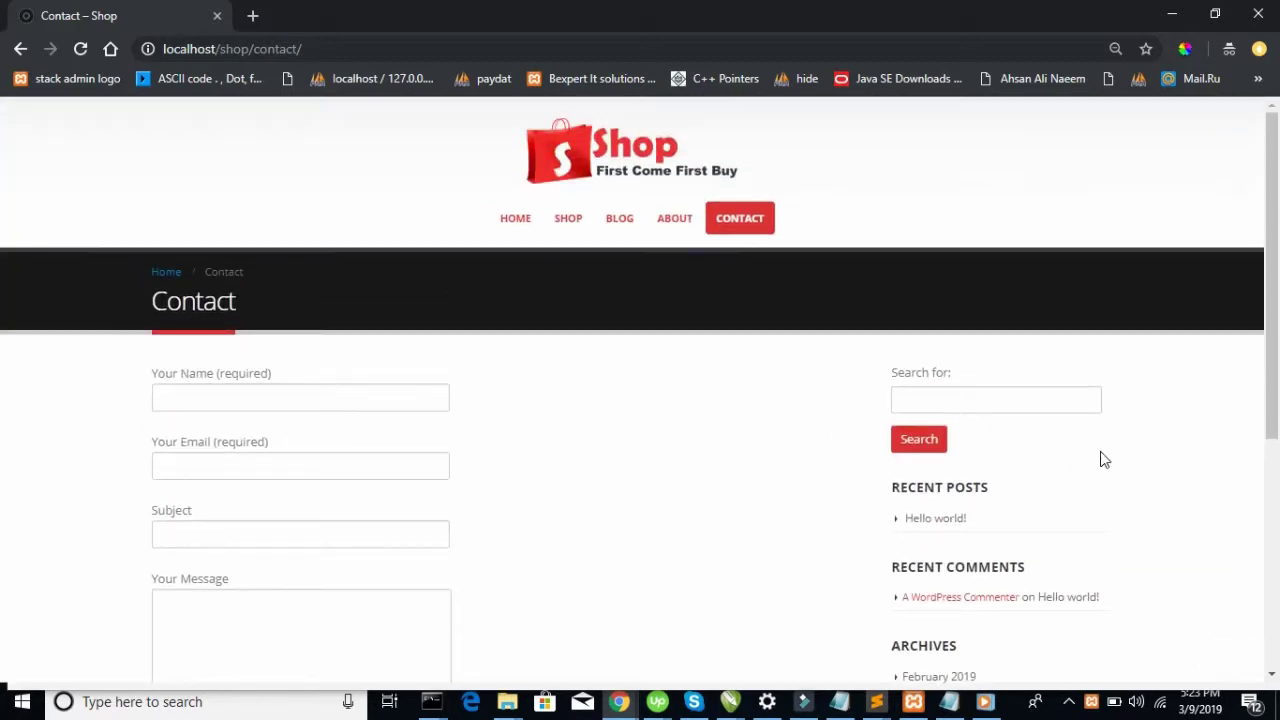
left_click(1033, 408)
left_click(620, 480)
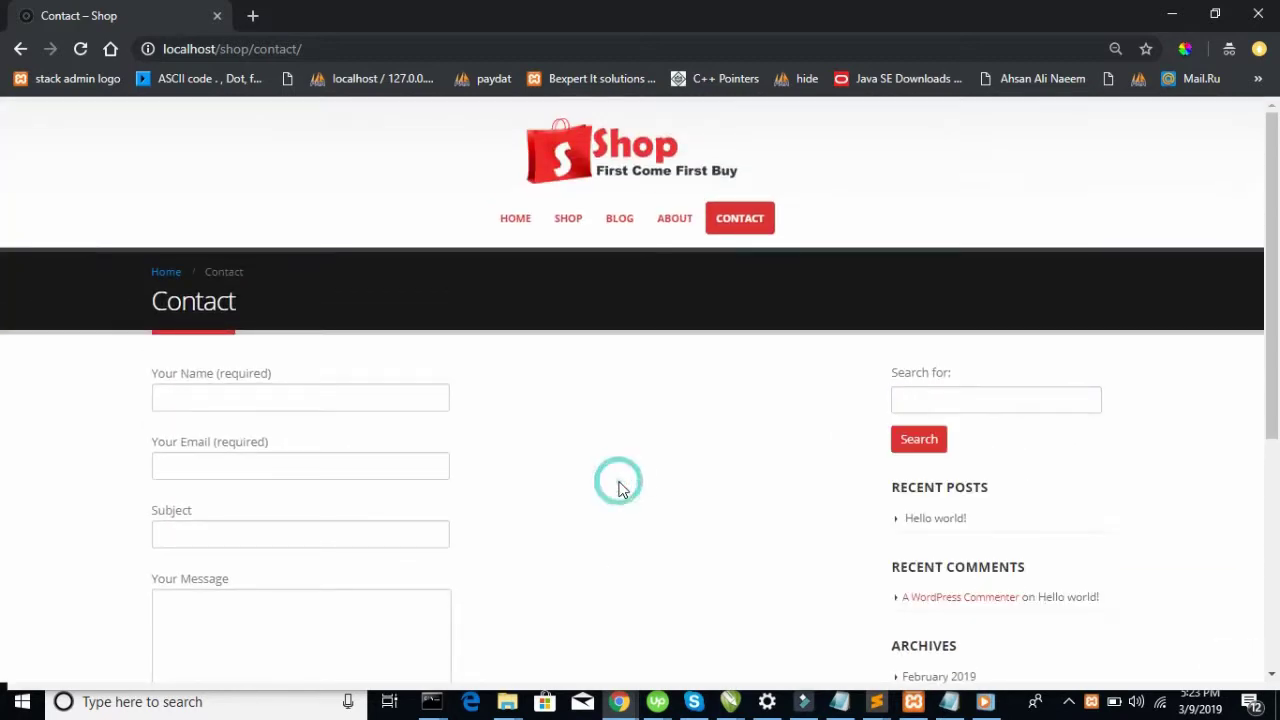
scroll(620, 480, "down", 2)
scroll(628, 428, "up", 3)
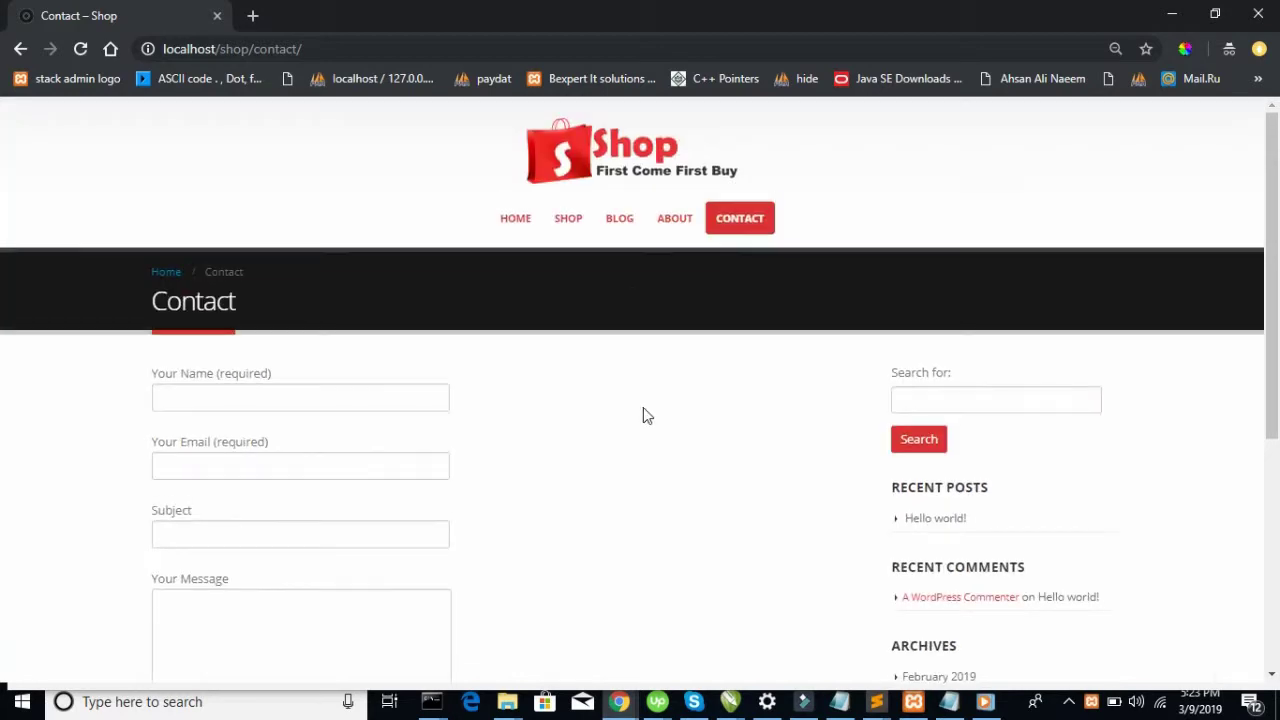
left_click(664, 241)
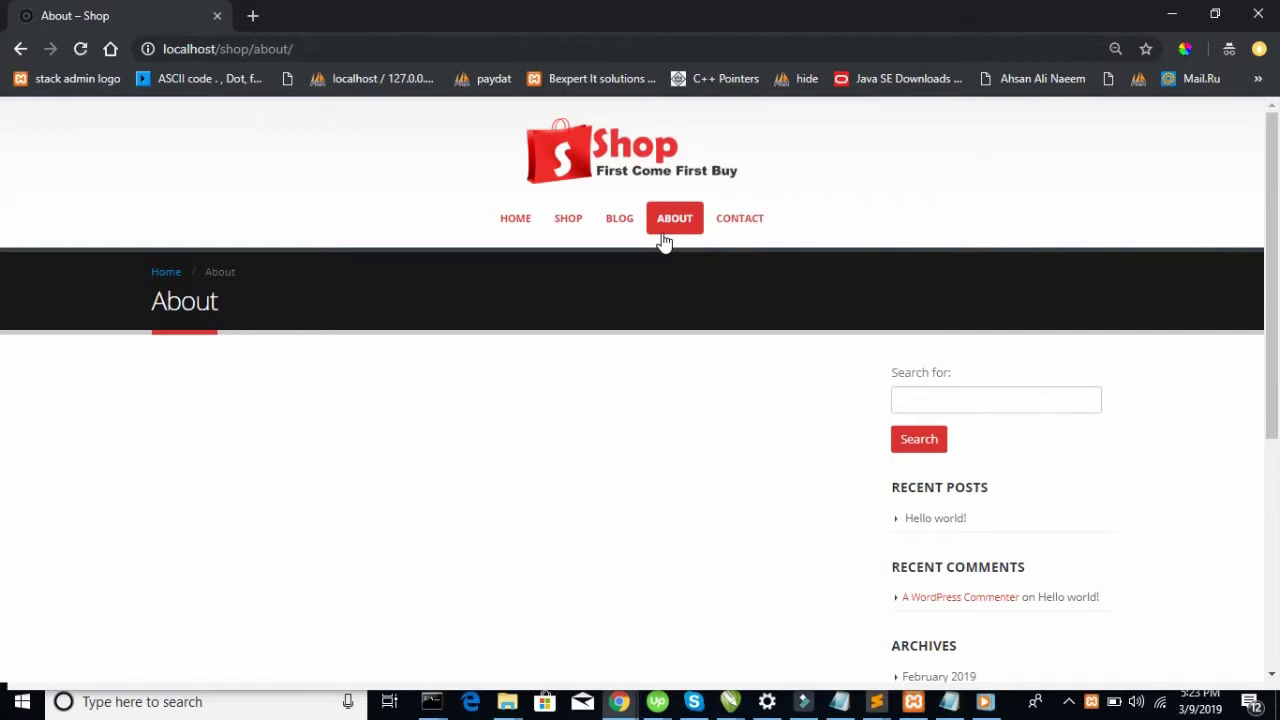
Search Google for "demo content" in a new tab
left_click(252, 17)
type("go")
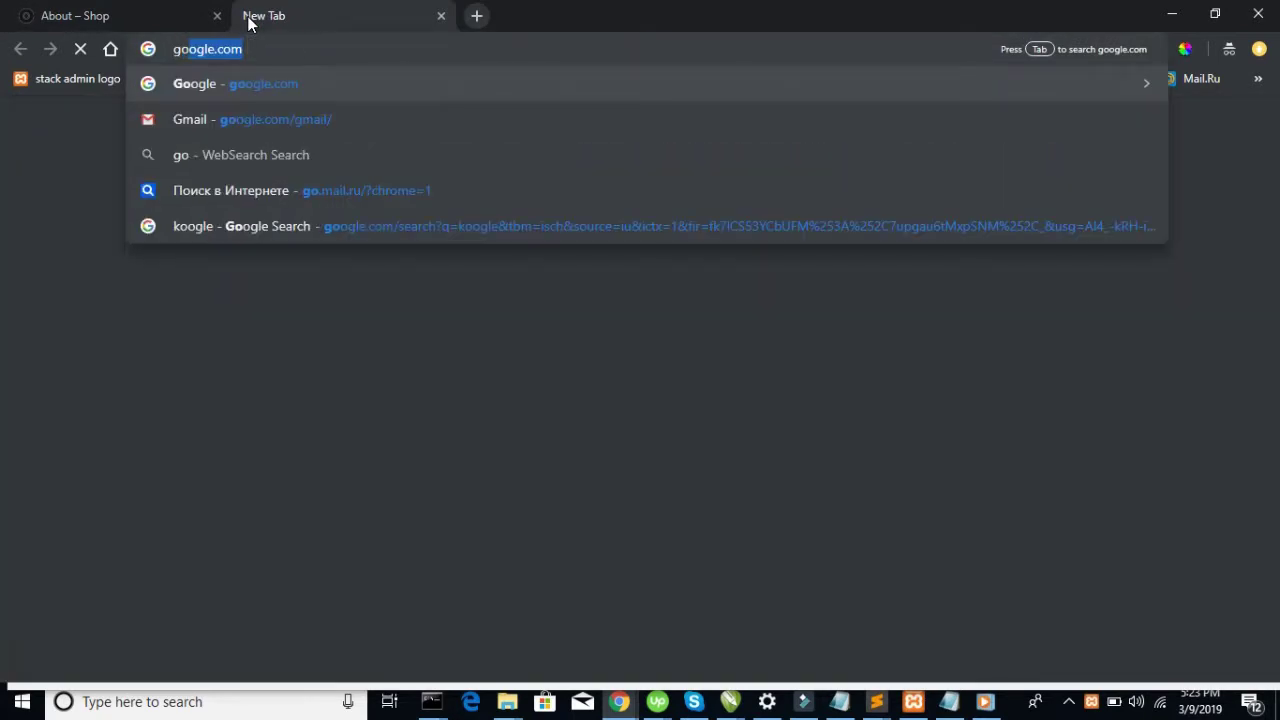
key("Return")
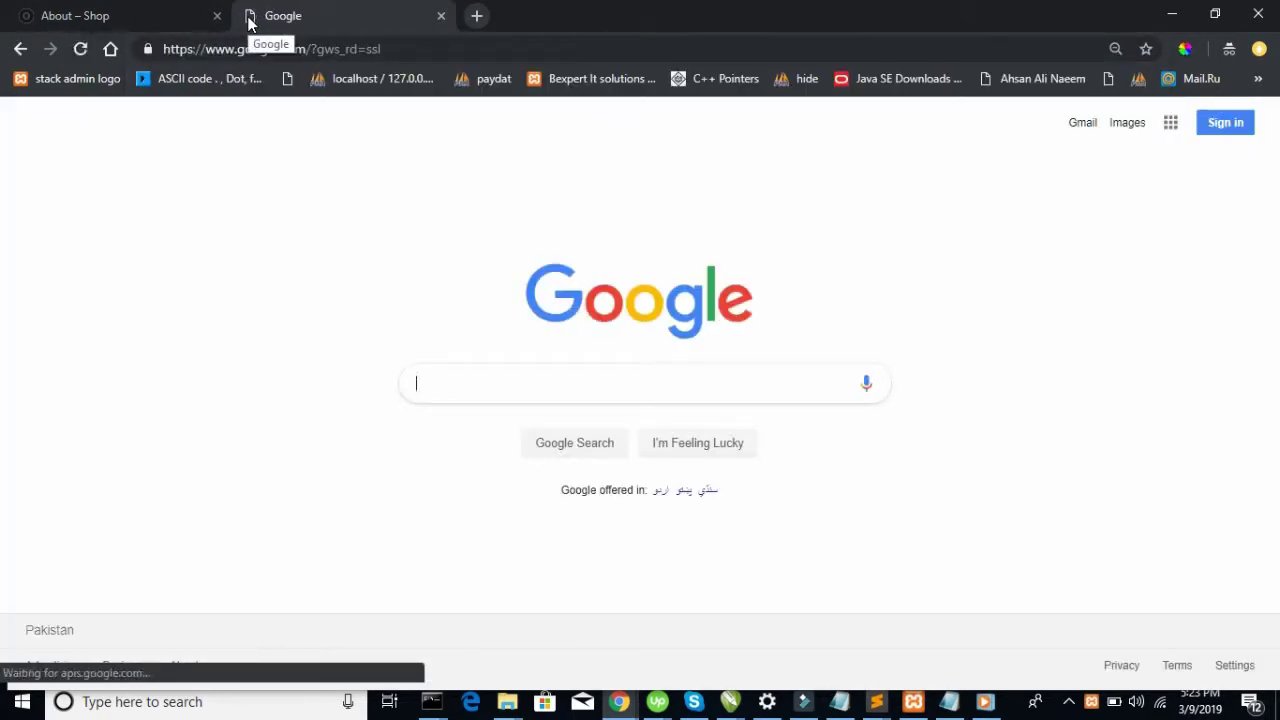
type("demp")
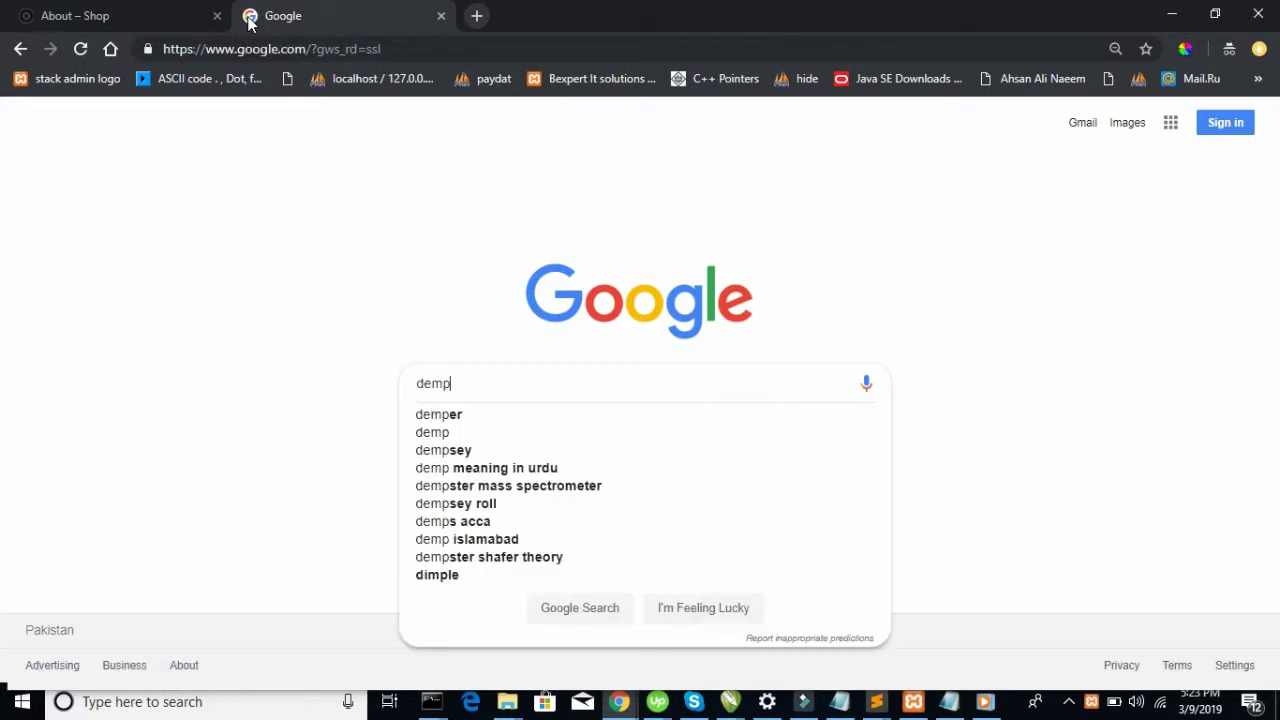
key("BackSpace")
type("o")
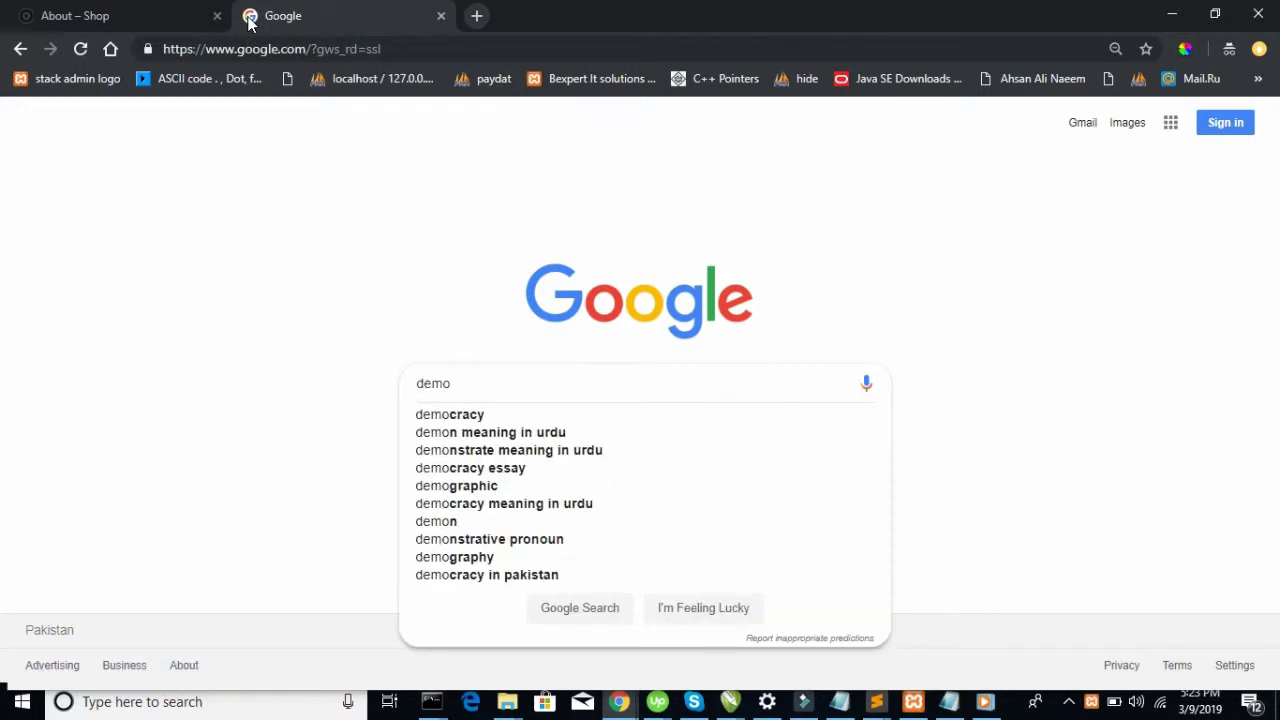
type(" content")
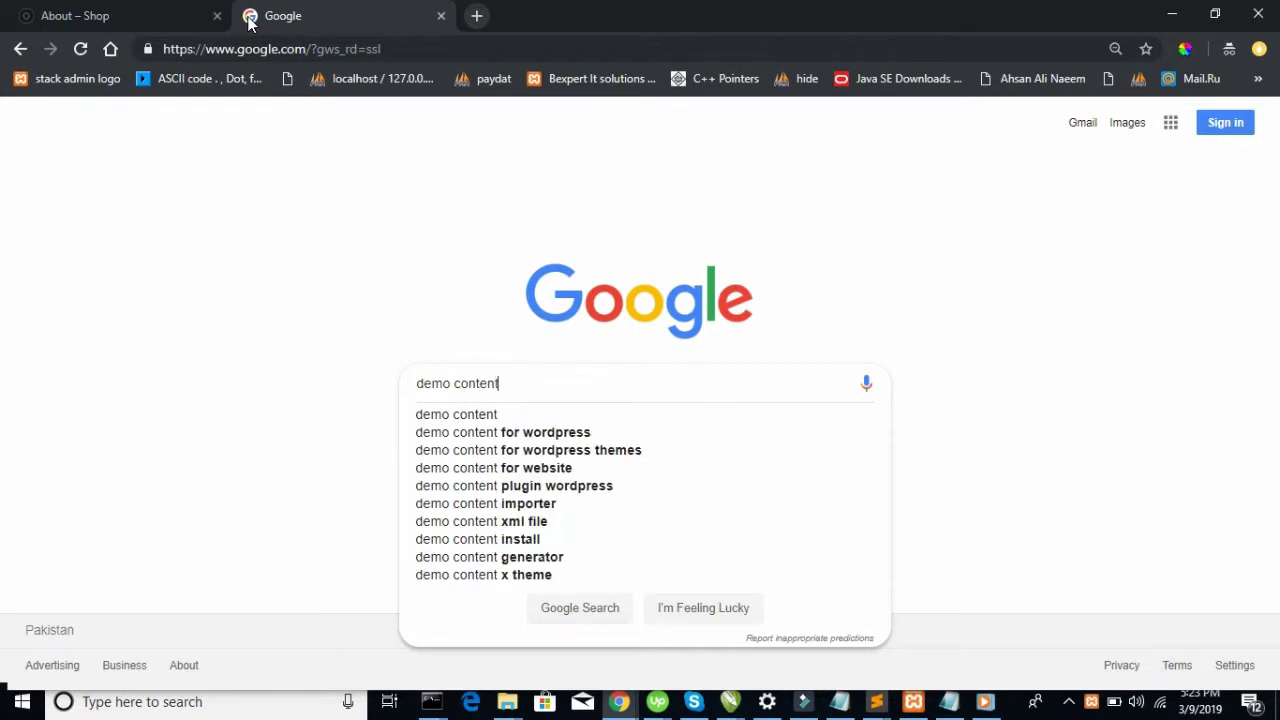
key("Return")
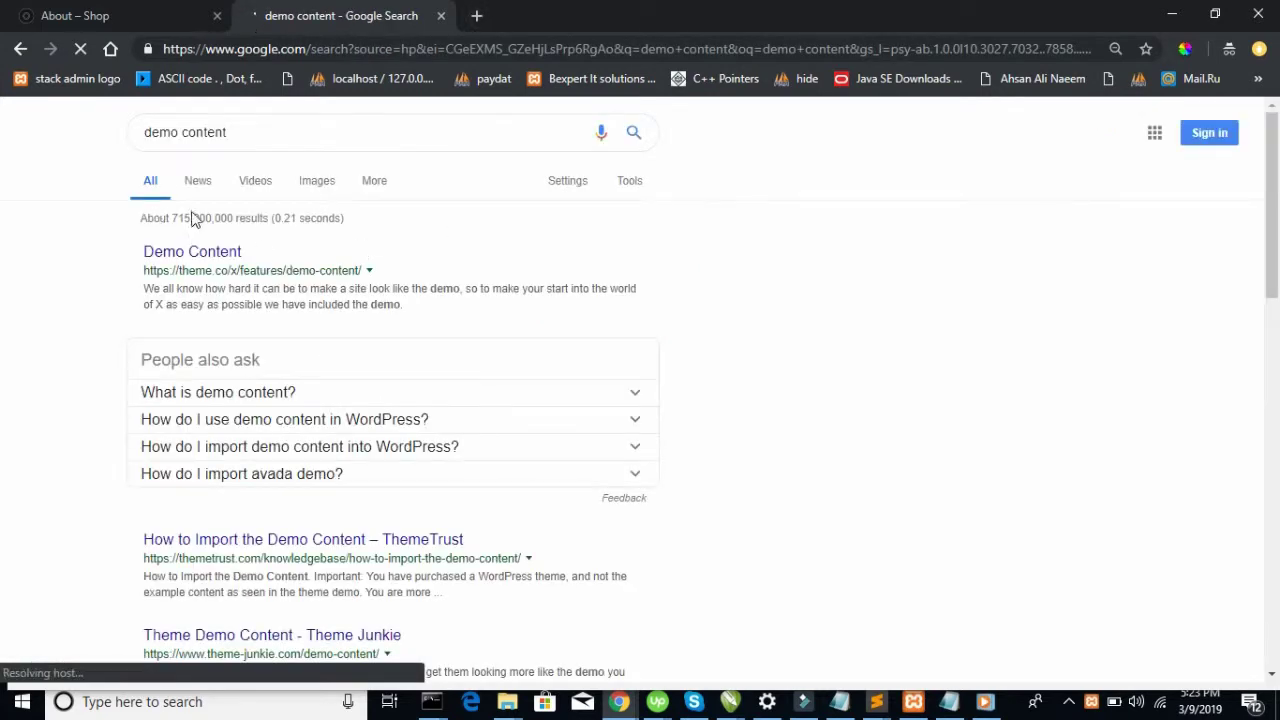
Open the theme.co Demo Content result in a new tab and copy its descriptive paragraph
right_click(205, 262)
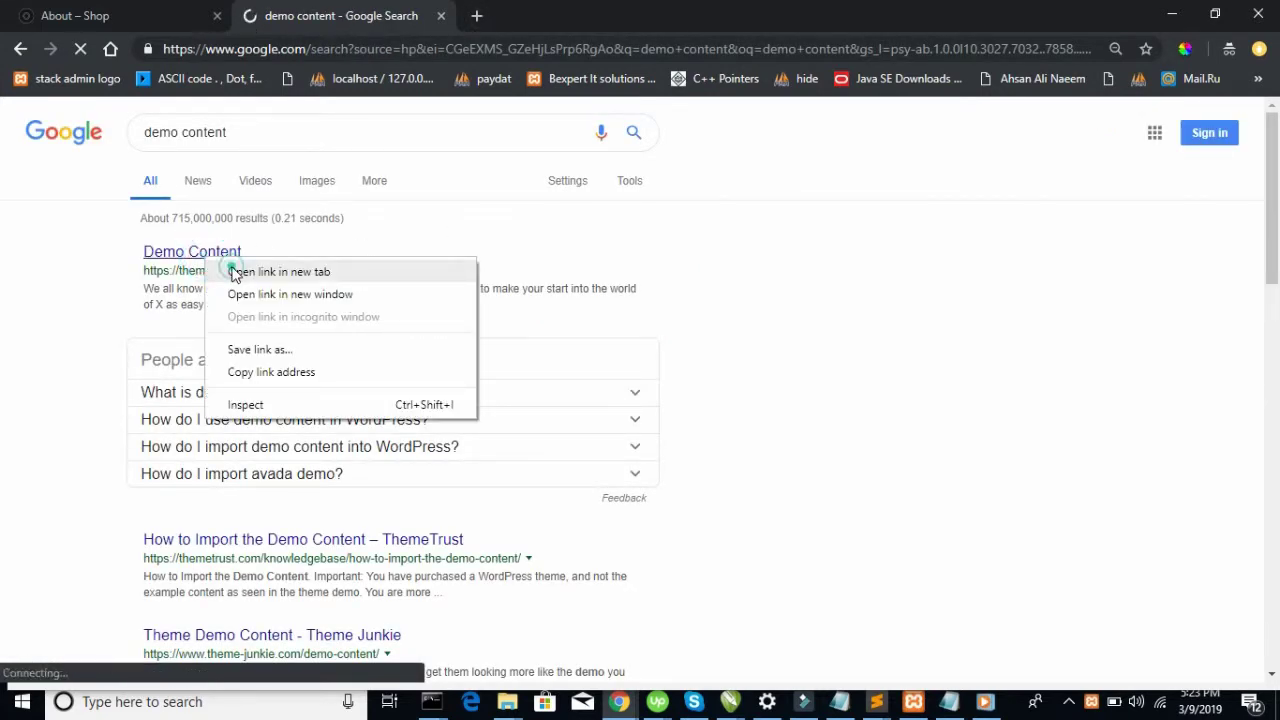
left_click(234, 268)
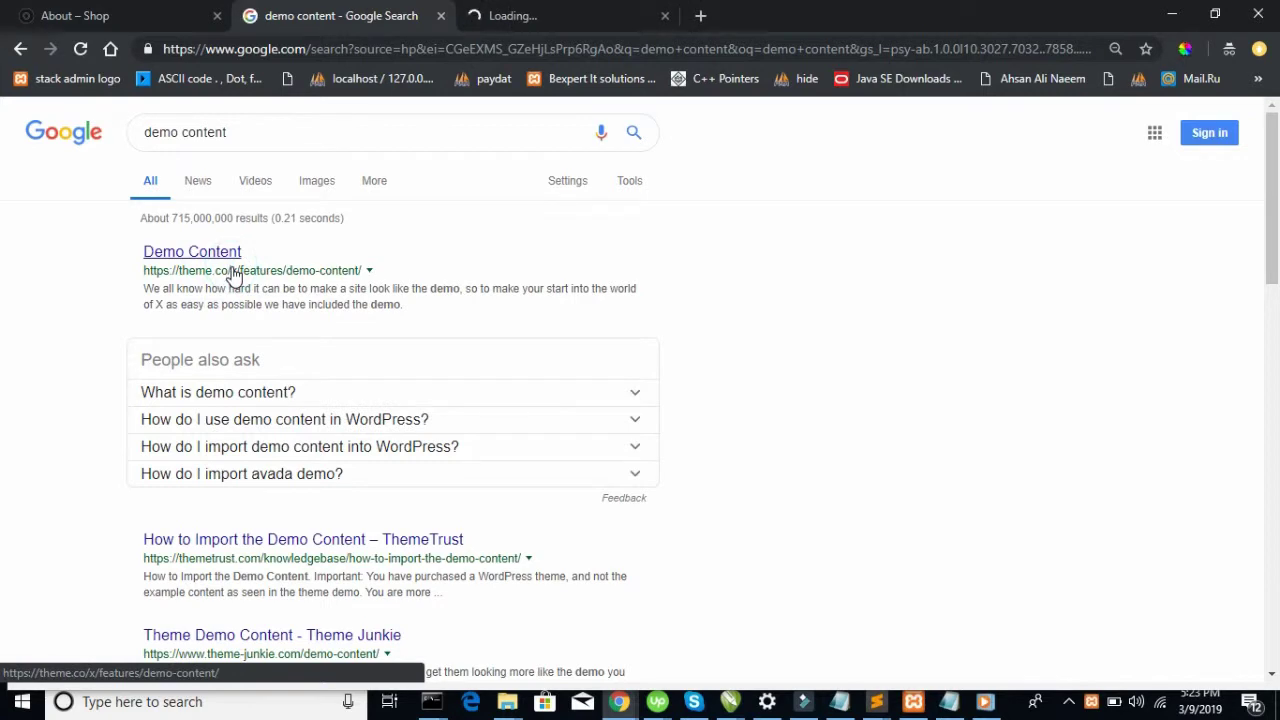
left_click(522, 17)
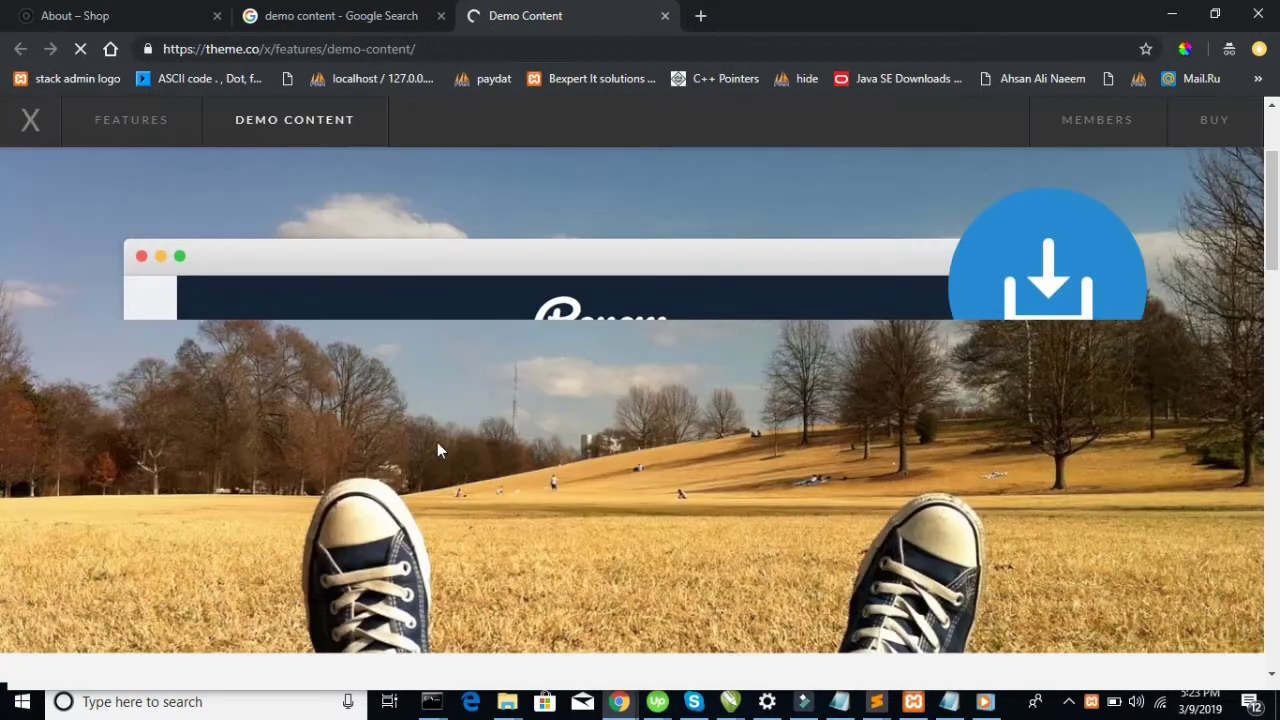
scroll(470, 470, "down", 7)
scroll(458, 434, "up", 2)
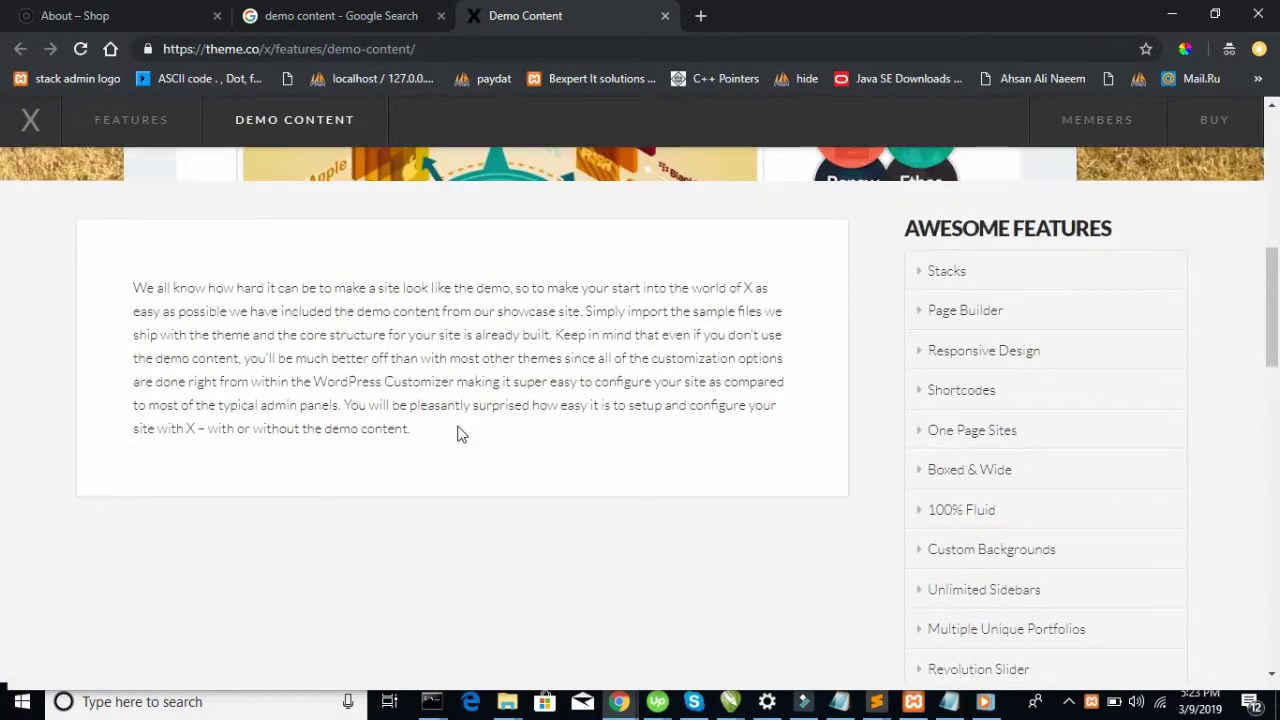
left_click_drag(435, 435, 115, 285)
key("ctrl+c")
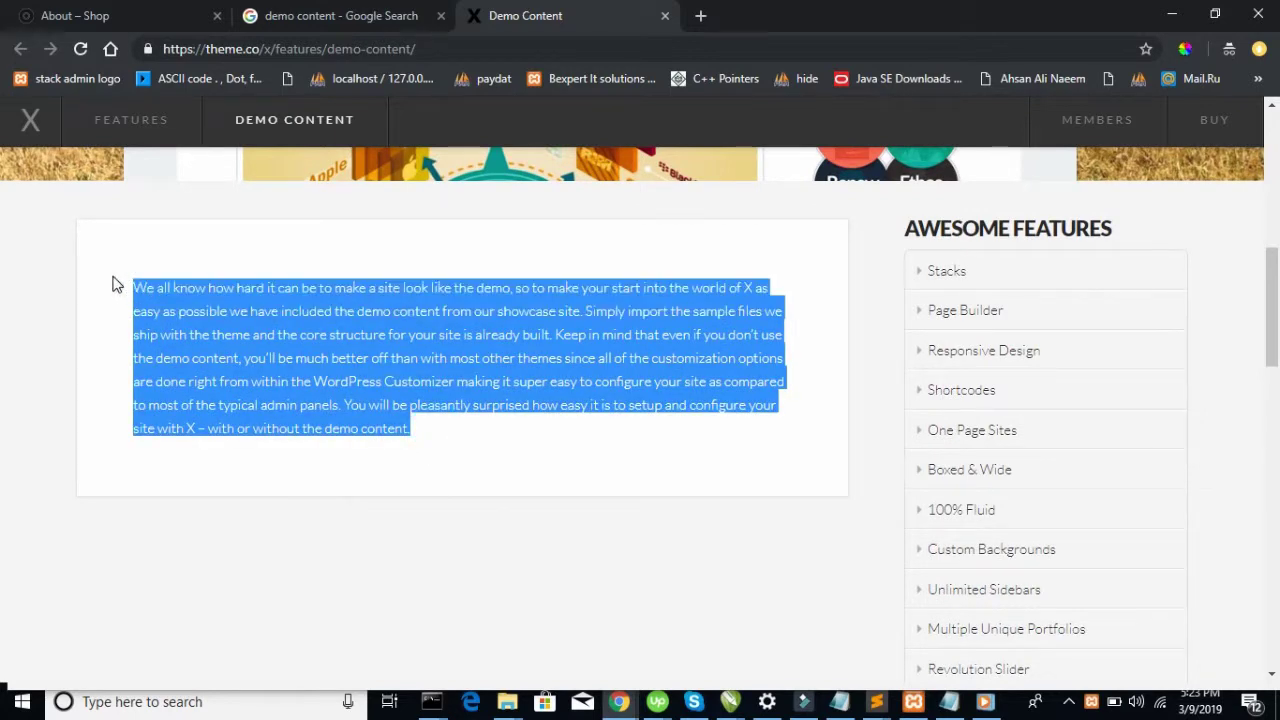
Switch to the WordPress admin window and open the About page for editing from the list of all pages
key("alt+Tab")
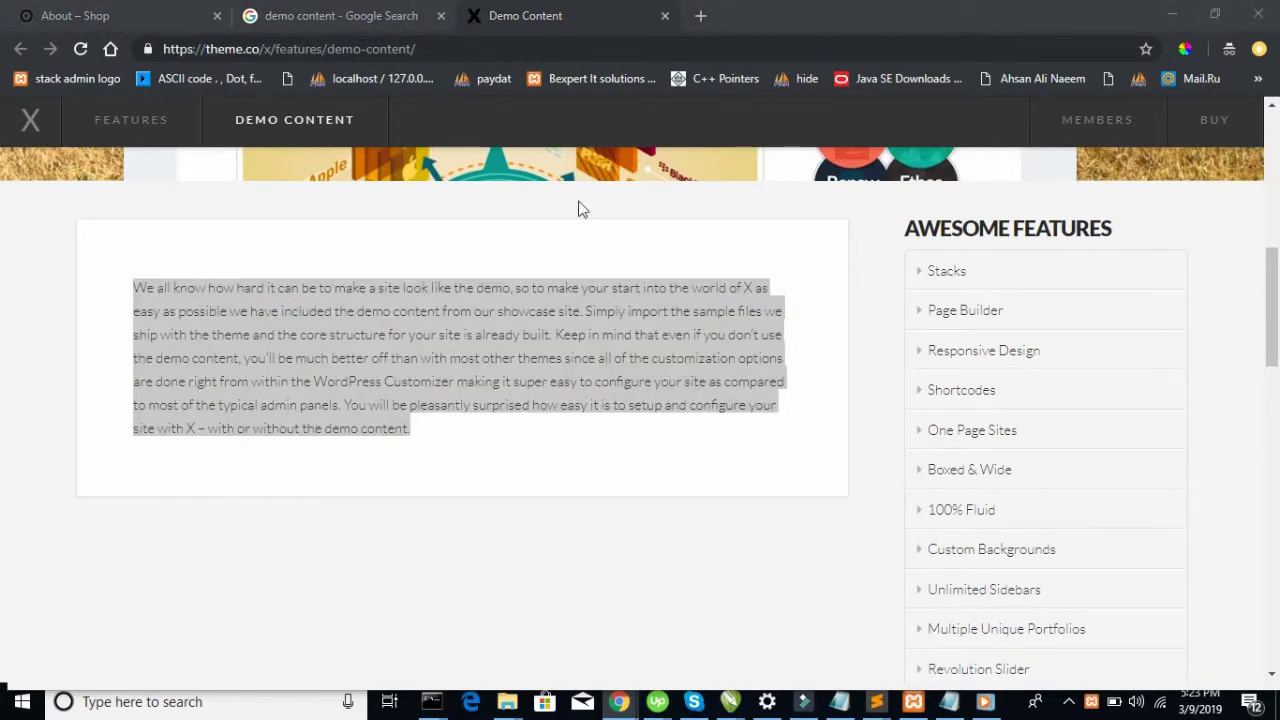
key("alt+Tab")
key("alt+Tab")
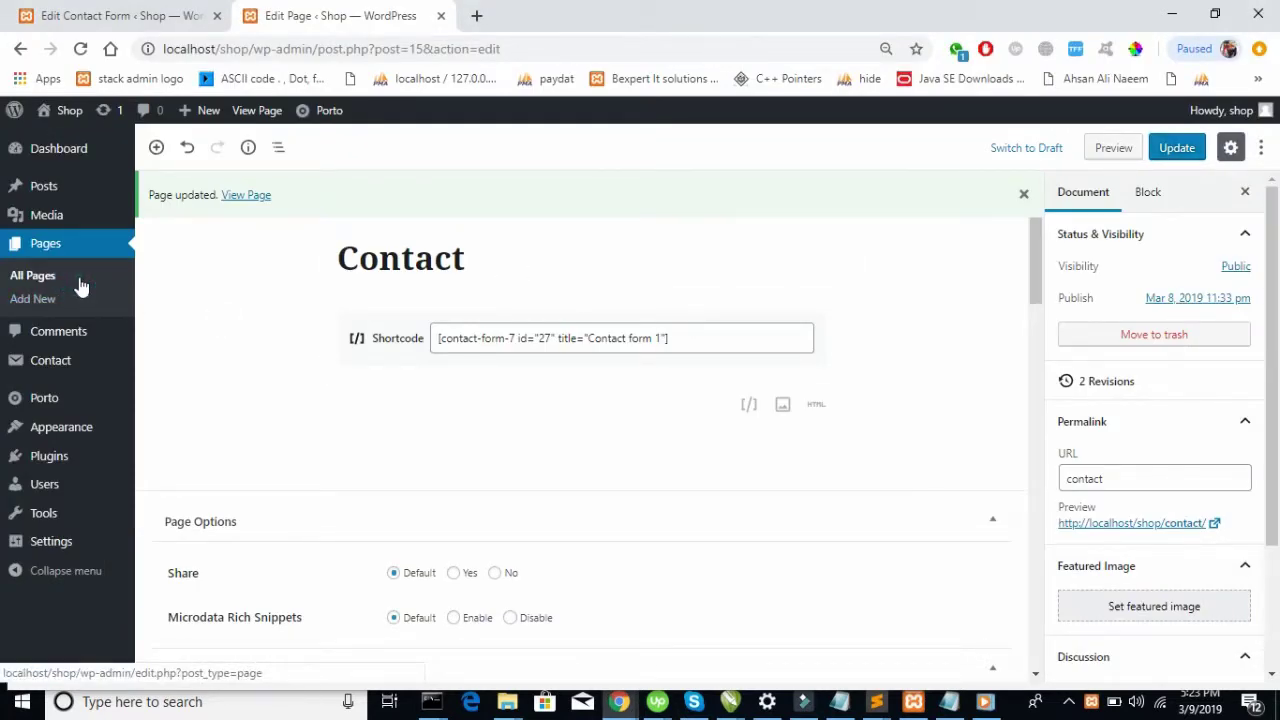
left_click(82, 287)
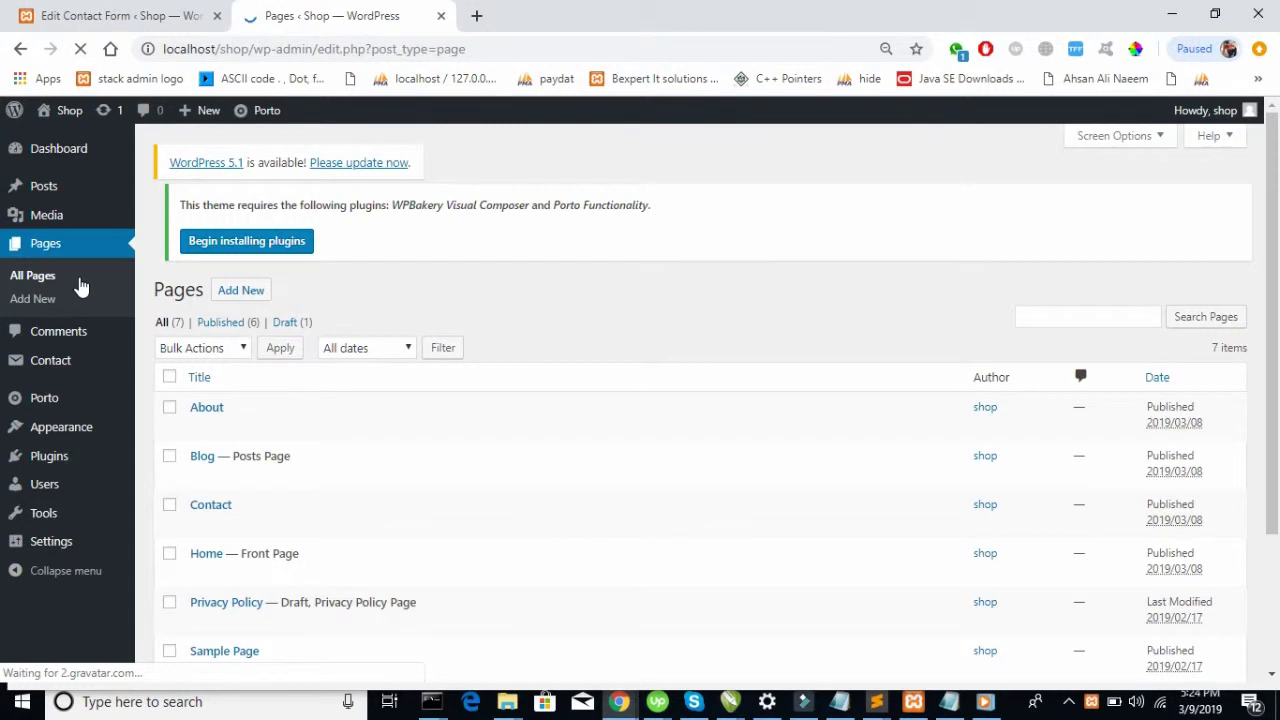
scroll(279, 461, "down", 1)
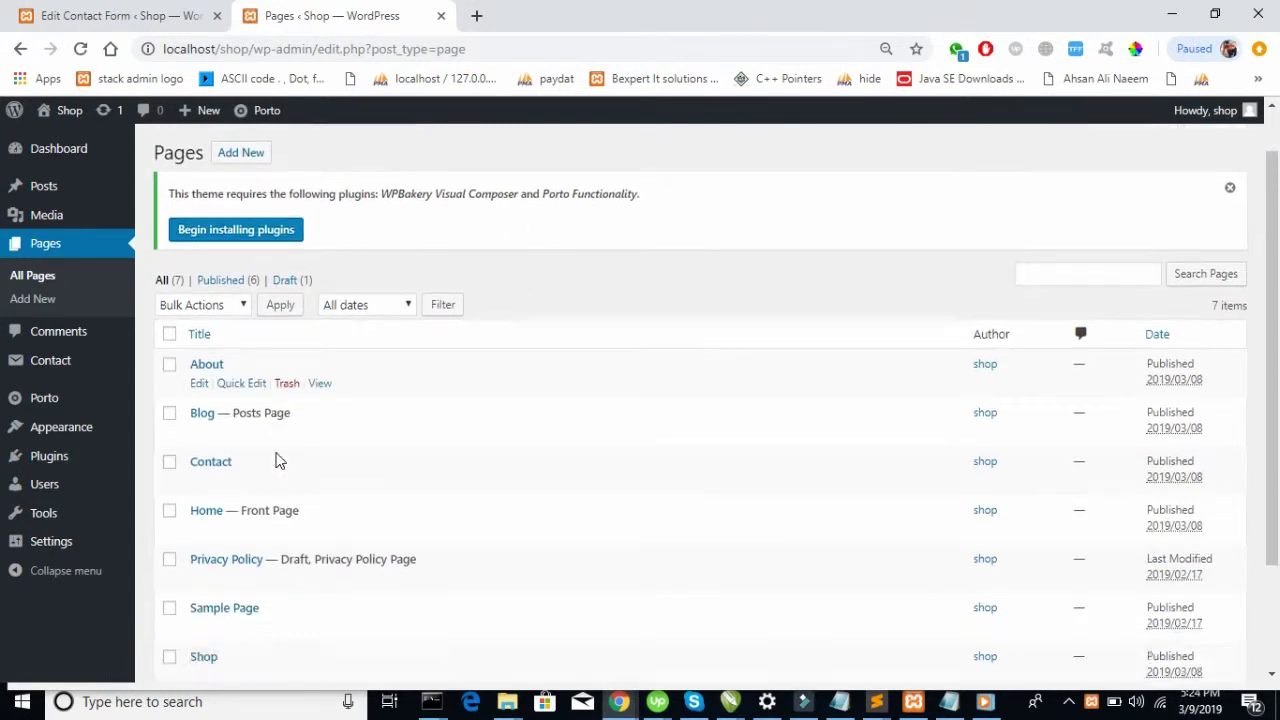
scroll(279, 461, "down", 2)
left_click(200, 243)
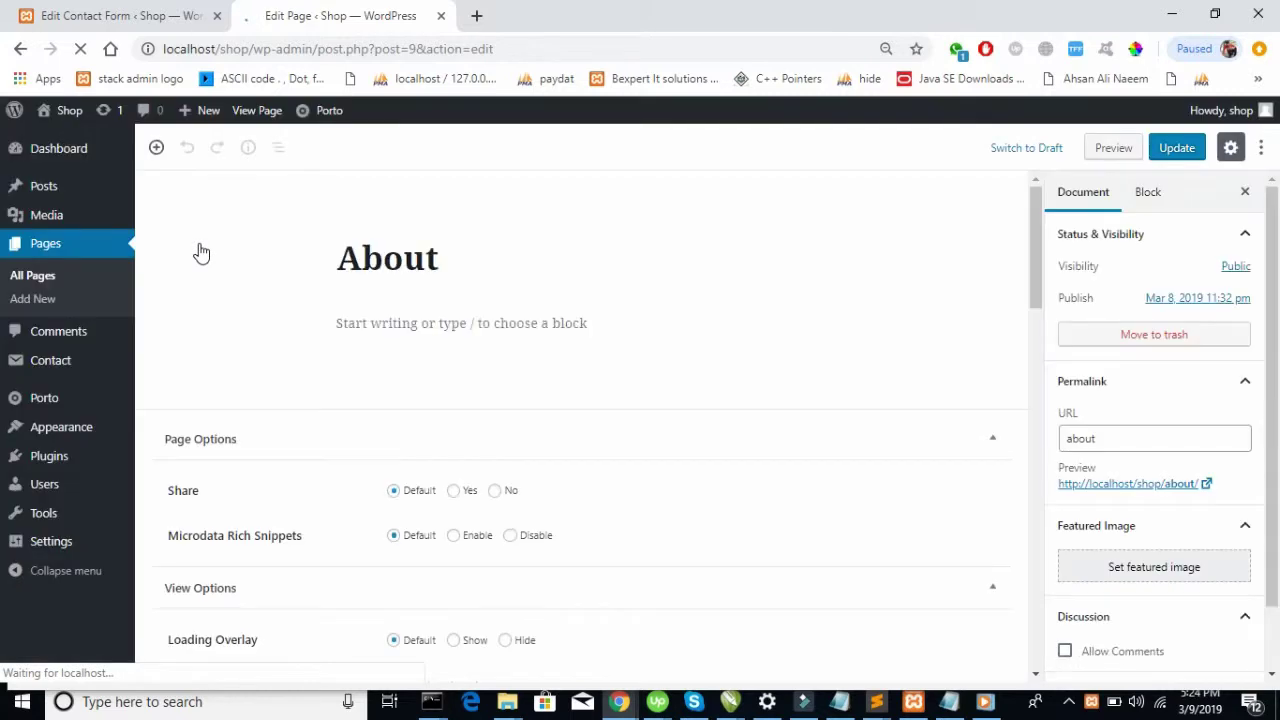
Paste the copied demo paragraph three times into the About page's body, each as its own paragraph block
left_click(433, 320)
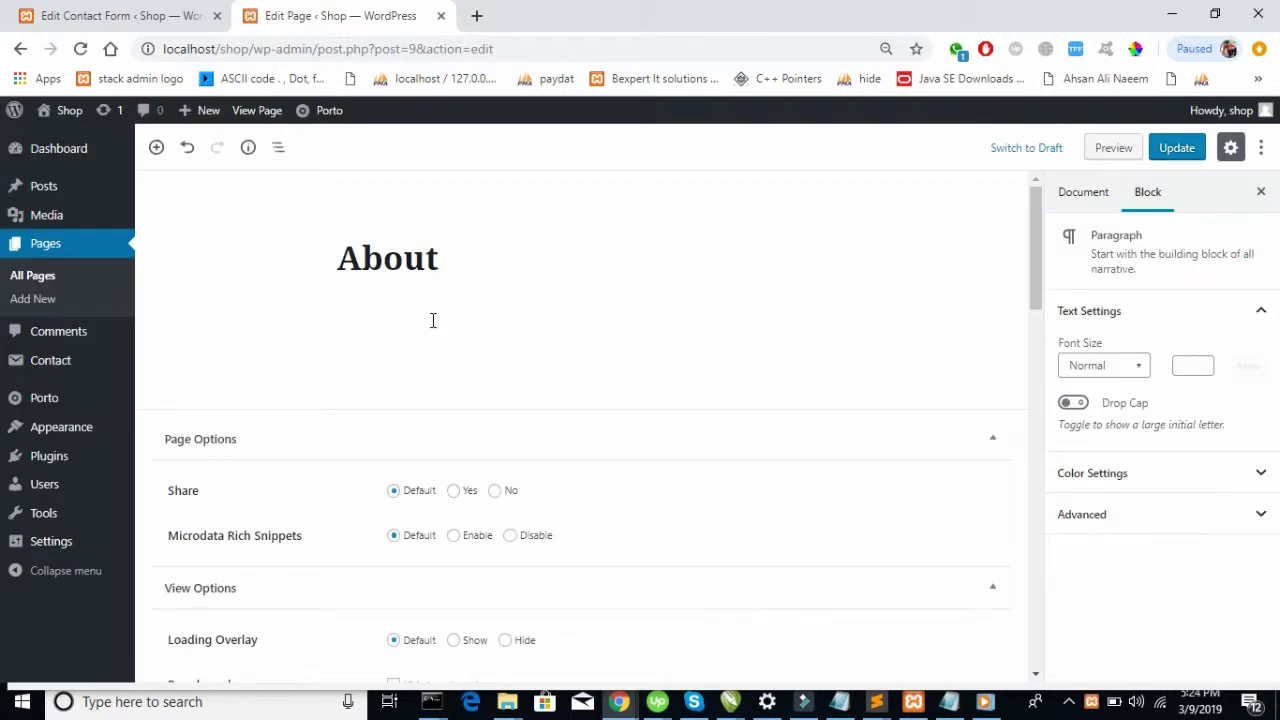
key("ctrl+v")
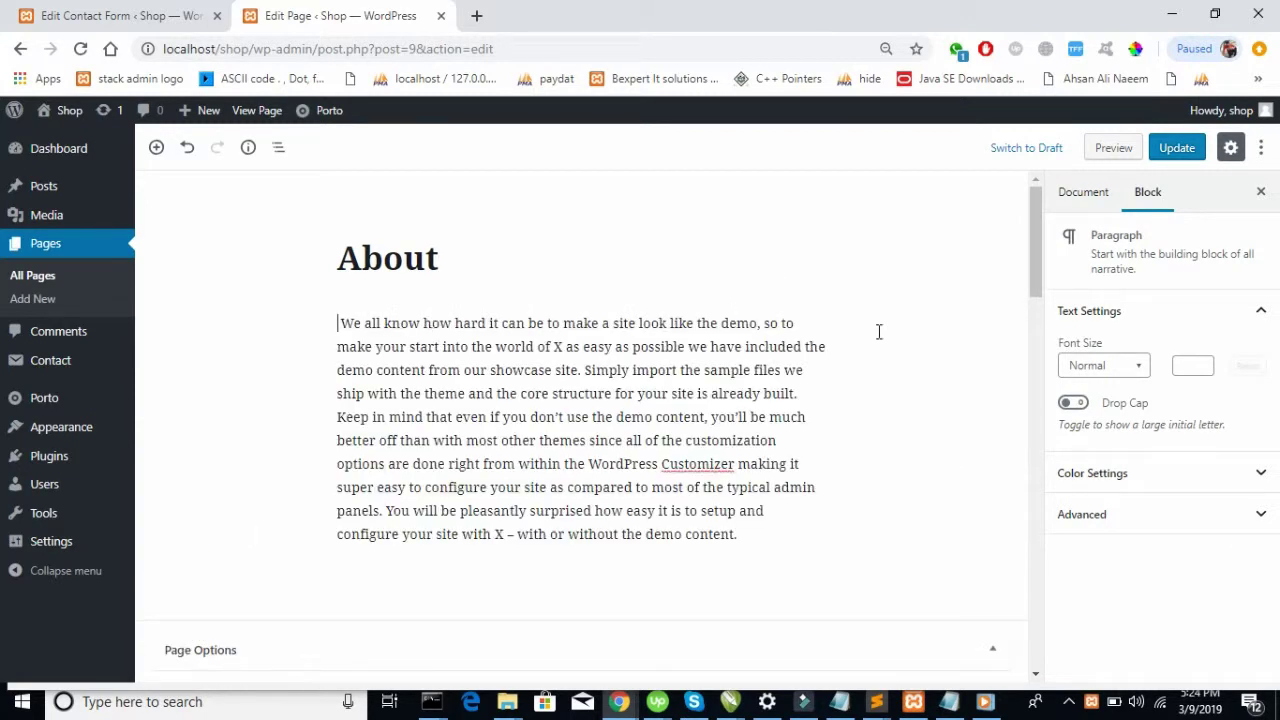
left_click(743, 530)
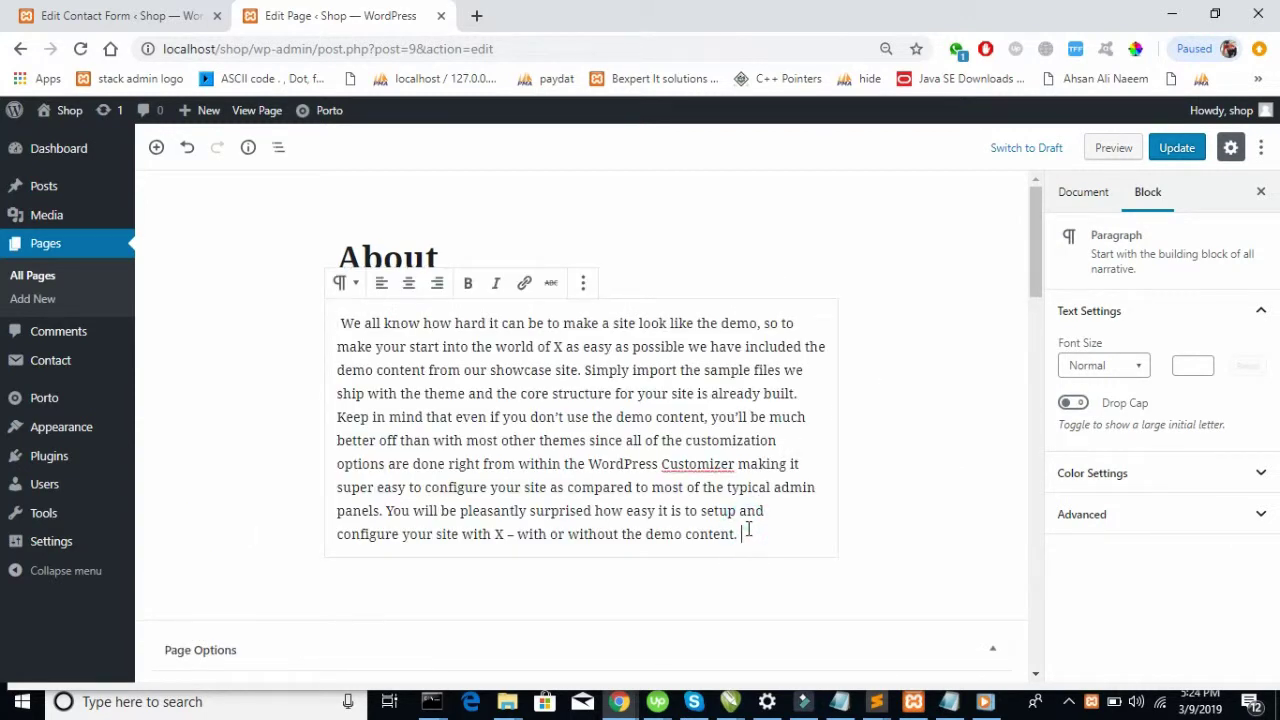
key("Return")
key("ctrl+v")
scroll(748, 527, "down", 5)
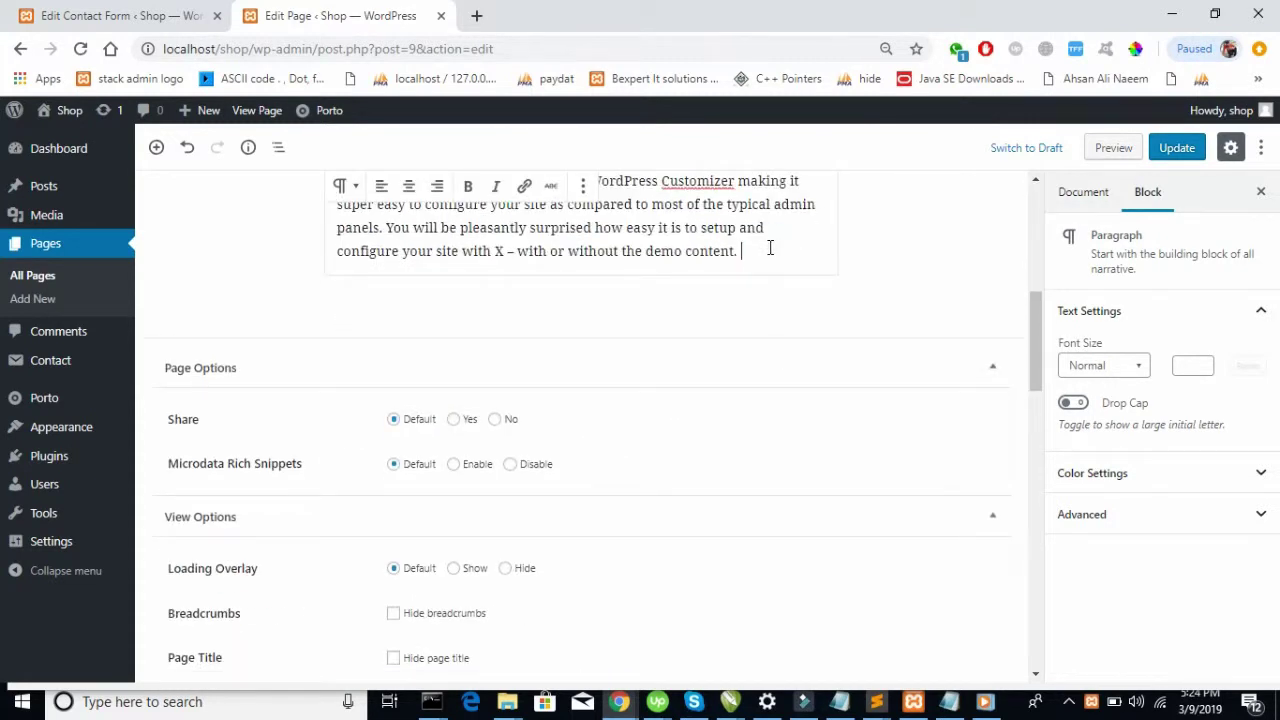
key("Return")
key("ctrl+v")
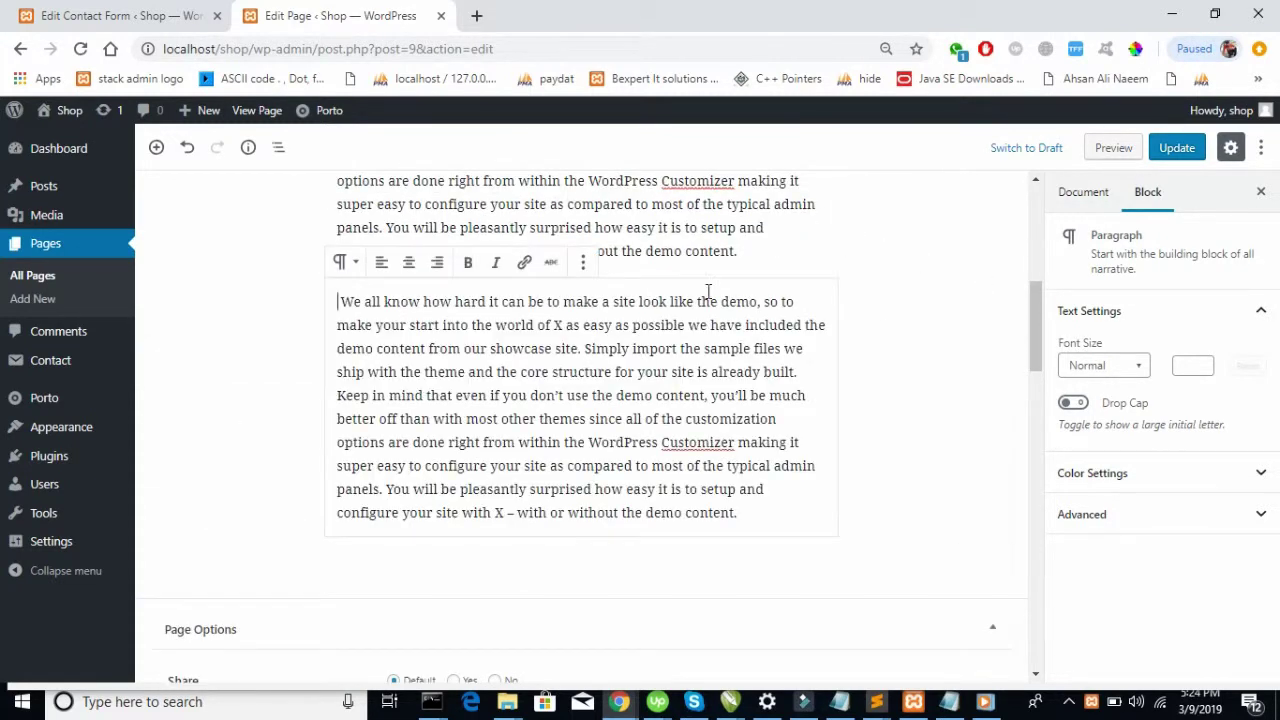
Examine the first paragraph block's additional options and the block types it can be transformed to
scroll(708, 291, "up", 10)
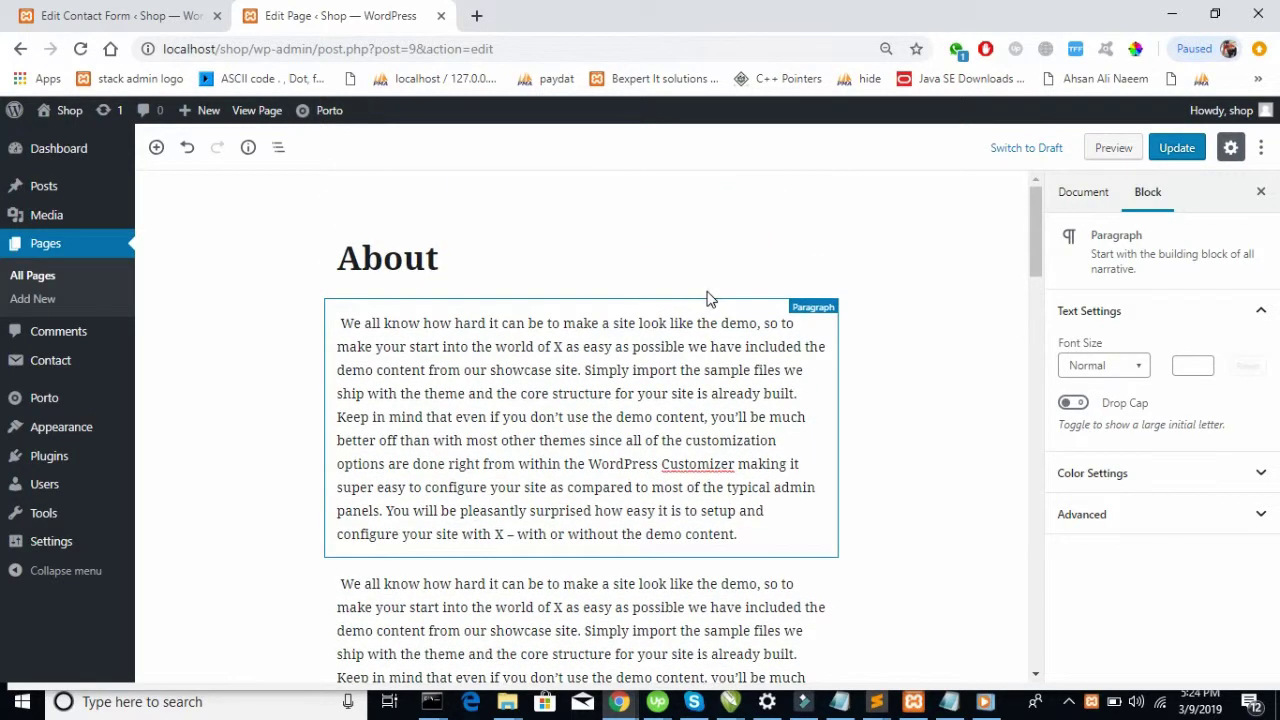
left_click(766, 557)
left_click(766, 500)
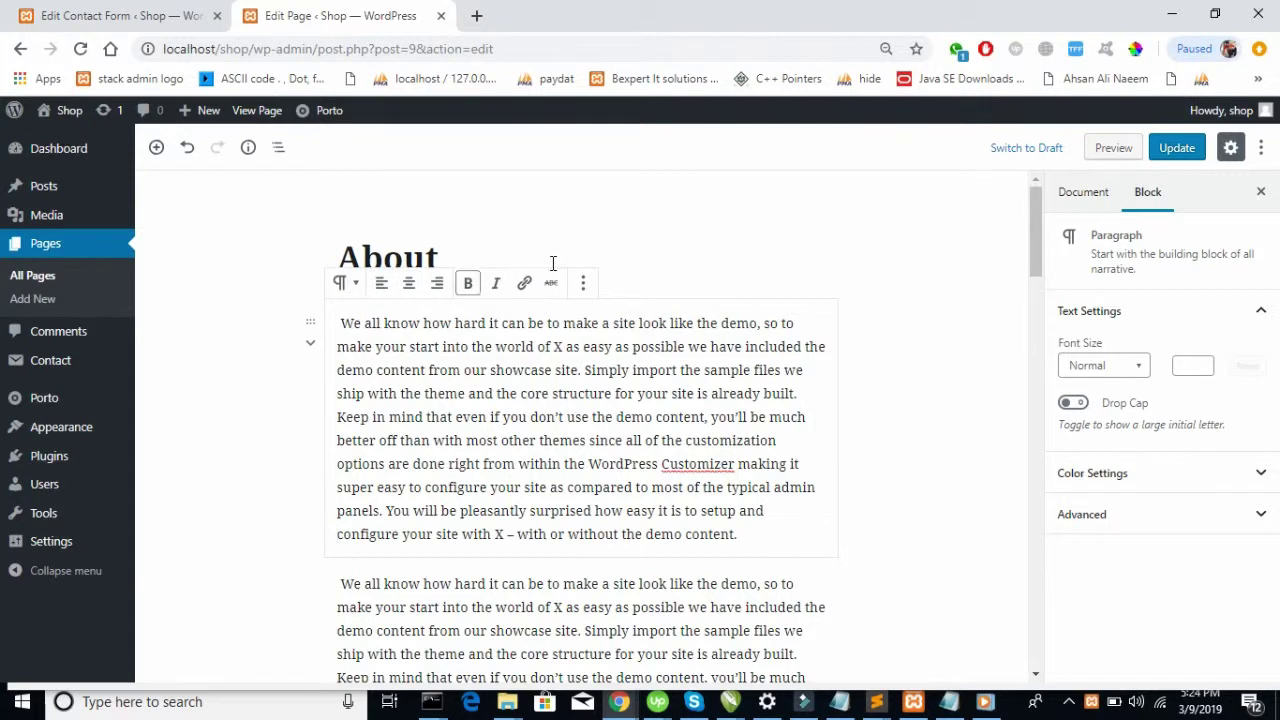
left_click(588, 285)
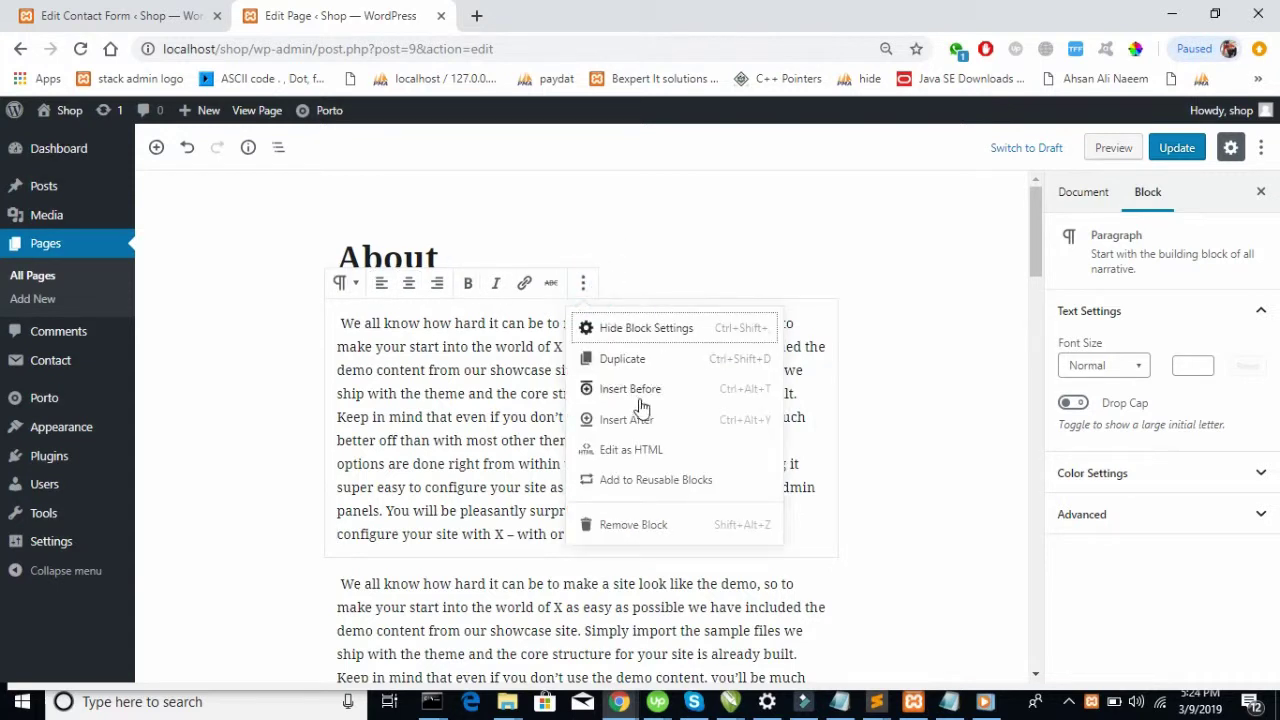
left_click(445, 386)
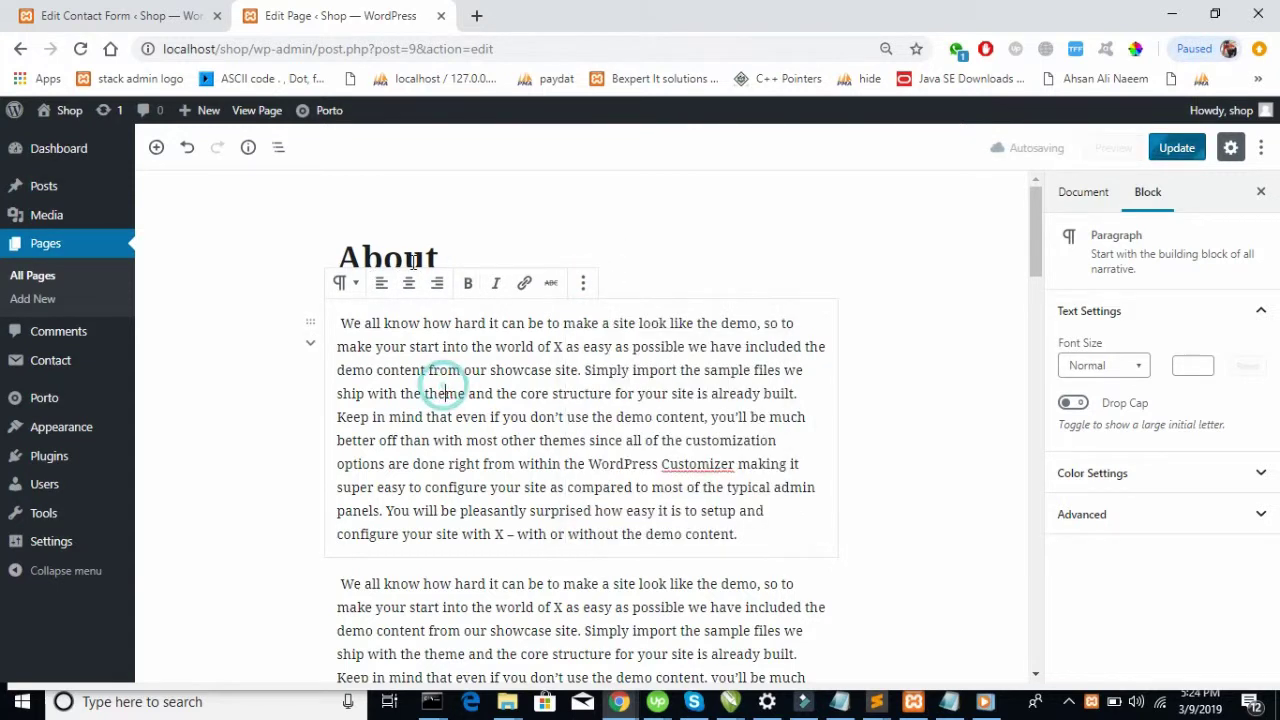
left_click(345, 285)
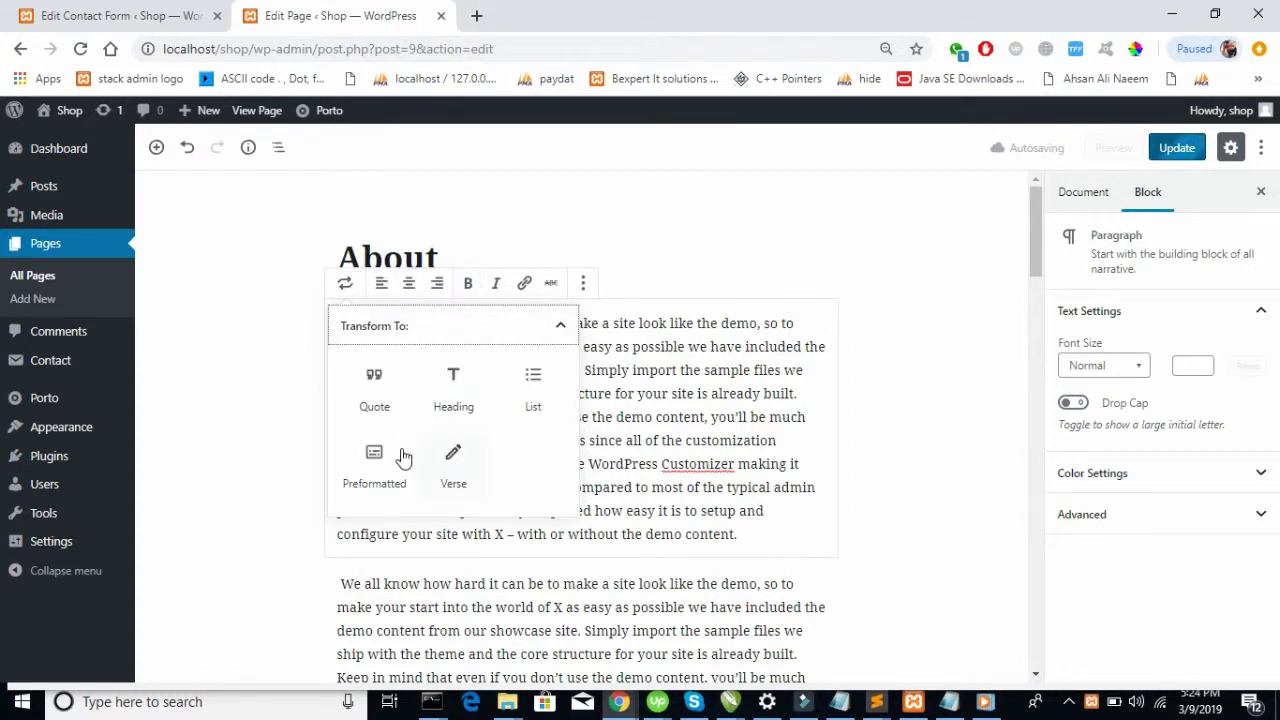
left_click(636, 440)
left_click(681, 375)
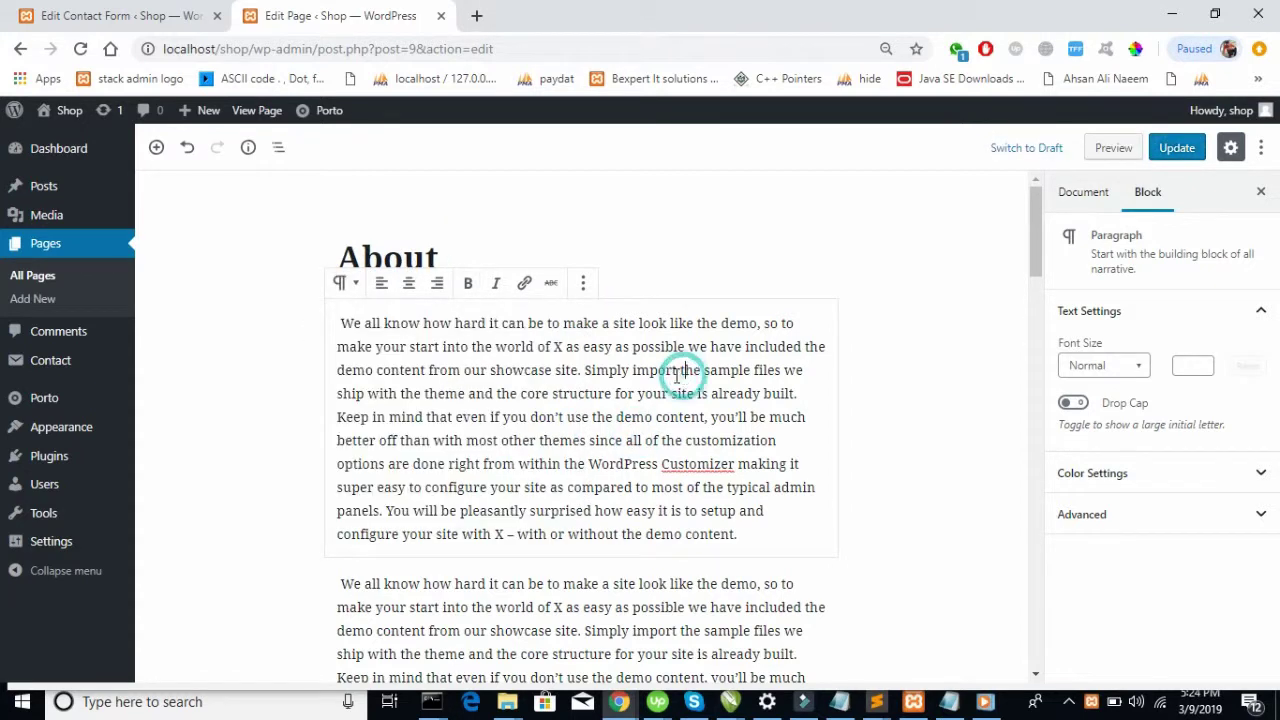
left_click(618, 421)
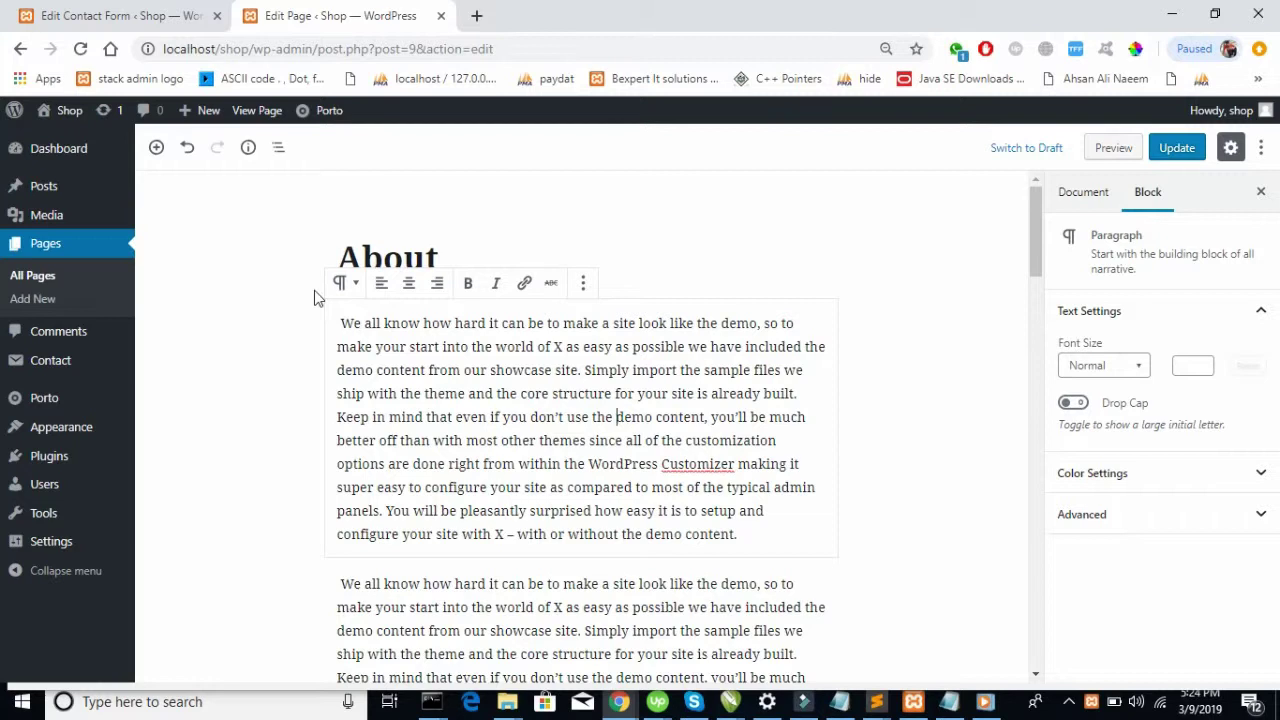
left_click(311, 330)
Update the About page, and set the first paragraph's text color to red in the block's Color Settings
left_click(1190, 148)
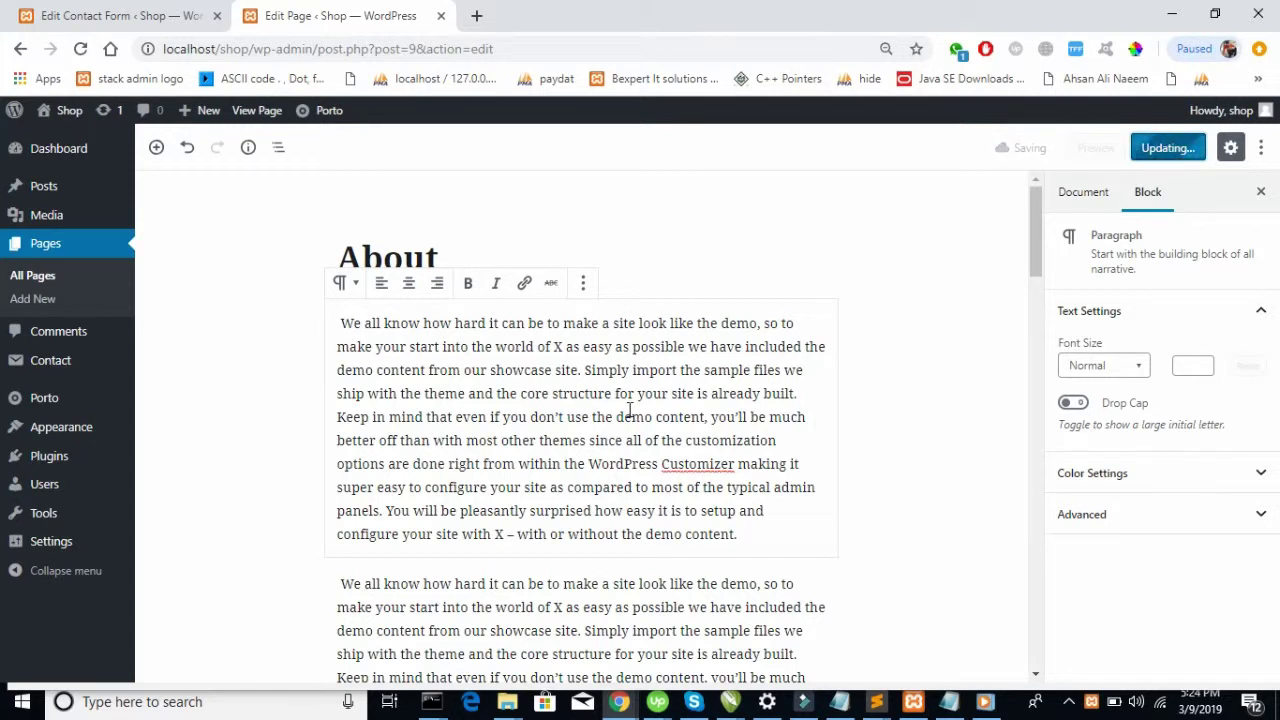
left_click(1168, 490)
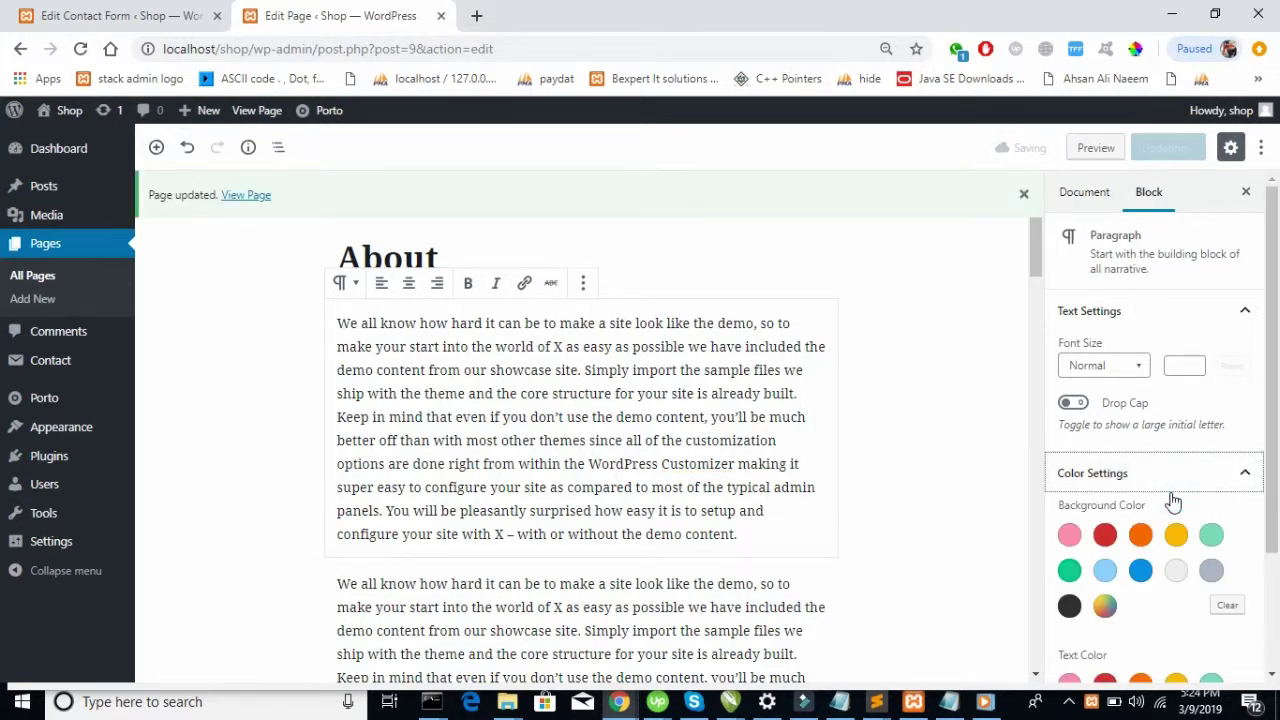
scroll(1173, 500, "down", 2)
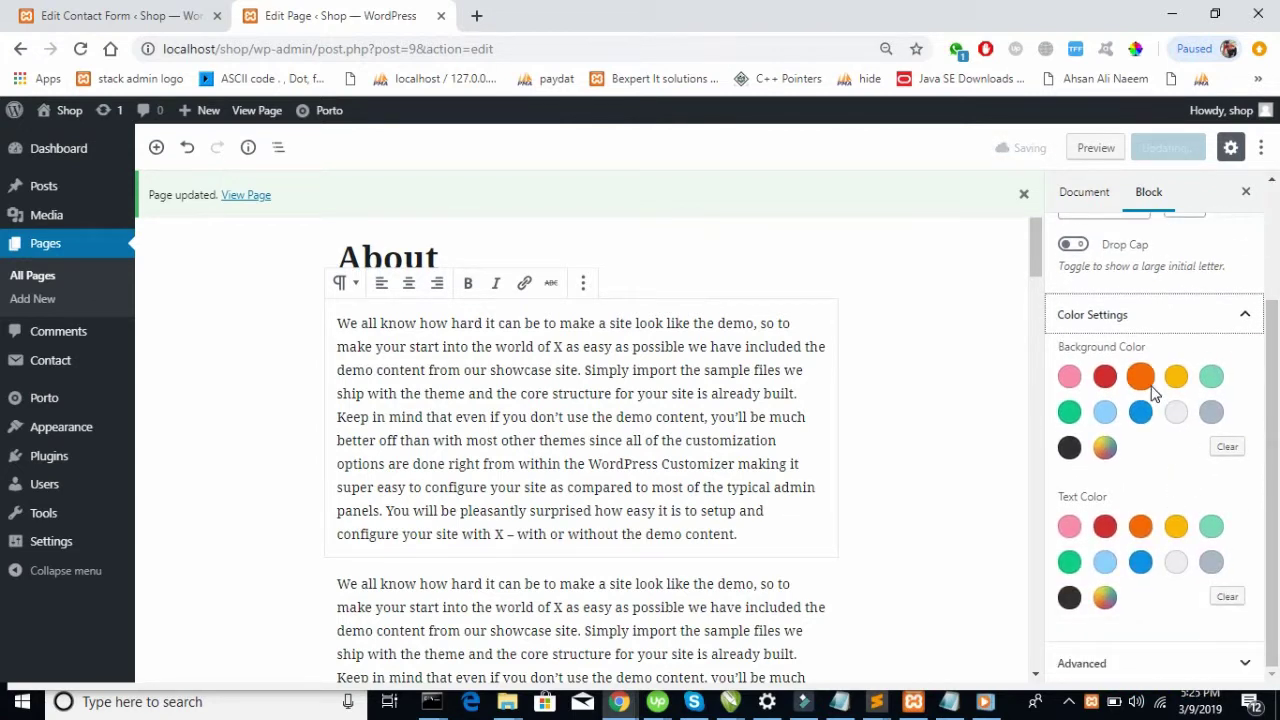
double_click(1227, 446)
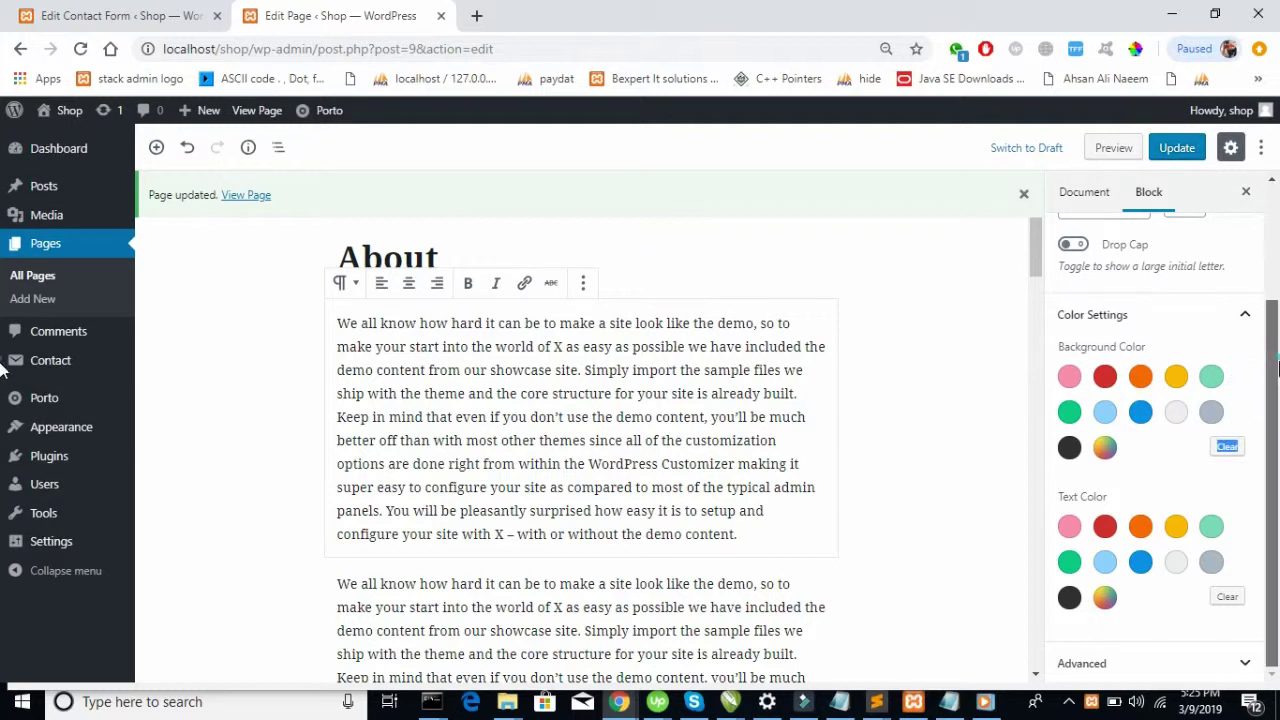
left_click(1105, 529)
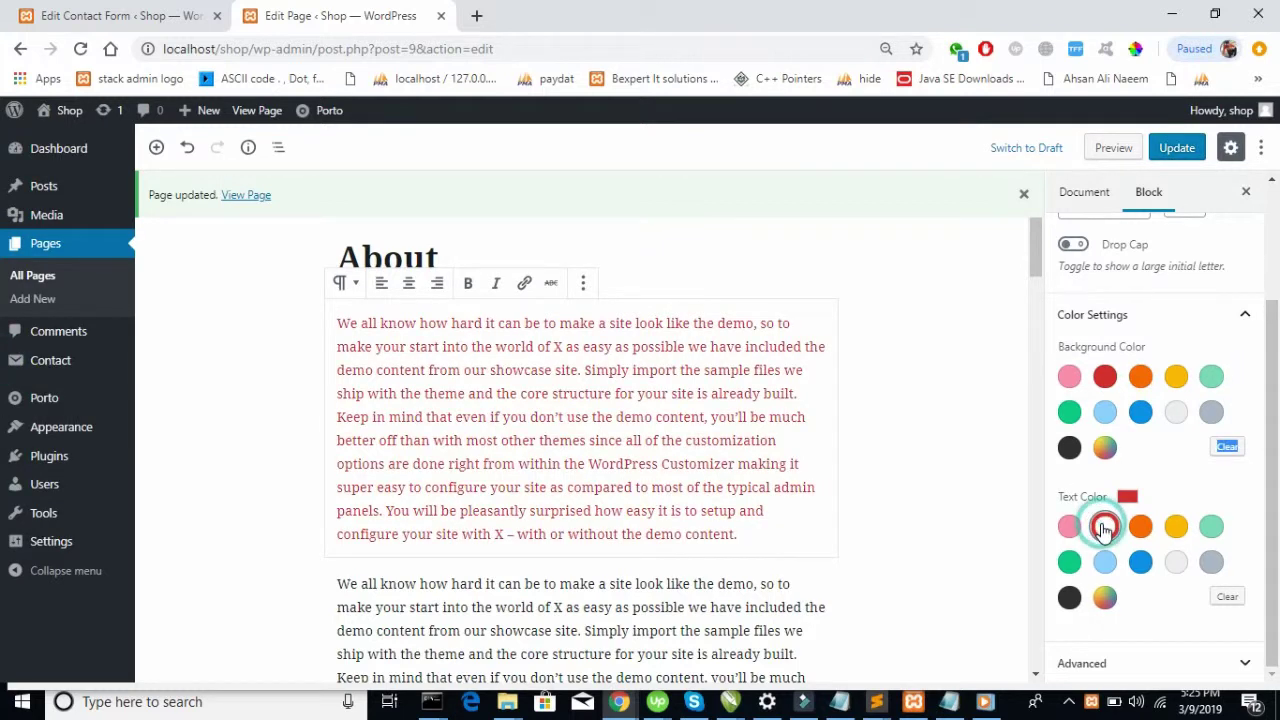
Look over the block's Advanced settings and the page's document settings, and update the About page
left_click(1217, 660)
left_click_drag(1270, 378, 1276, 476)
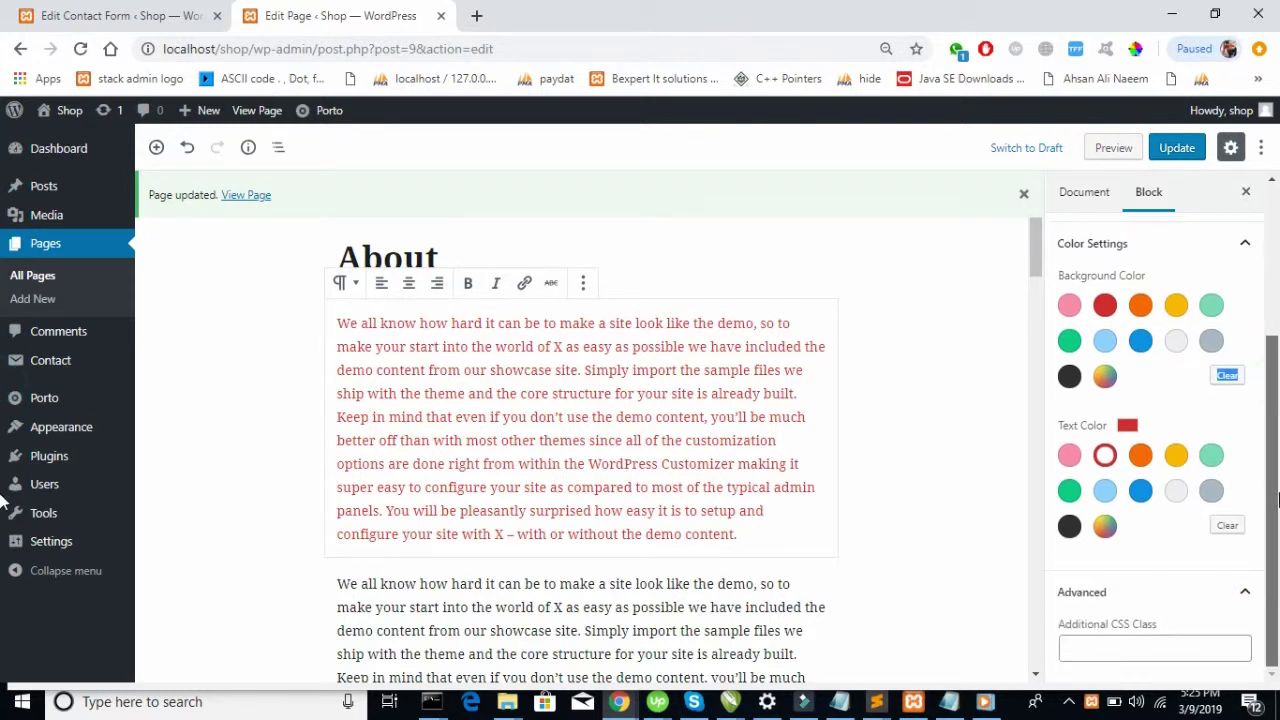
left_click(1147, 645)
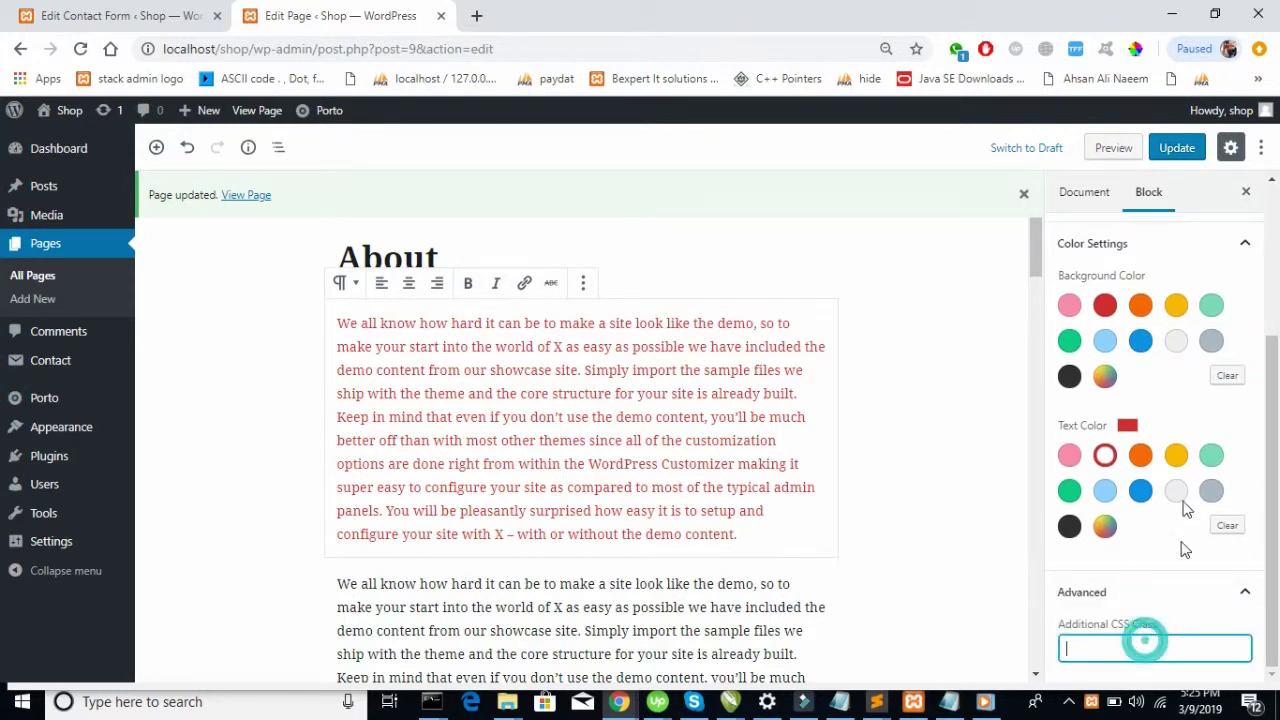
scroll(1171, 486, "up", 3)
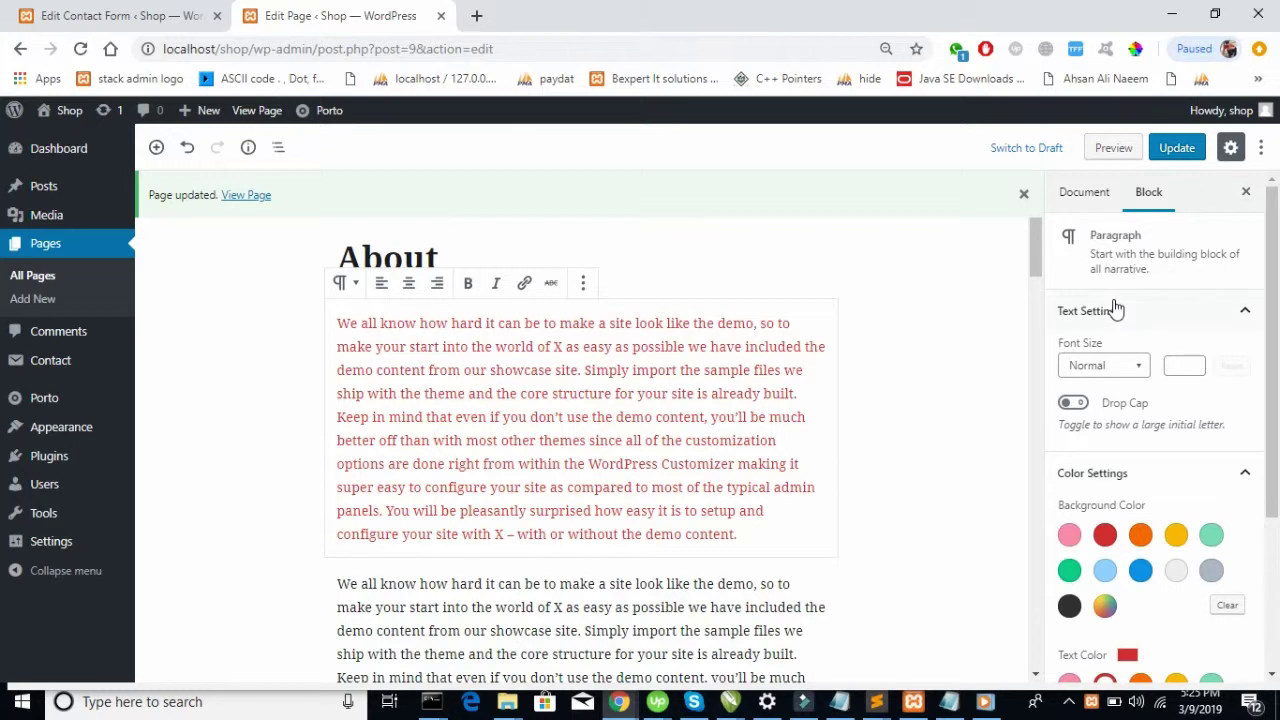
left_click(1086, 191)
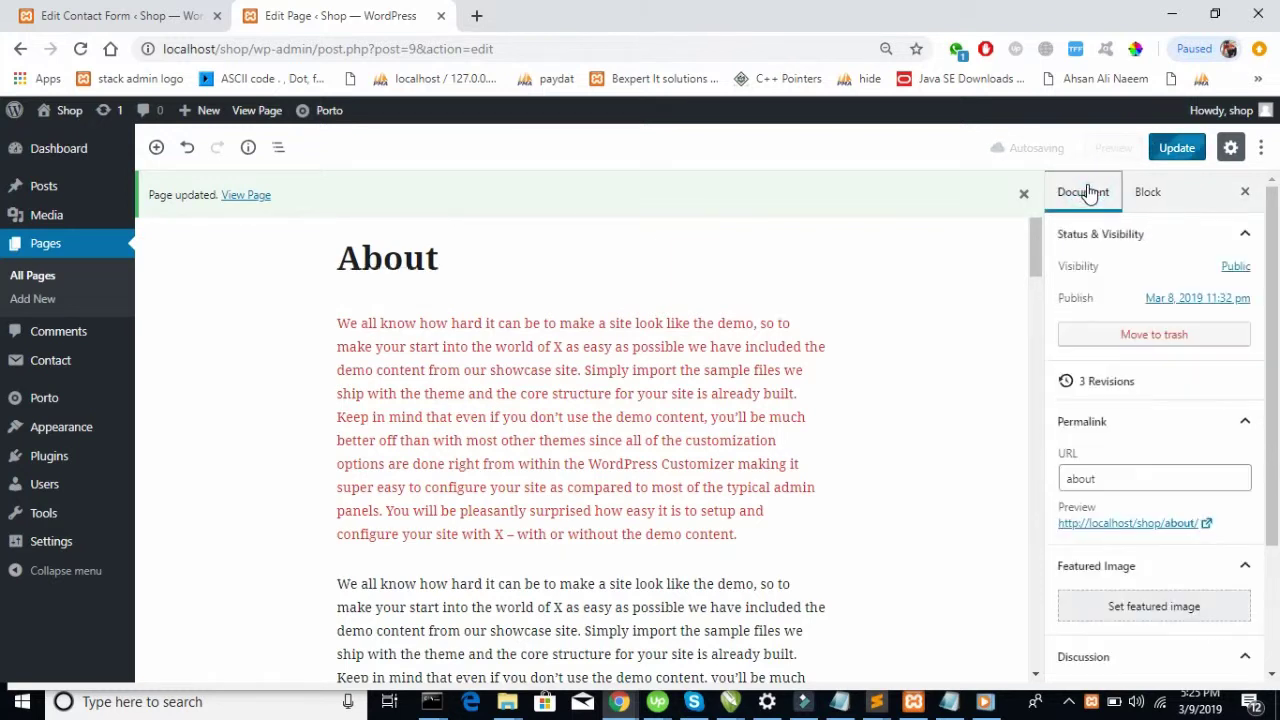
scroll(1143, 459, "down", 2)
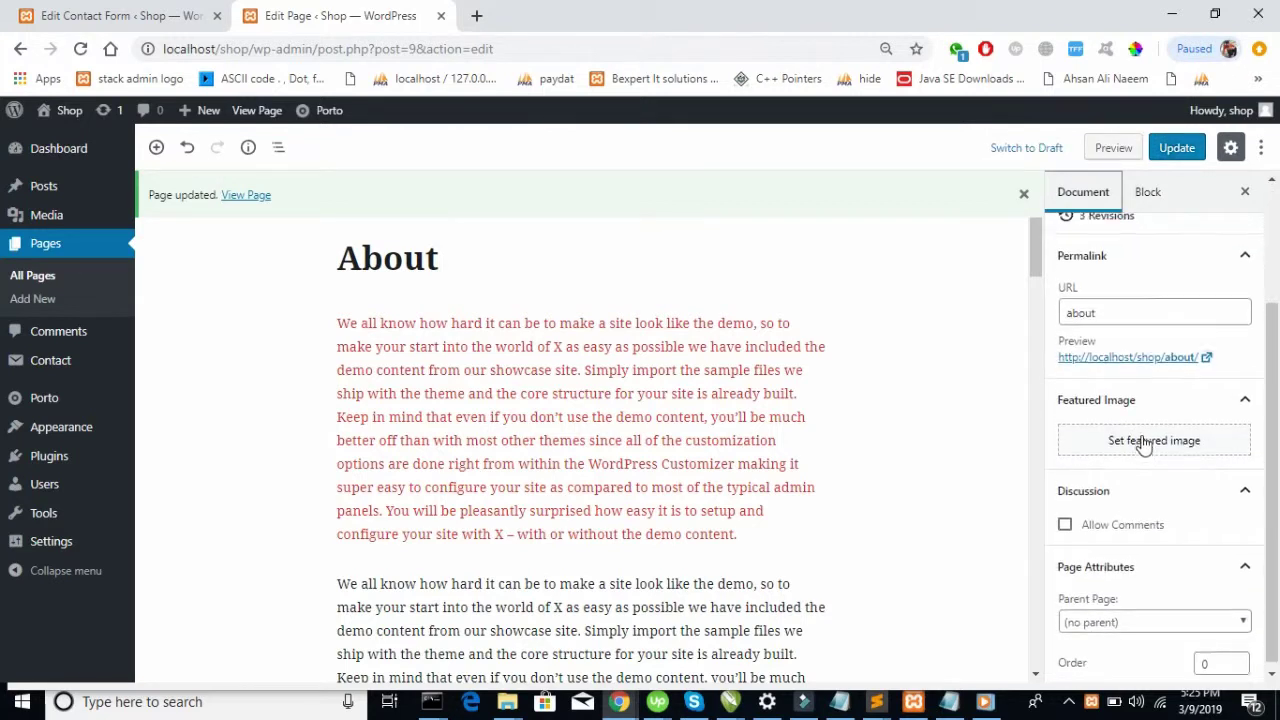
scroll(1143, 443, "up", 2)
left_click(1160, 147)
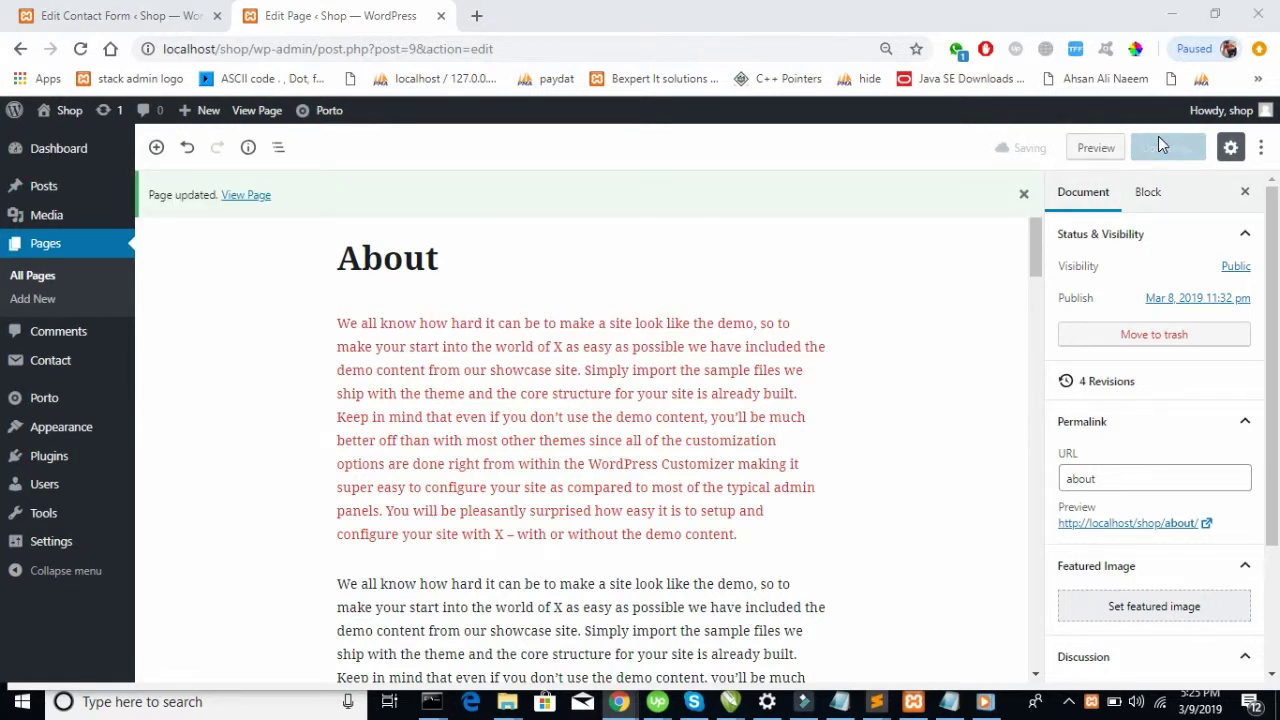
View the shop's About page in the other browser window and check its three paragraphs
key("alt+Tab")
key("alt+Tab")
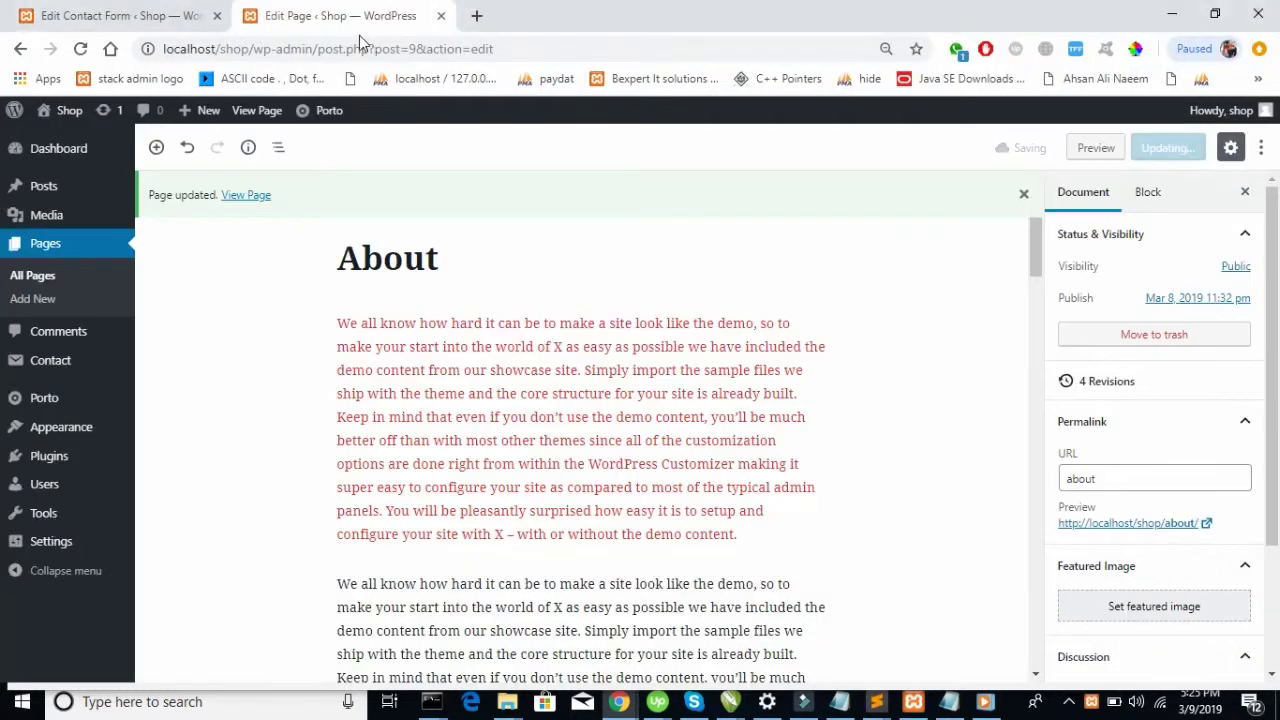
key("alt+Tab")
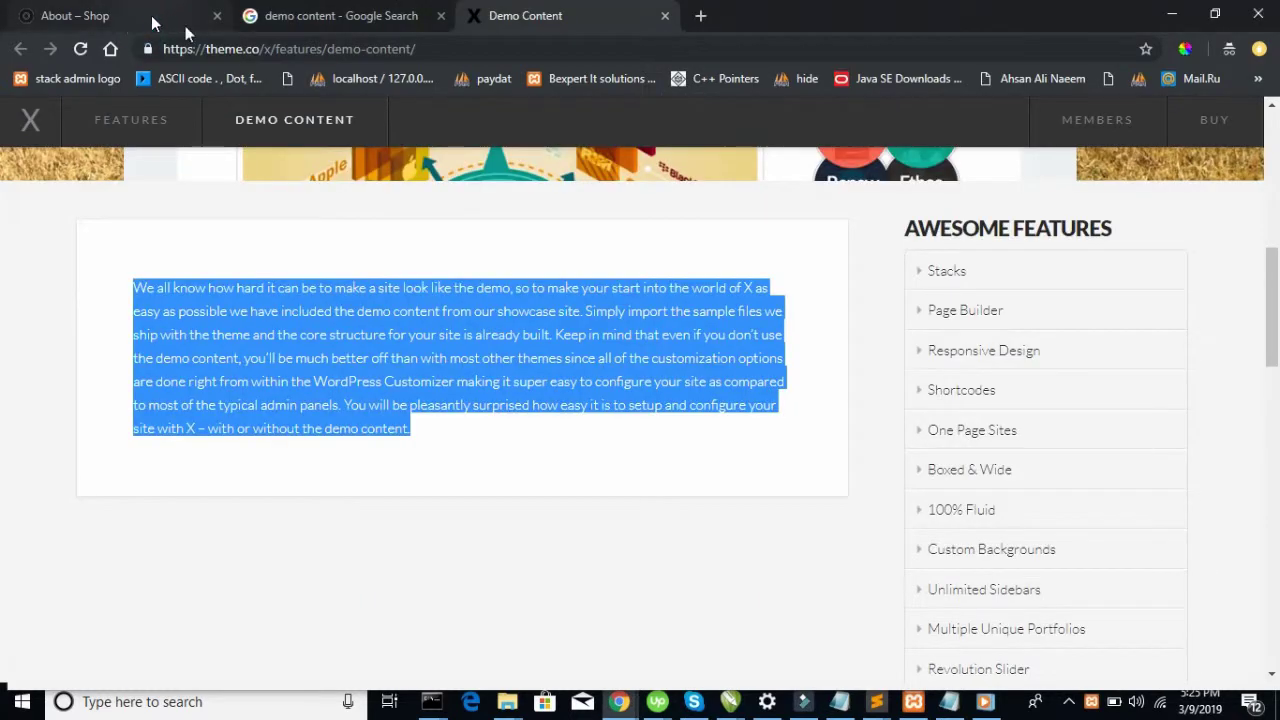
left_click(145, 18)
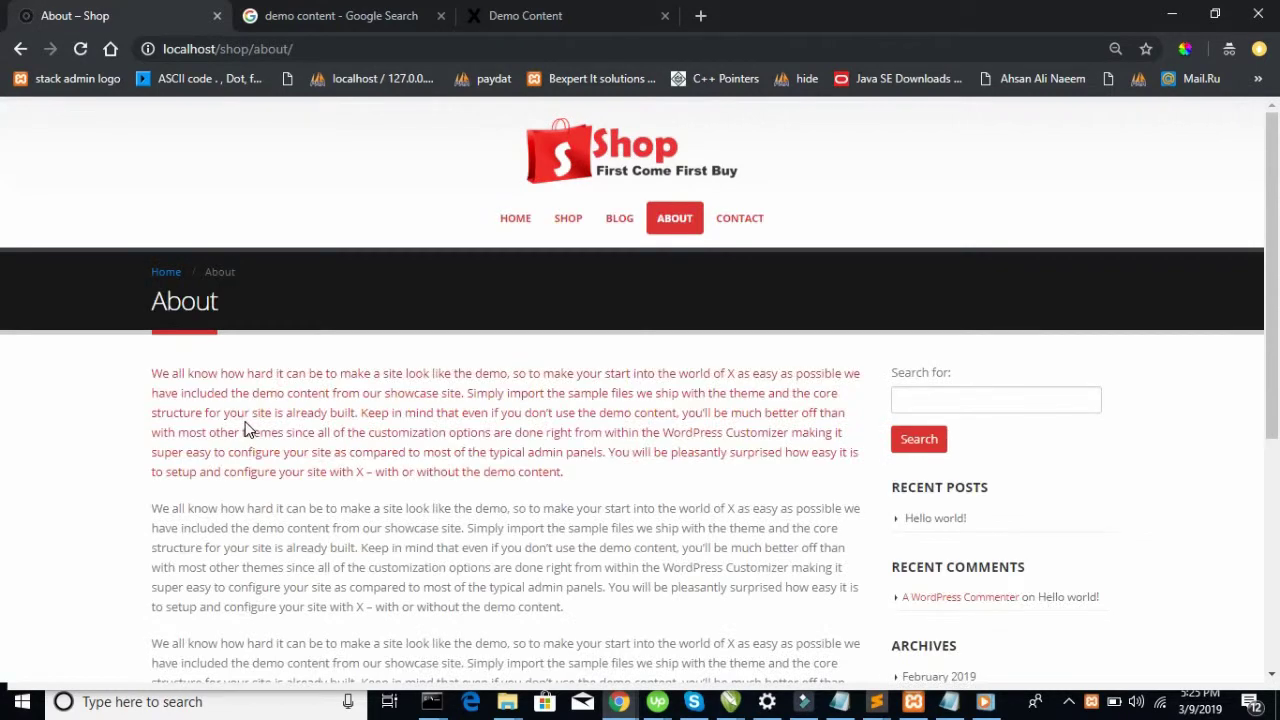
scroll(490, 511, "down", 4)
scroll(490, 512, "up", 2)
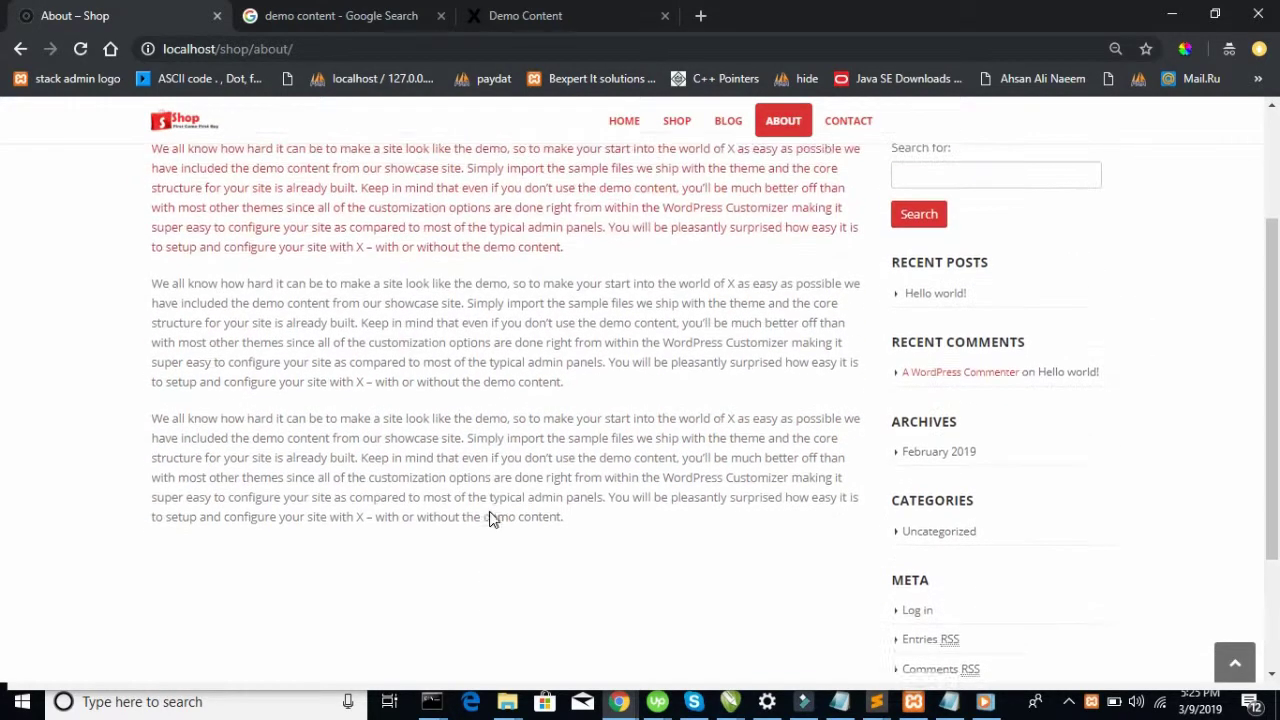
scroll(490, 512, "up", 2)
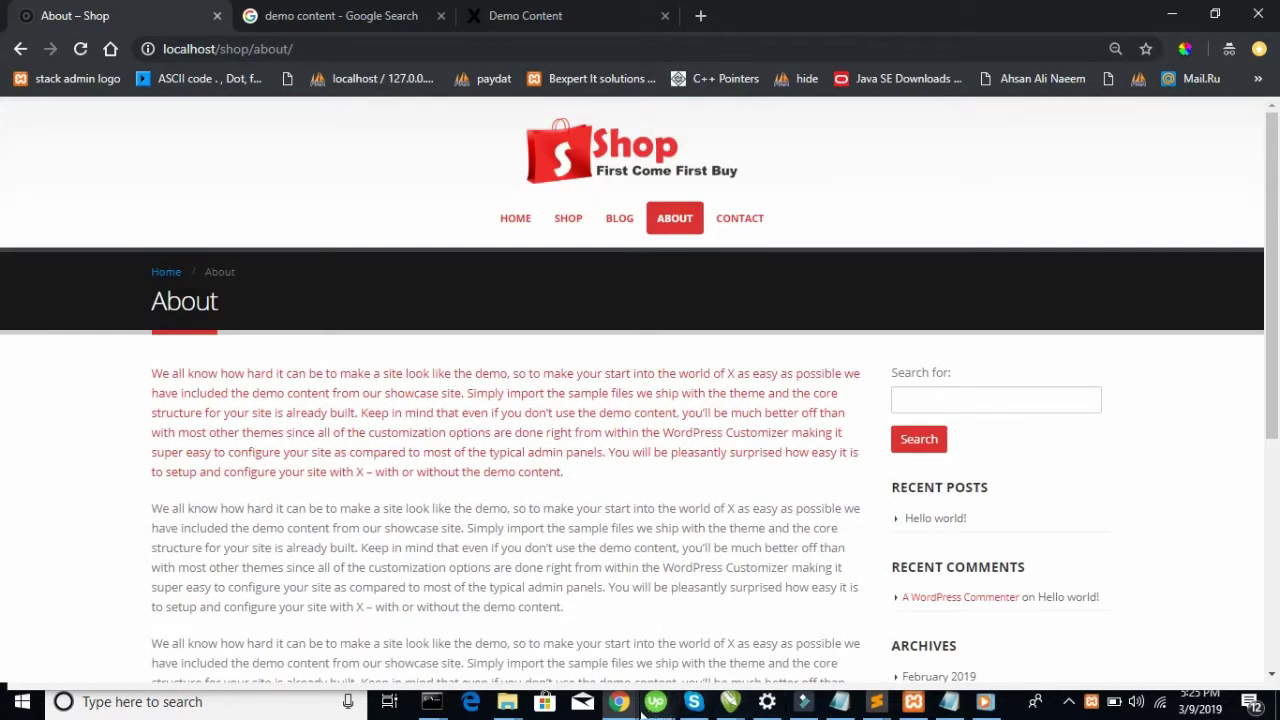
Return to the About page's editor and look over the paragraphs in its body
mouse_move(625, 706)
left_click(522, 608)
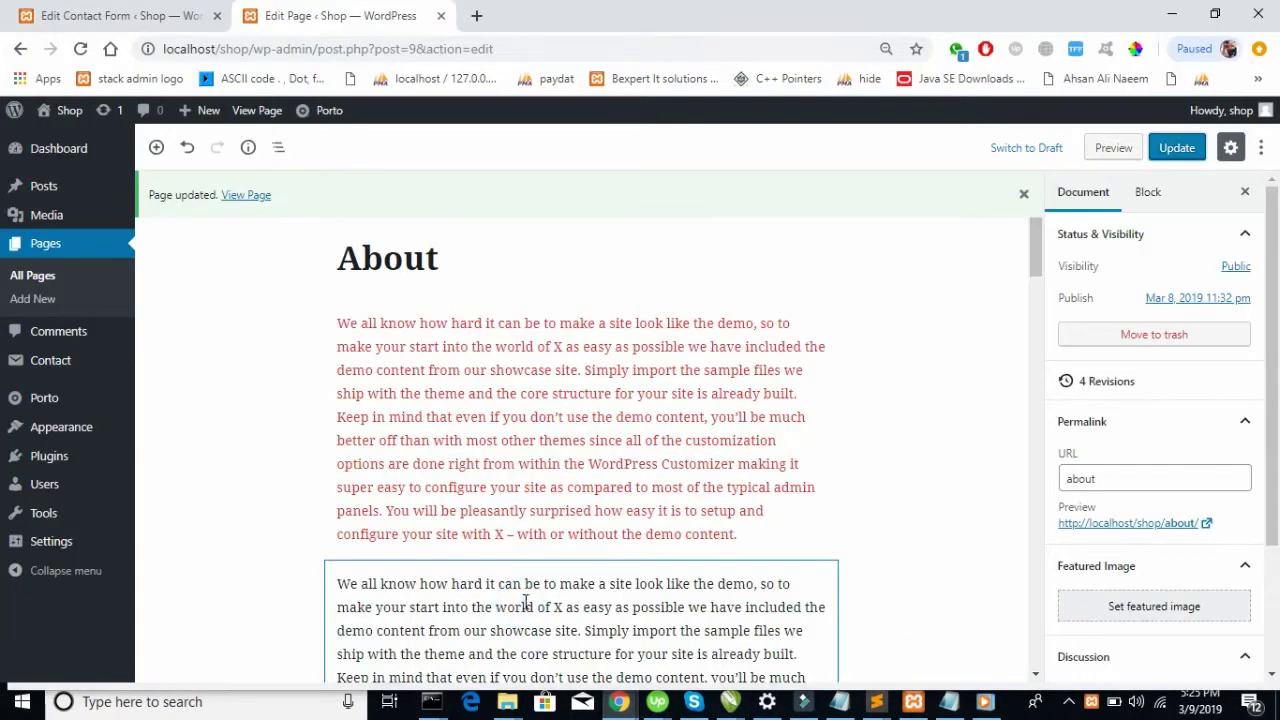
scroll(622, 518, "down", 6)
scroll(623, 525, "up", 5)
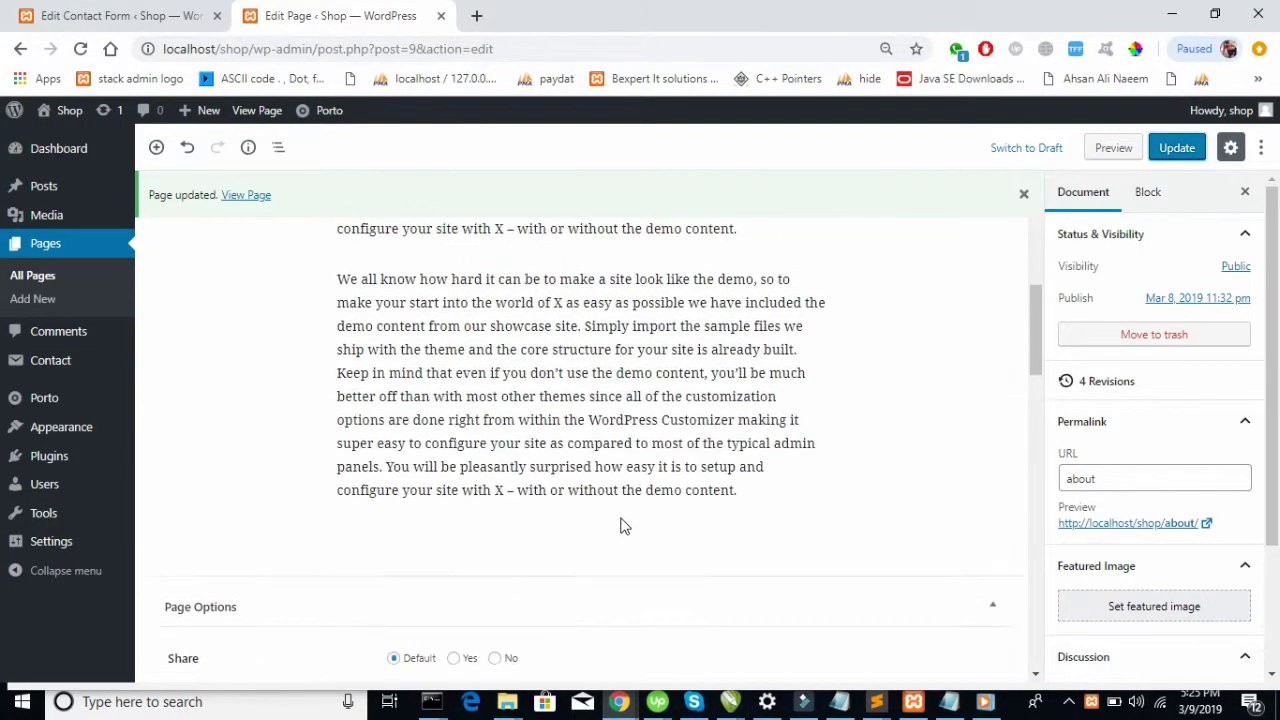
Paste another copy of the demo text at the end of the About page's last paragraph and update the page
left_click(745, 531)
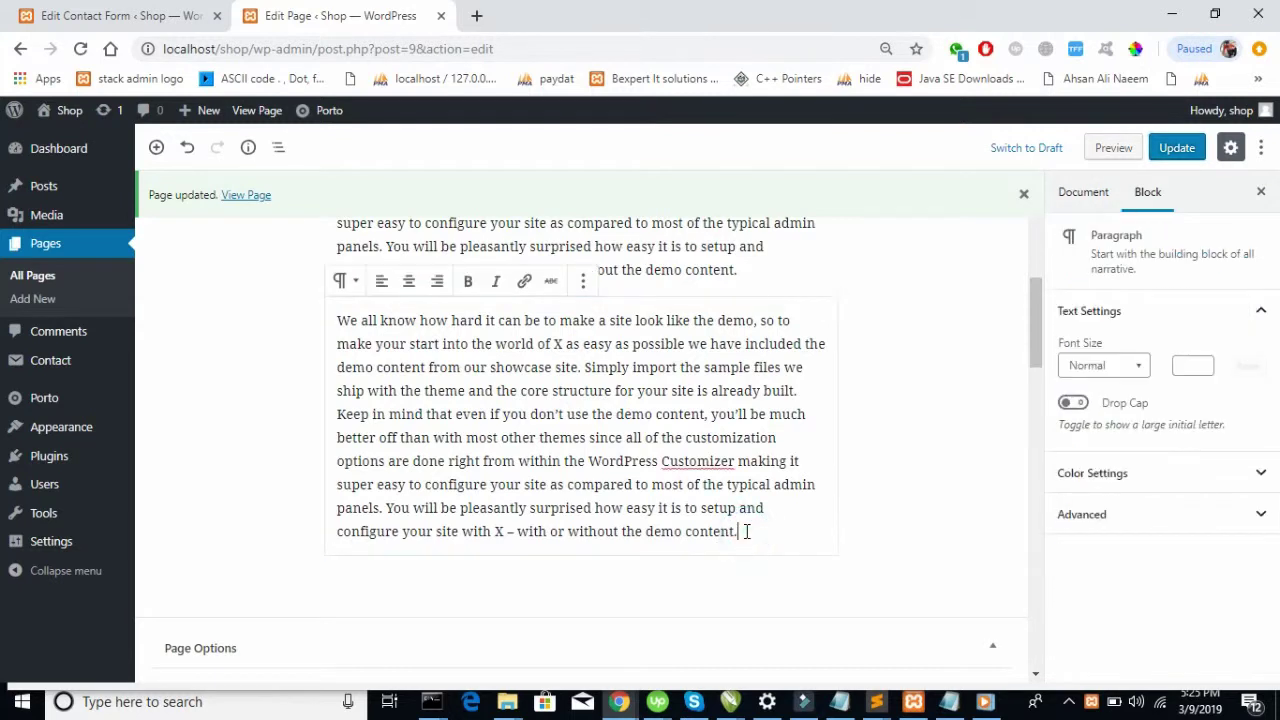
key("ctrl+v")
left_click(1182, 150)
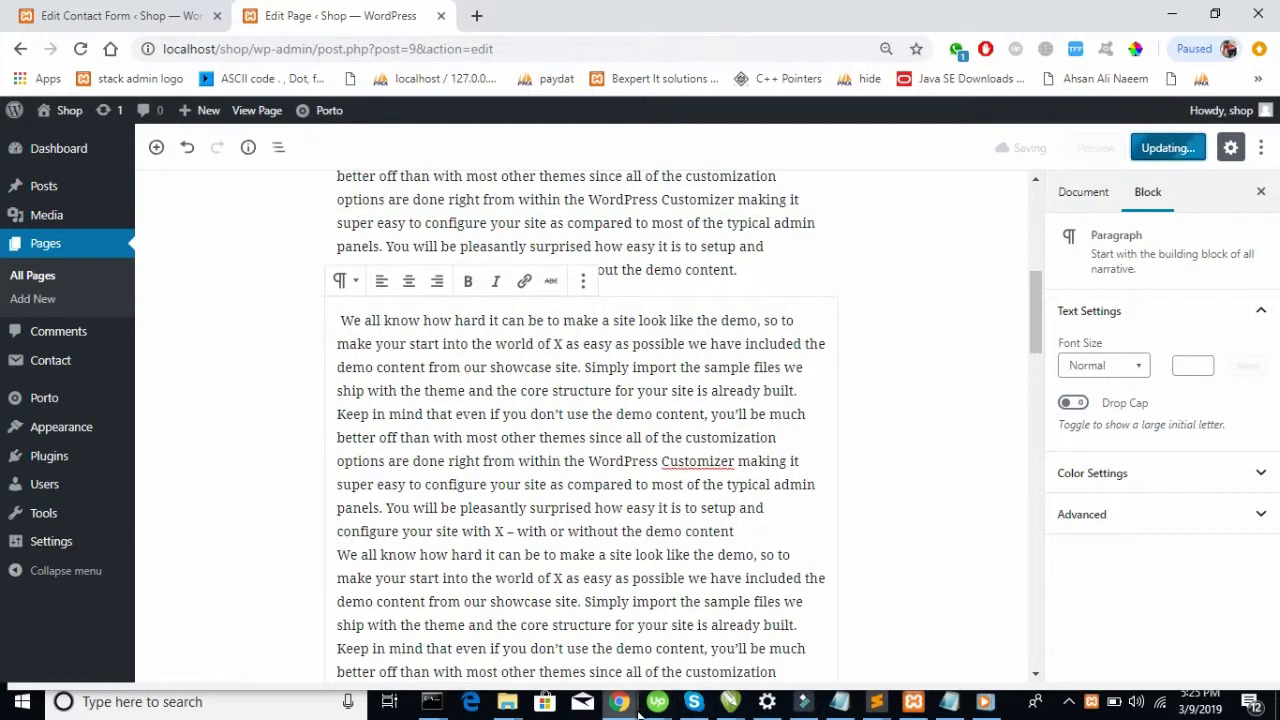
scroll(795, 360, "up", 3)
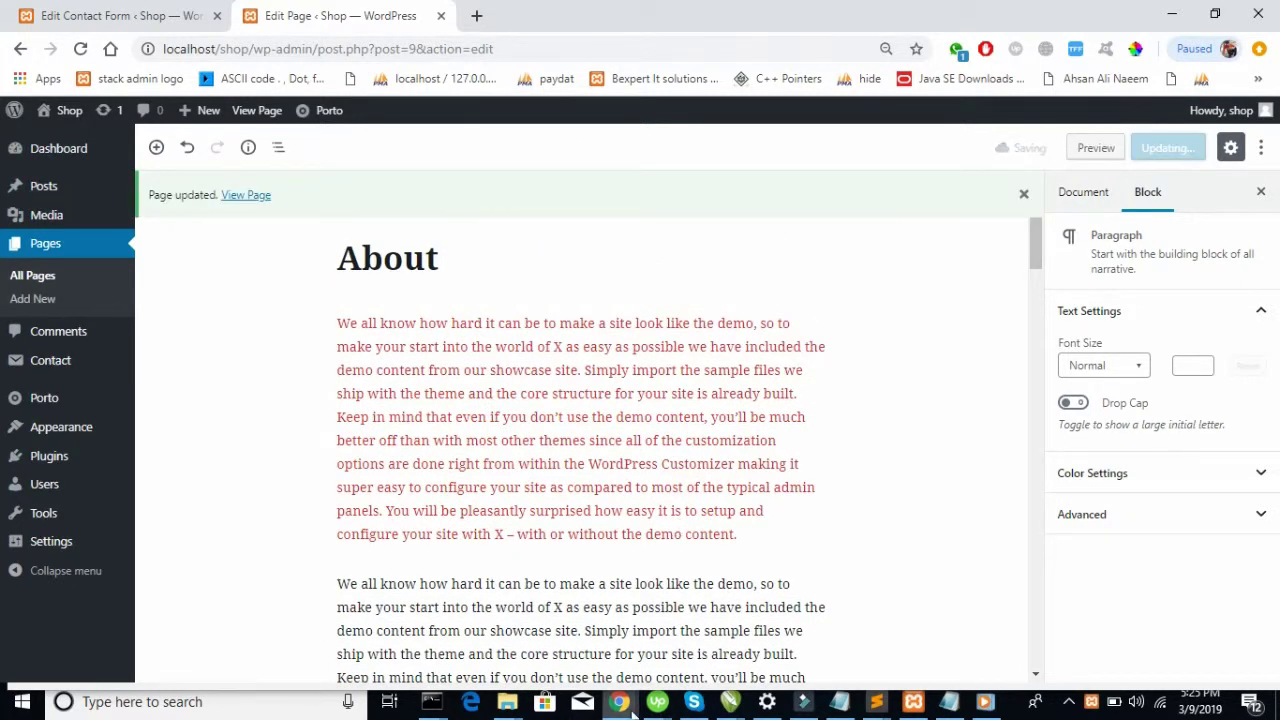
Switch to the shop's browser window, look over the reloaded About page, and open the Blog page
mouse_move(620, 701)
left_click(697, 628)
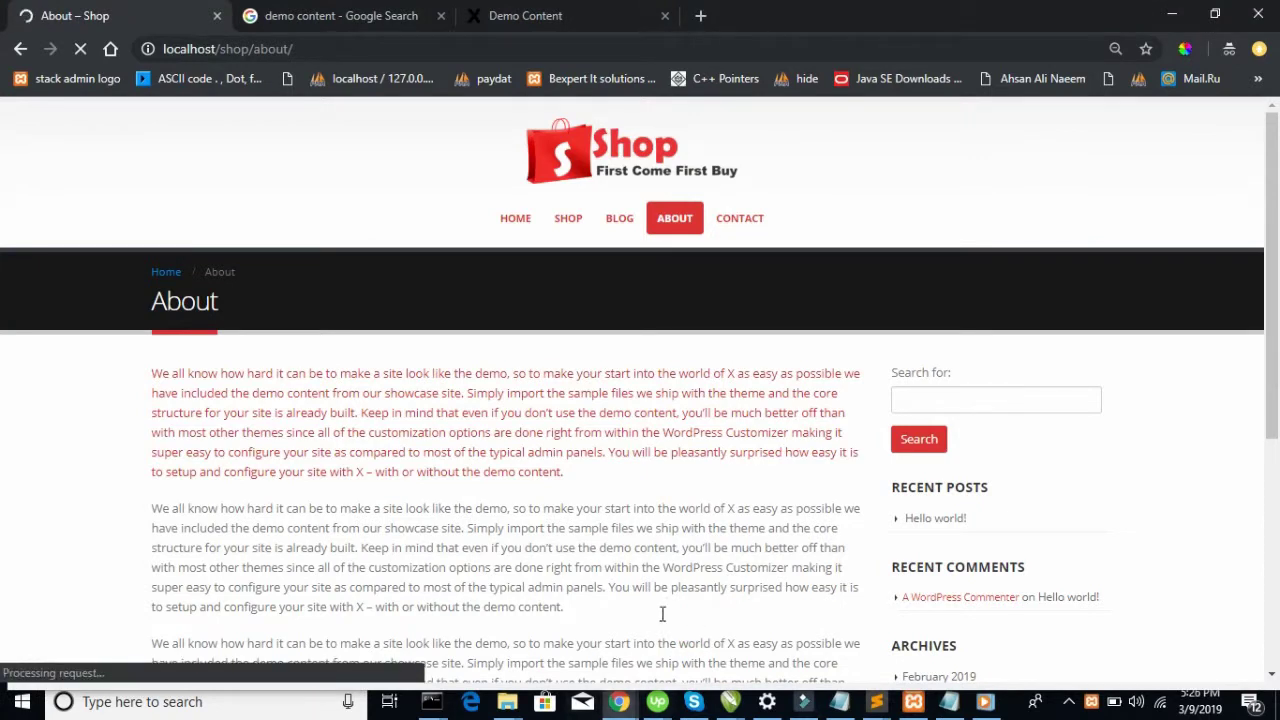
scroll(665, 620, "down", 1)
scroll(665, 620, "down", 4)
scroll(665, 620, "up", 4)
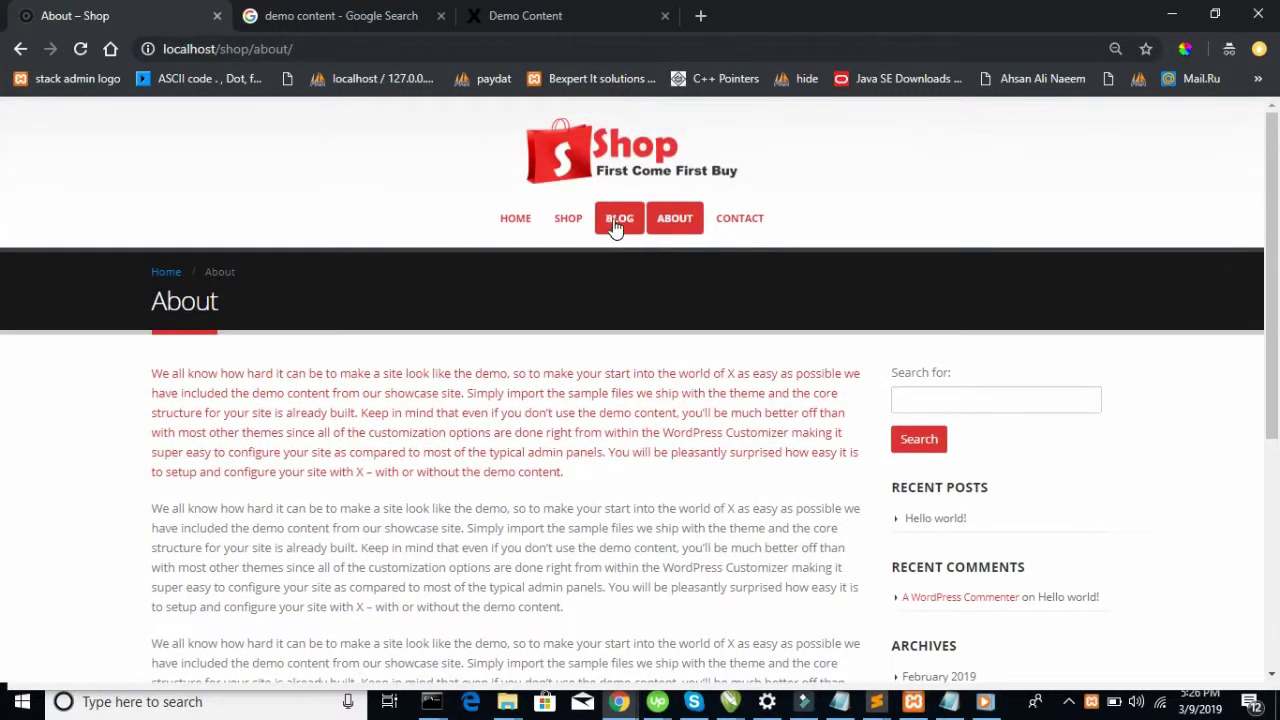
left_click(617, 224)
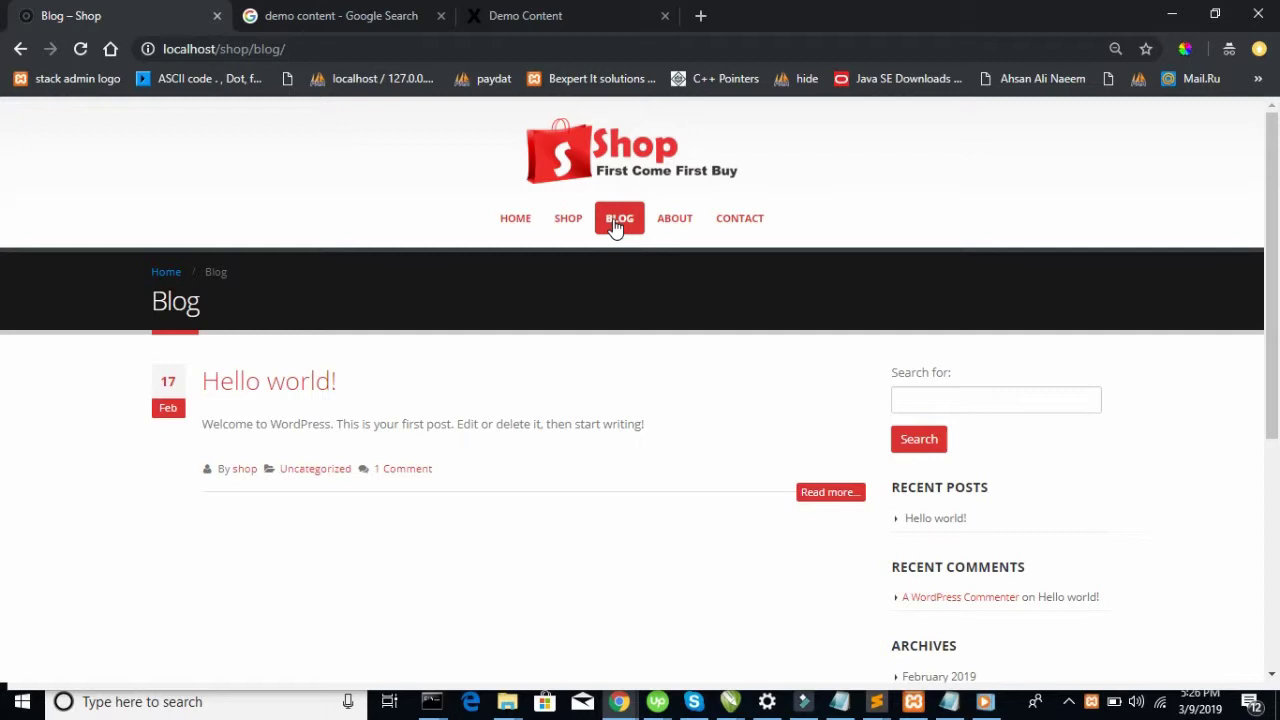
Return to the WordPress admin window and start a new post
left_click(619, 701)
left_click(540, 638)
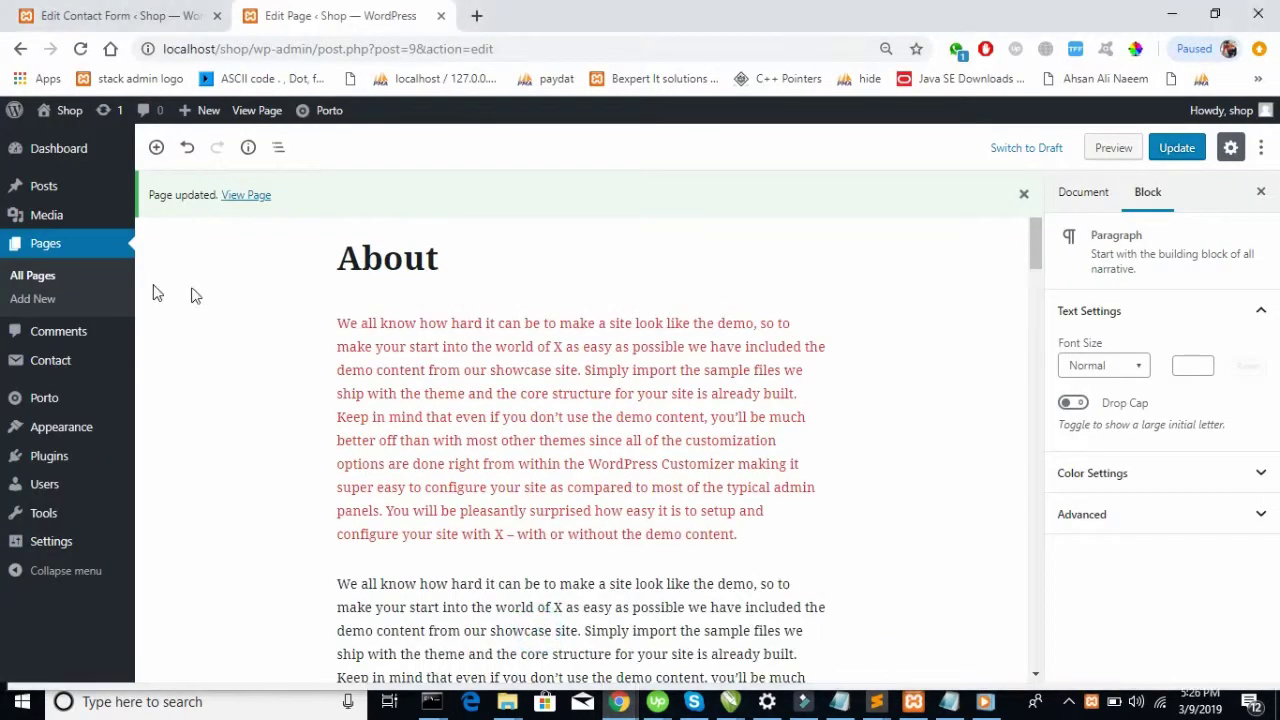
mouse_move(78, 181)
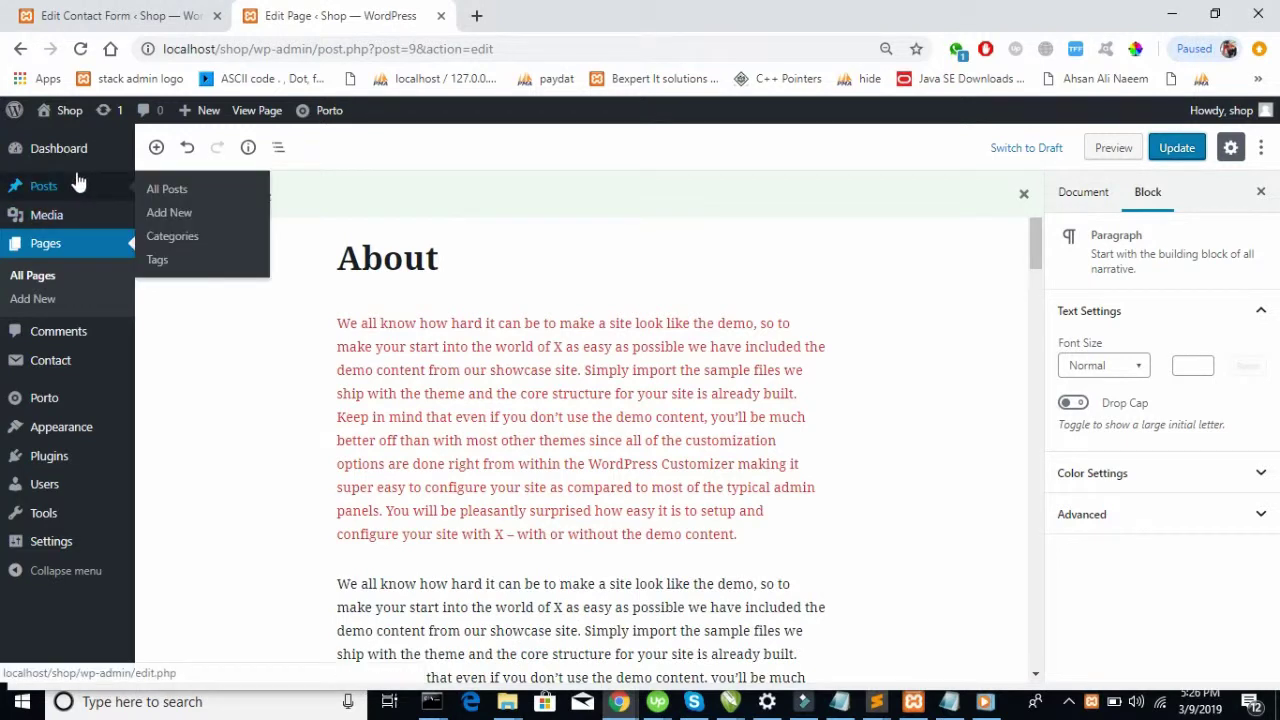
left_click(189, 214)
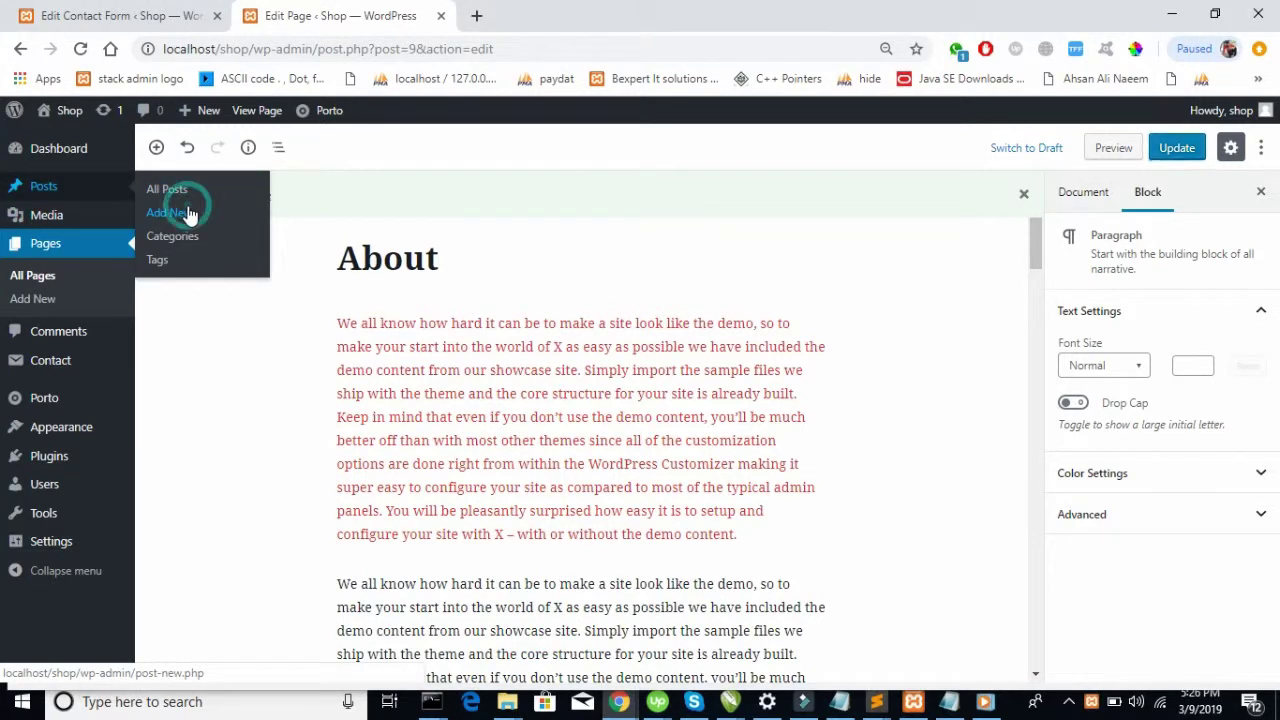
left_click(189, 214)
left_click(189, 214)
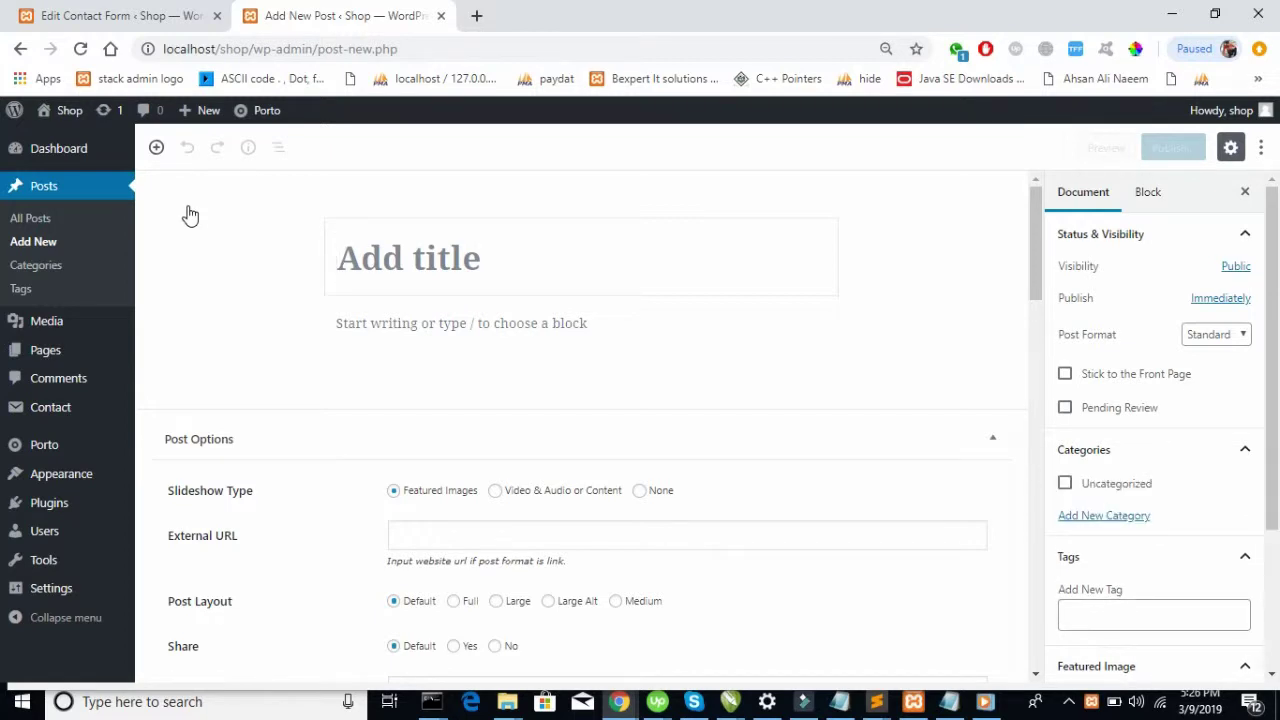
Title the new post "I am first post here"
type("I am firsy")
key("BackSpace")
type("t ")
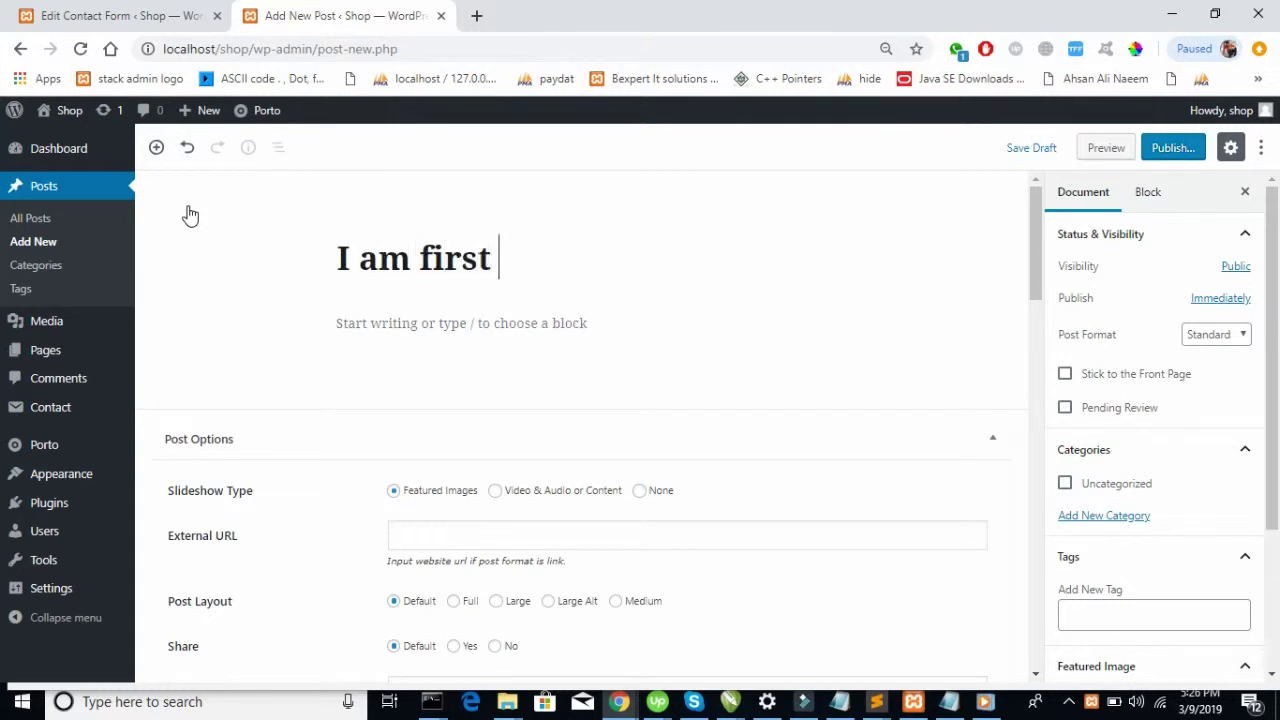
type("post here `")
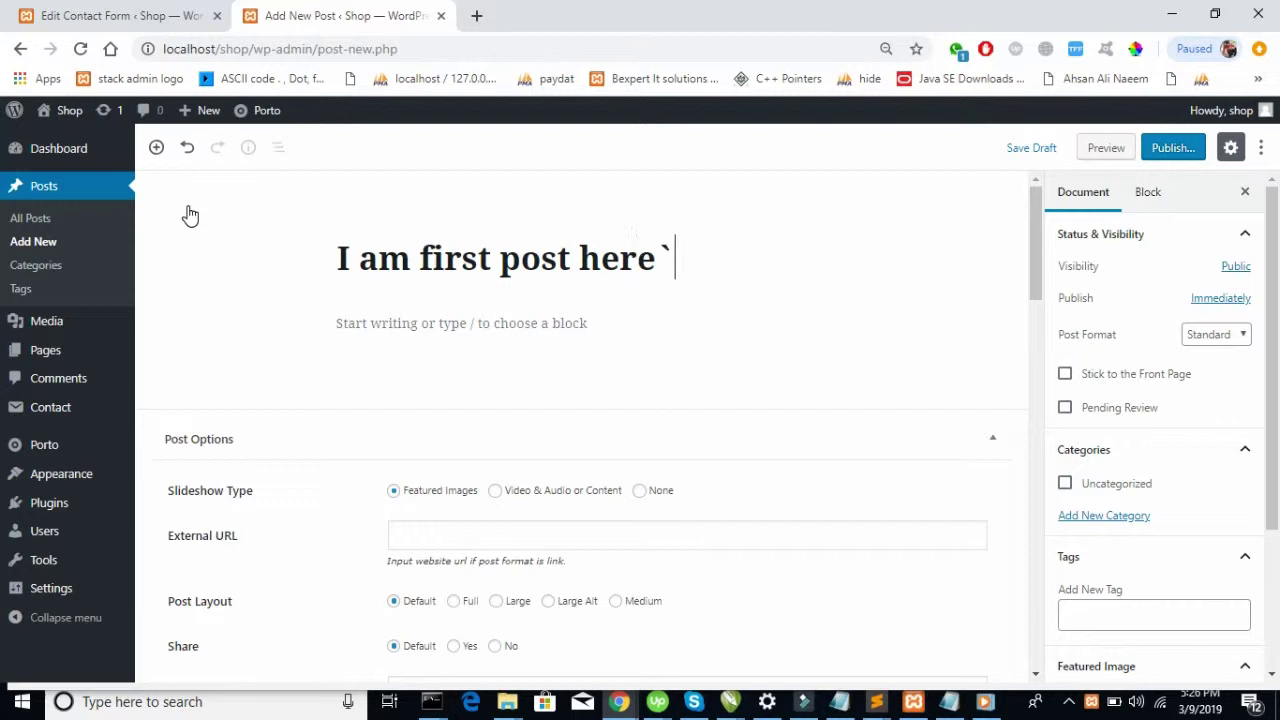
key("BackSpace")
key("BackSpace")
Fill the post body with three copies of the demo text beginning "We all know how hard it can be"
left_click(579, 332)
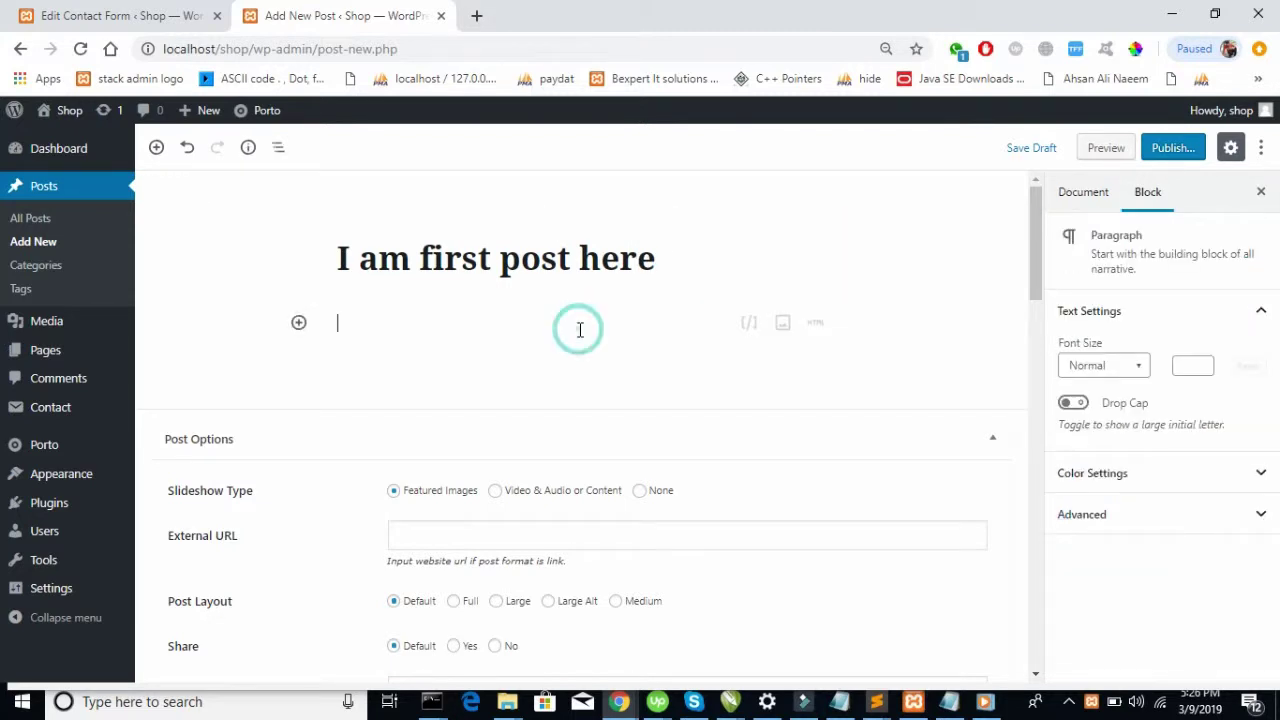
type("We all know how hard it can be to make a site look like the demo, so to make your start into the world of X as easy as possible we have included the demo content from our showcase site. Simply import the sample files we ship with the theme and the core structure for your site is already built. Keep in mind that even if you don’t use the demo content, you’ll be much better off than with most other themes since all of the customization options are done right from within the WordPress Customizer making it super easy to configure your site as compared to most of the typical admin panels. You will be pleasantly surprised how easy it is to setup and configure your site with X – with or without the demo content.")
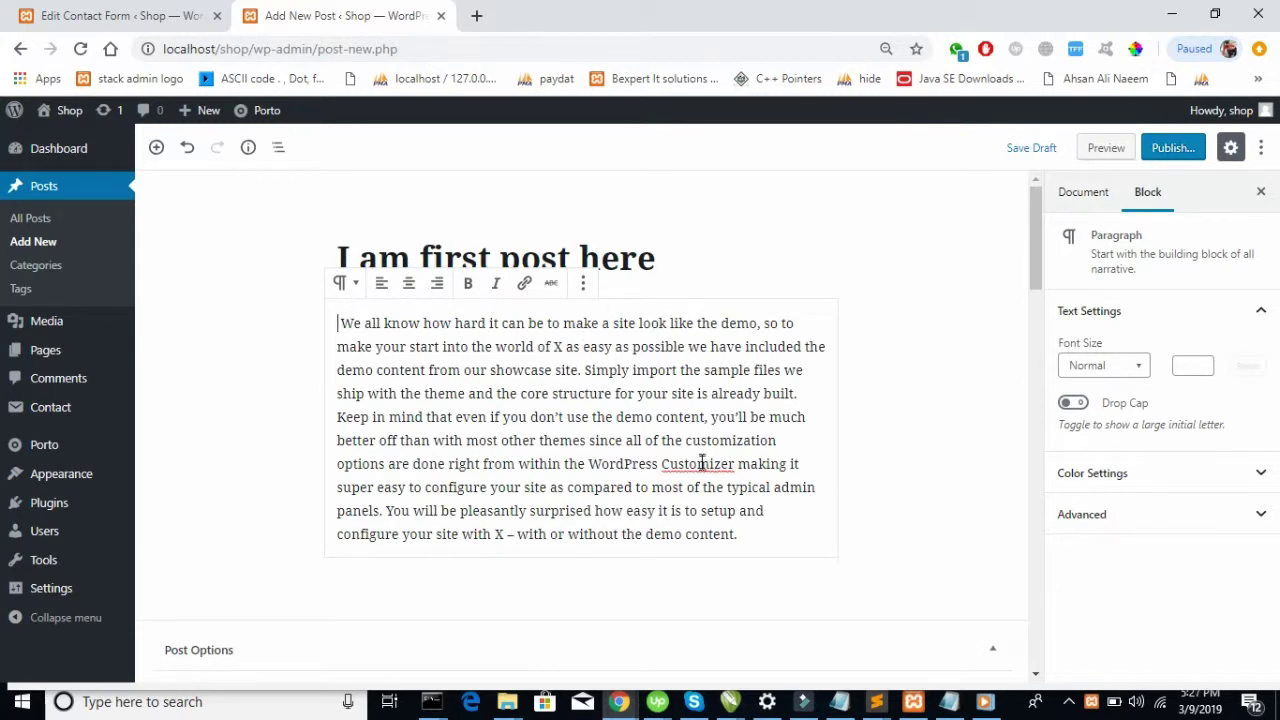
type("We all know how hard it can be to make a site look like the demo, so to make your start into the world of X as easy as possible we have included the demo content from our showcase site. Simply import the sample files we ship with the theme and the core structure for your site is already built. Keep in mind that even if you don’t use the demo content, you’ll be much better off than with most other themes since all of the customization options are done right from within the WordPress Customizer making it super easy to configure your site as compared to most of the typical admin panels. You will be pleasantly surprised how easy it is to setup and configure your site with X – with or without the demo content.")
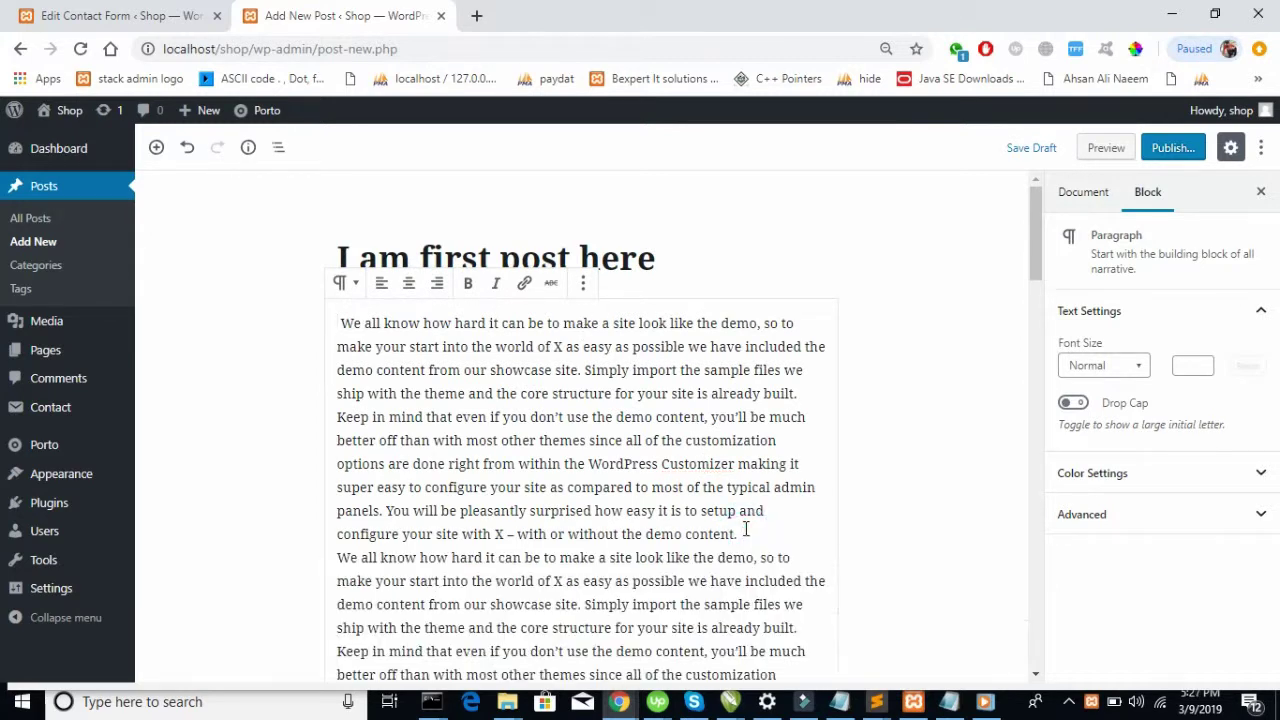
scroll(745, 530, "down", 4)
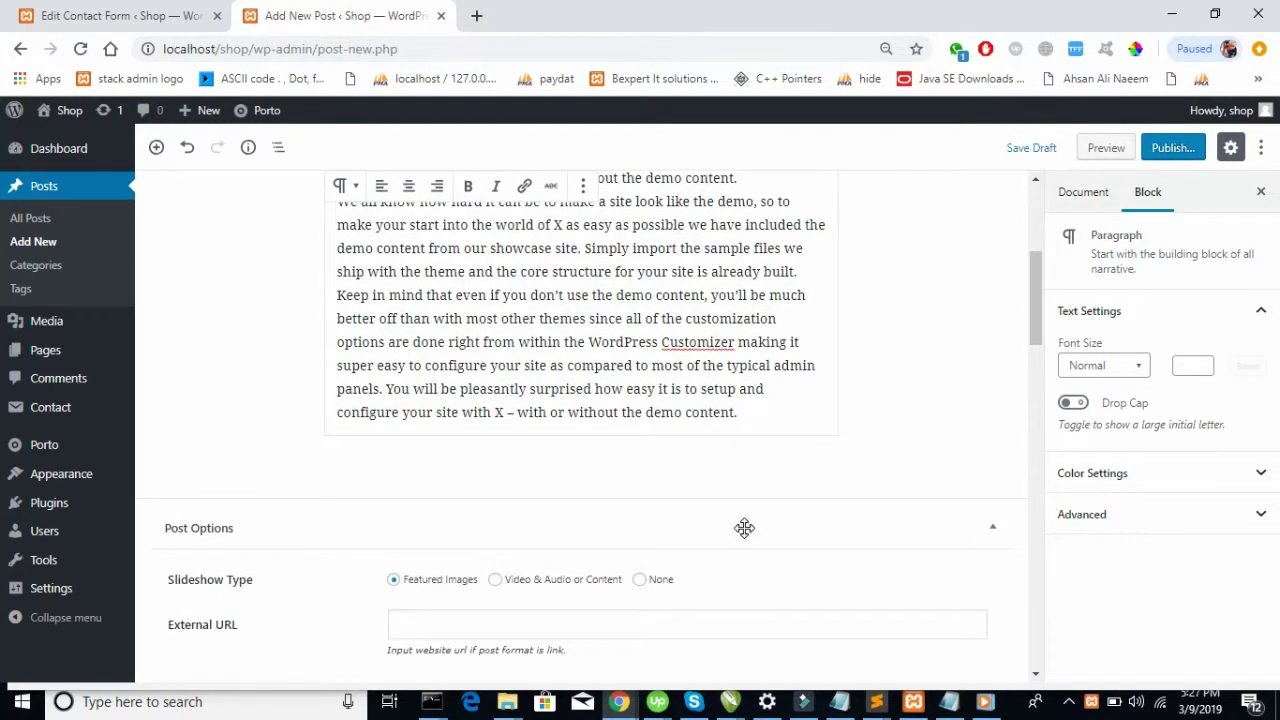
type("We all know how hard it can be to make a site look like the demo, so to make your start into the world of X as easy as possible we have included the demo content from our showcase site. Simply import the sample files we ship with the theme and the core structure for your site is already built. Keep in mind that even if you don’t use the demo content, you’ll be much better off than with most other themes since all of the customization options are done right from within the WordPress Customizer making it super easy to configure your site as compared to most of the typical admin panels. You will be pleasantly surprised how easy it is to setup and configure your site with X – with or without the demo content.")
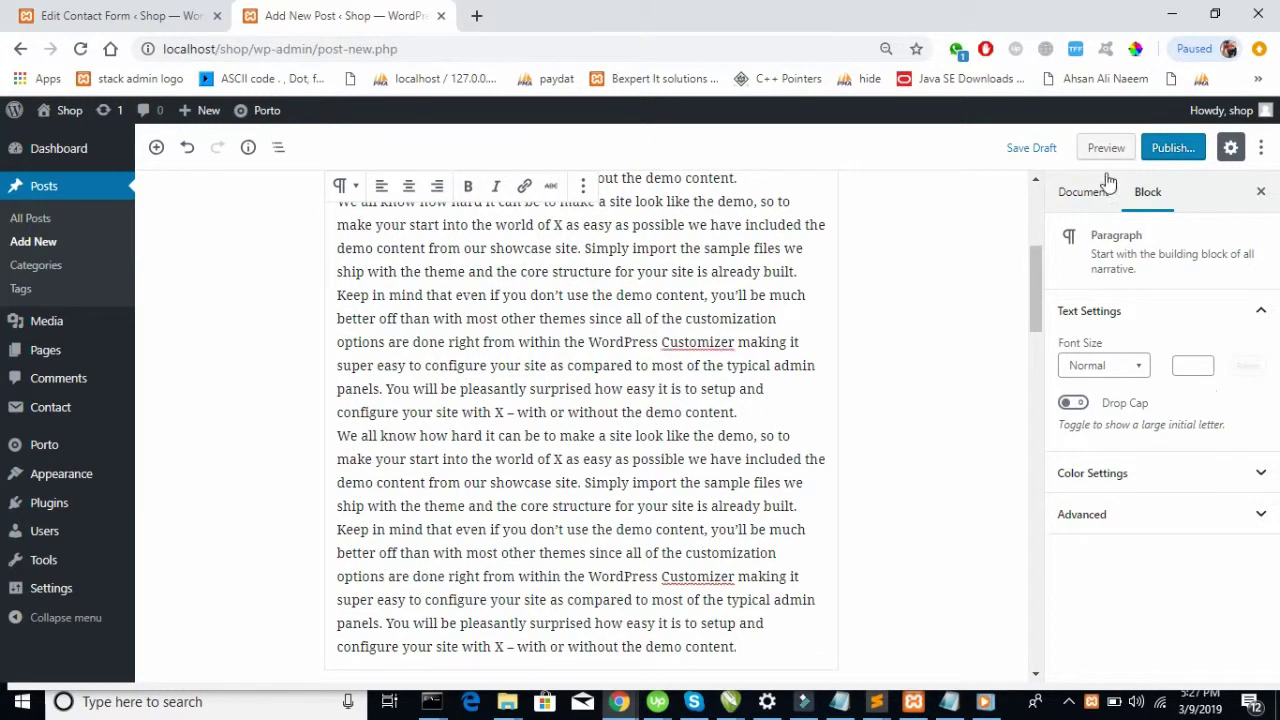
Start uploading a featured image in the post's document settings and browse to the Desktop folder
left_click(1086, 190)
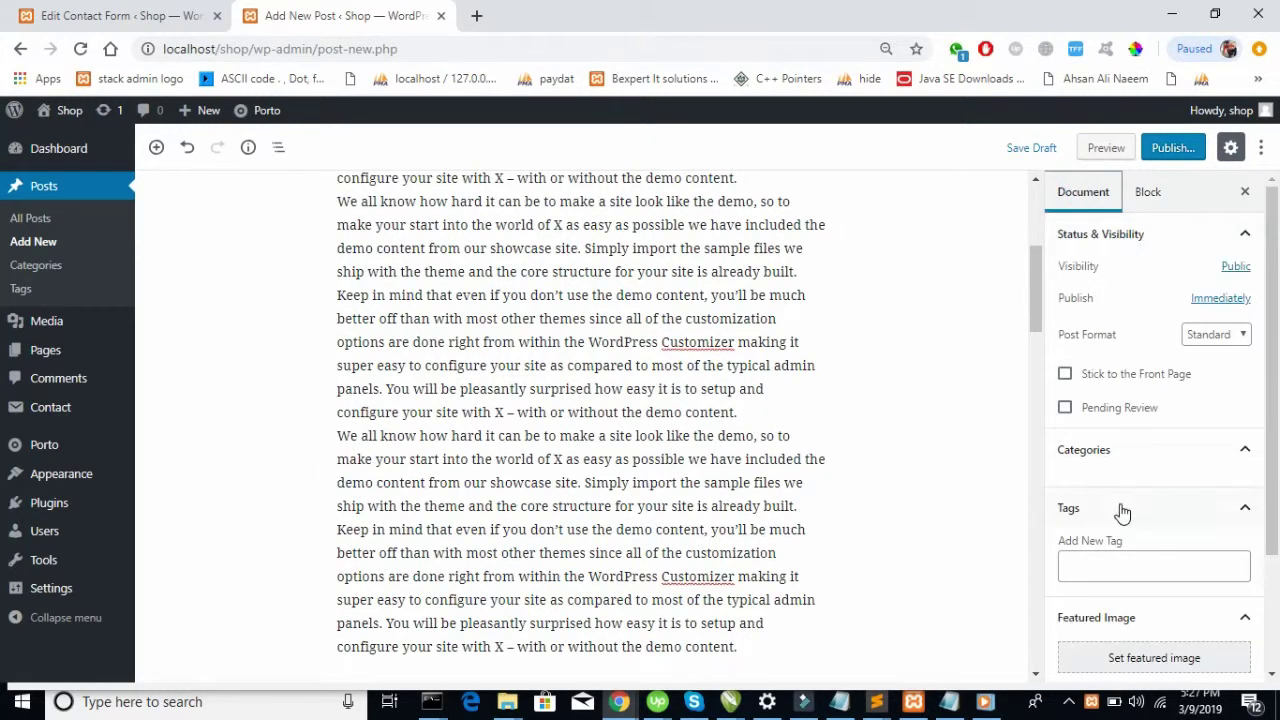
scroll(1130, 518, "down", 2)
left_click(1155, 512)
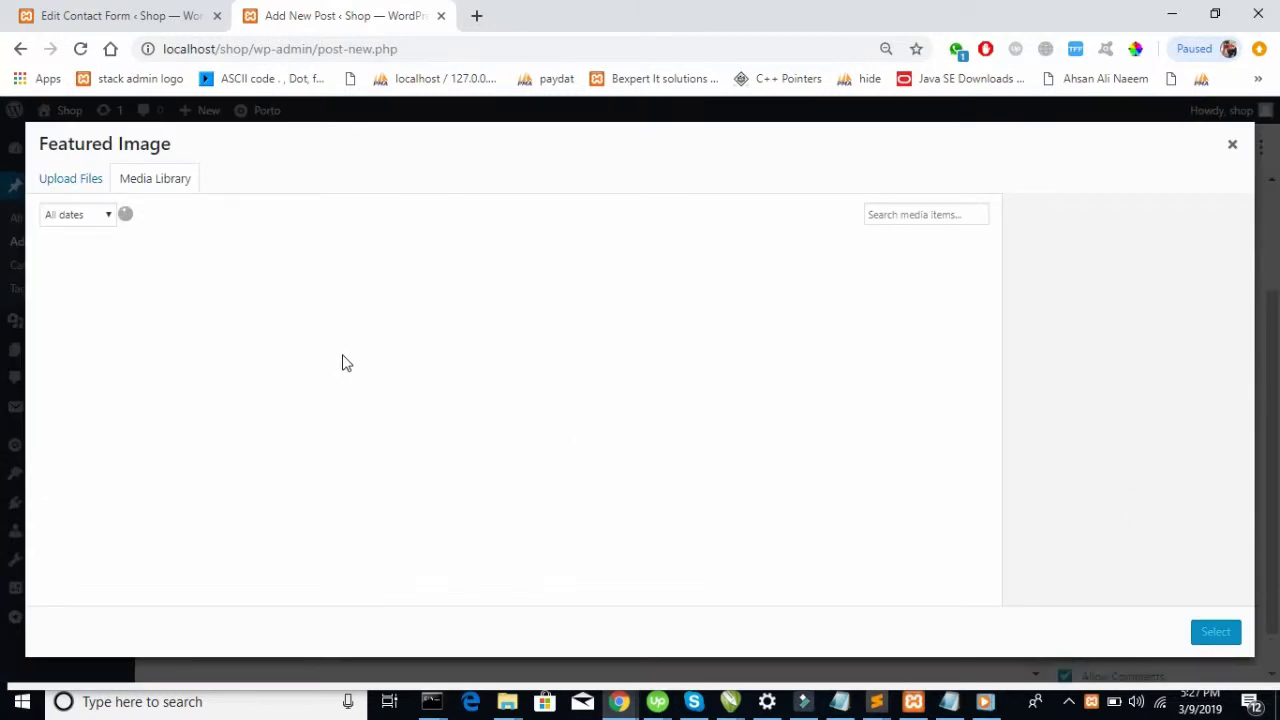
left_click(66, 178)
left_click(621, 425)
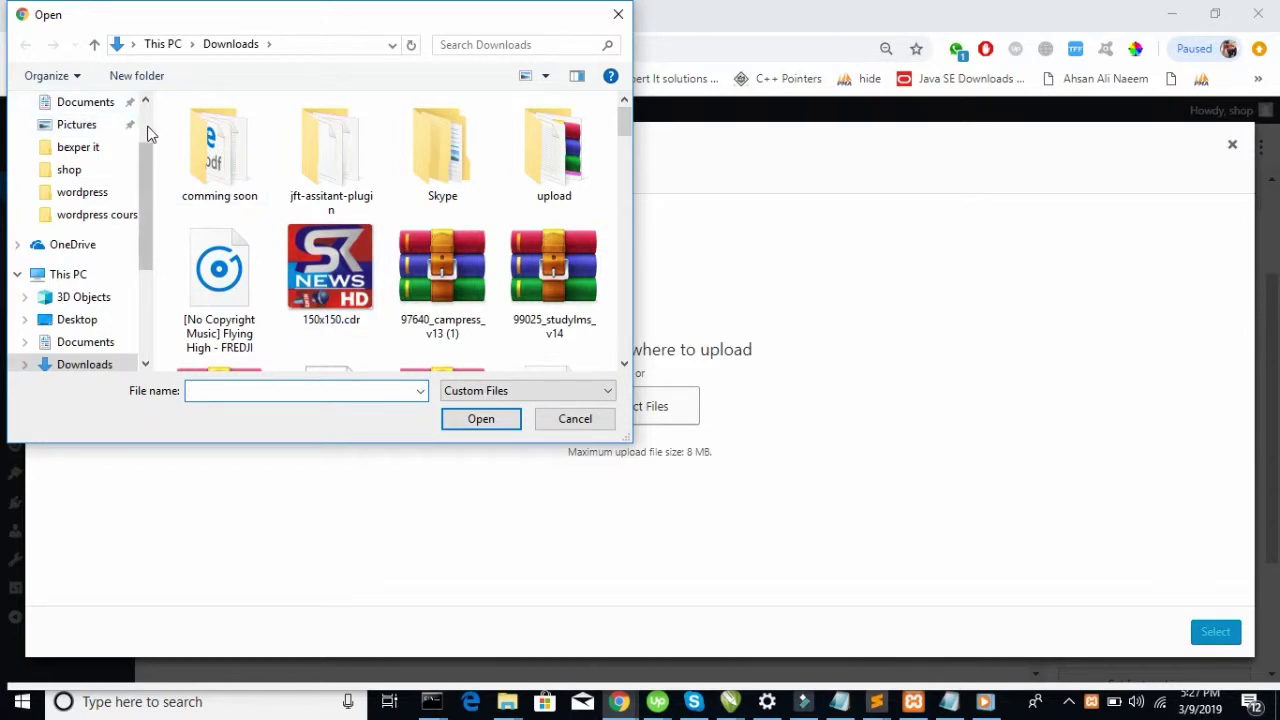
scroll(143, 122, "up", 2)
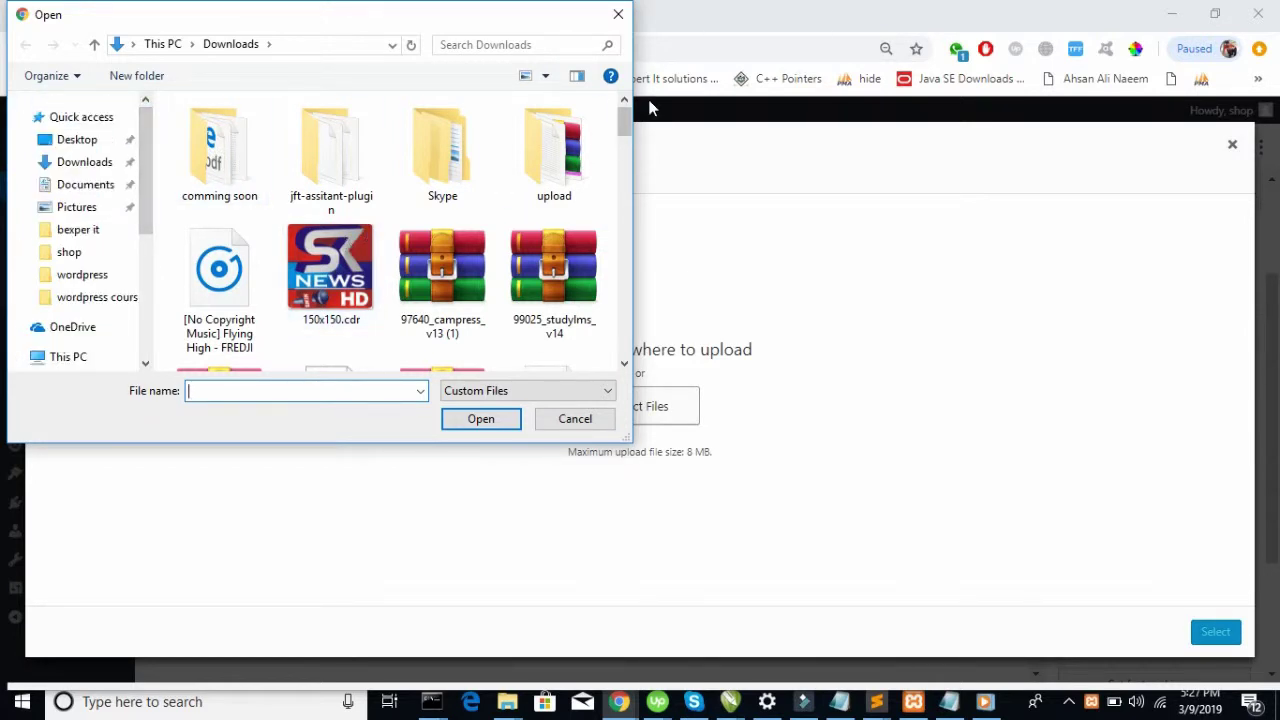
left_click(626, 202)
left_click_drag(624, 260, 625, 370)
left_click(66, 142)
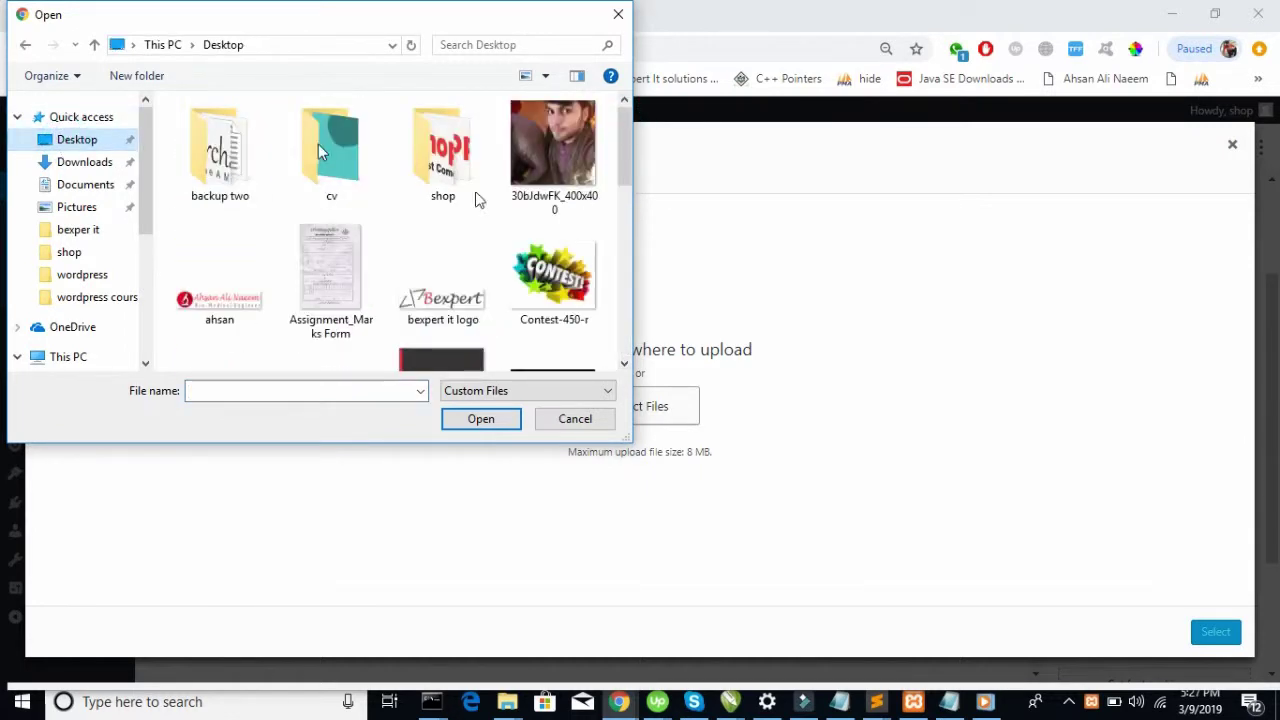
Upload the dp image from the Desktop and set it as the post's featured image
scroll(483, 277, "down", 1)
left_click(487, 282)
key("Down")
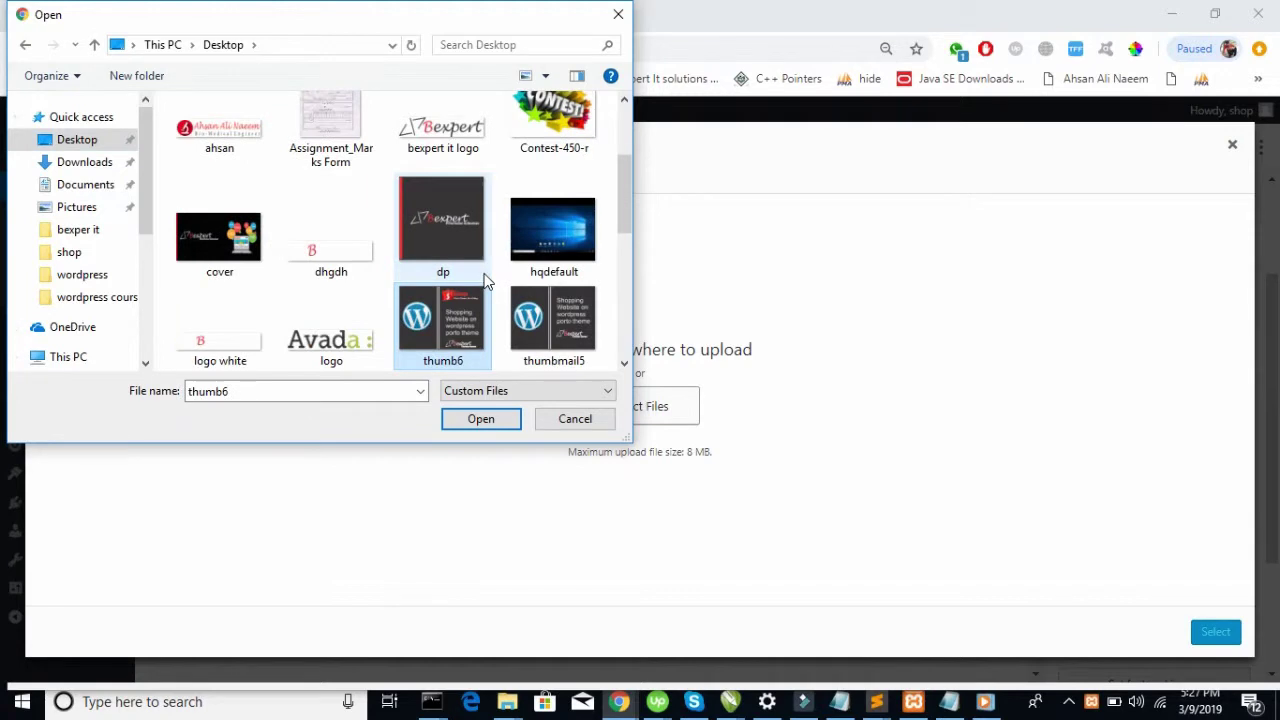
key("Up")
key("Left")
key("Left")
key("Right")
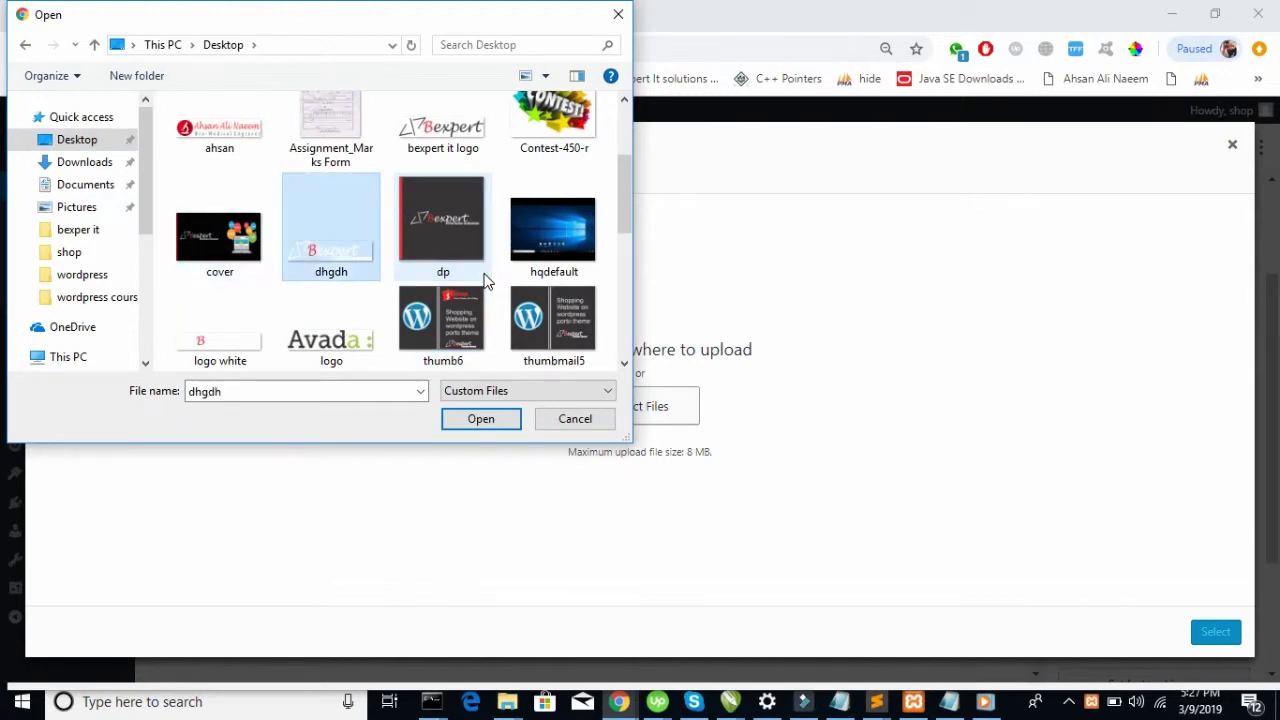
key("Left")
key("Left")
key("Right")
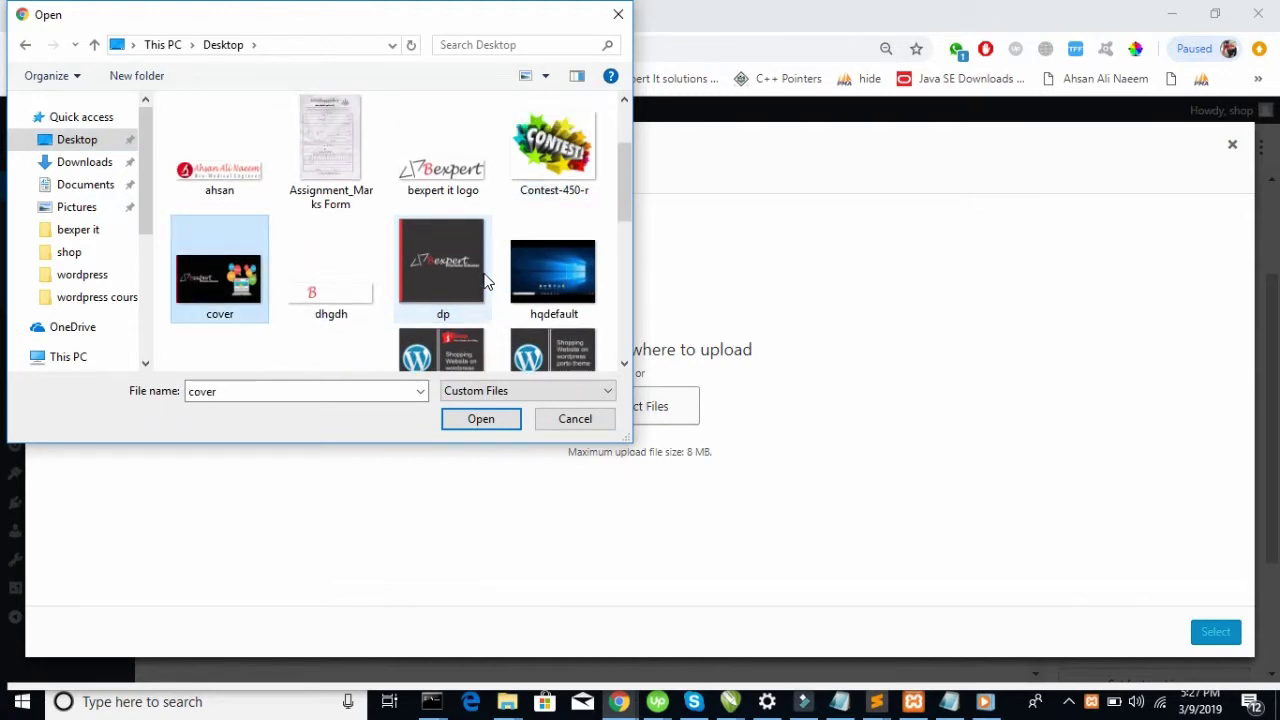
key("Right")
key("Right")
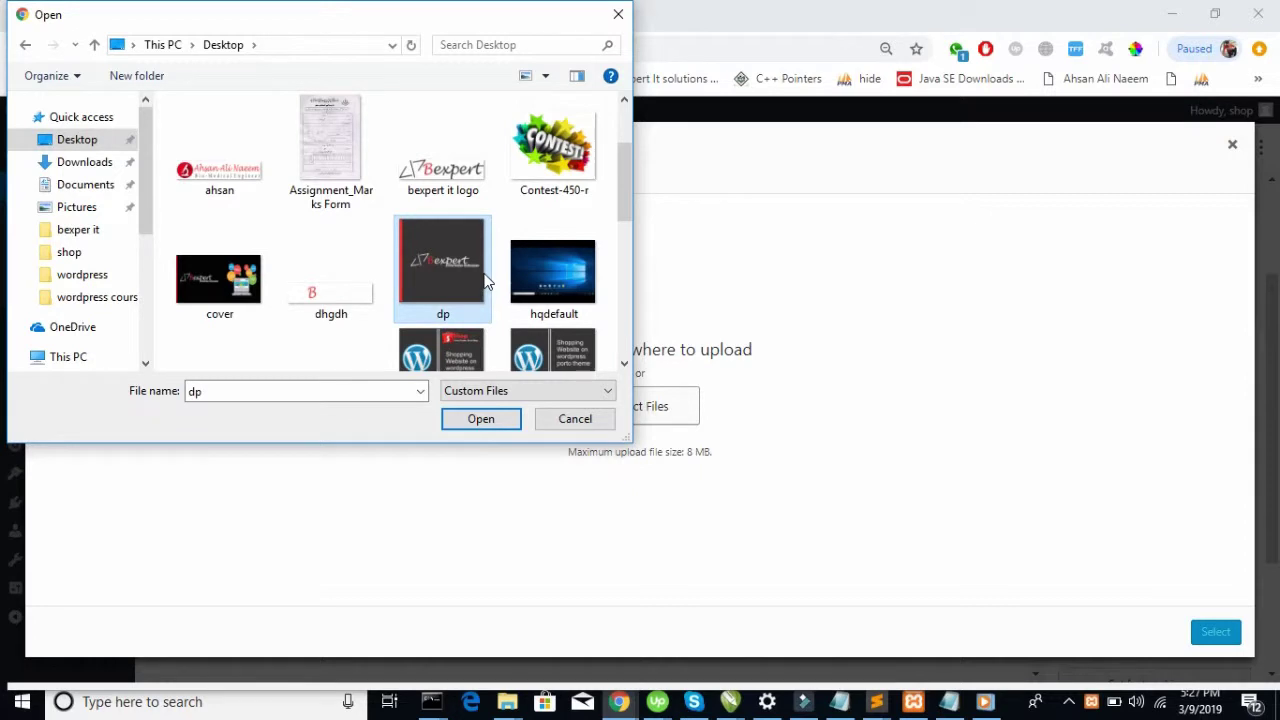
key("Return")
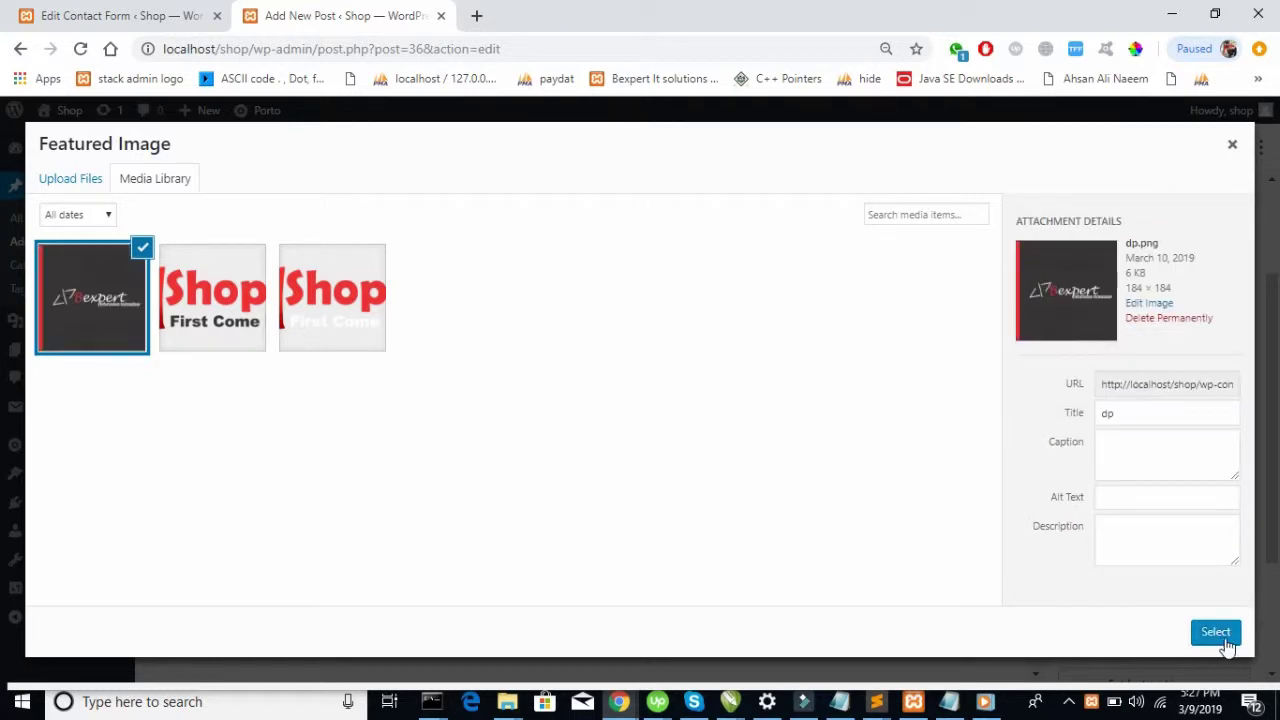
left_click(1222, 638)
Check the featured image in the document settings and publish the post
scroll(1040, 512, "down", 1)
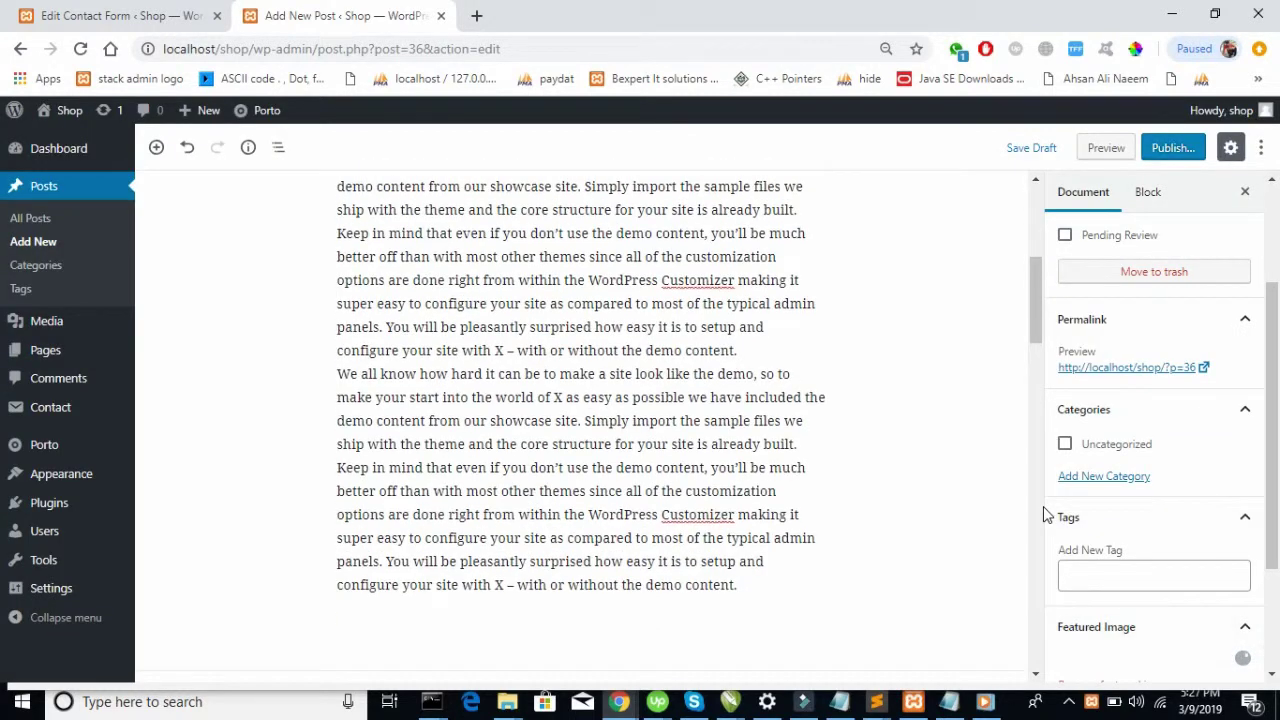
scroll(1200, 545, "down", 4)
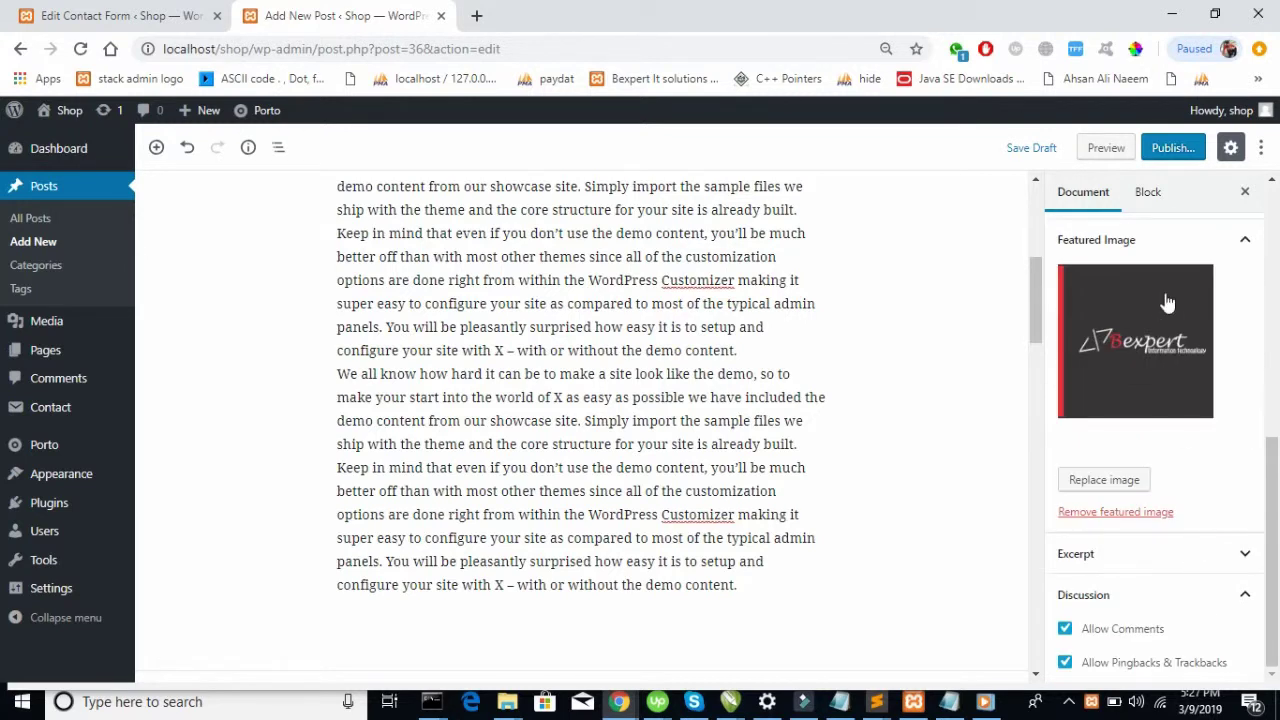
scroll(1166, 300, "up", 6)
left_click(1168, 149)
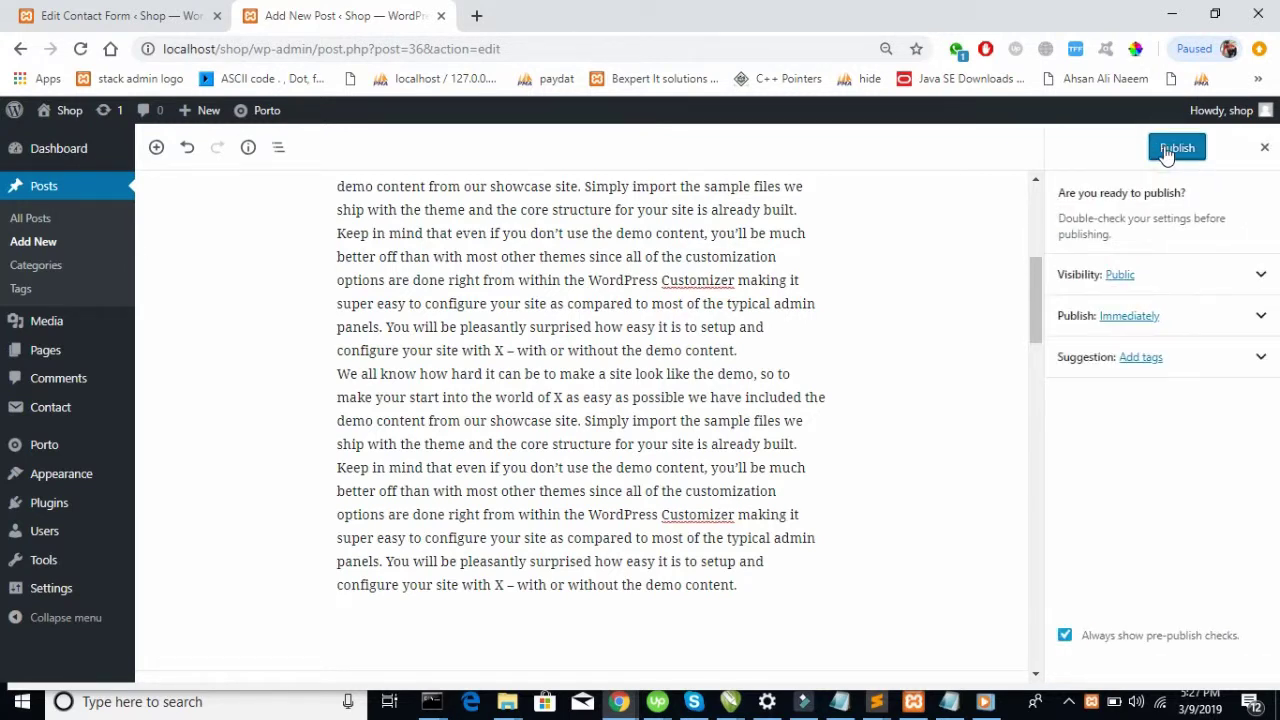
left_click(1180, 148)
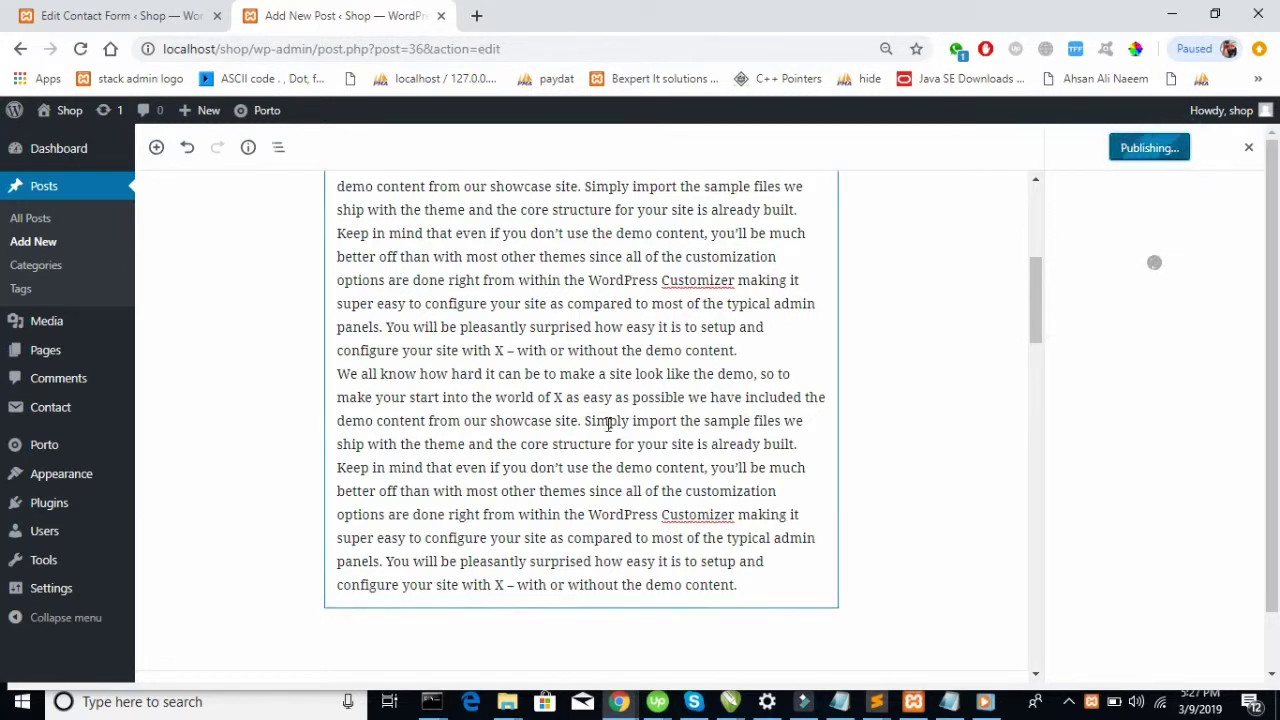
Reload the Blog page in the shop's browser window and examine the new post's image and text
mouse_move(622, 703)
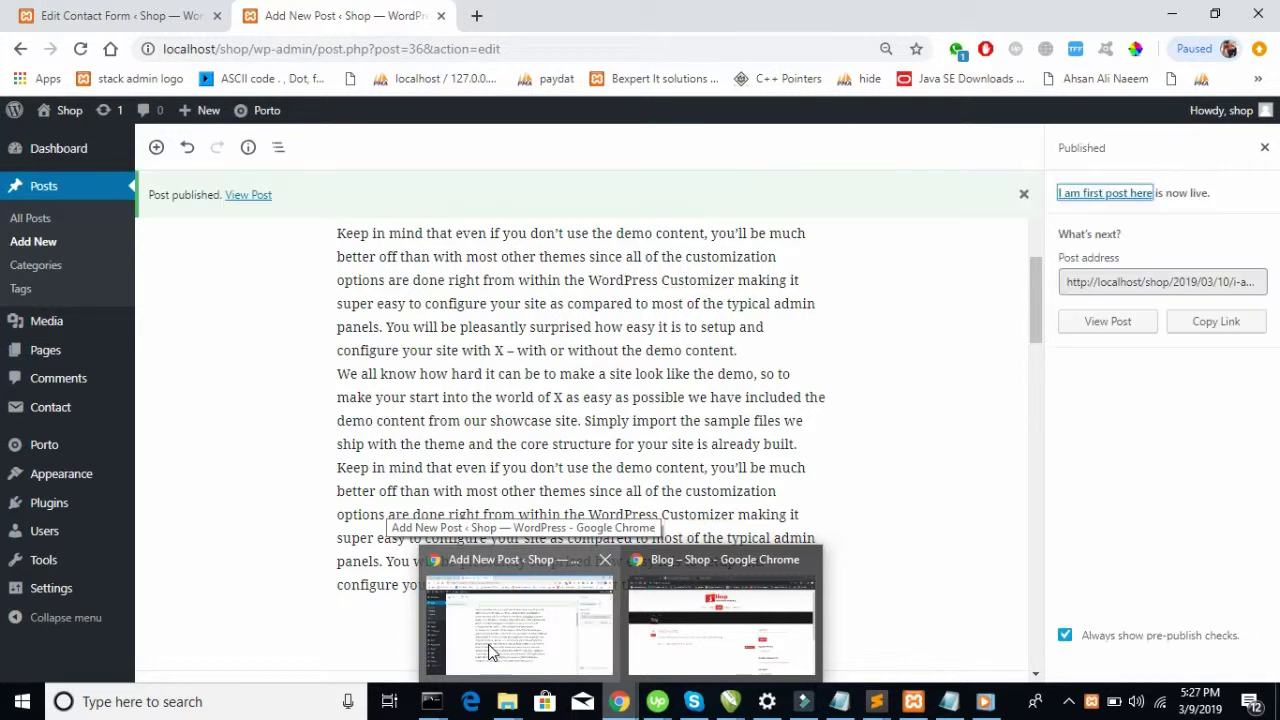
left_click(488, 651)
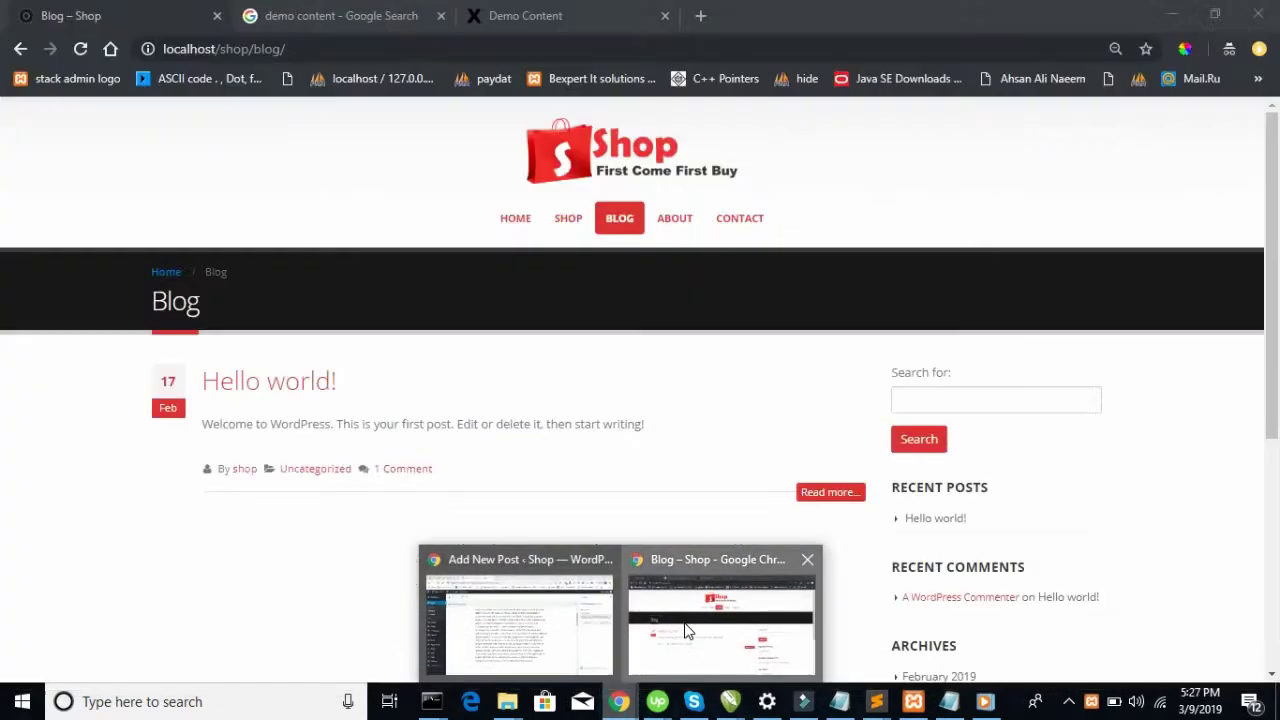
left_click(688, 631)
key("F5")
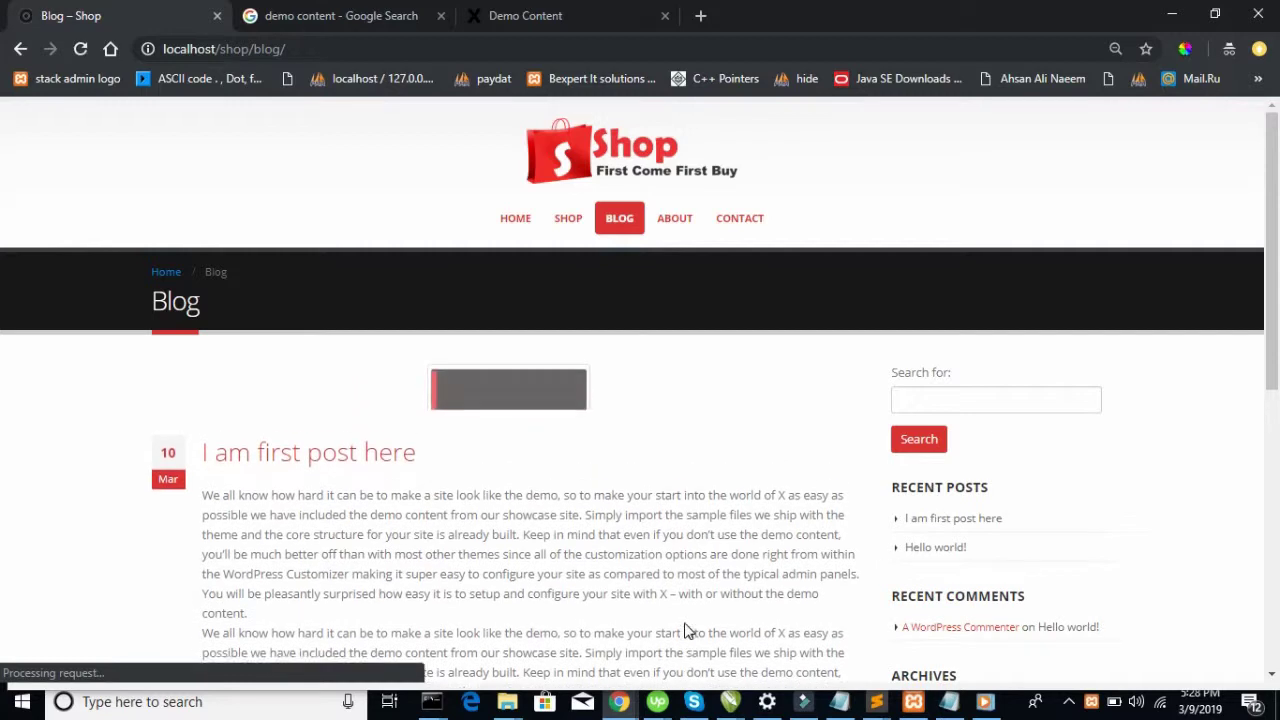
scroll(686, 630, "down", 2)
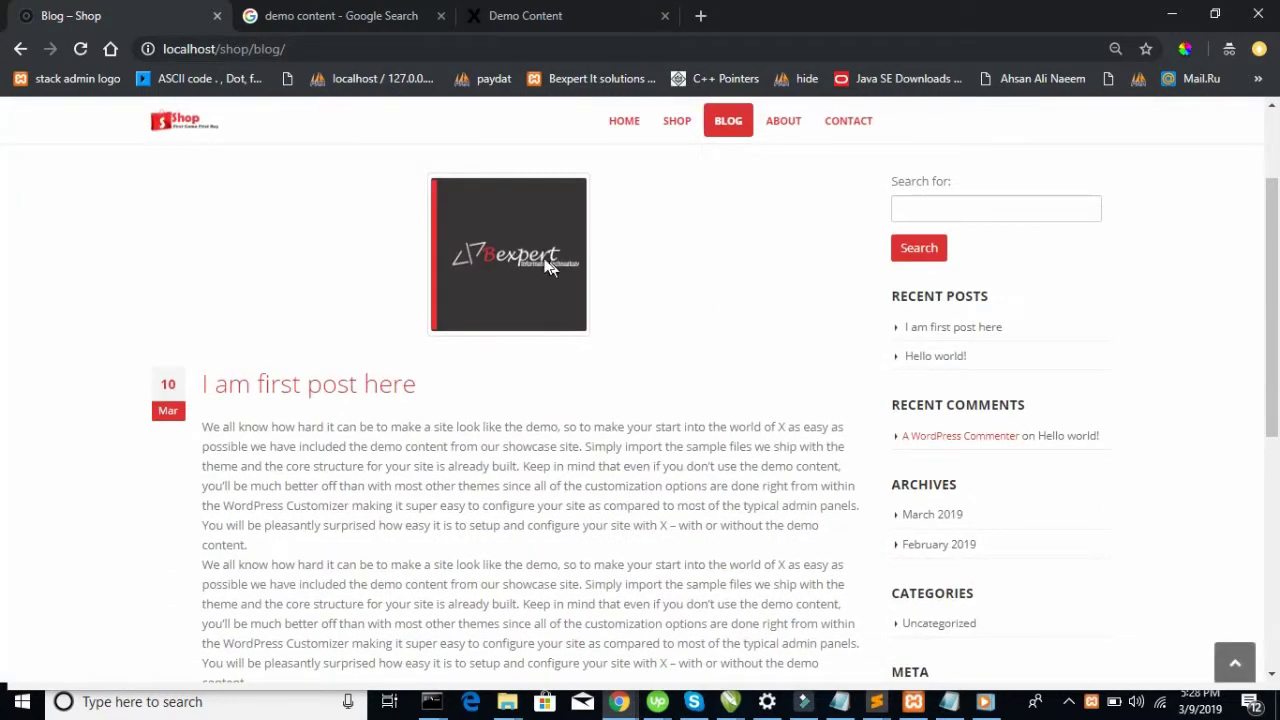
Enlarge the first post's featured image on the Blog page and close the enlarged view
left_click(566, 316)
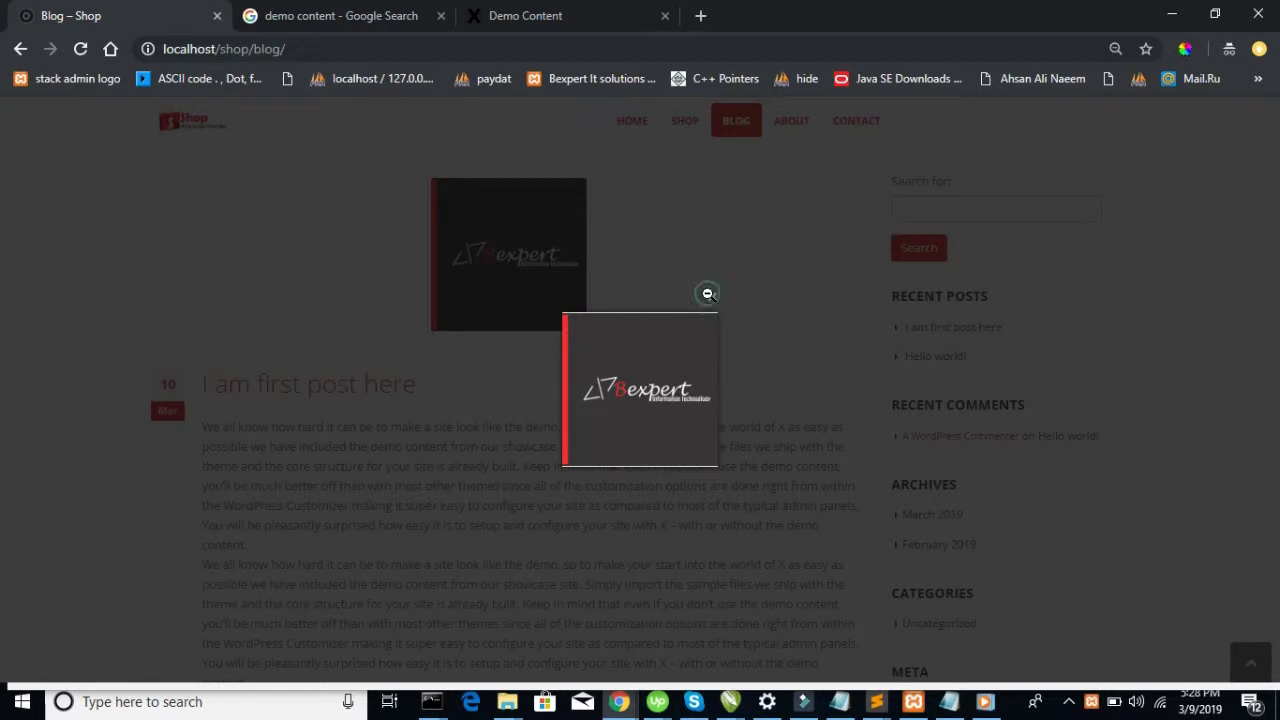
left_click(711, 295)
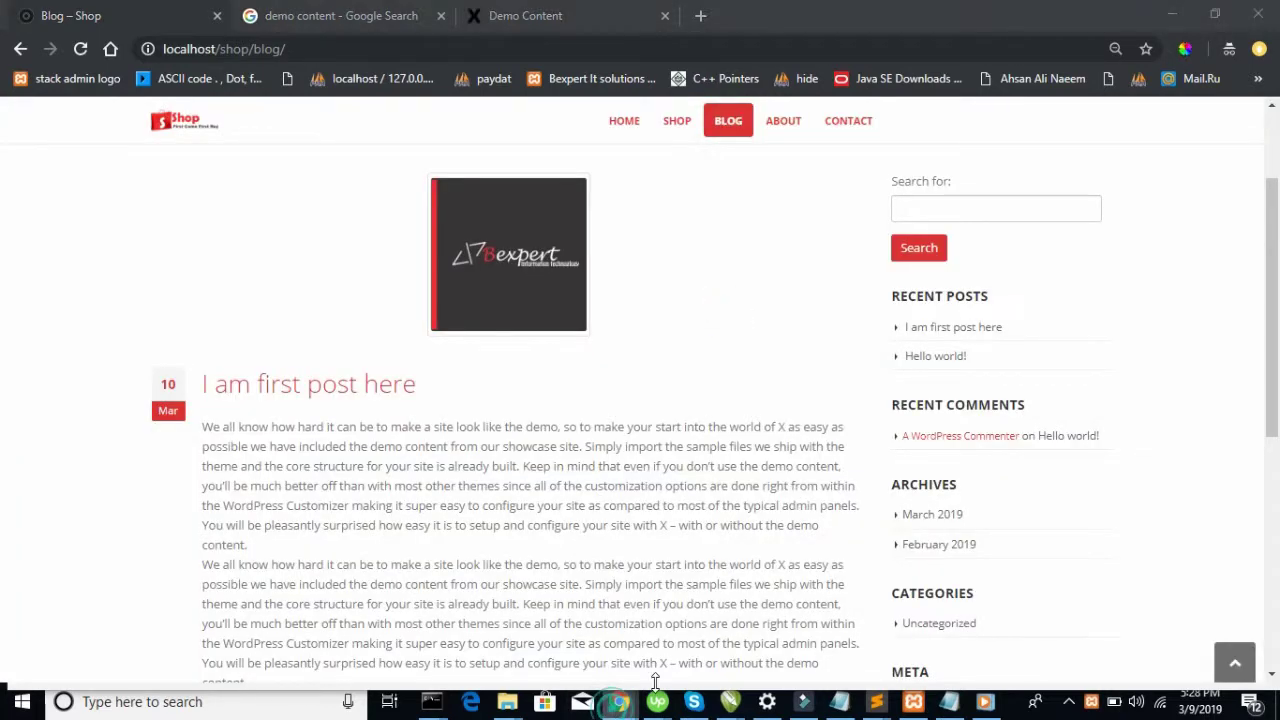
Switch to the WordPress admin window, list all posts, select "I am first post here" and view the available bulk actions
mouse_move(619, 703)
left_click(485, 570)
left_click(67, 216)
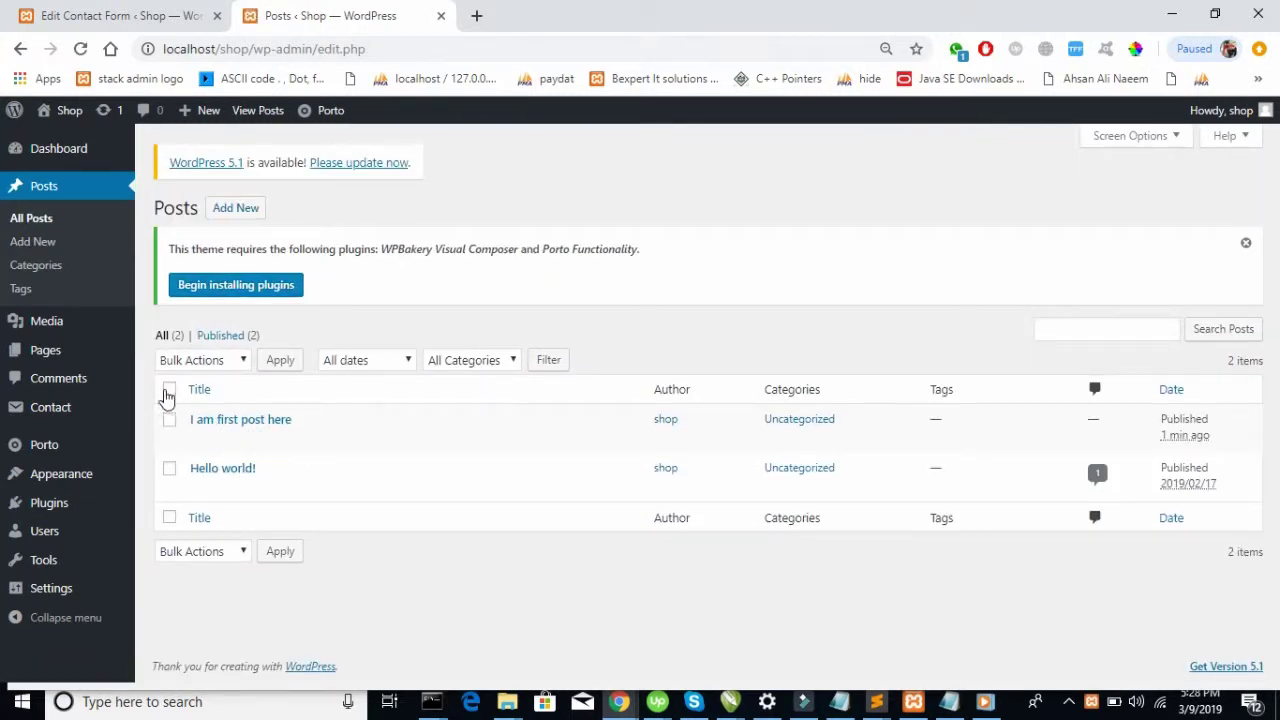
left_click(169, 421)
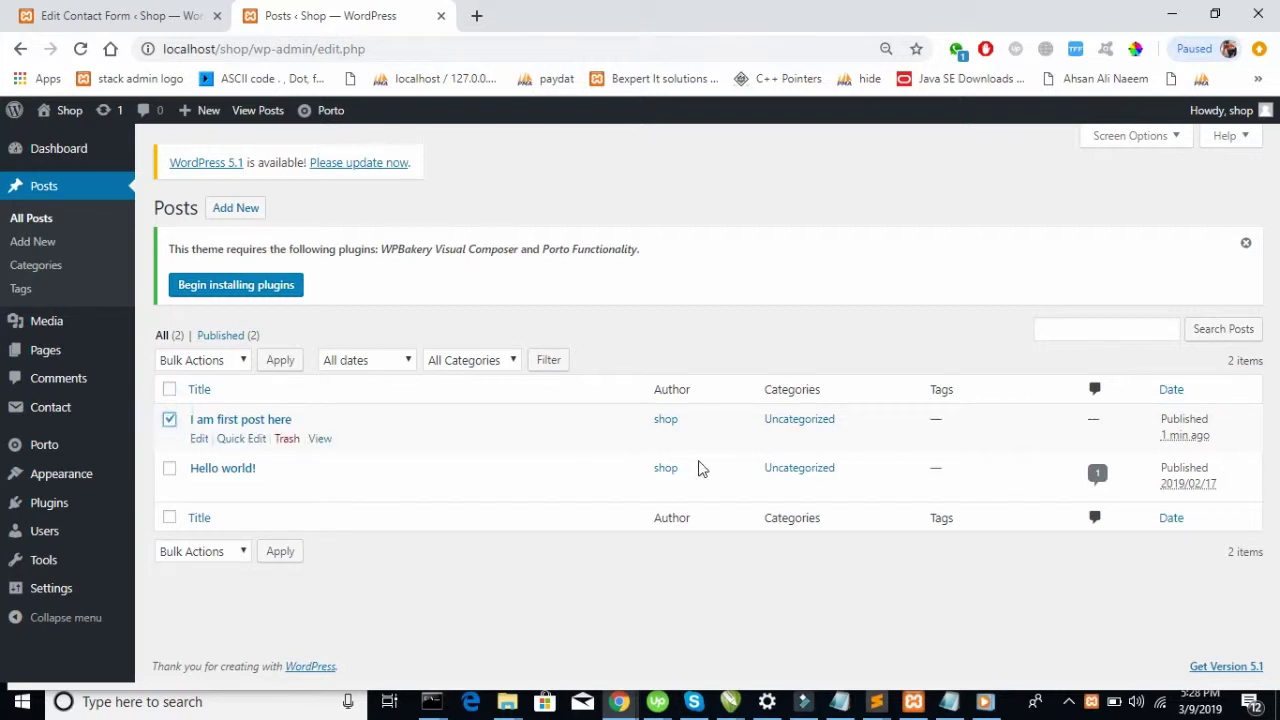
left_click(238, 362)
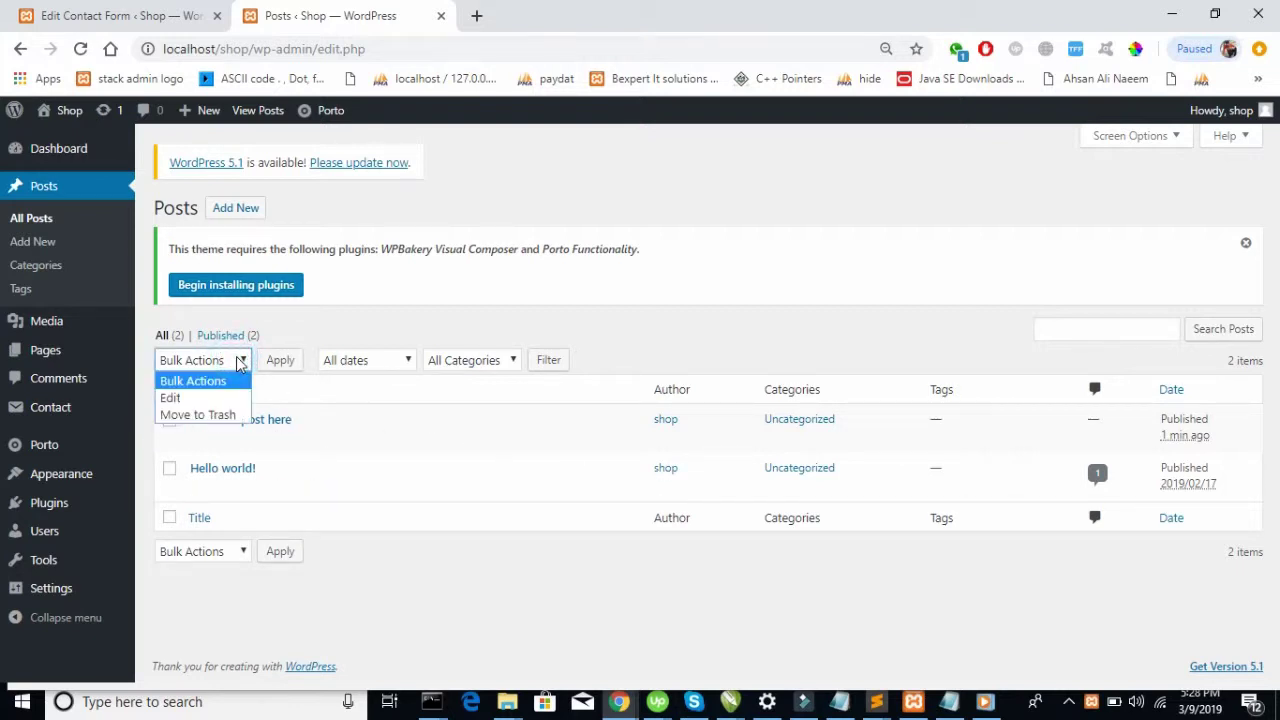
left_click(240, 361)
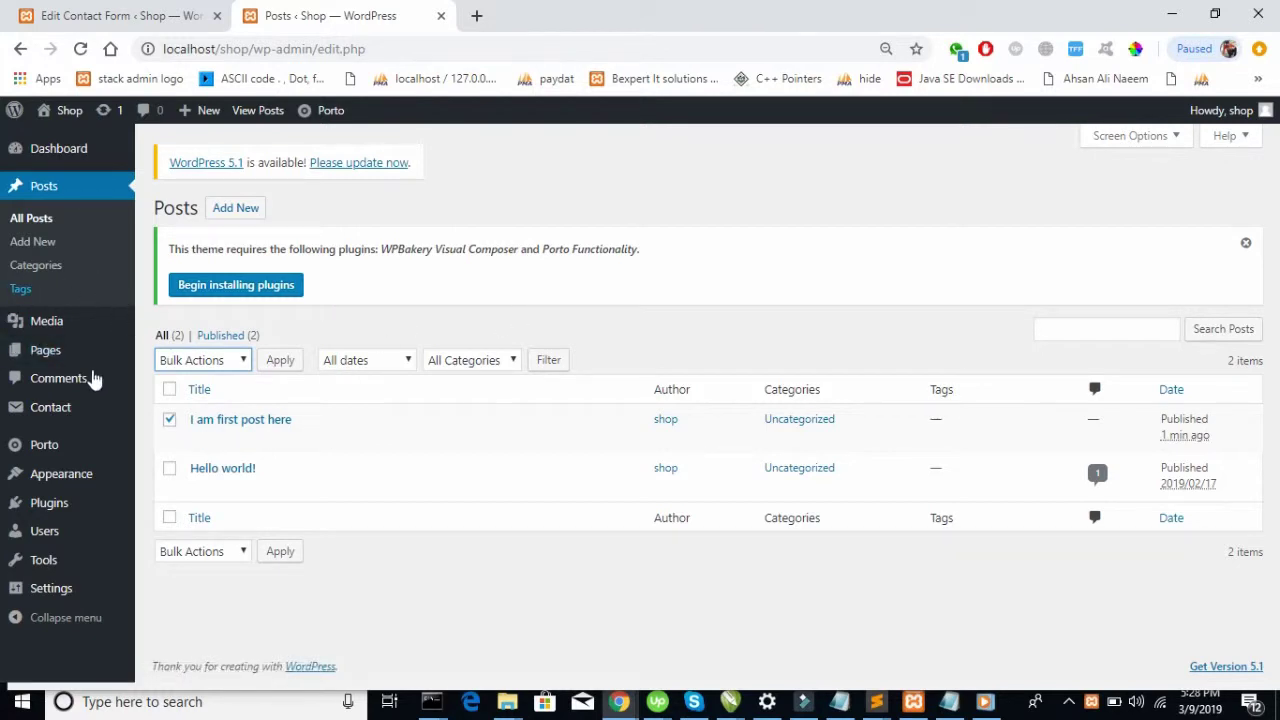
Open the Porto theme options and look over the Menu settings
mouse_move(83, 470)
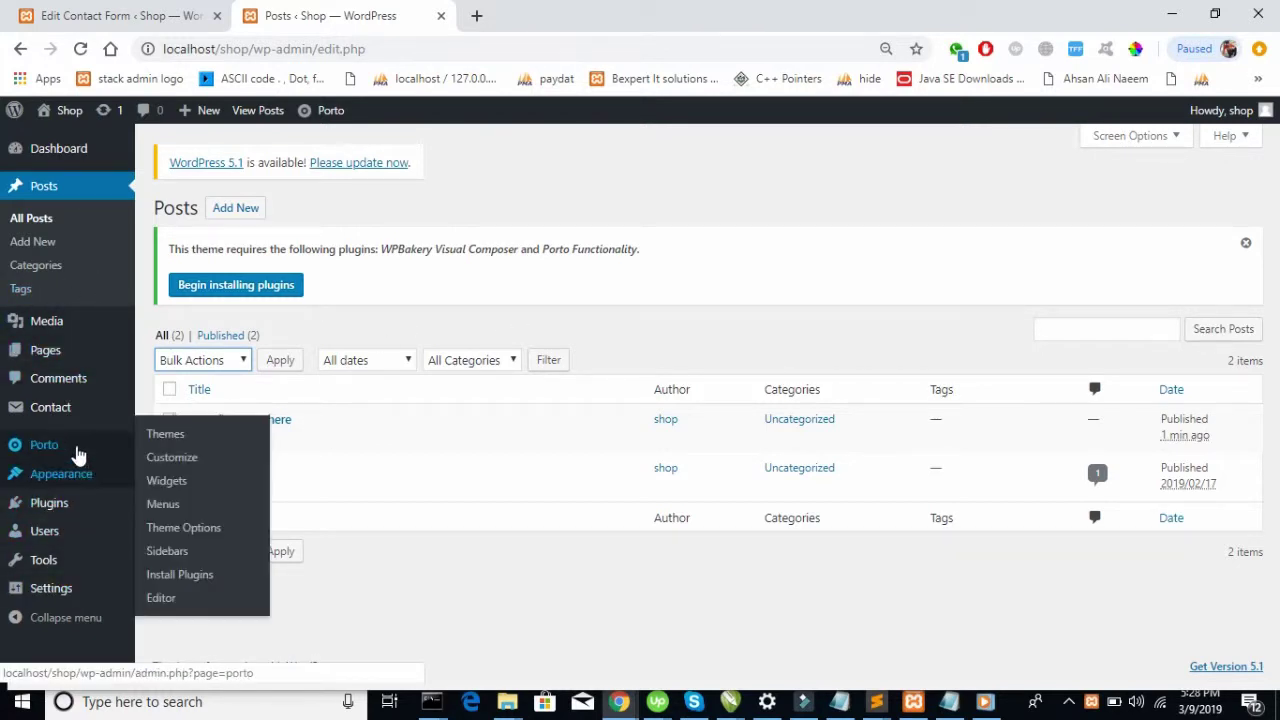
mouse_move(80, 448)
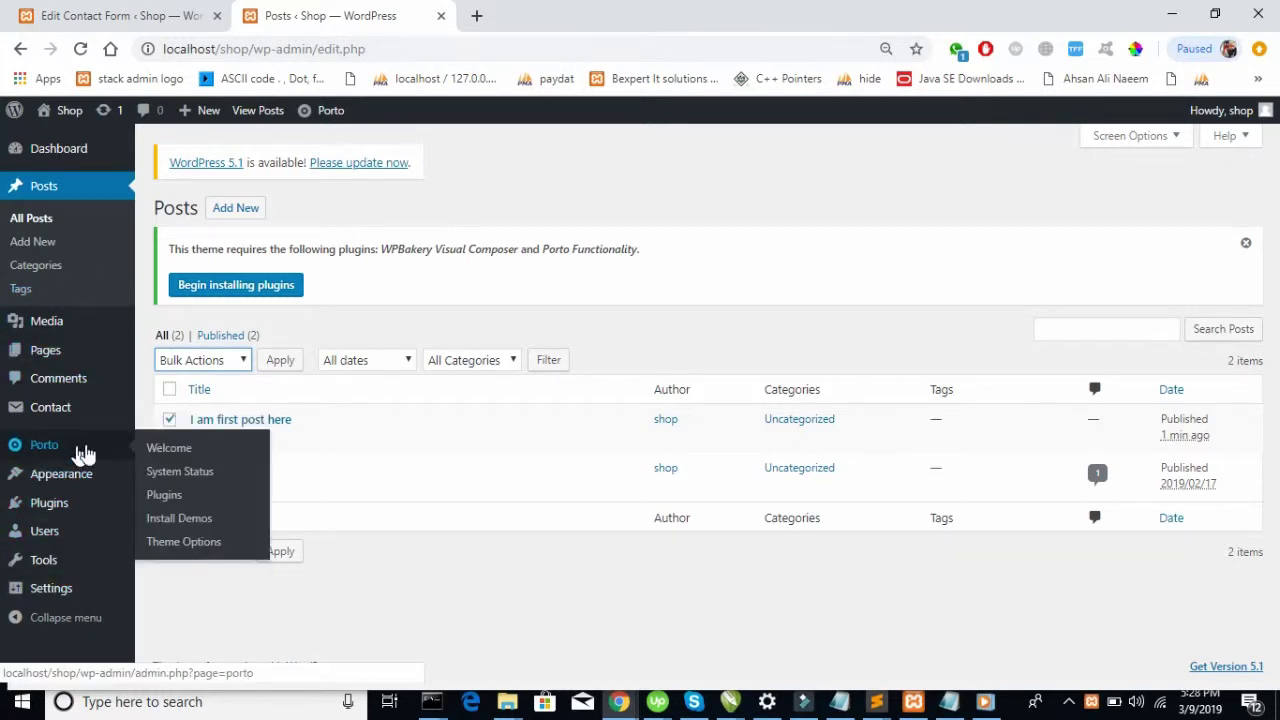
left_click(194, 549)
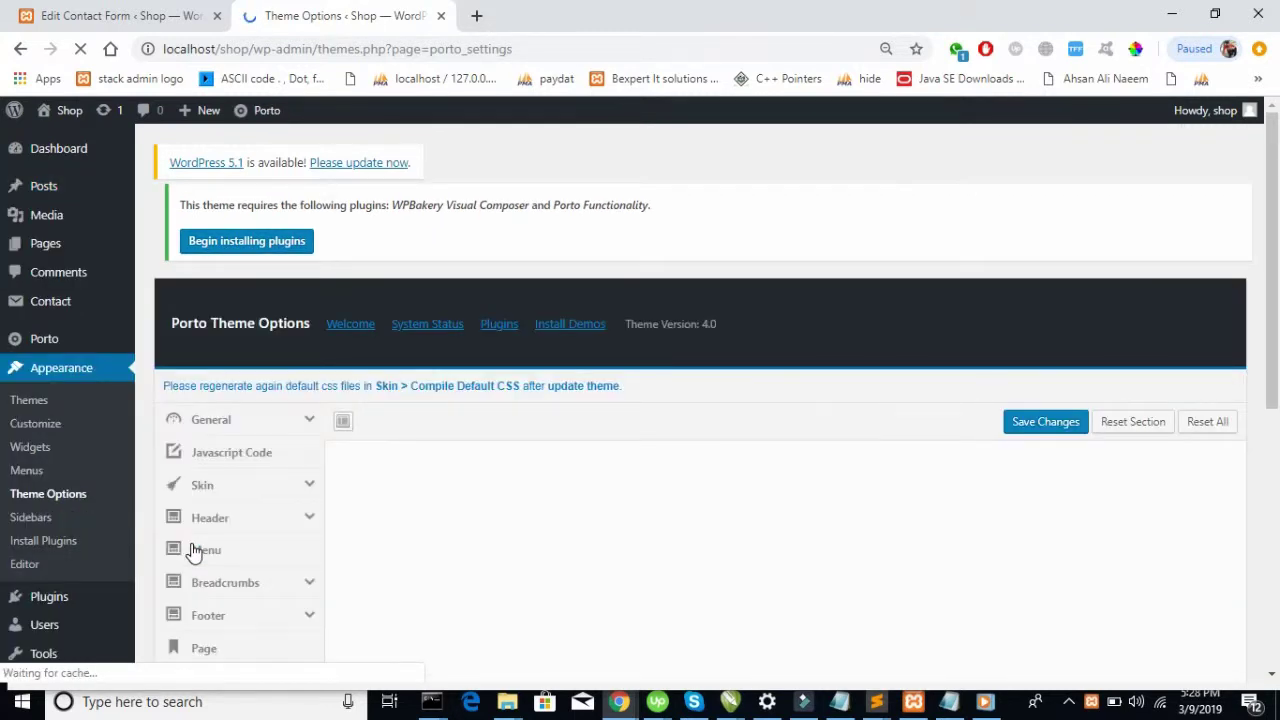
left_click(195, 551)
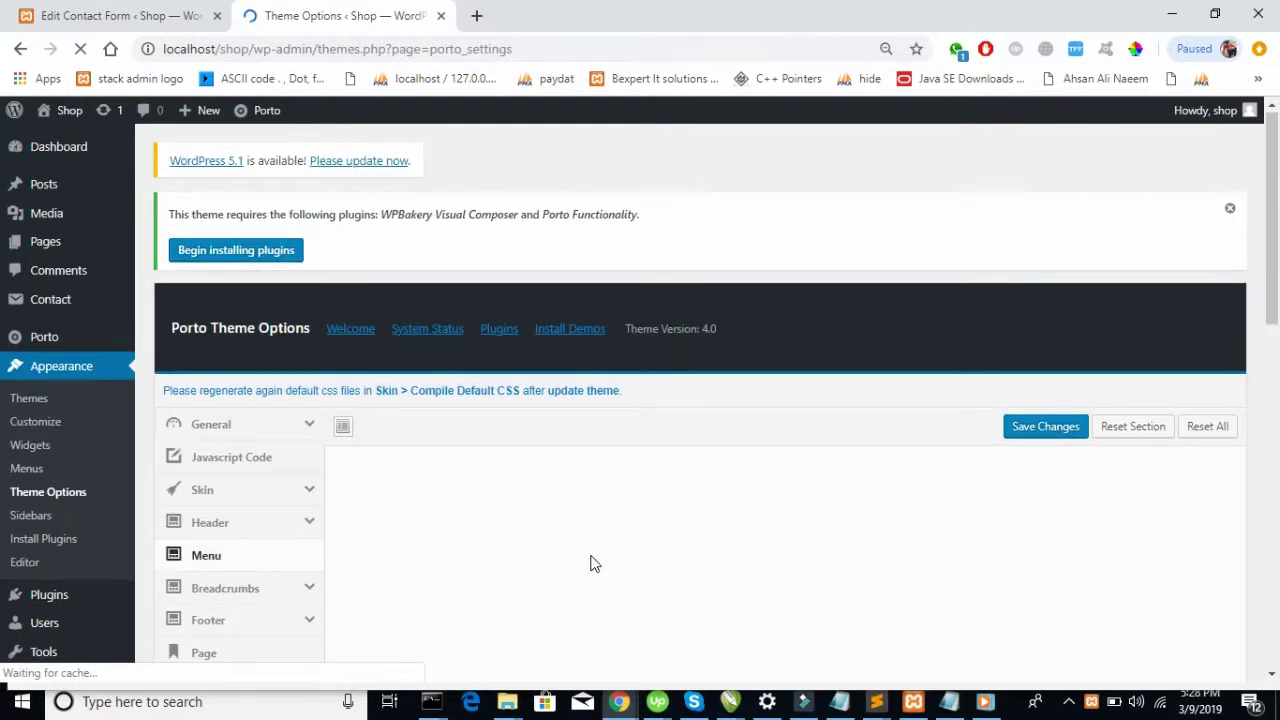
scroll(590, 563, "down", 5)
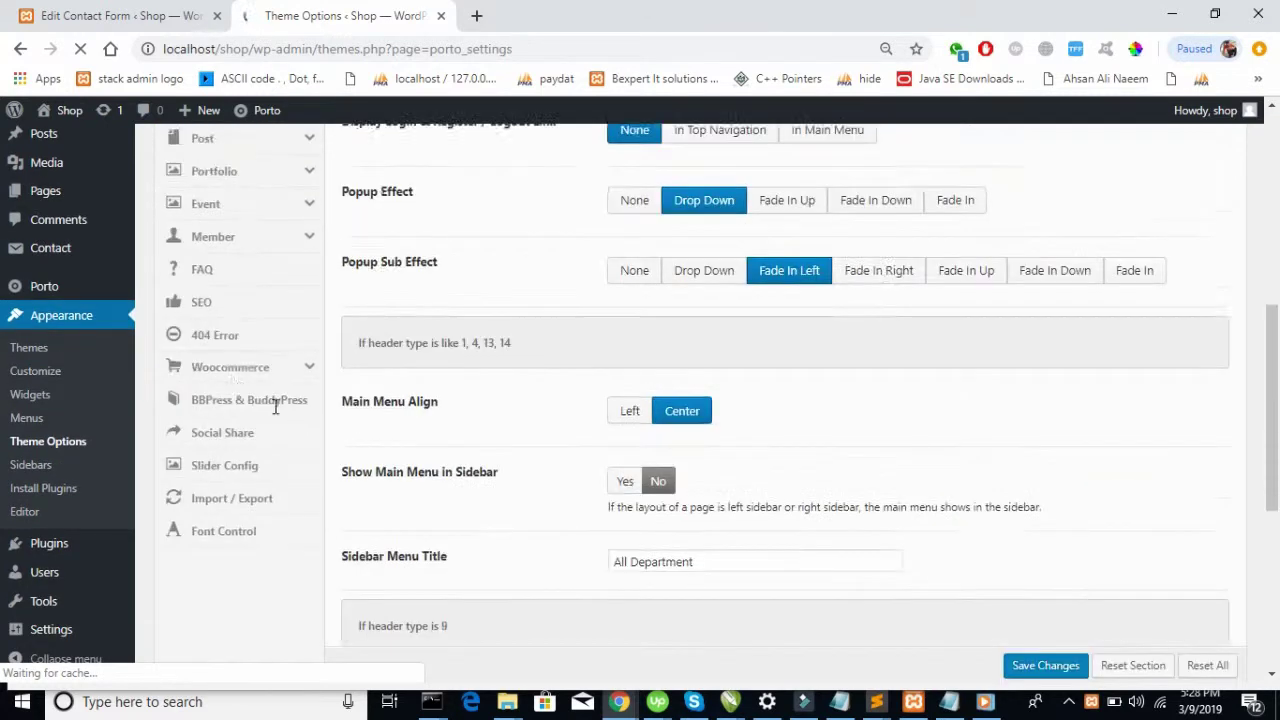
scroll(234, 358, "up", 3)
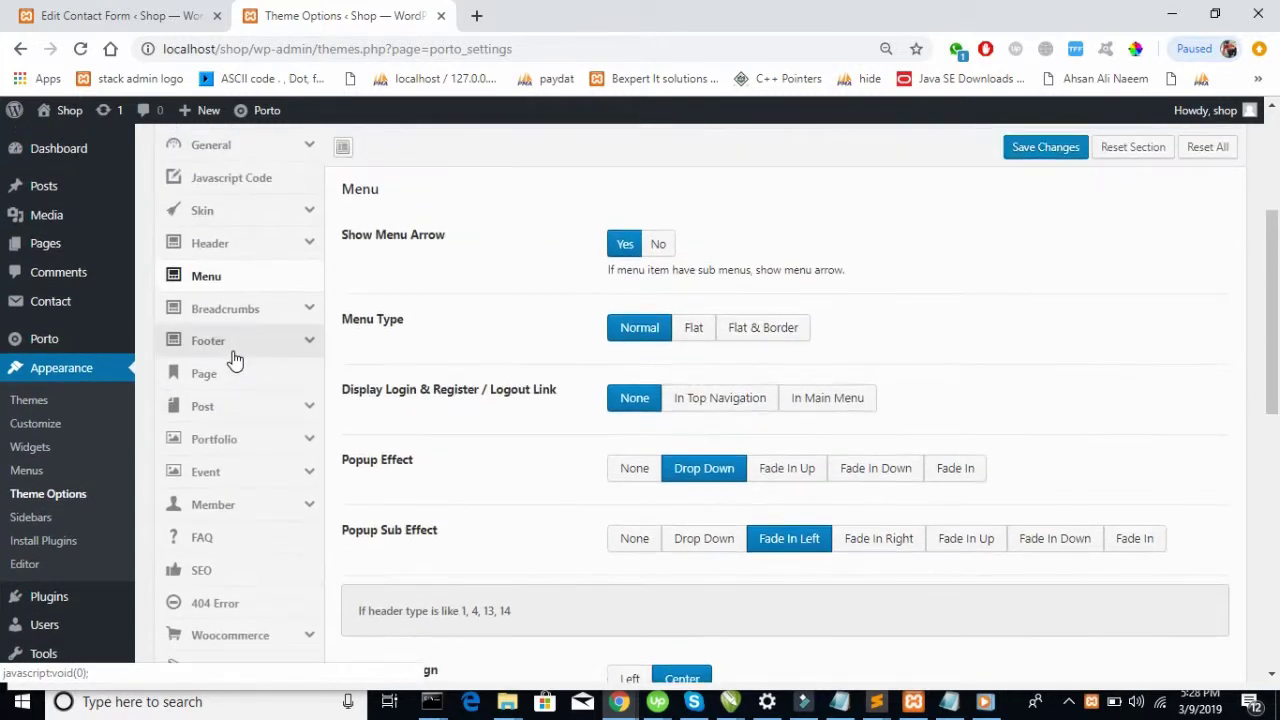
Show the theme's Post settings and review the post format, lightbox and meta options
left_click(309, 419)
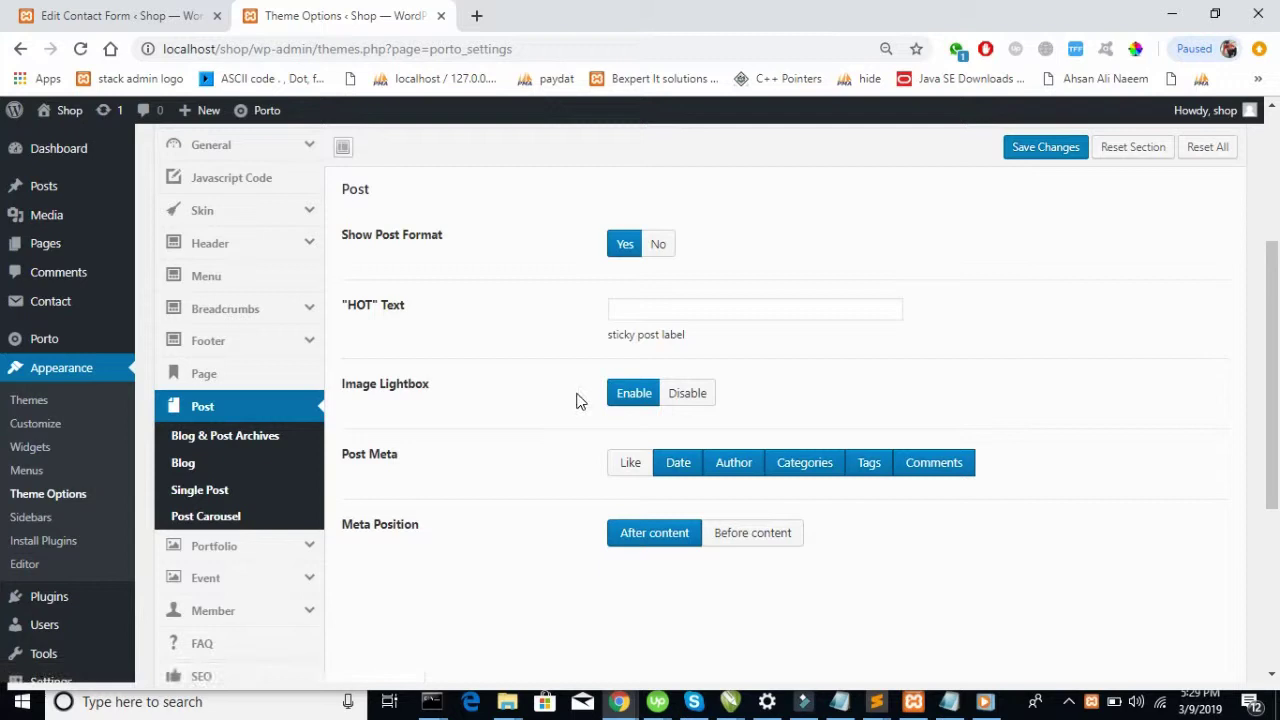
scroll(577, 400, "down", 1)
scroll(577, 400, "up", 1)
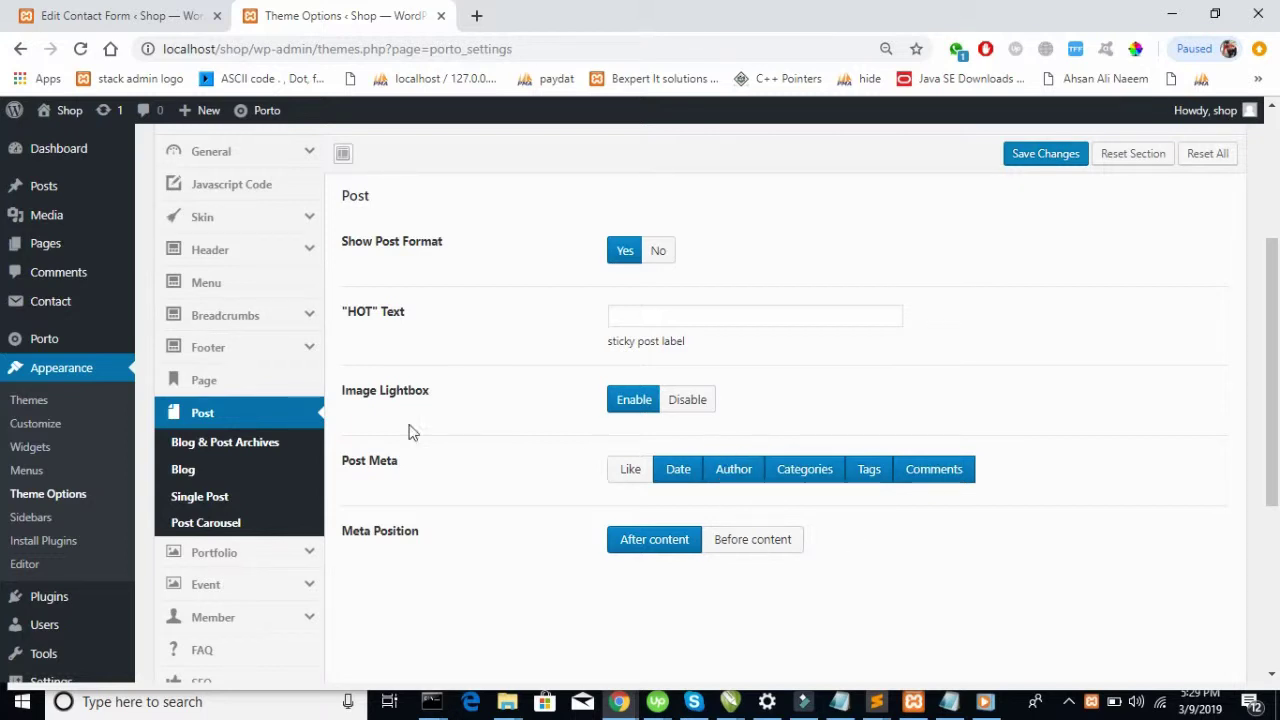
Set the archive layout to Medium in the Blog & Post Archives settings and save the changes
left_click(221, 443)
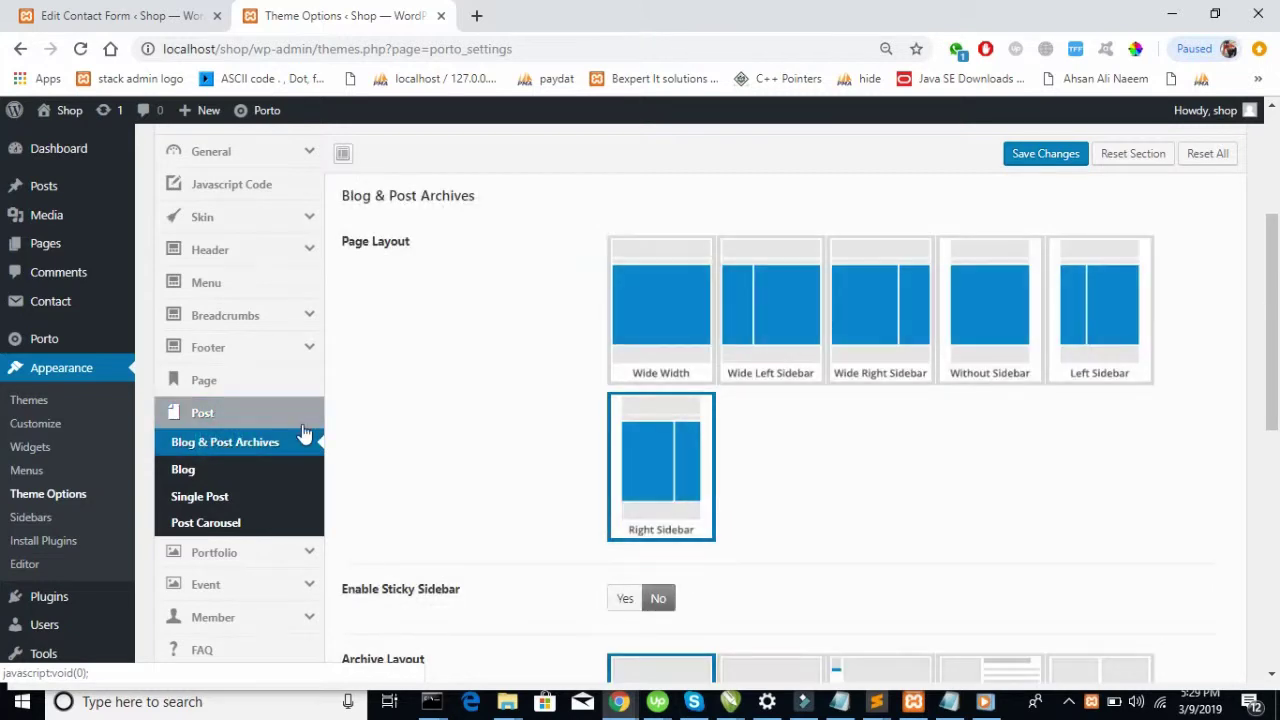
scroll(783, 434, "up", 2)
scroll(784, 434, "down", 3)
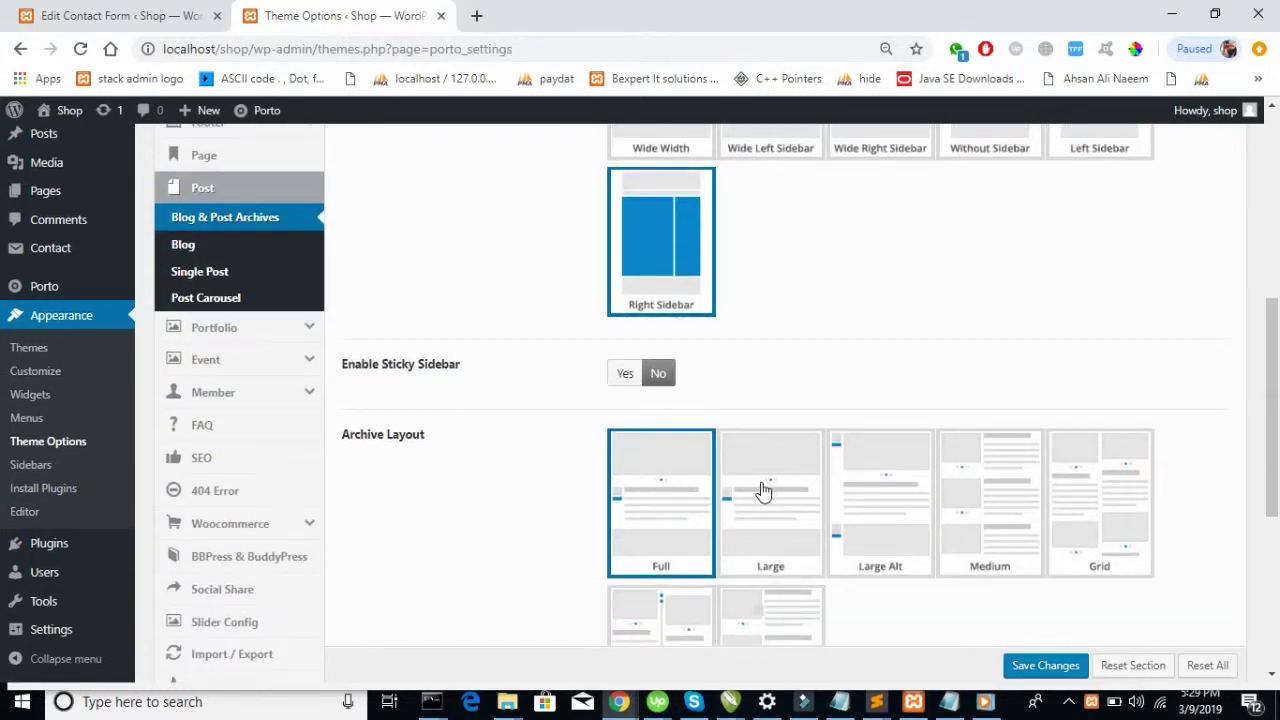
scroll(763, 490, "down", 1)
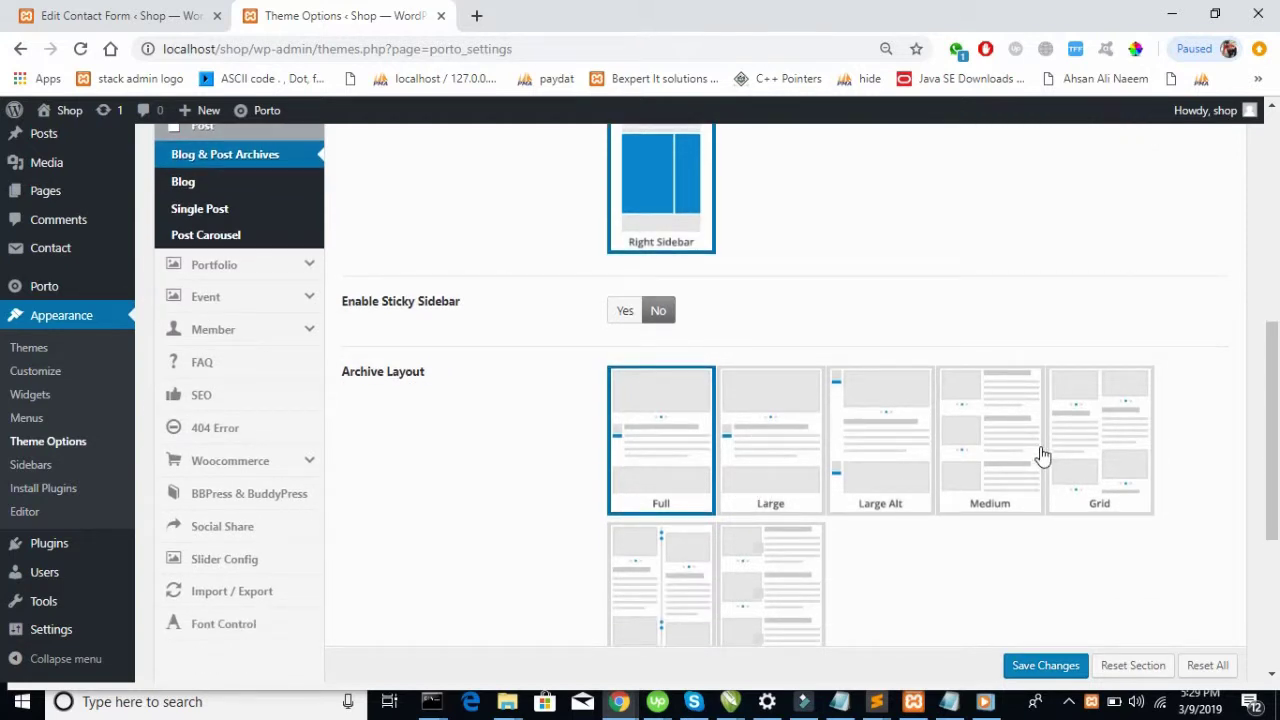
scroll(895, 467, "down", 1)
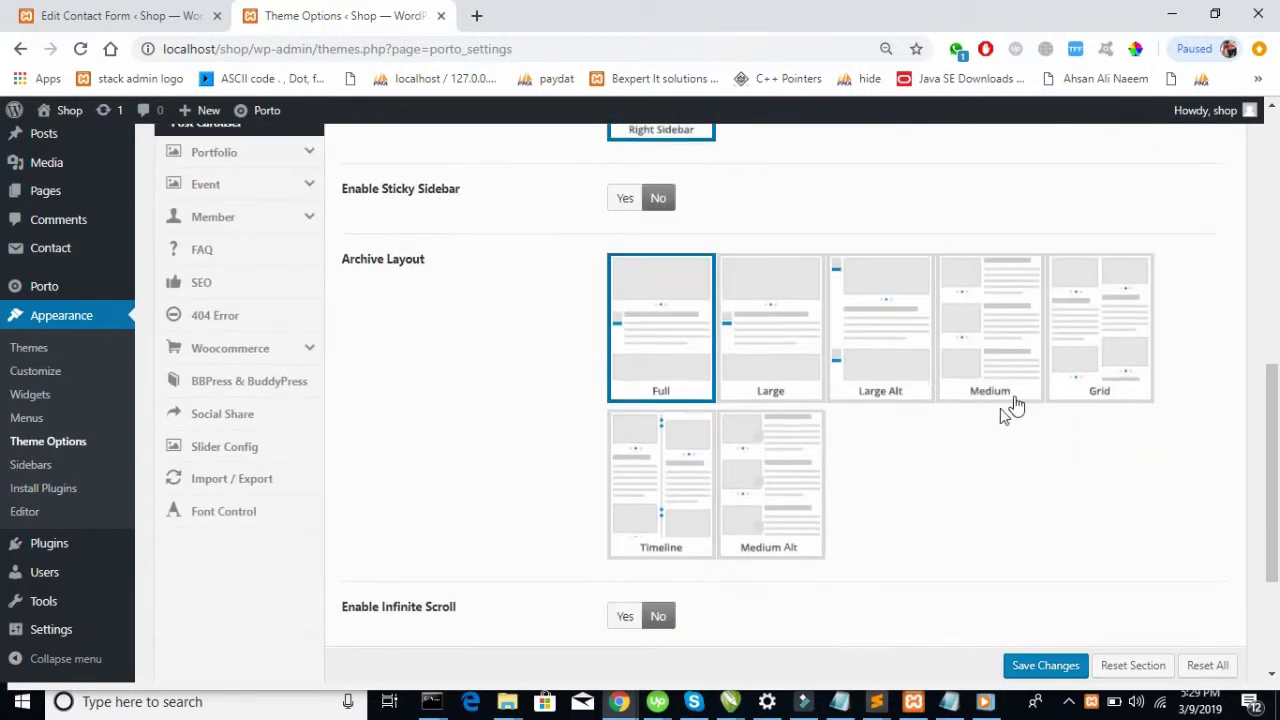
left_click(1020, 337)
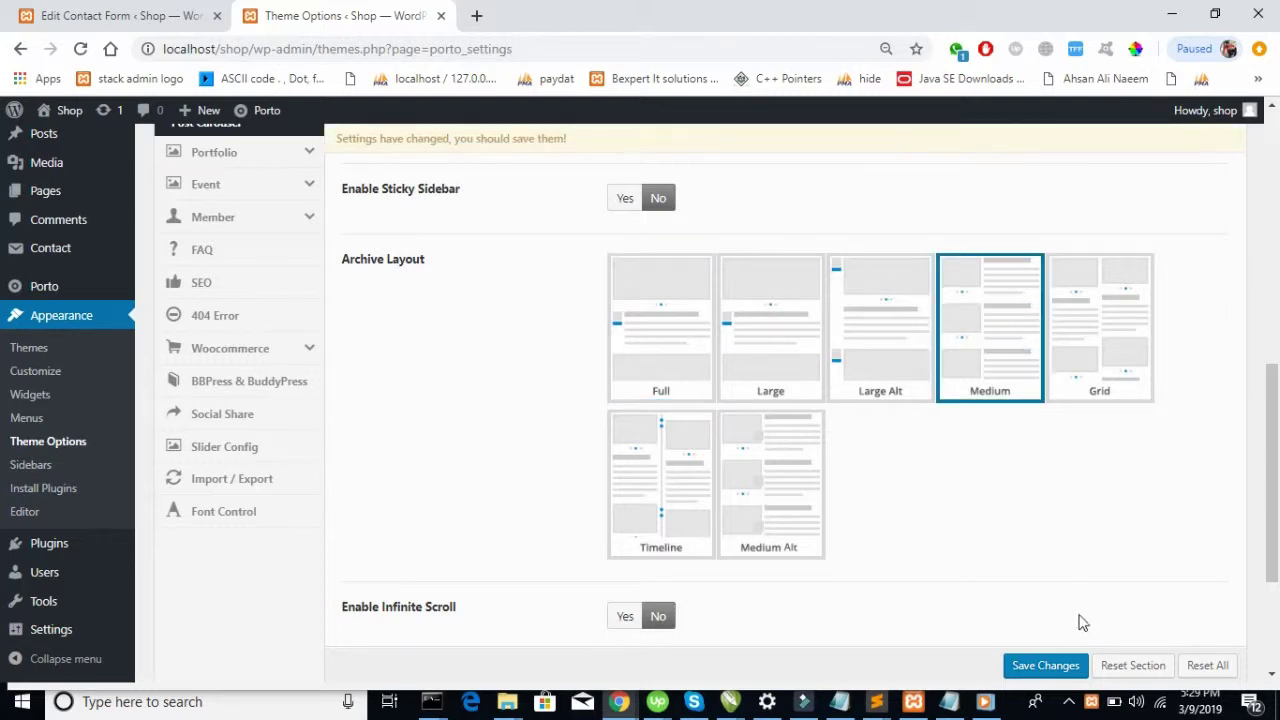
scroll(947, 584, "down", 1)
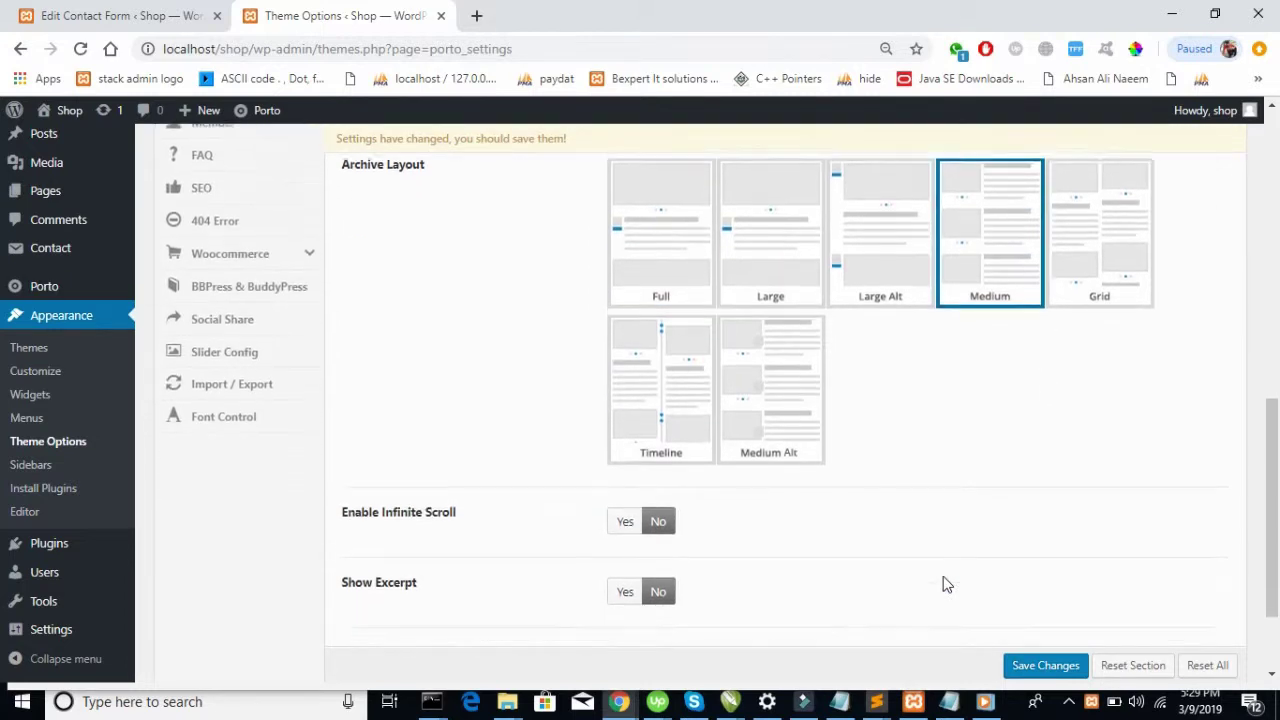
scroll(947, 584, "up", 1)
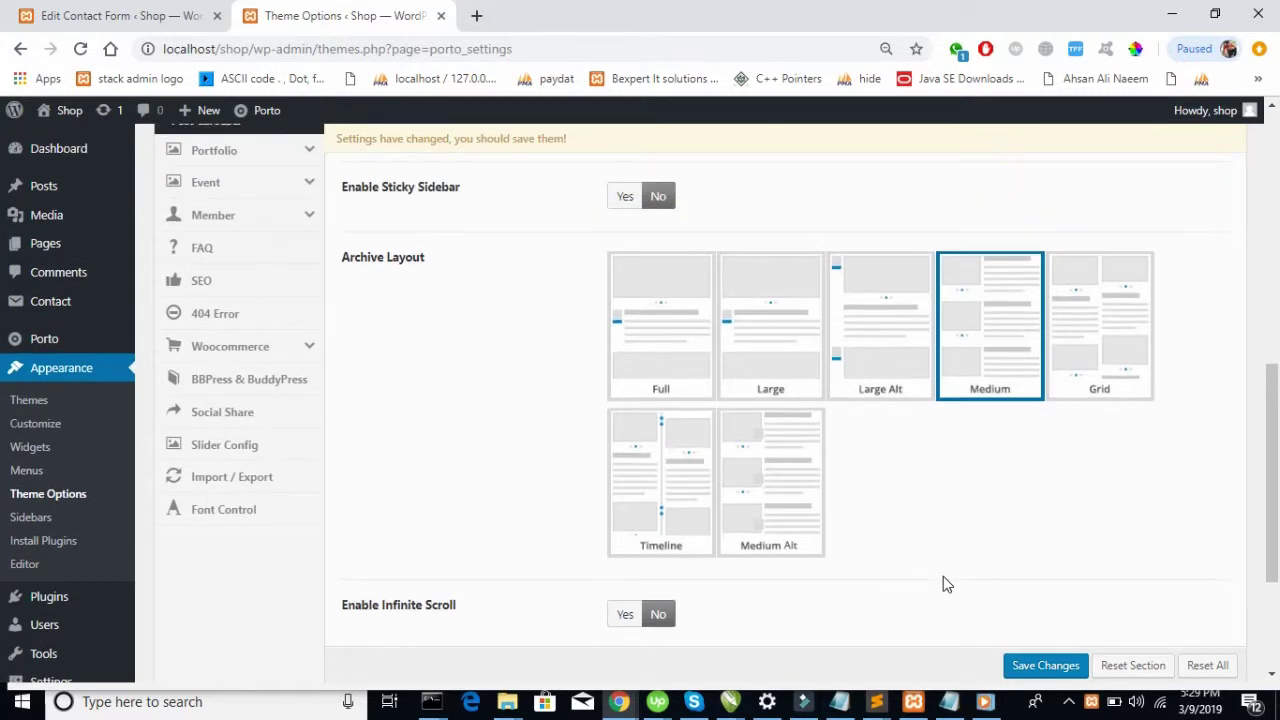
left_click(1050, 667)
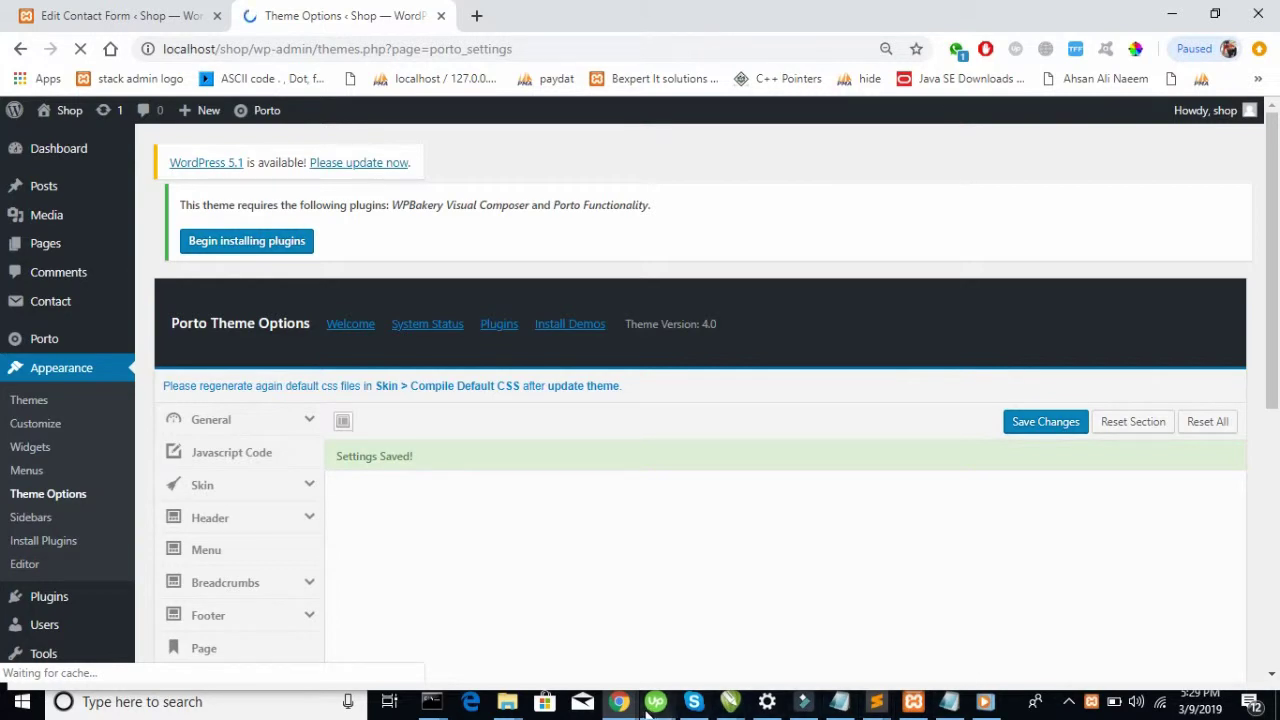
Reload the Blog page in the shop's browser window and examine how the posts are laid out
mouse_move(620, 701)
left_click(733, 600)
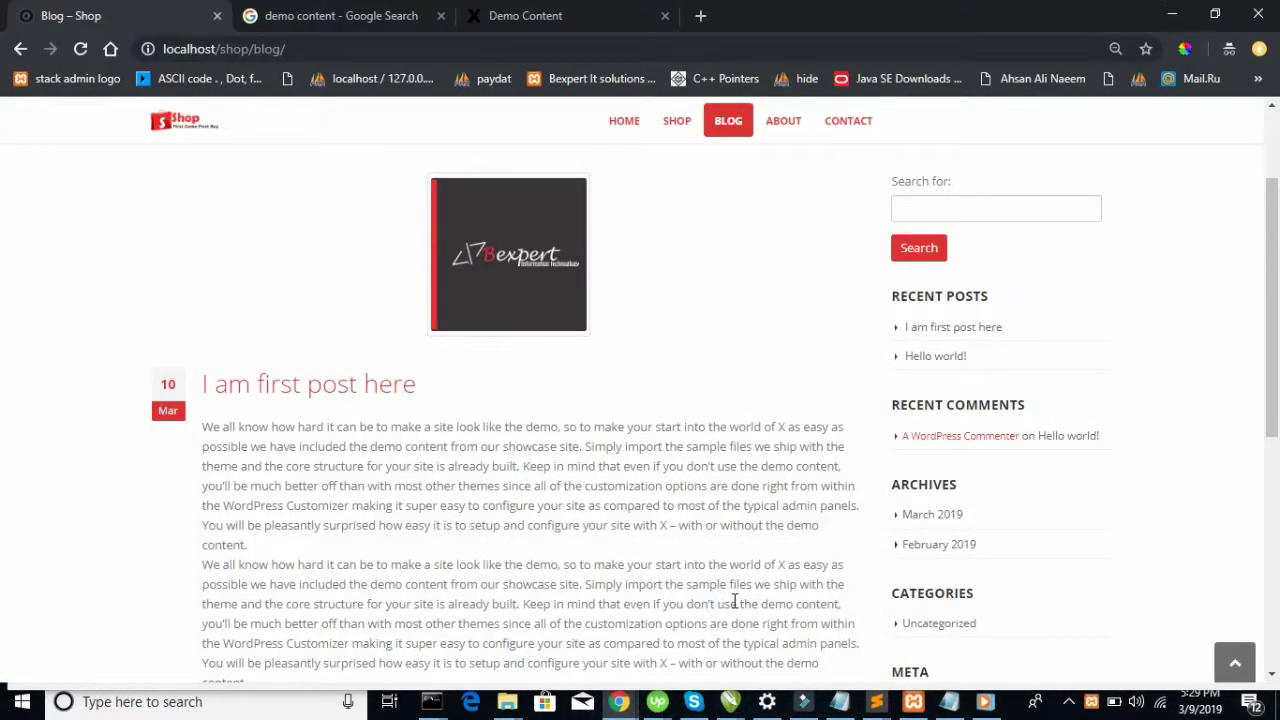
key("F5")
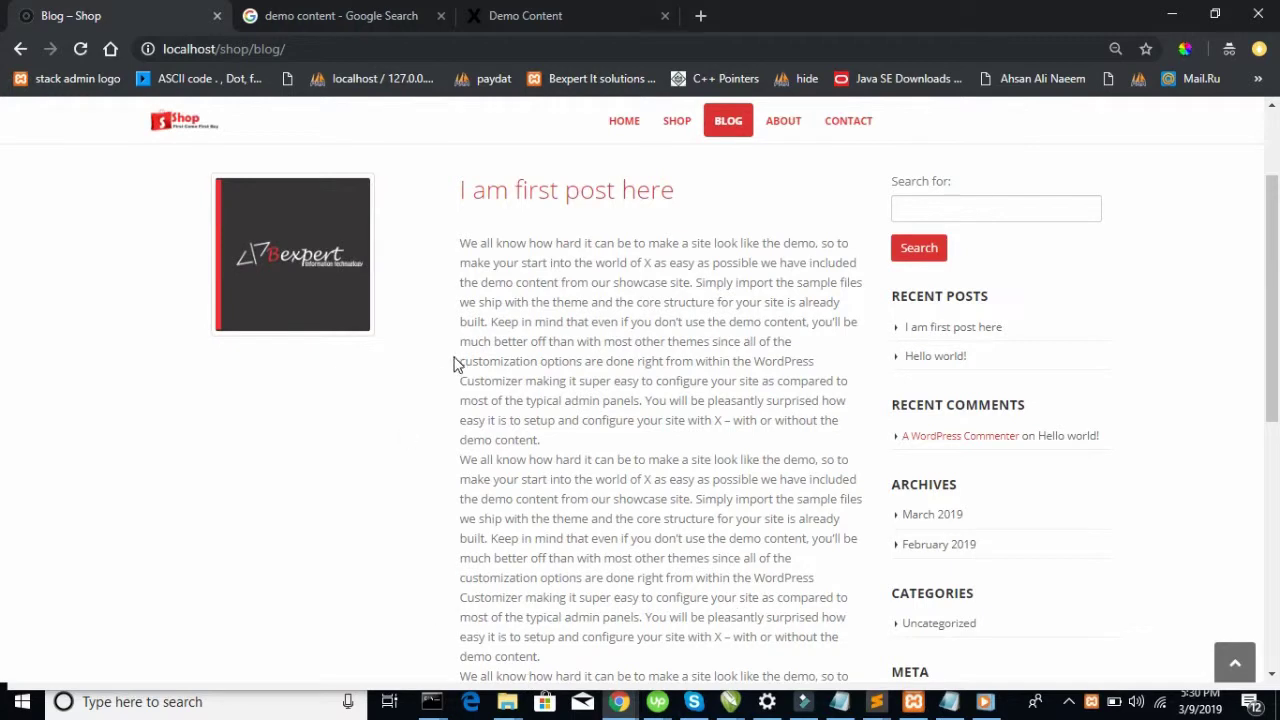
scroll(453, 363, "down", 6)
scroll(453, 363, "up", 2)
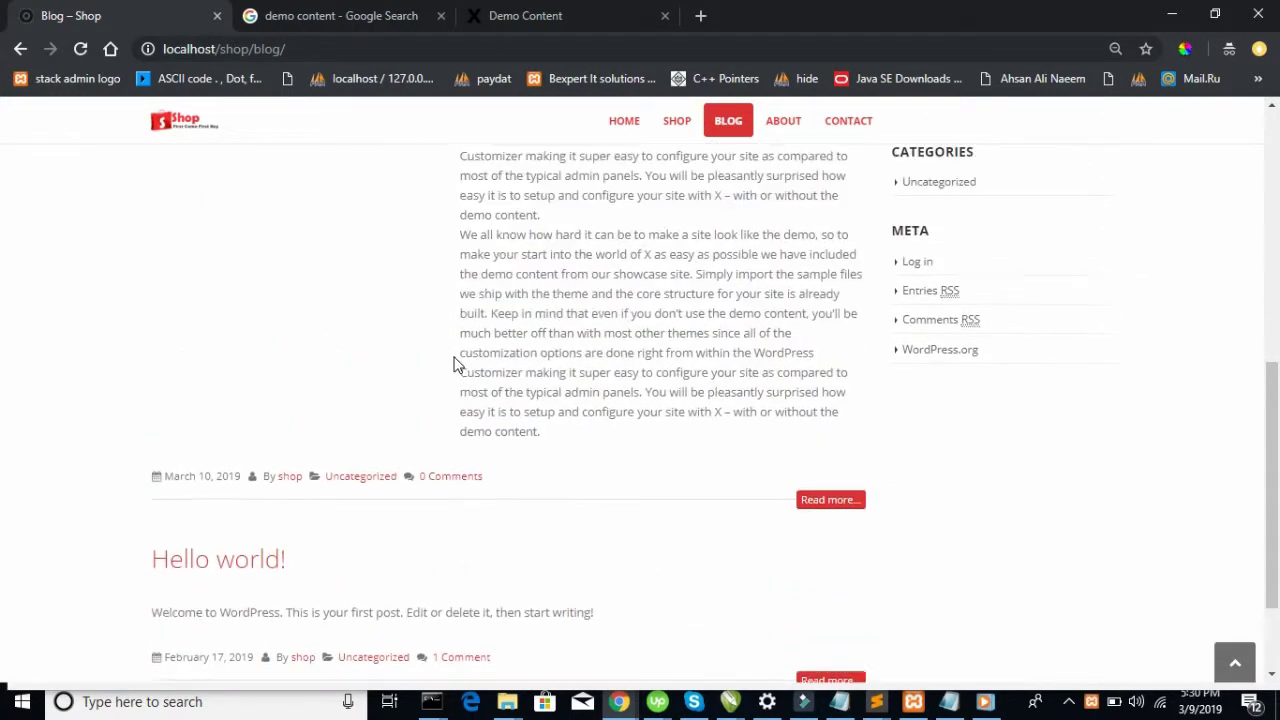
scroll(453, 363, "up", 8)
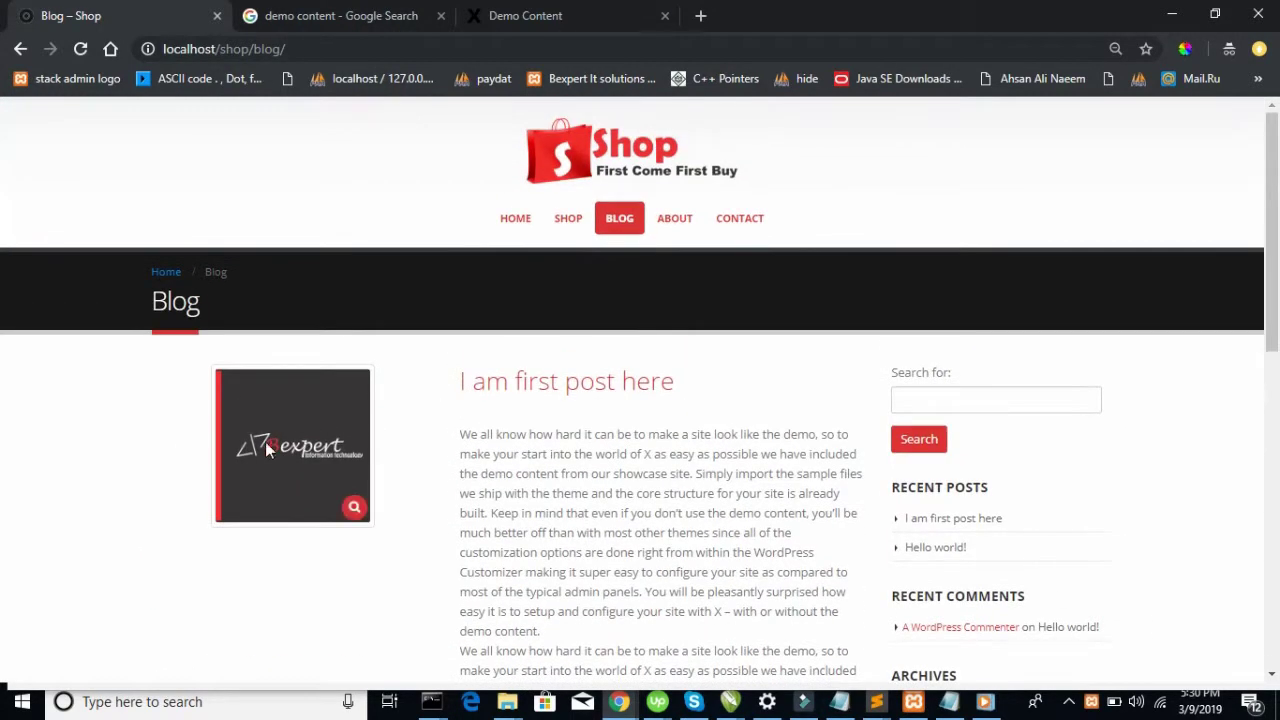
scroll(474, 446, "down", 5)
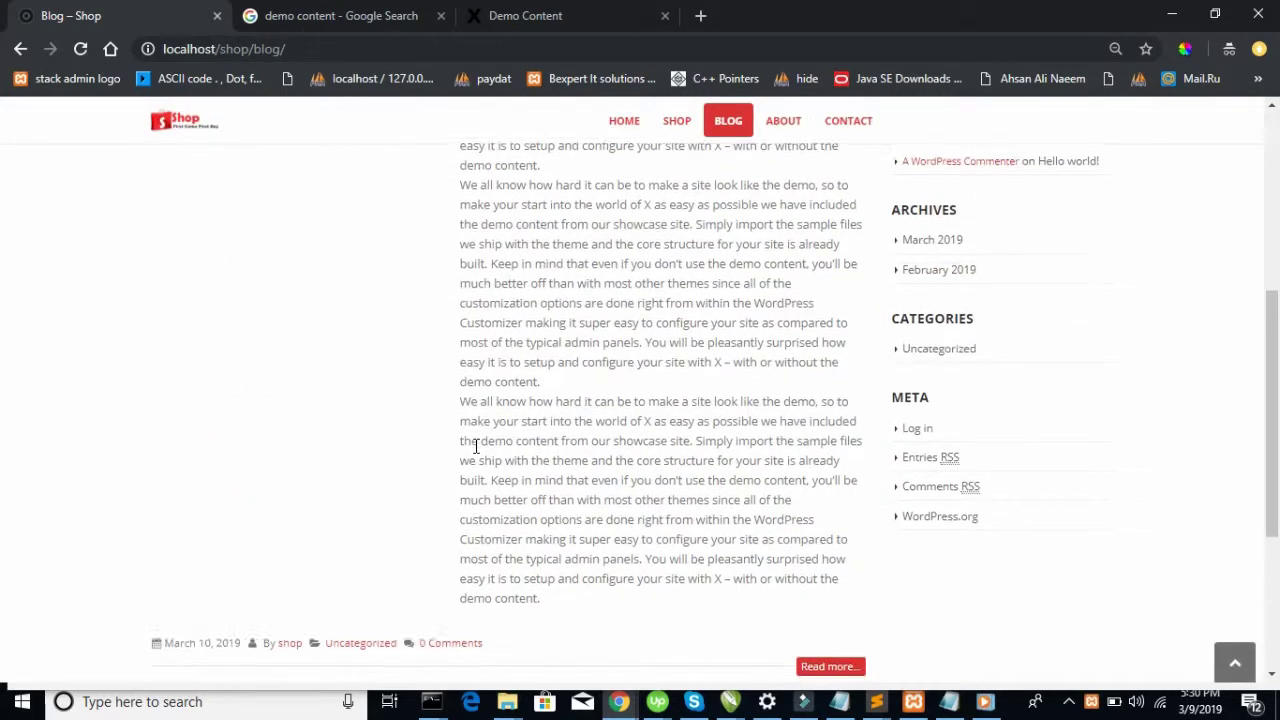
scroll(475, 446, "down", 2)
scroll(476, 452, "up", 2)
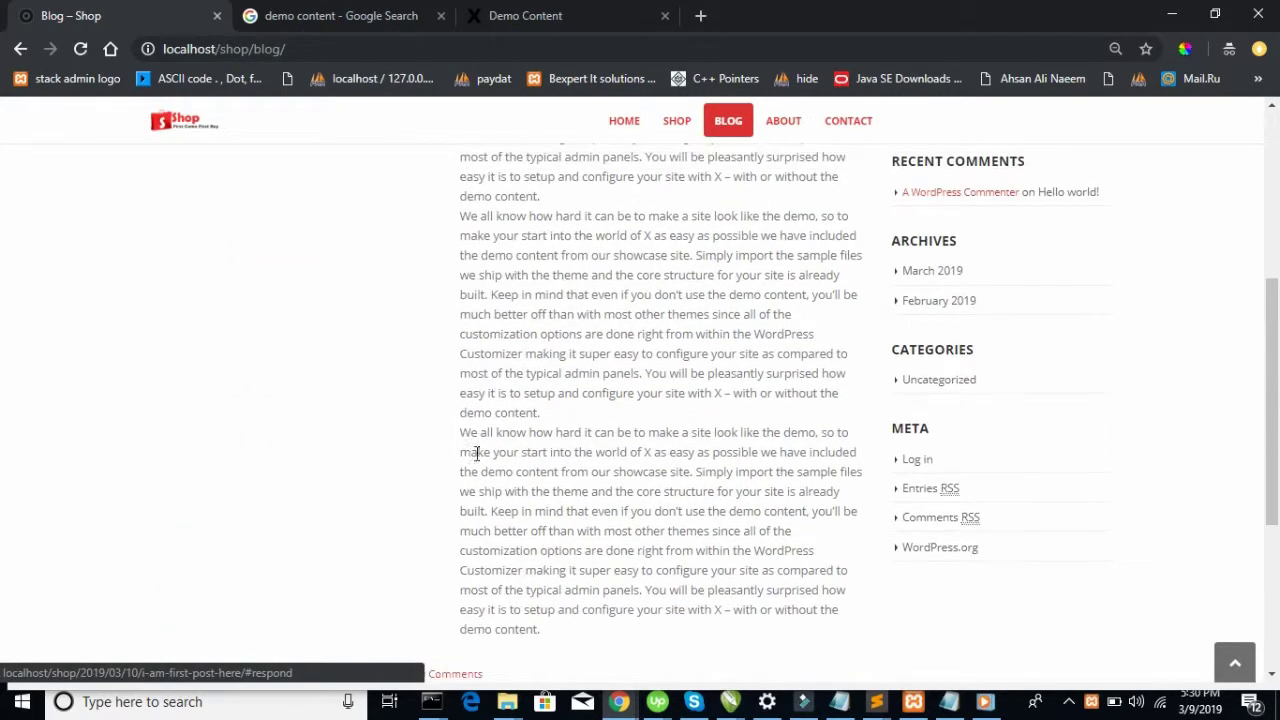
scroll(543, 549, "up", 4)
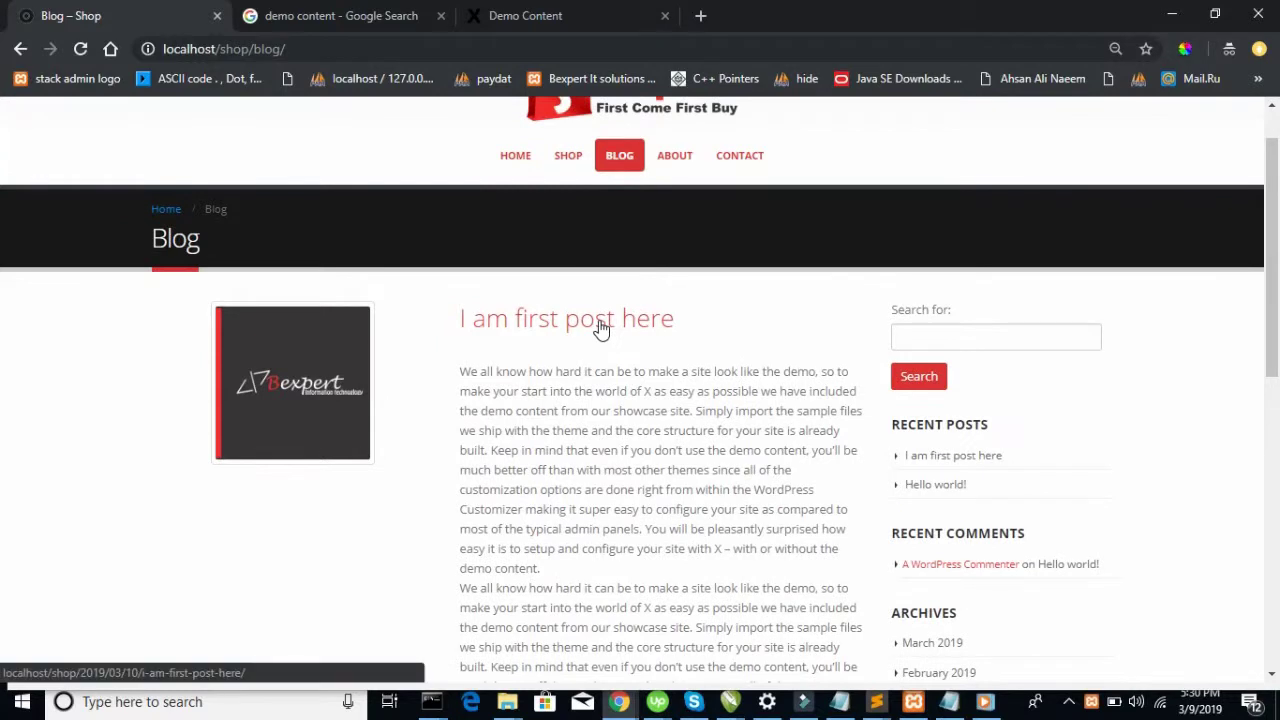
Open the post "I am first post here", look through its text and comment form, and return to the Blog page
left_click(600, 325)
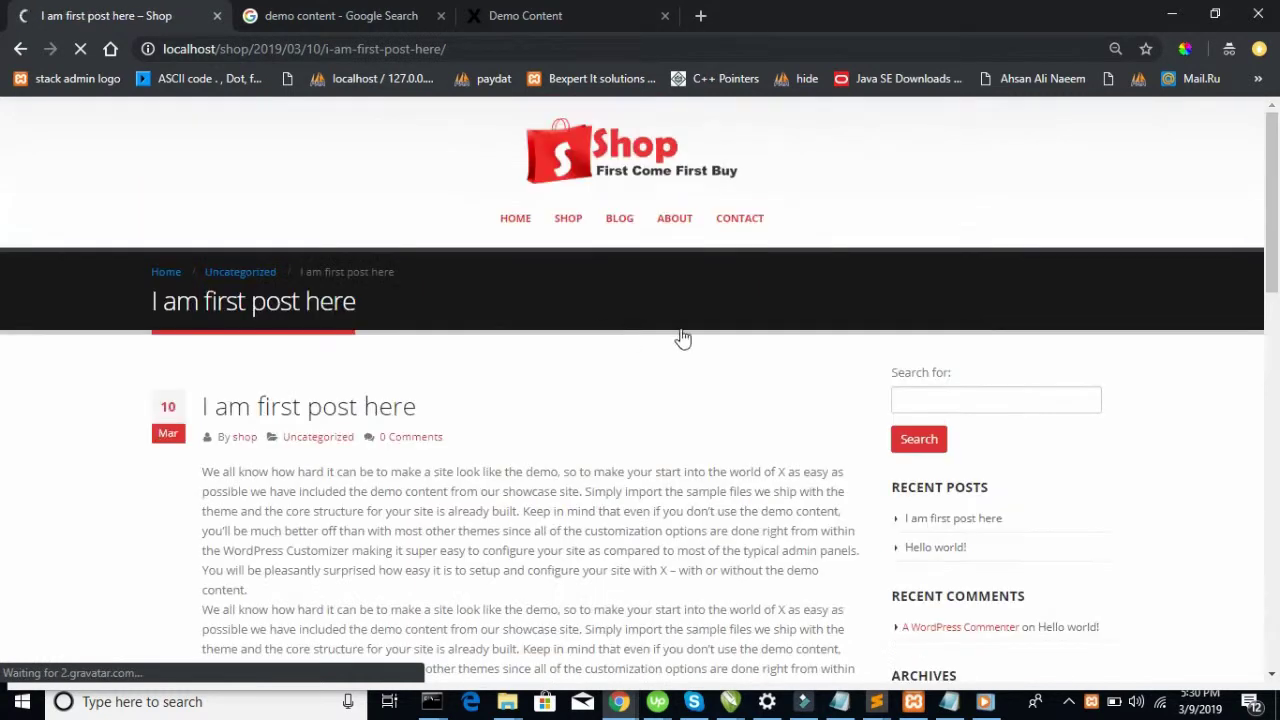
scroll(552, 475, "down", 3)
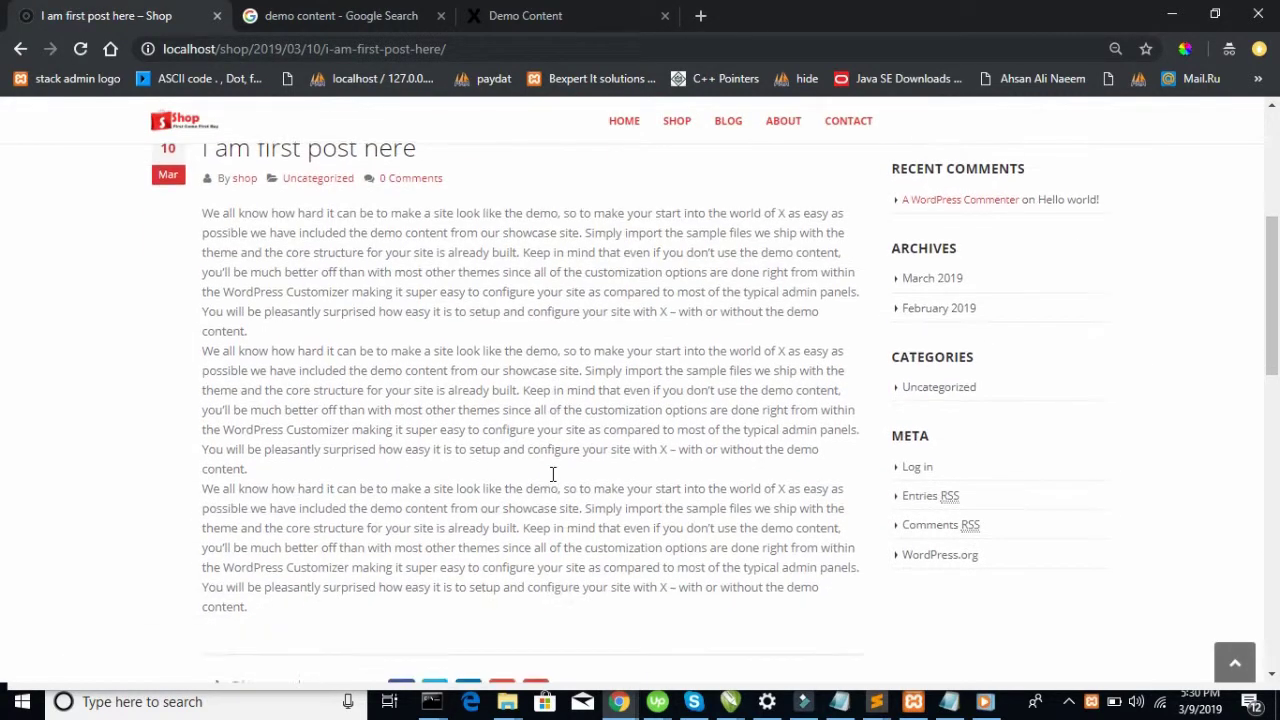
scroll(552, 475, "down", 8)
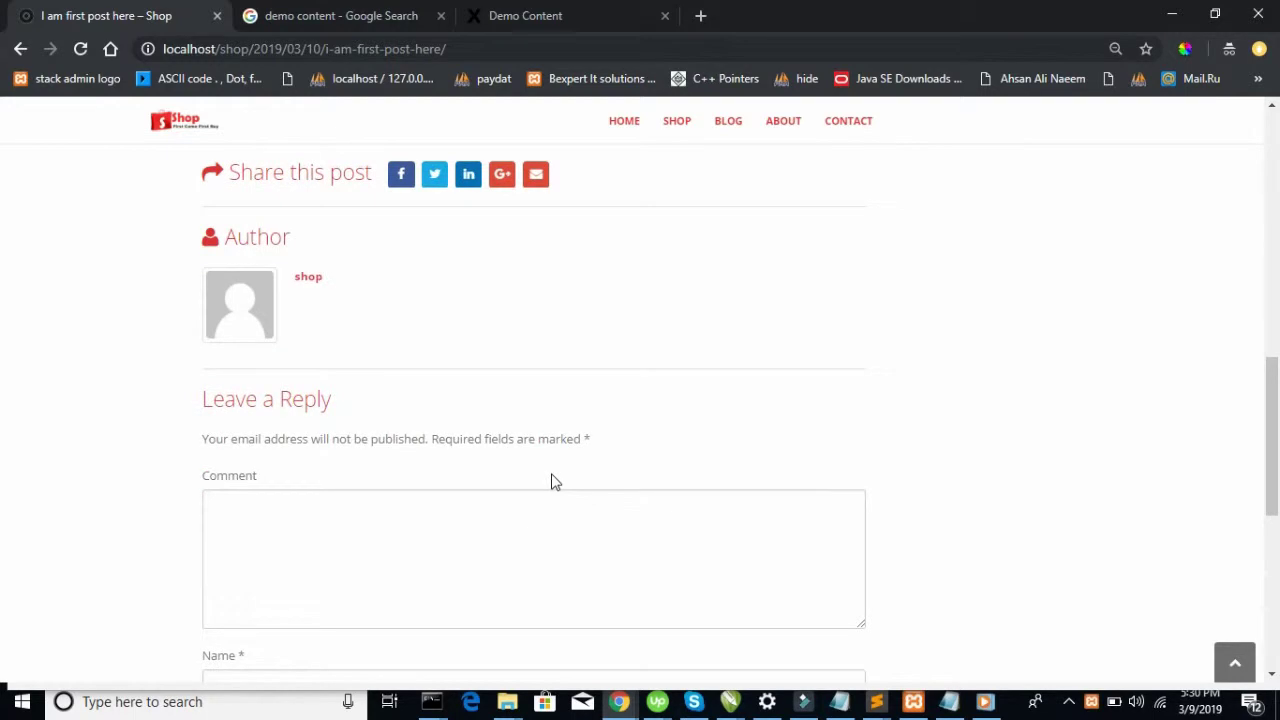
scroll(520, 440, "up", 15)
left_click(20, 48)
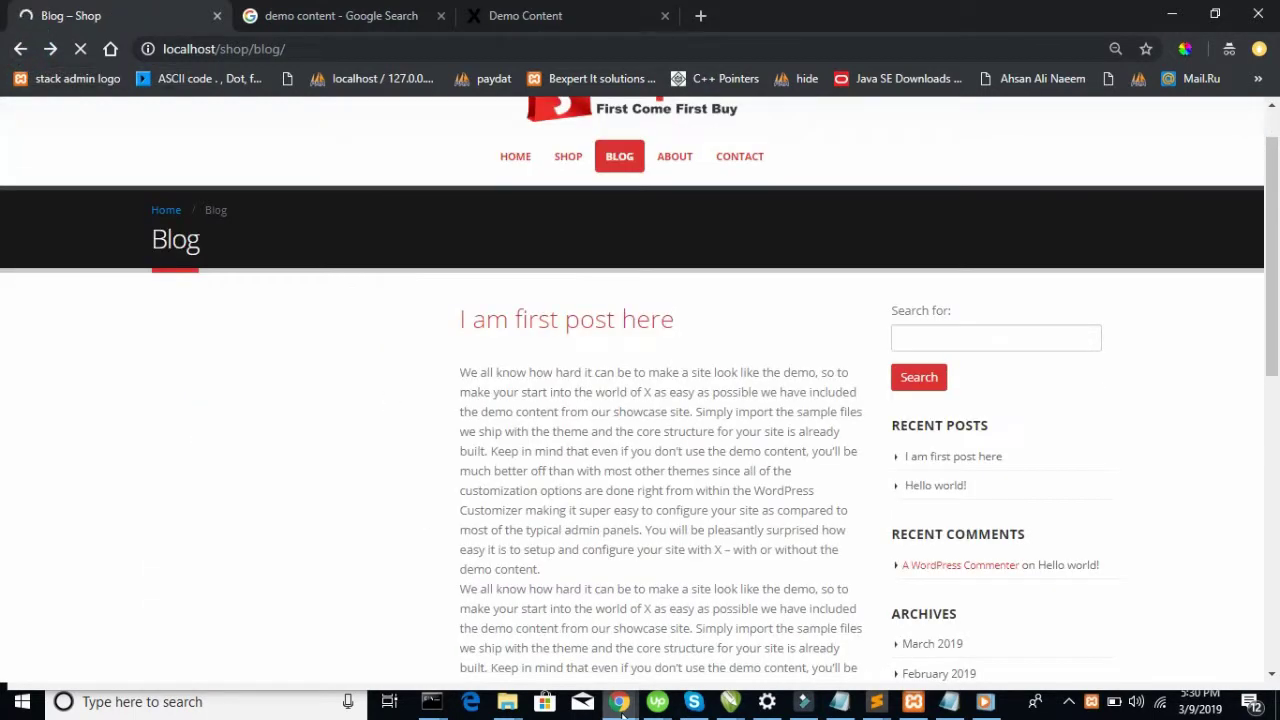
Switch to the Theme Options browser window and enable the sticky sidebar in the Blog & Post Archives settings
mouse_move(620, 701)
left_click(551, 608)
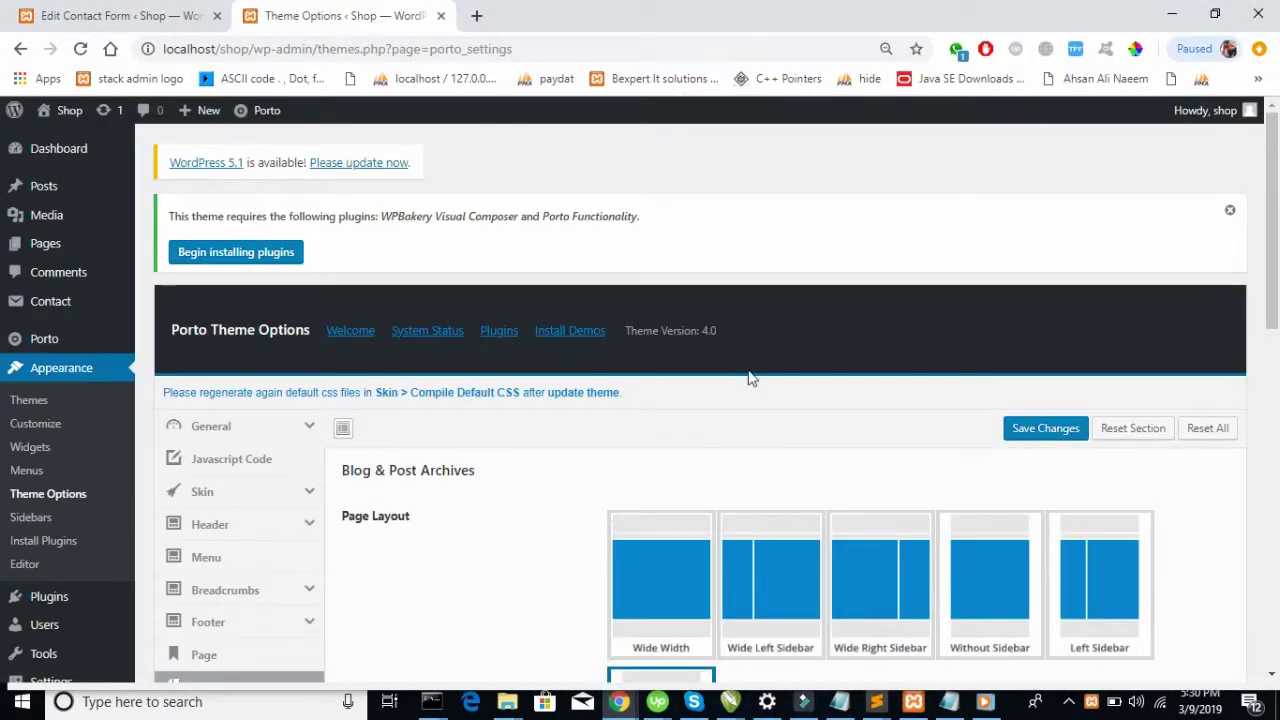
scroll(750, 375, "down", 2)
scroll(752, 377, "down", 3)
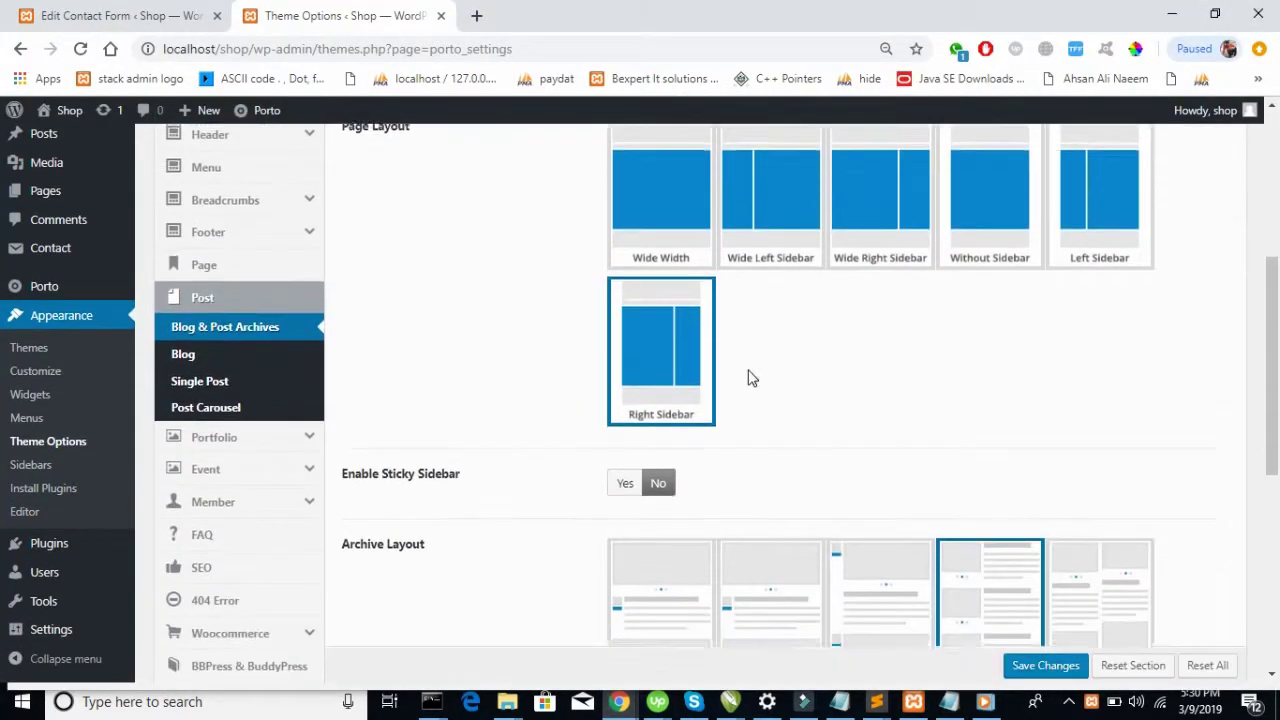
scroll(752, 377, "down", 1)
left_click(618, 333)
Review the archive layout, infinite scroll, excerpt and date format options, and save the theme changes
scroll(737, 351, "down", 3)
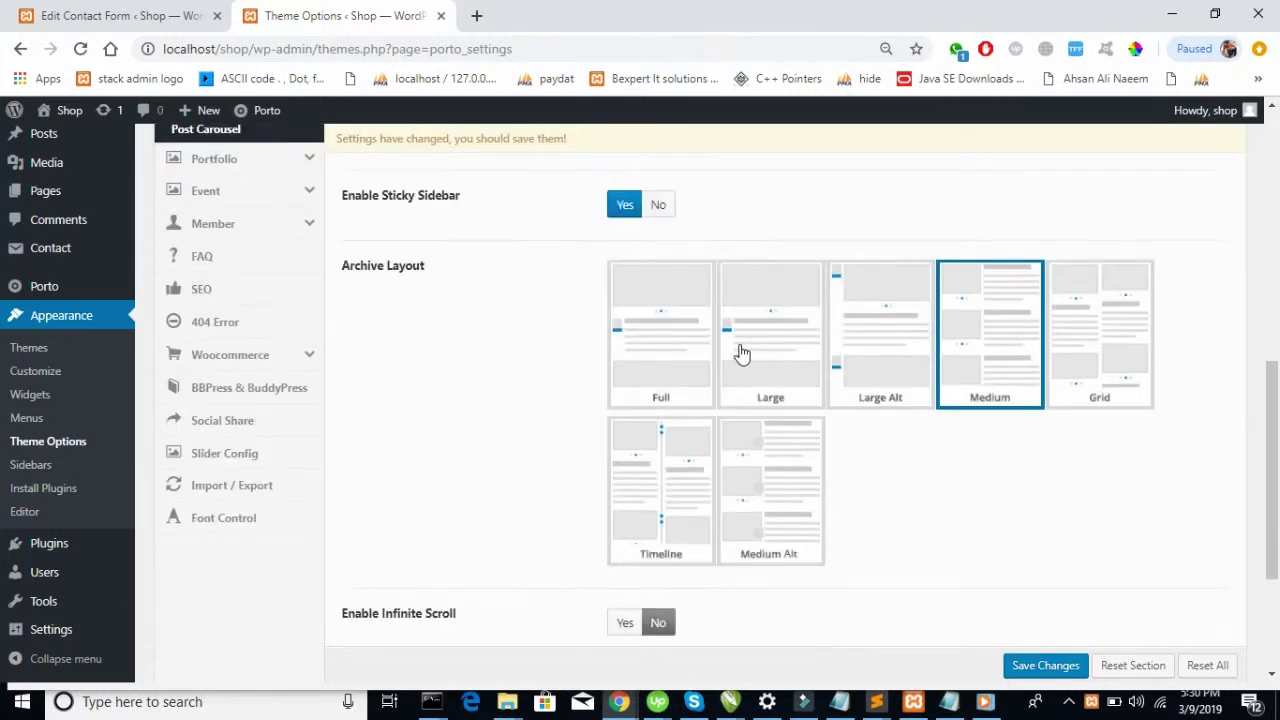
scroll(740, 352, "down", 1)
left_click(626, 383)
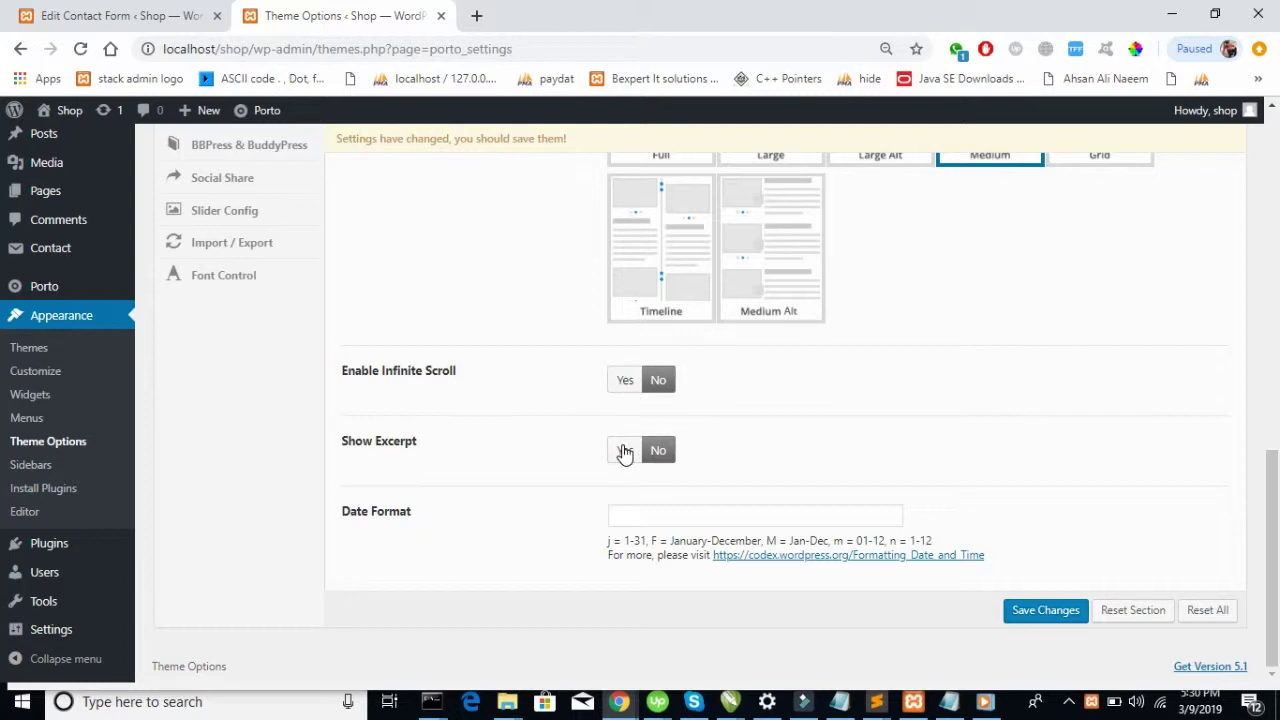
scroll(697, 472, "up", 4)
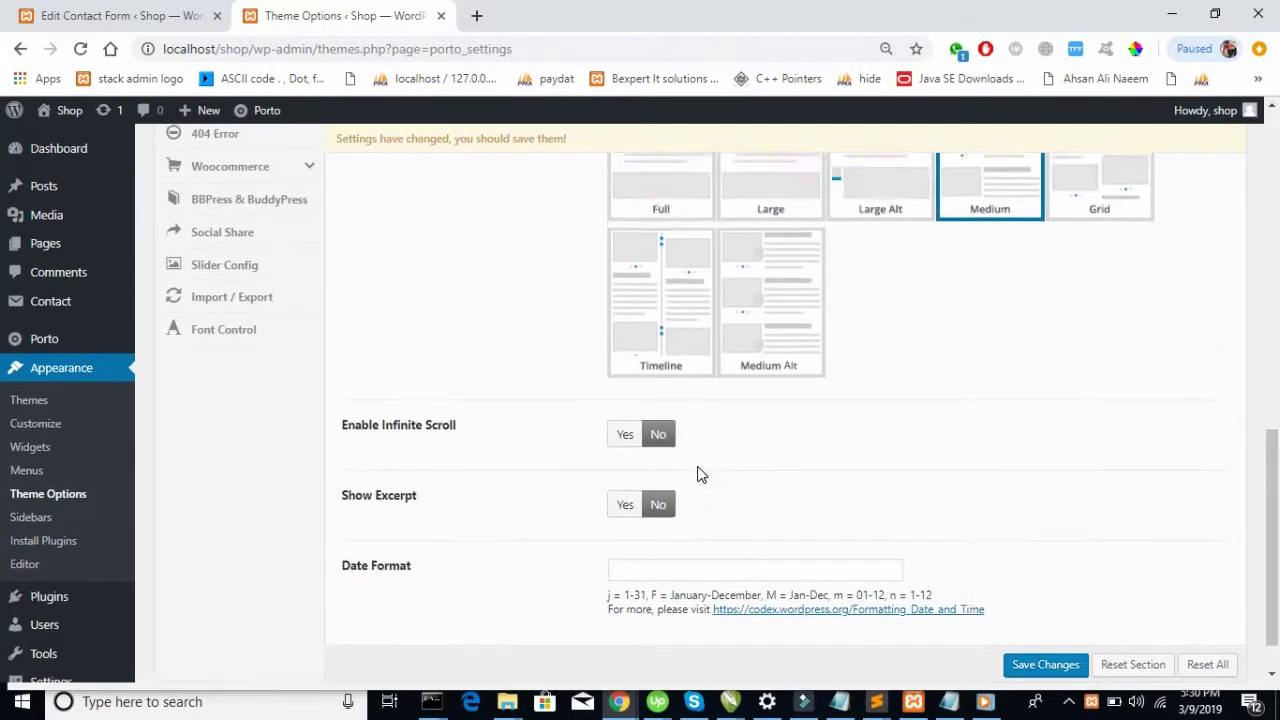
scroll(698, 475, "up", 5)
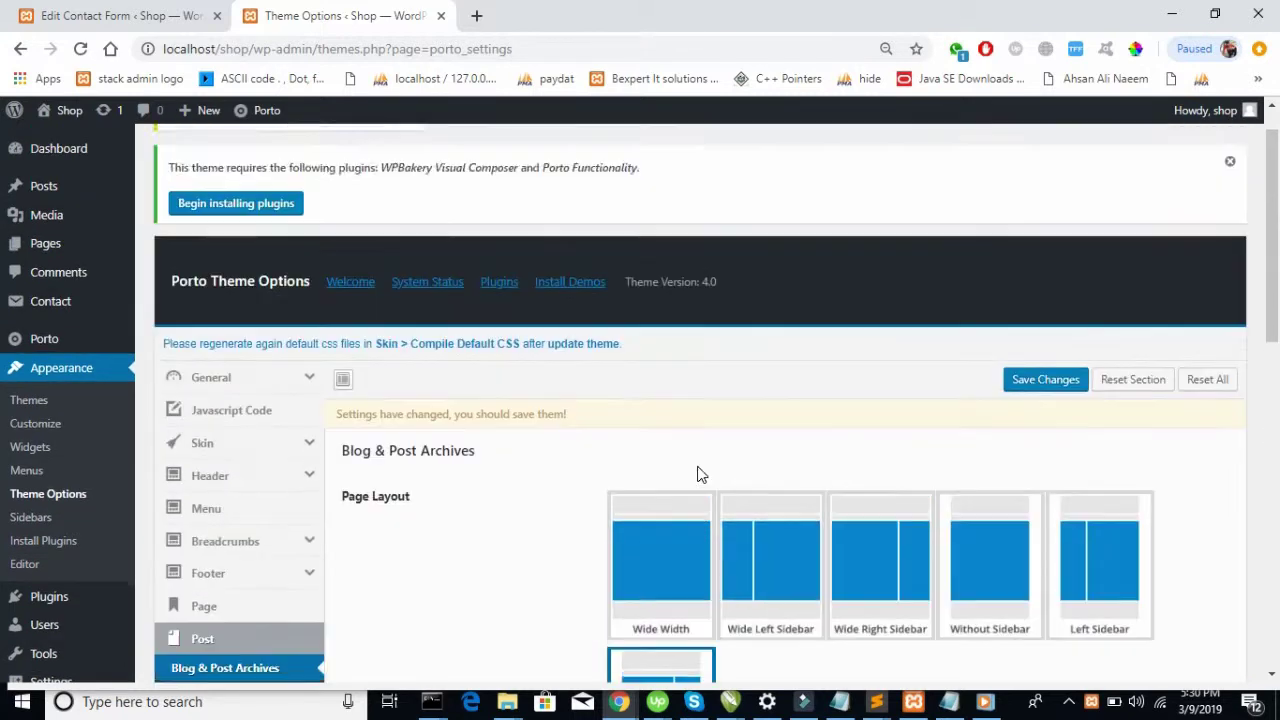
scroll(698, 475, "down", 2)
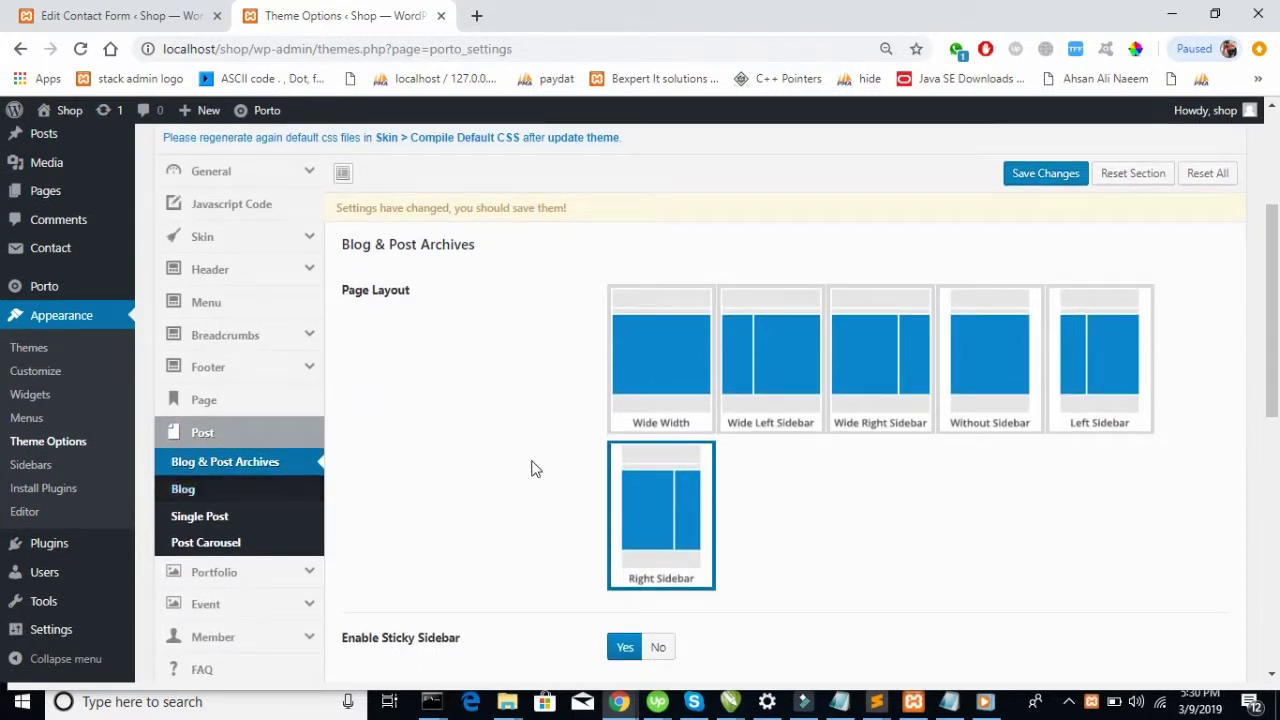
scroll(531, 466, "down", 2)
scroll(531, 466, "down", 4)
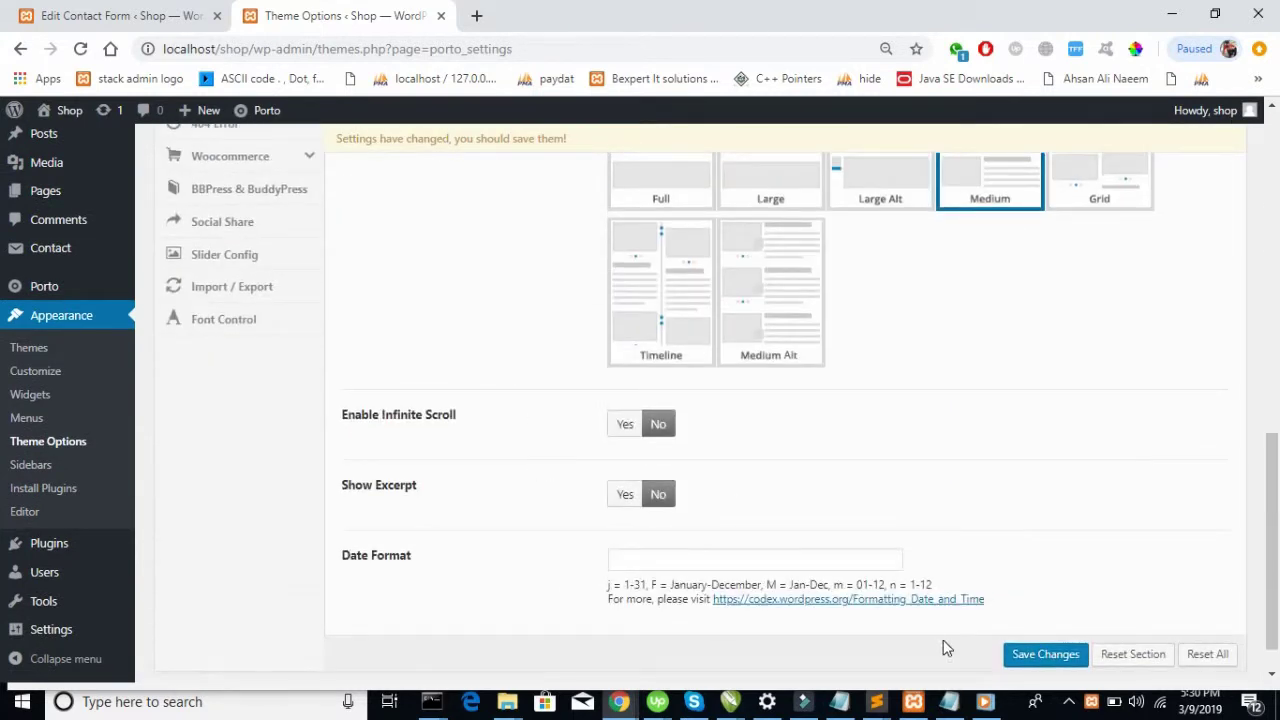
left_click(1010, 654)
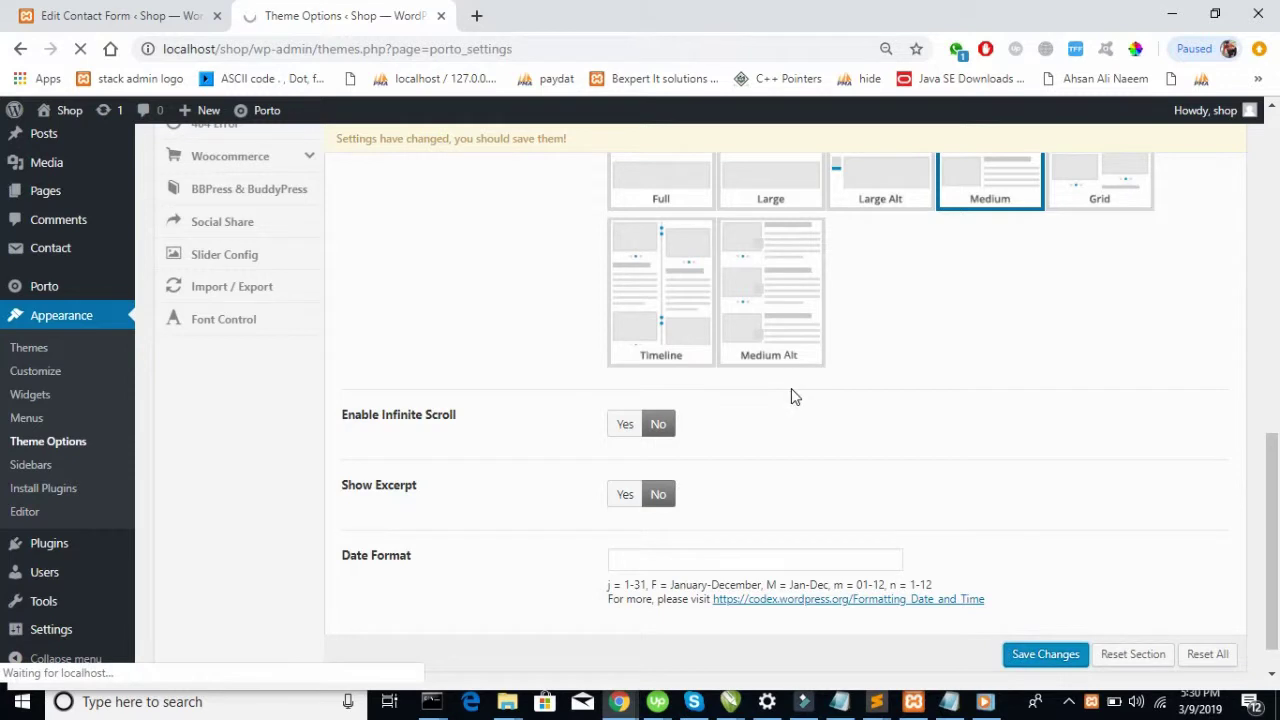
scroll(791, 397, "up", 1)
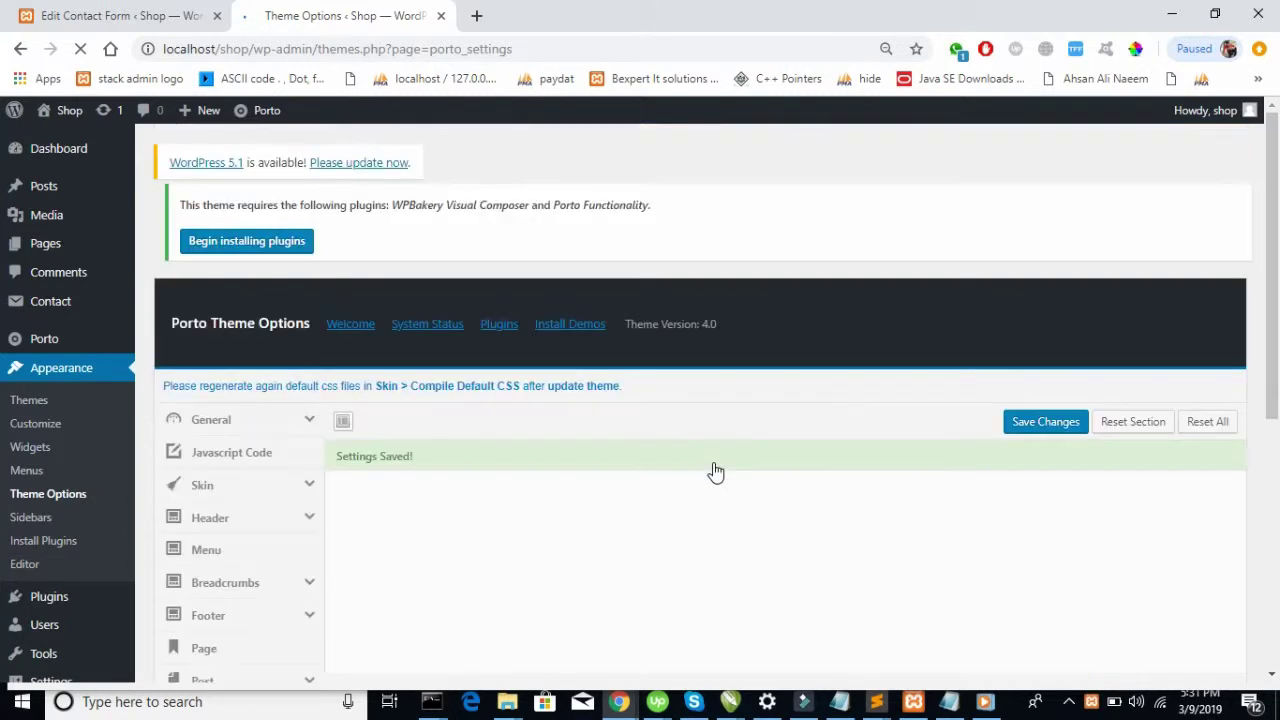
Show the Blog settings of the Post section and examine the Blog Banner Position choices and the remaining fields
scroll(288, 540, "down", 3)
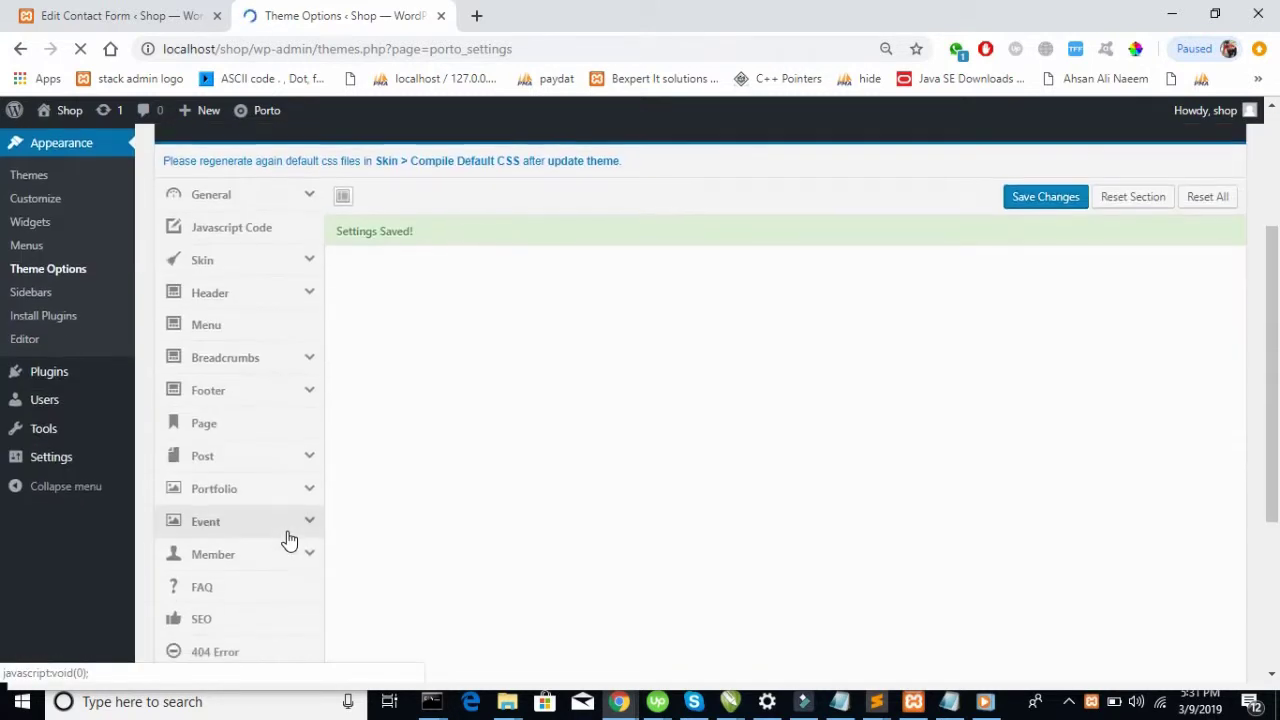
left_click(298, 385)
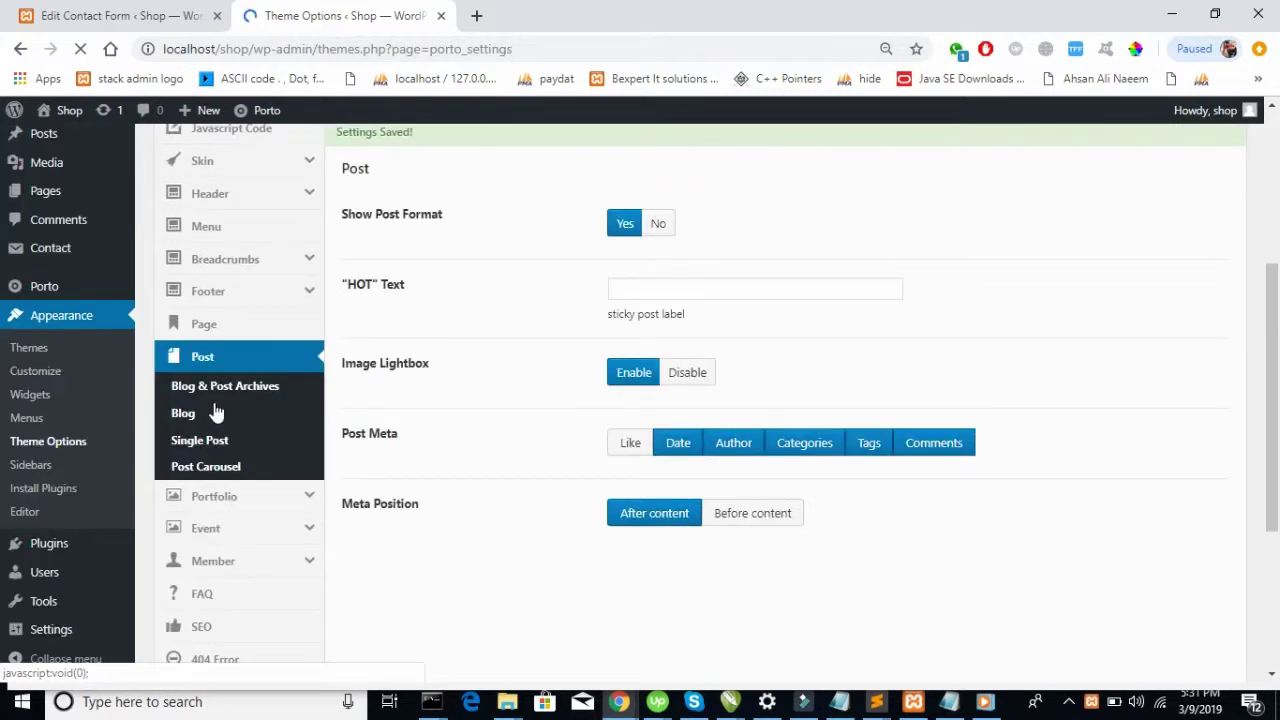
left_click(206, 390)
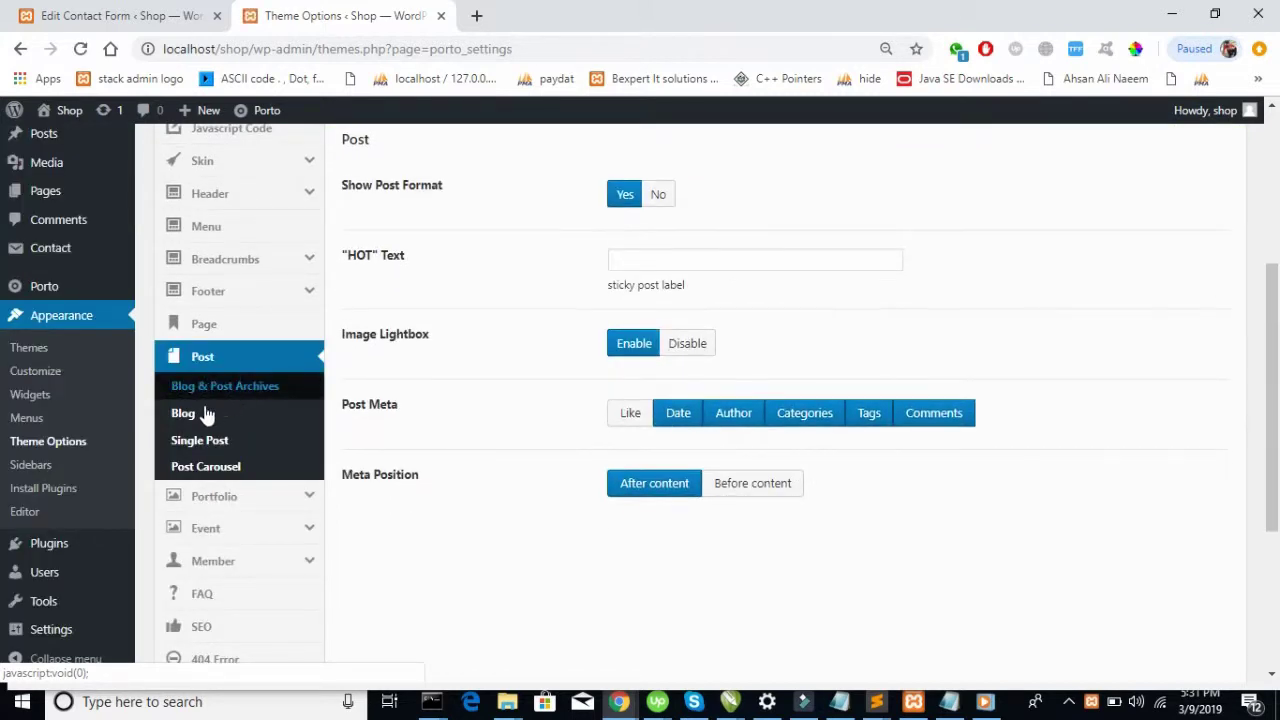
left_click(198, 415)
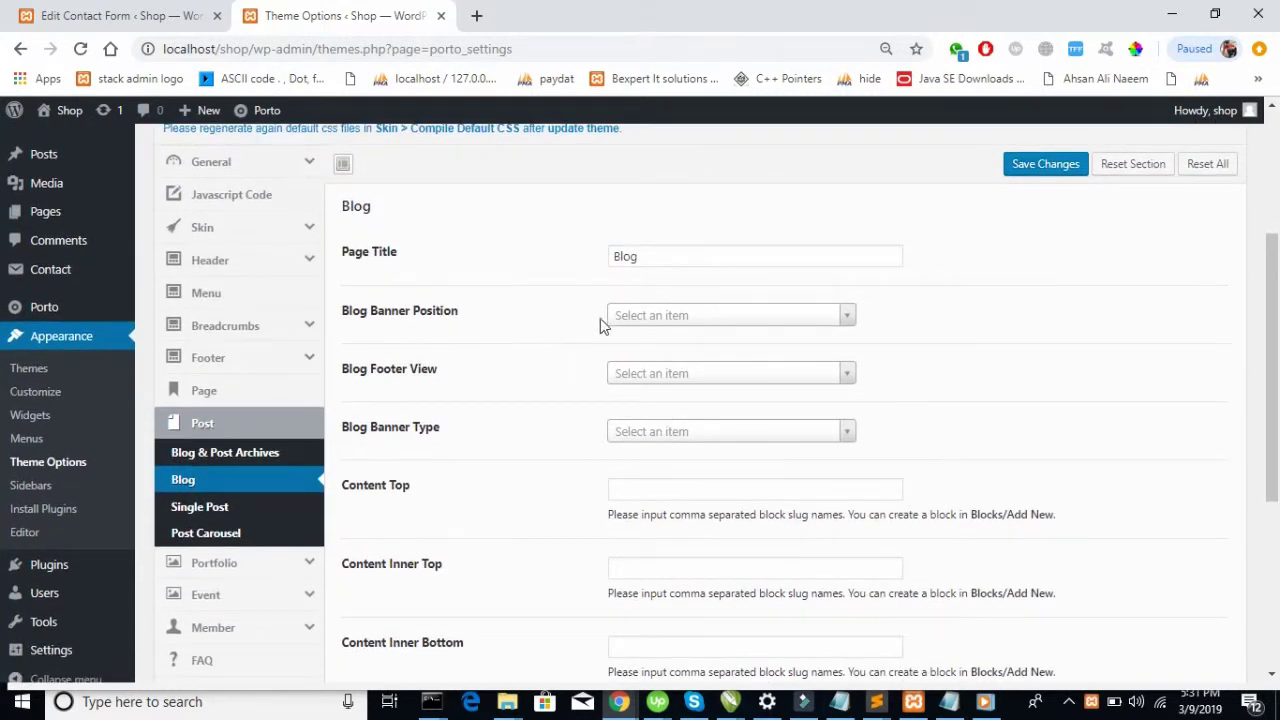
left_click(631, 317)
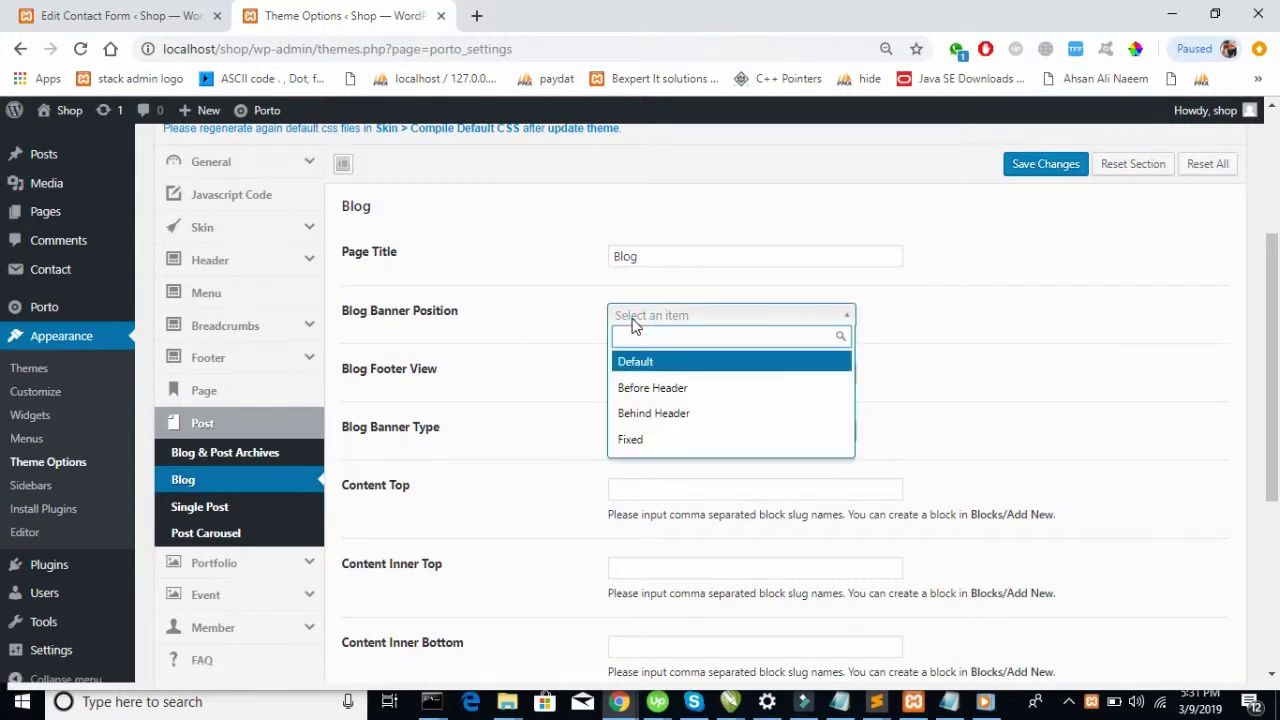
left_click(500, 337)
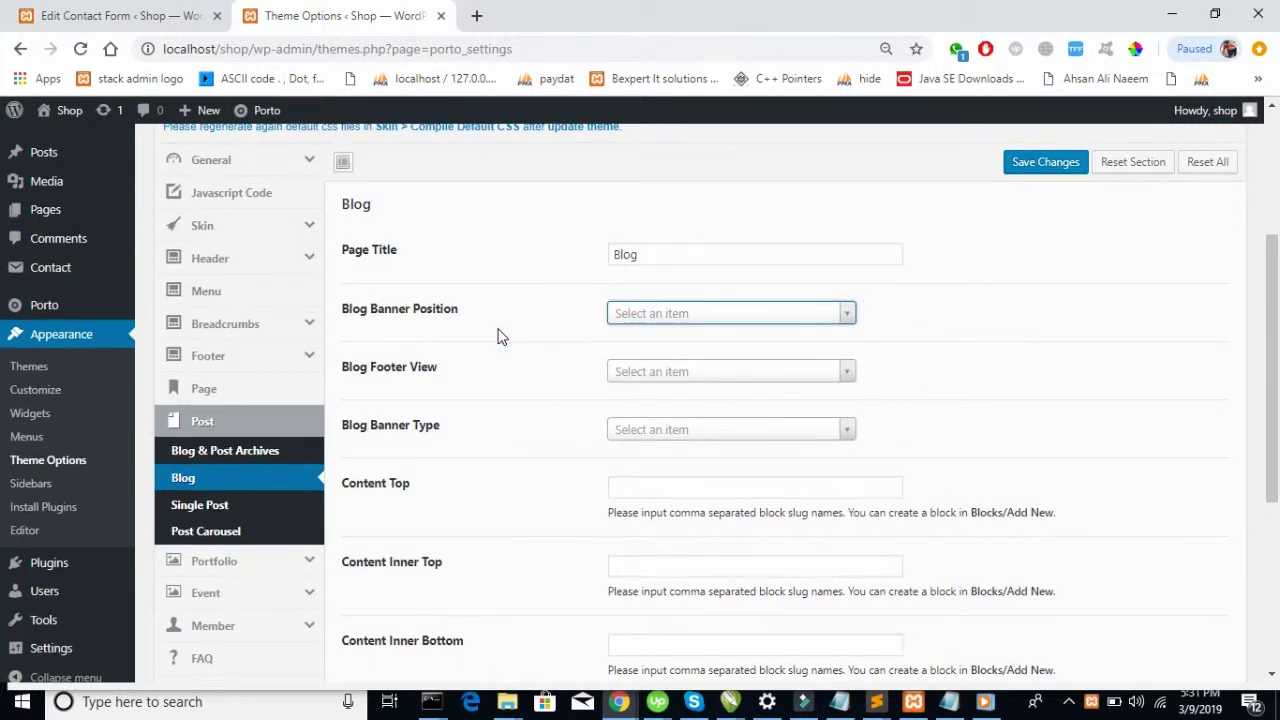
scroll(500, 337, "down", 3)
scroll(500, 337, "down", 1)
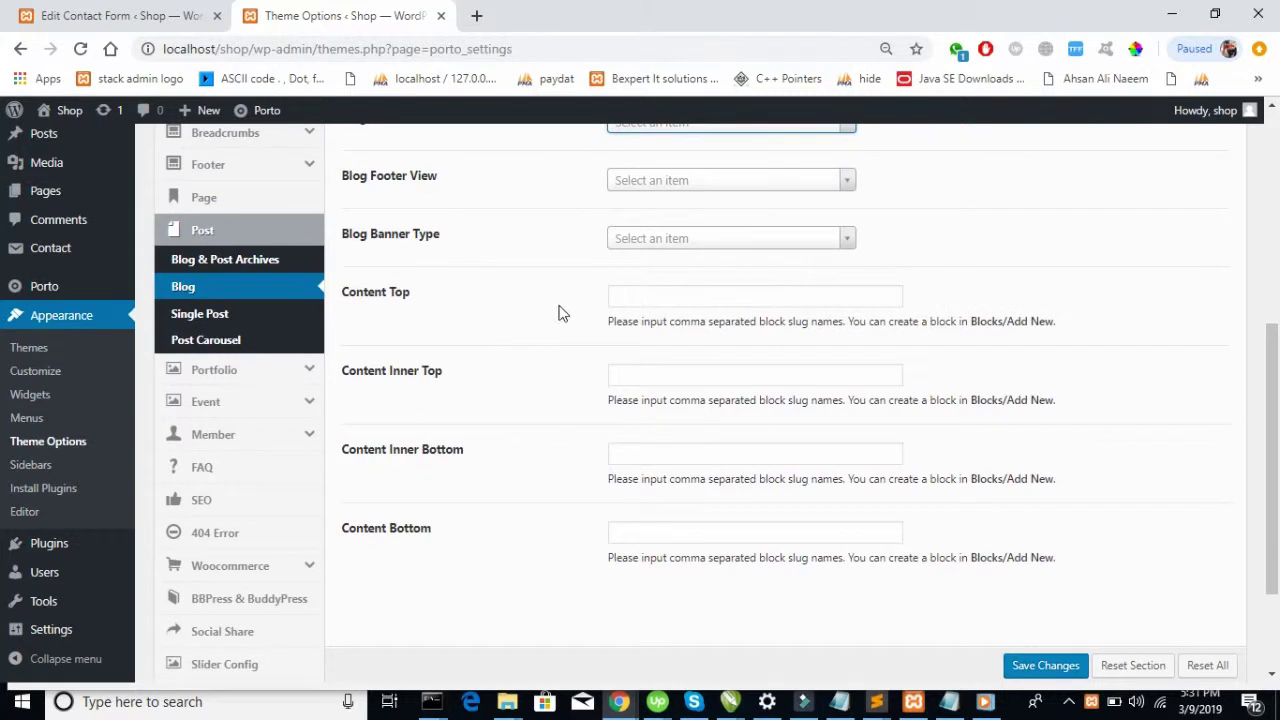
Read the notes on block slug names for the Content Top and Content Inner Top fields
left_click(689, 307)
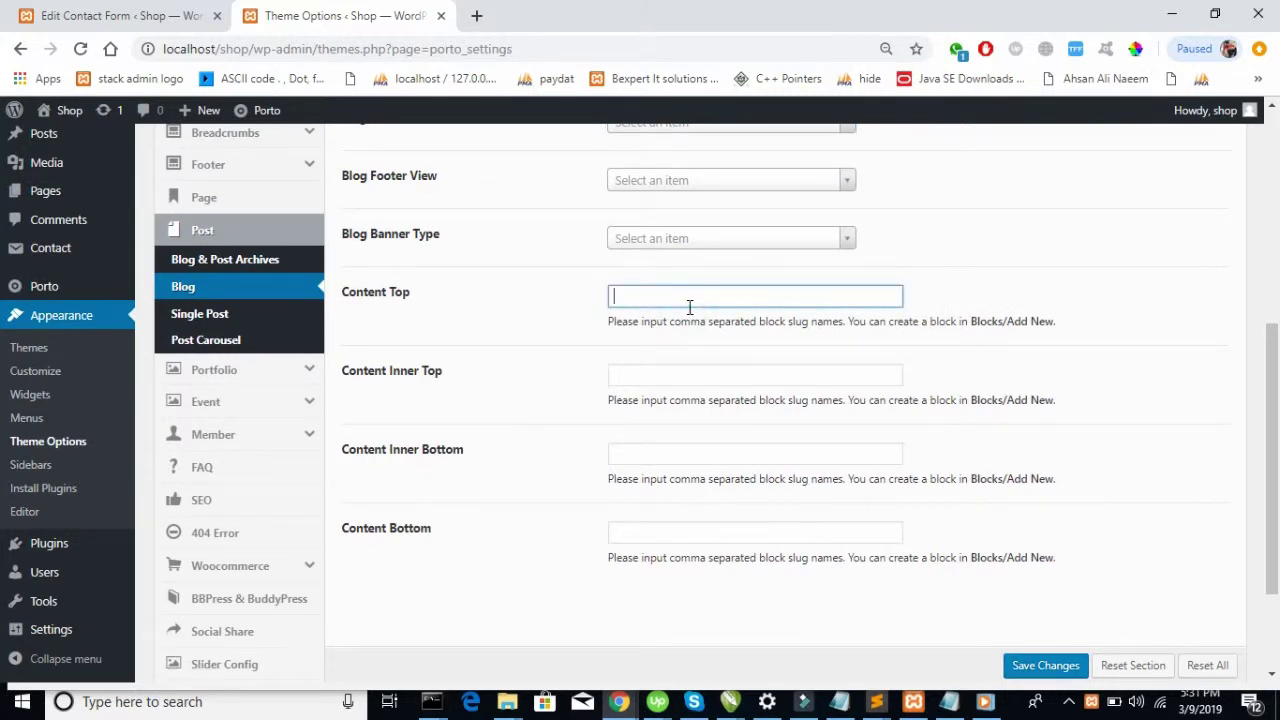
left_click(1038, 310)
left_click_drag(873, 329, 1064, 316)
left_click(1064, 316)
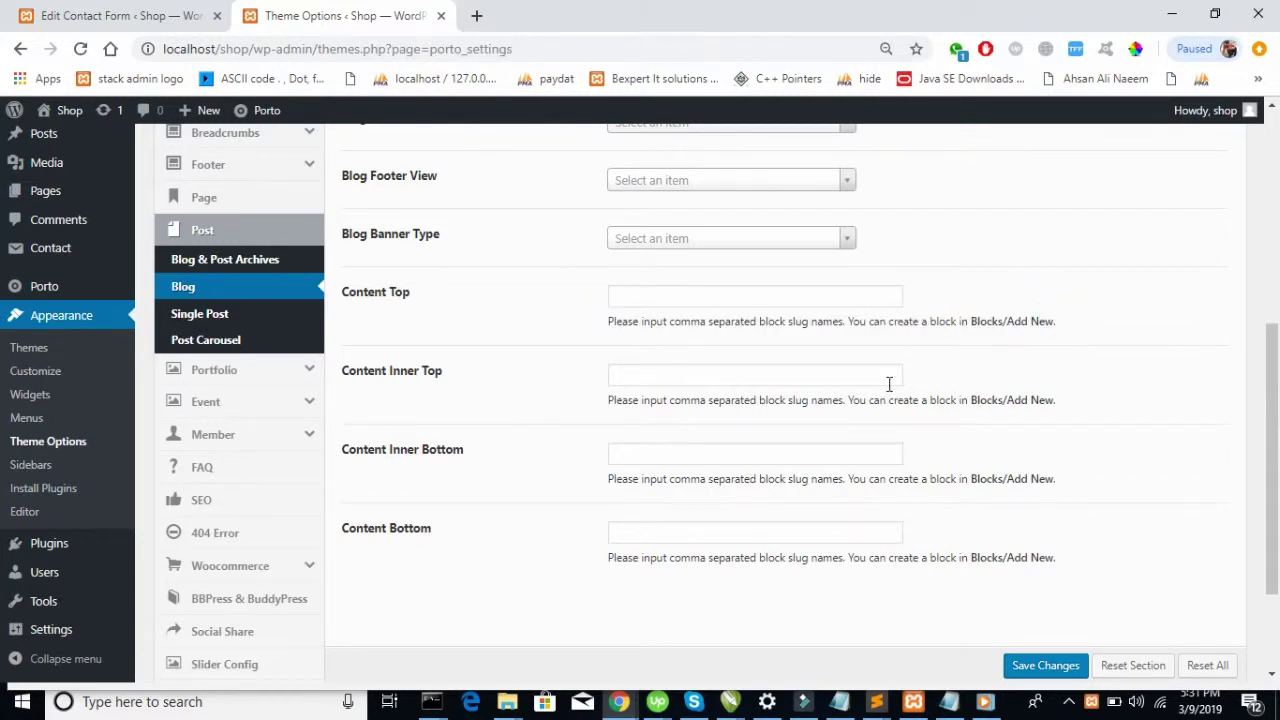
left_click_drag(820, 400, 1069, 409)
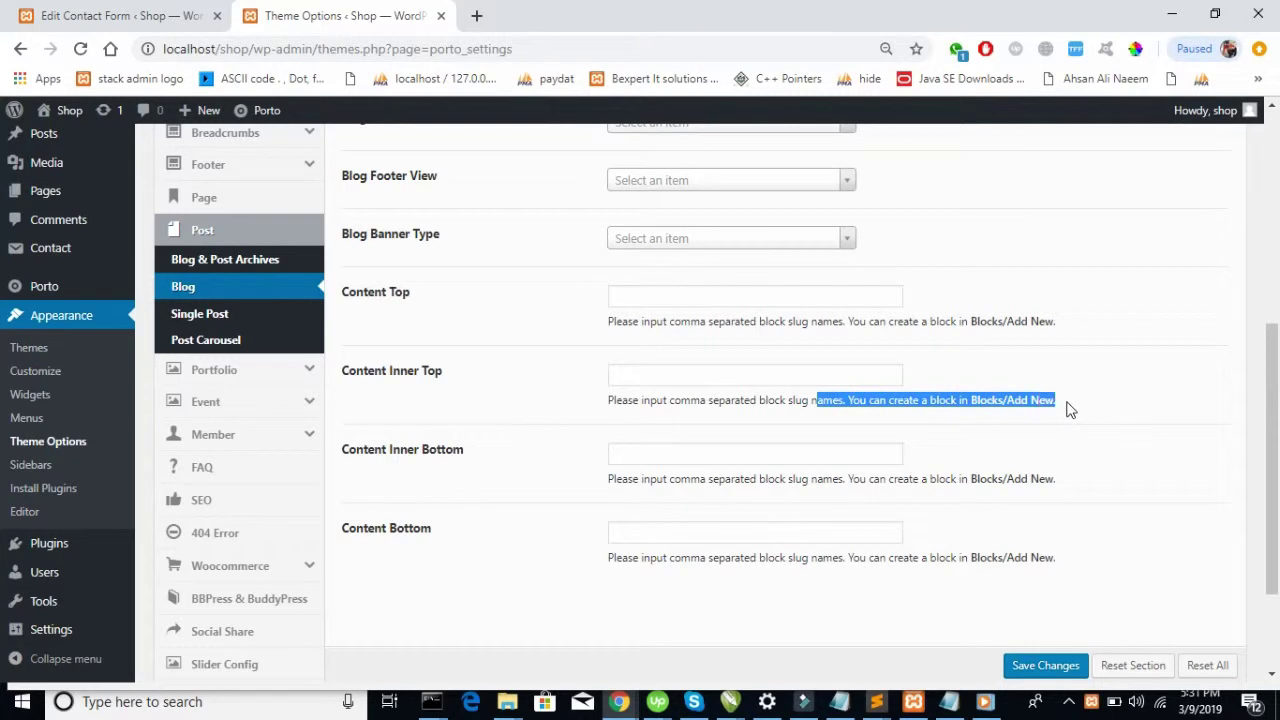
left_click(1069, 406)
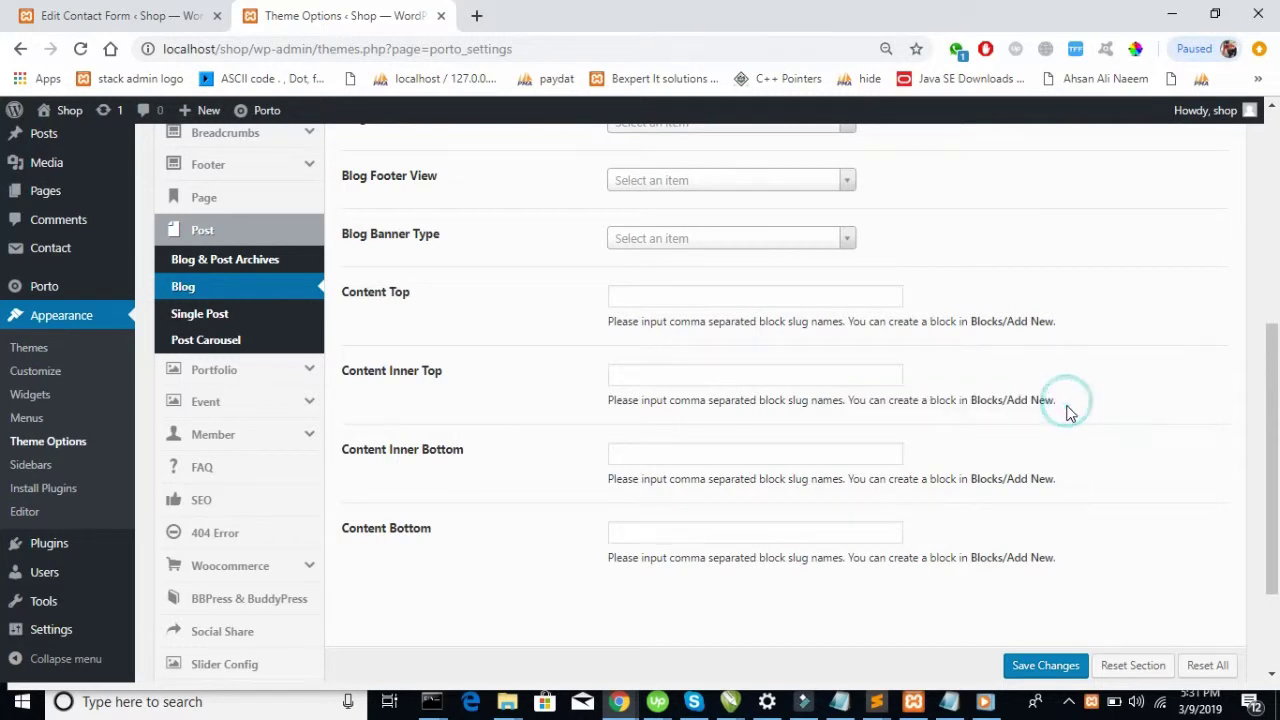
In the Post Carousel settings, set the post style to Side Image and the image overlay background to Lighten
left_click(229, 340)
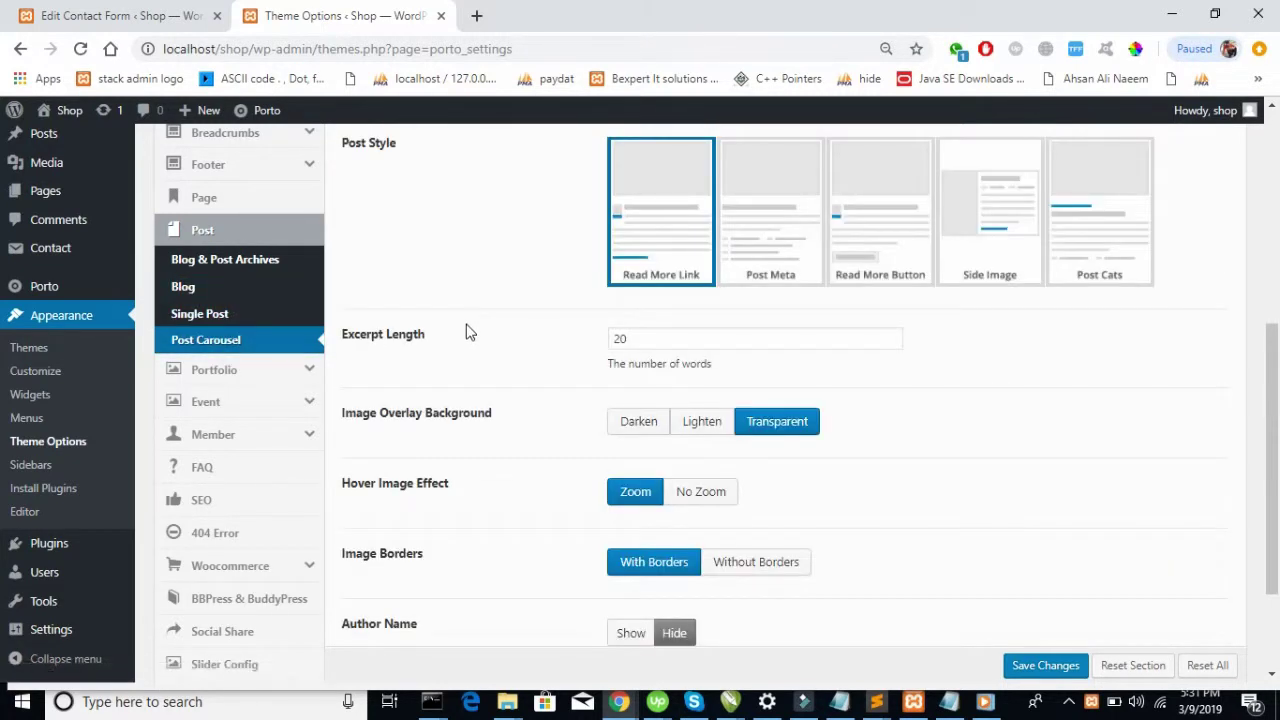
scroll(470, 333, "up", 1)
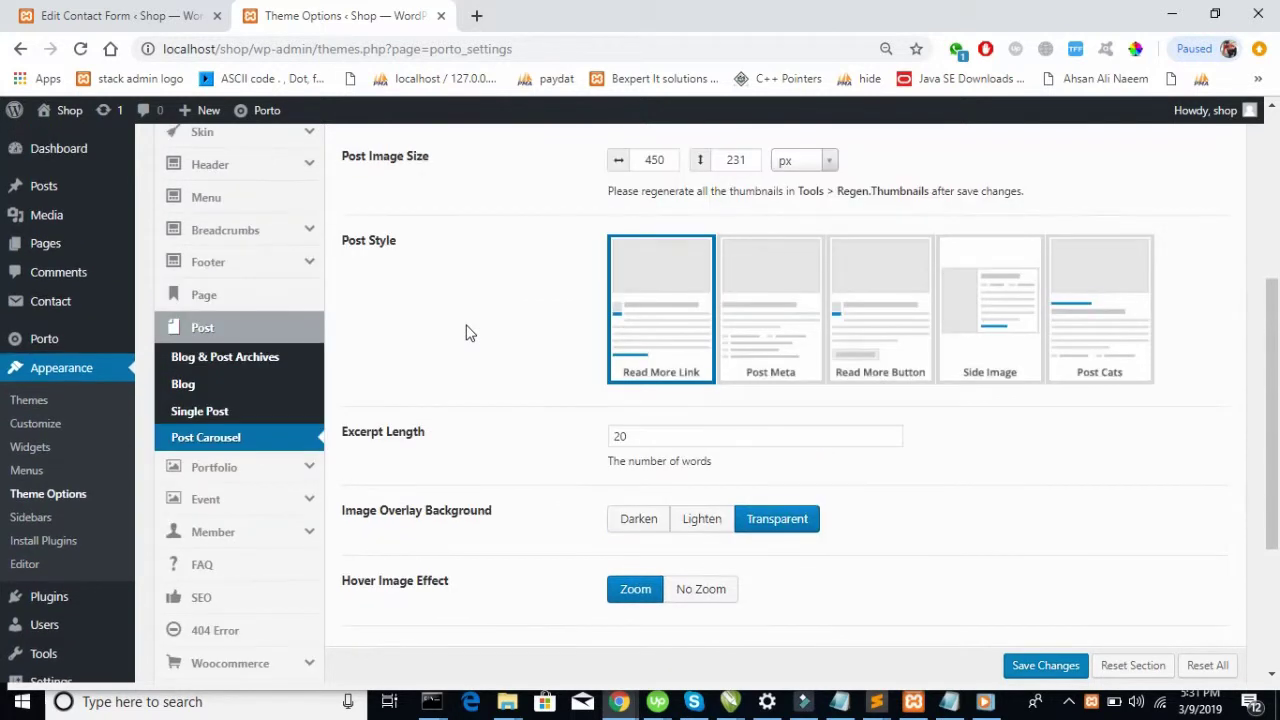
scroll(470, 333, "up", 2)
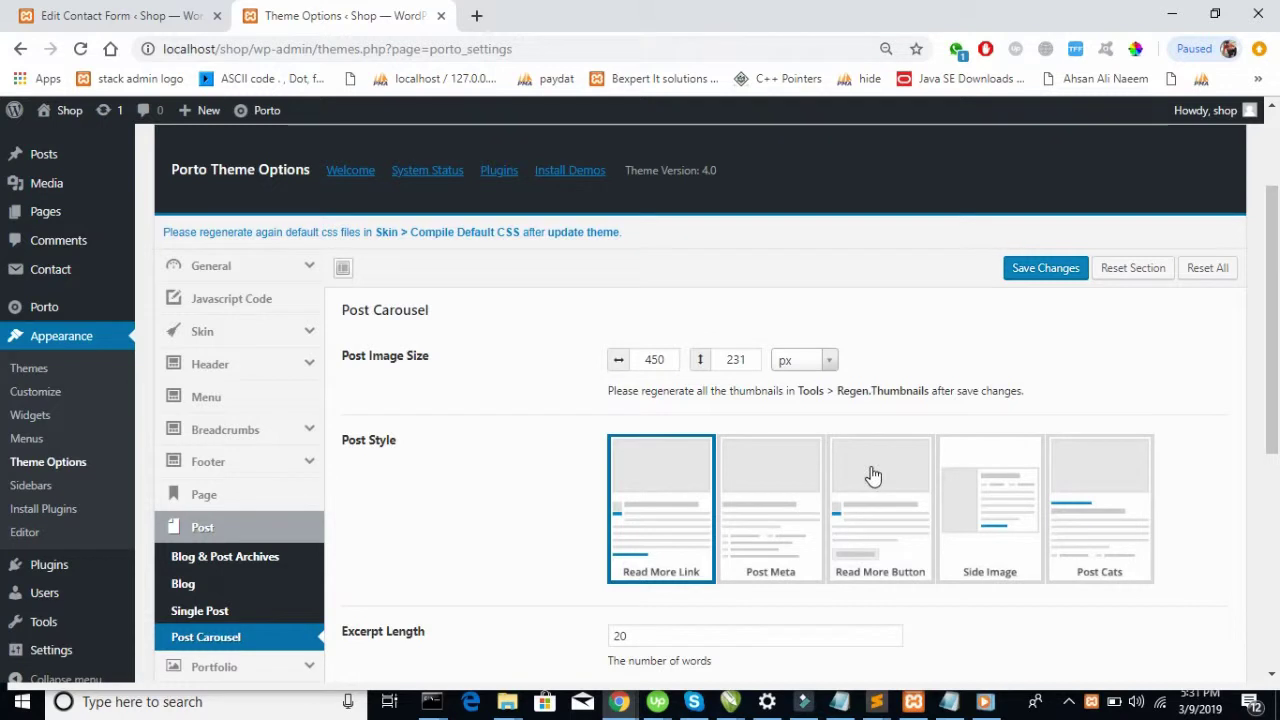
scroll(563, 397, "down", 1)
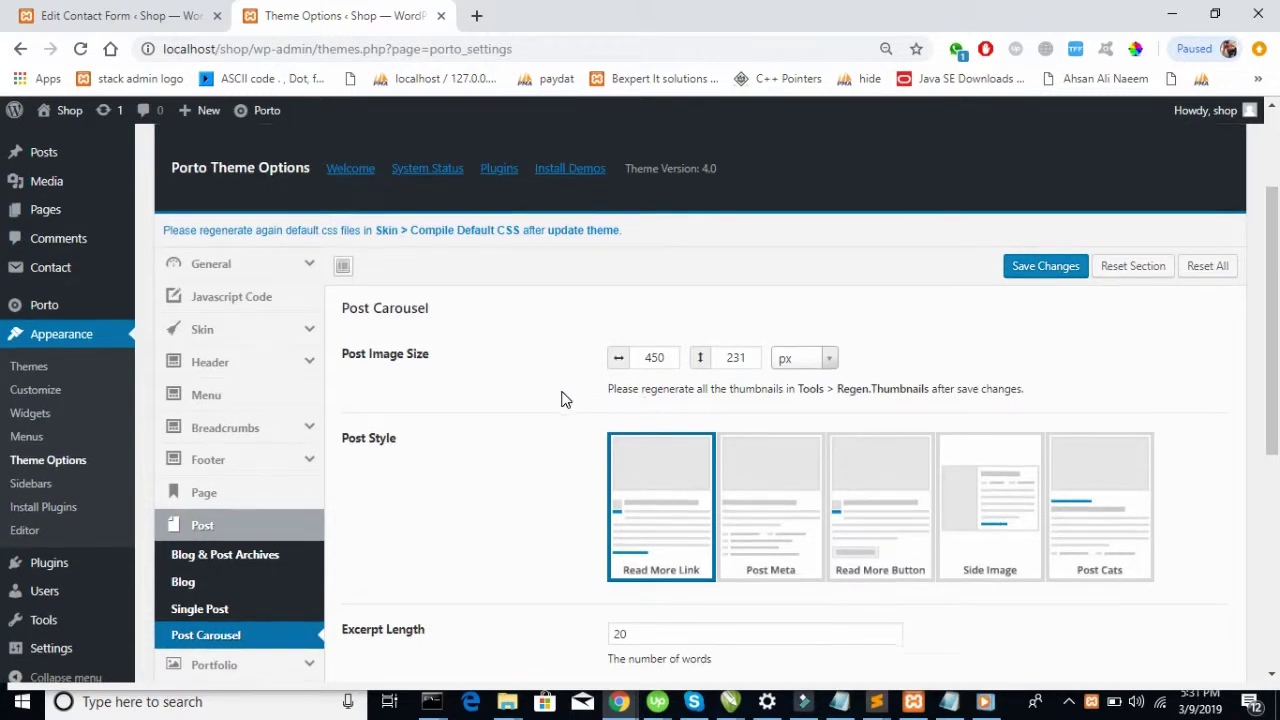
left_click(1006, 483)
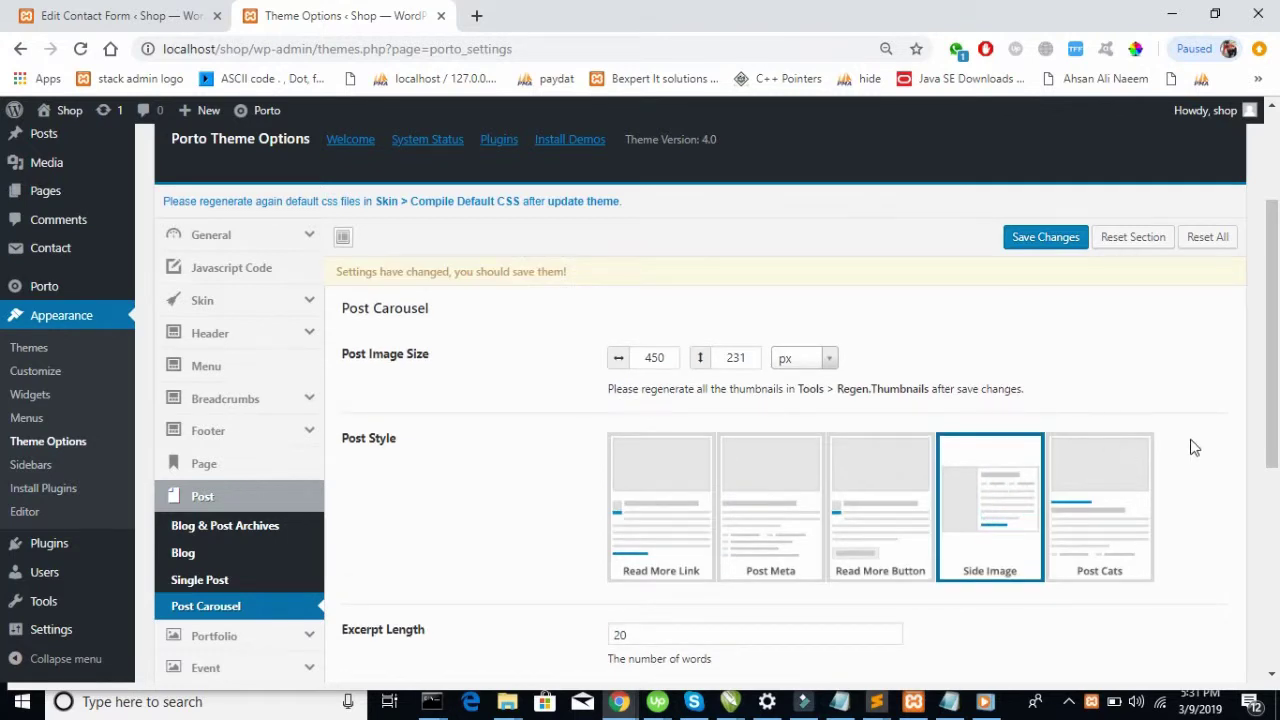
scroll(1190, 447, "down", 3)
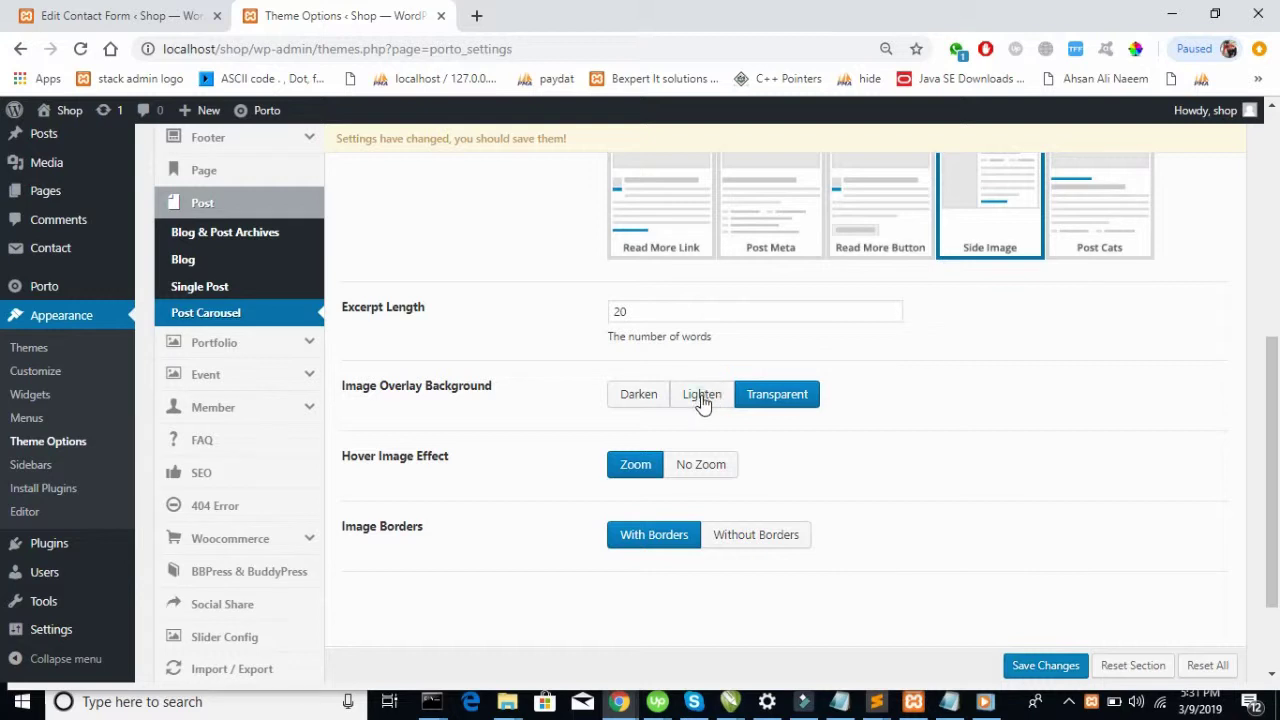
left_click(703, 398)
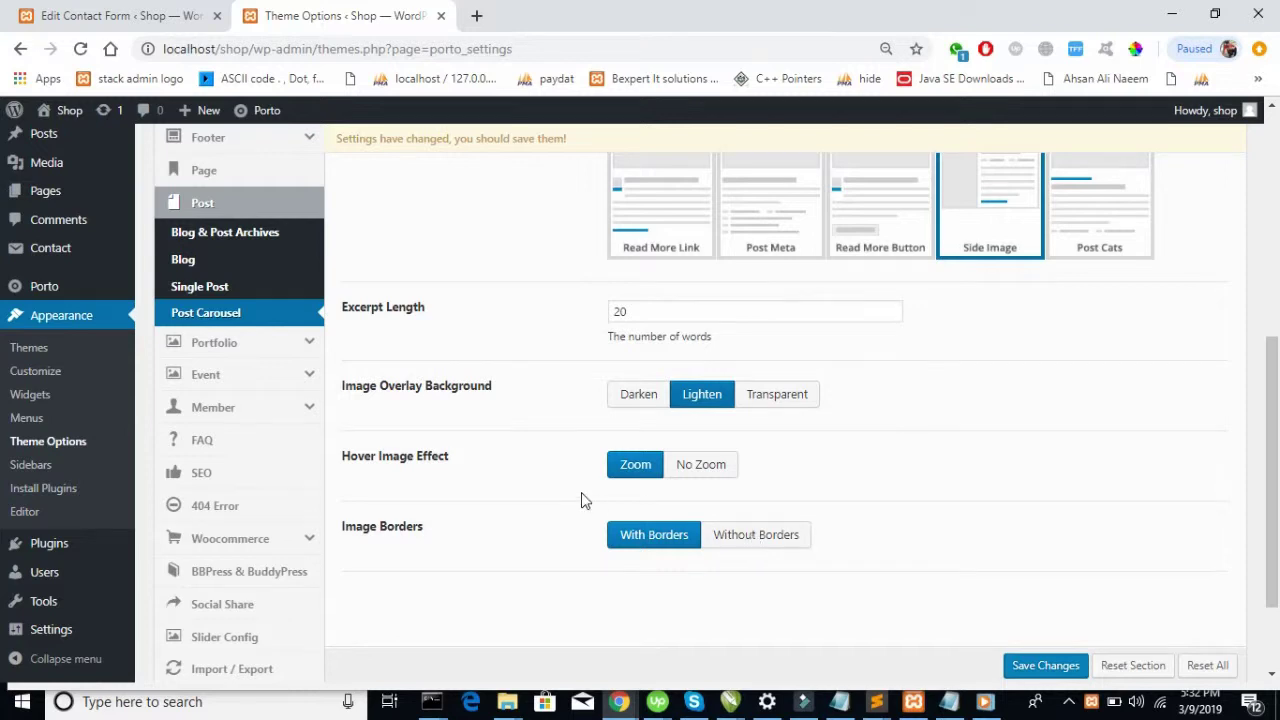
Check the carousel's post image width and height fields and save the Post Carousel changes
scroll(580, 500, "up", 3)
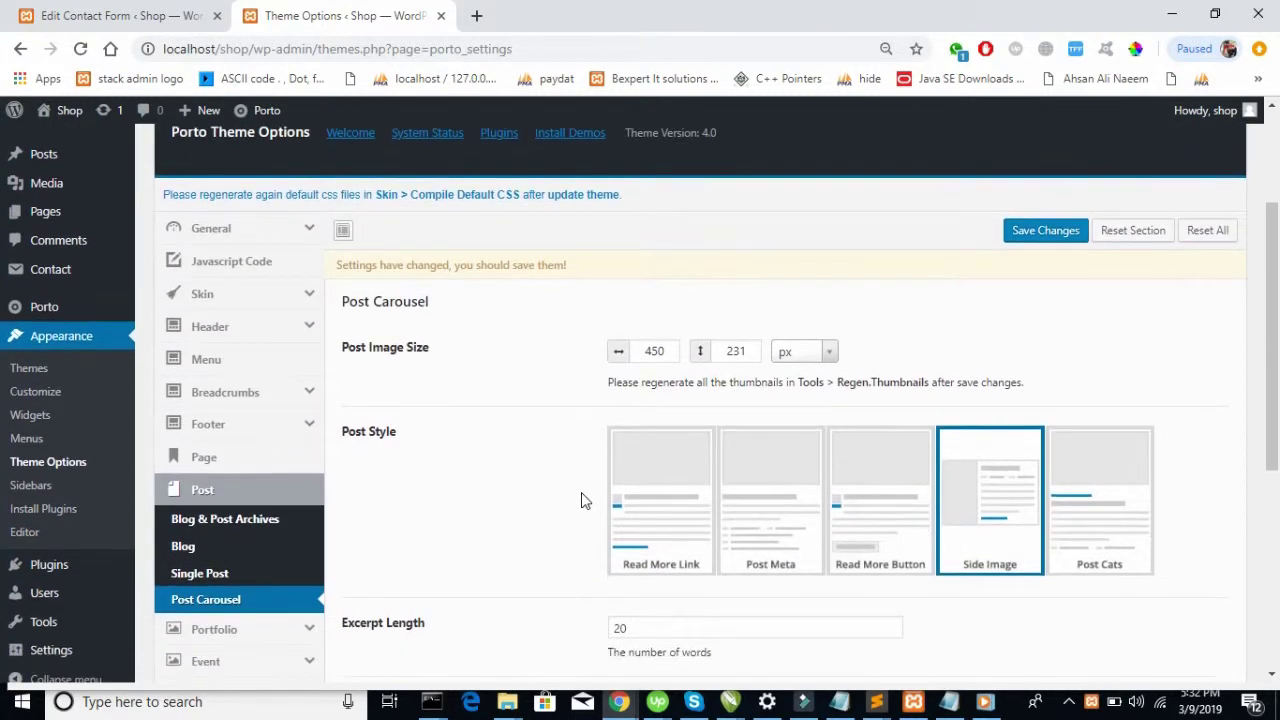
left_click(656, 351)
left_click(747, 351)
left_click(523, 420)
scroll(525, 425, "down", 1)
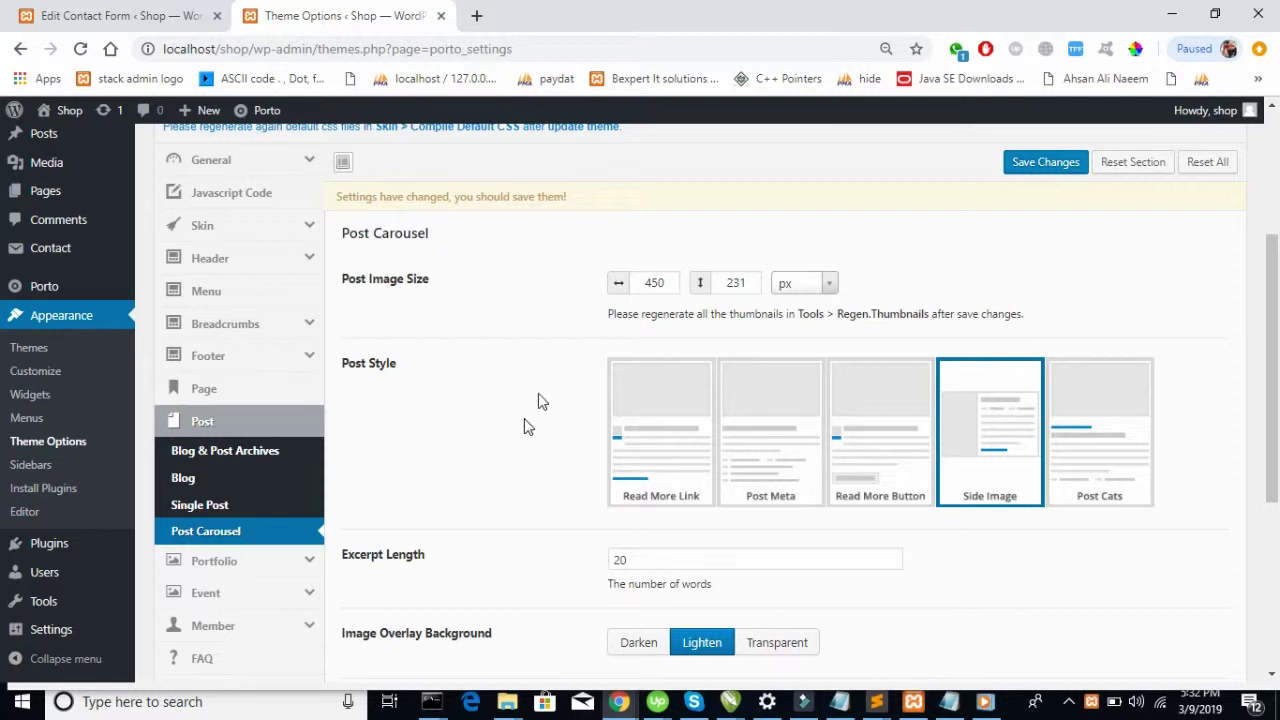
left_click(1028, 164)
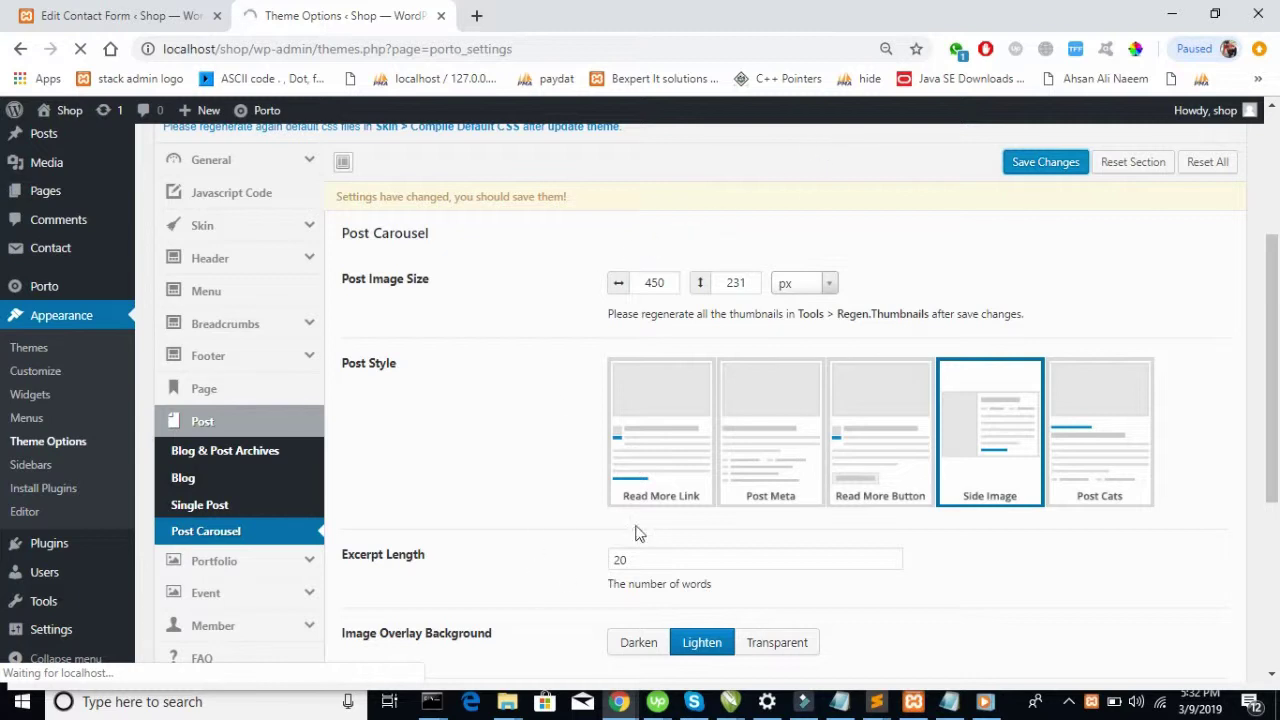
scroll(877, 390, "down", 4)
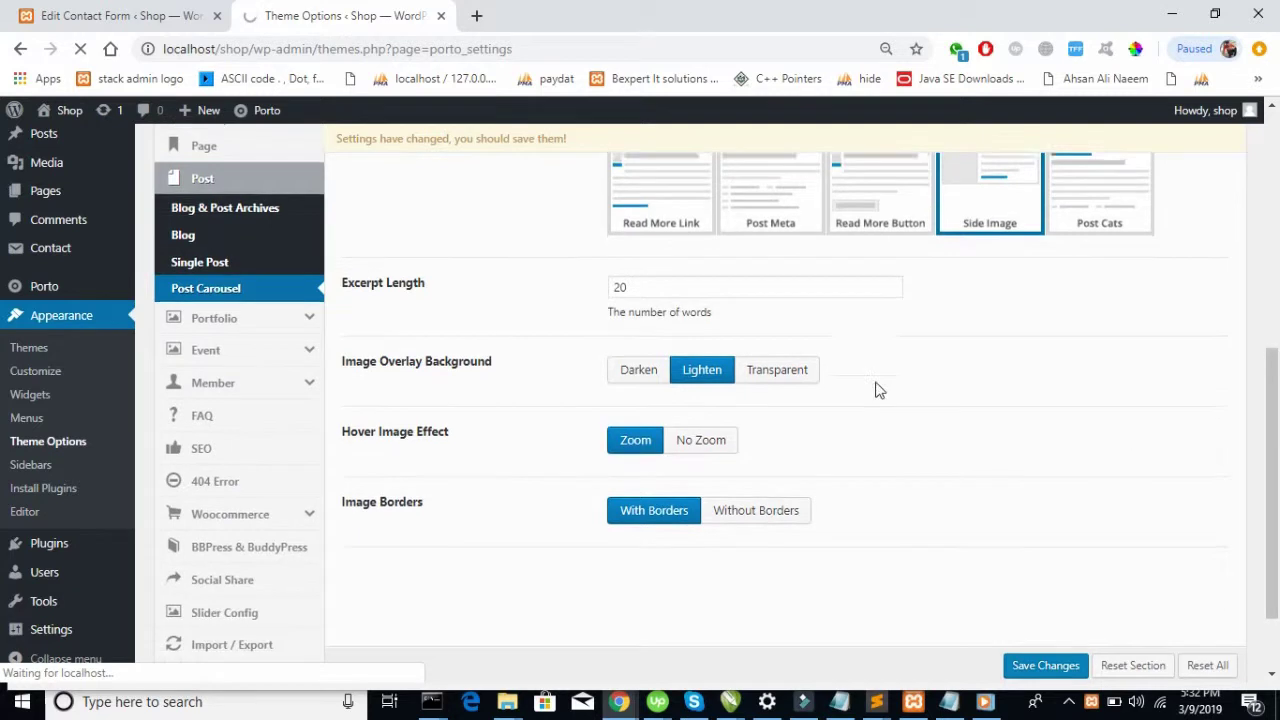
scroll(877, 390, "down", 1)
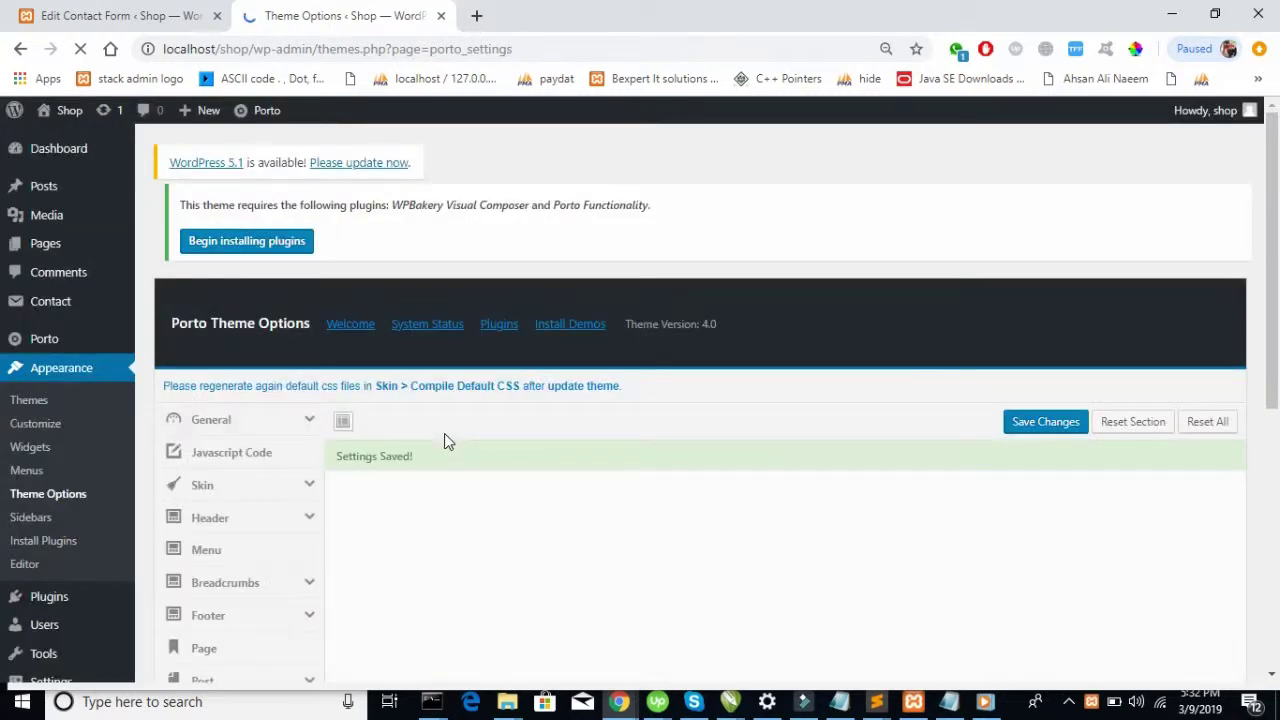
scroll(471, 554, "down", 3)
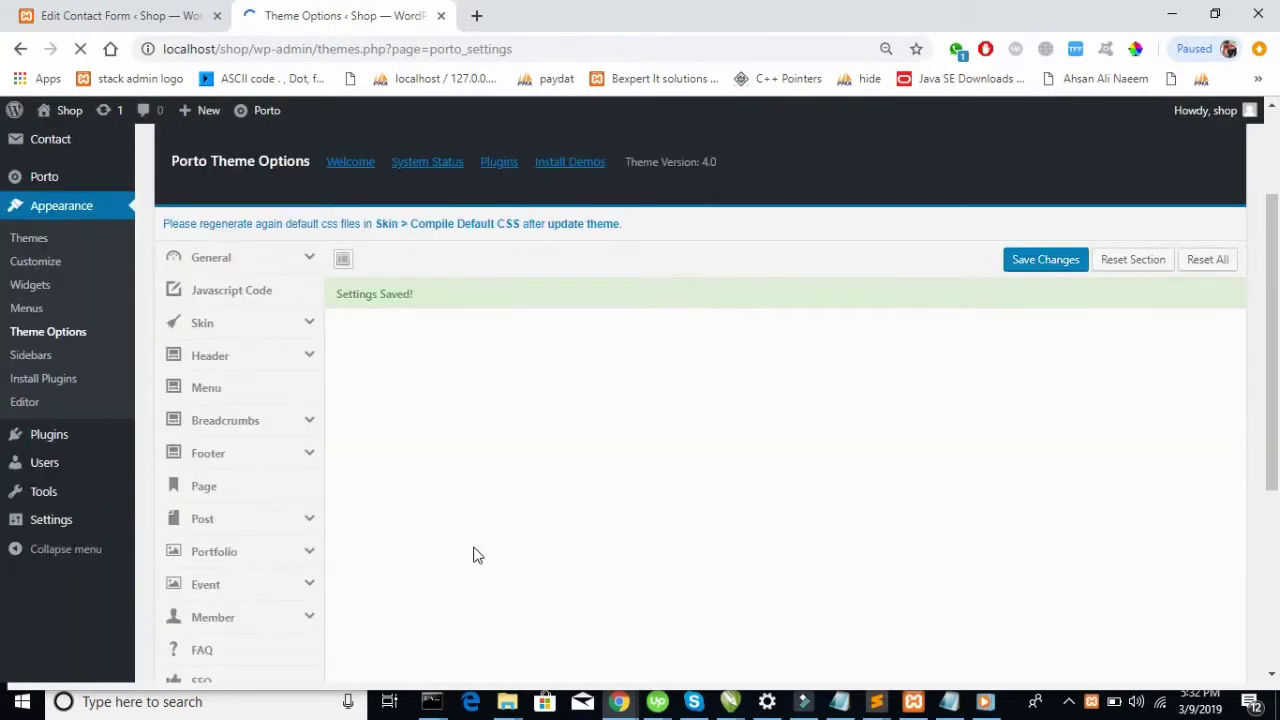
scroll(476, 555, "down", 1)
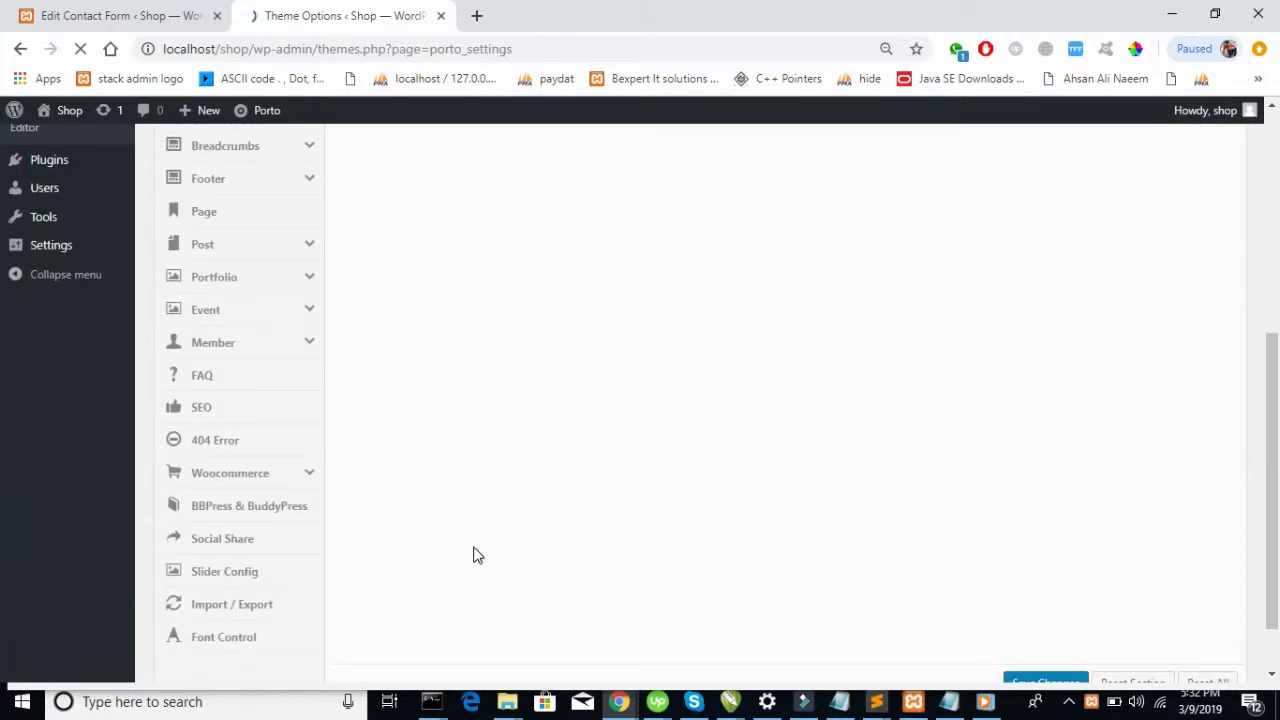
Switch to the live shop site and review the post listing on its Blog page
scroll(476, 555, "down", 2)
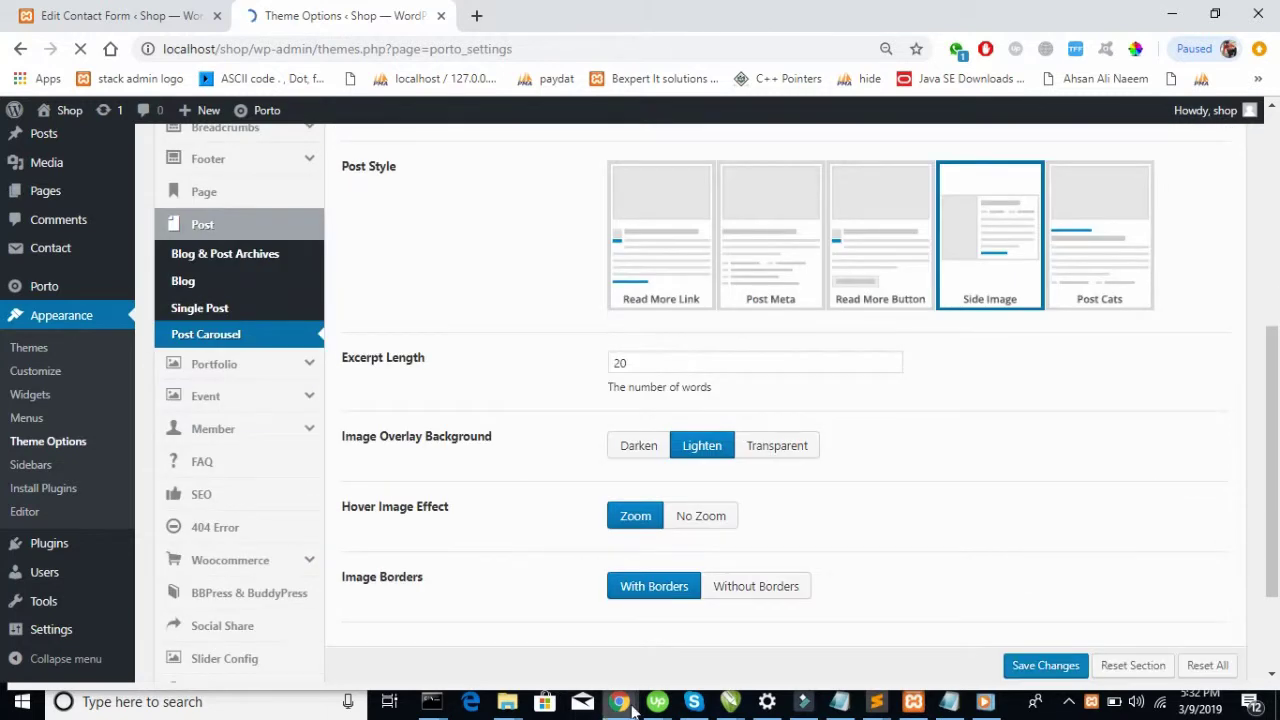
mouse_move(632, 706)
left_click(724, 605)
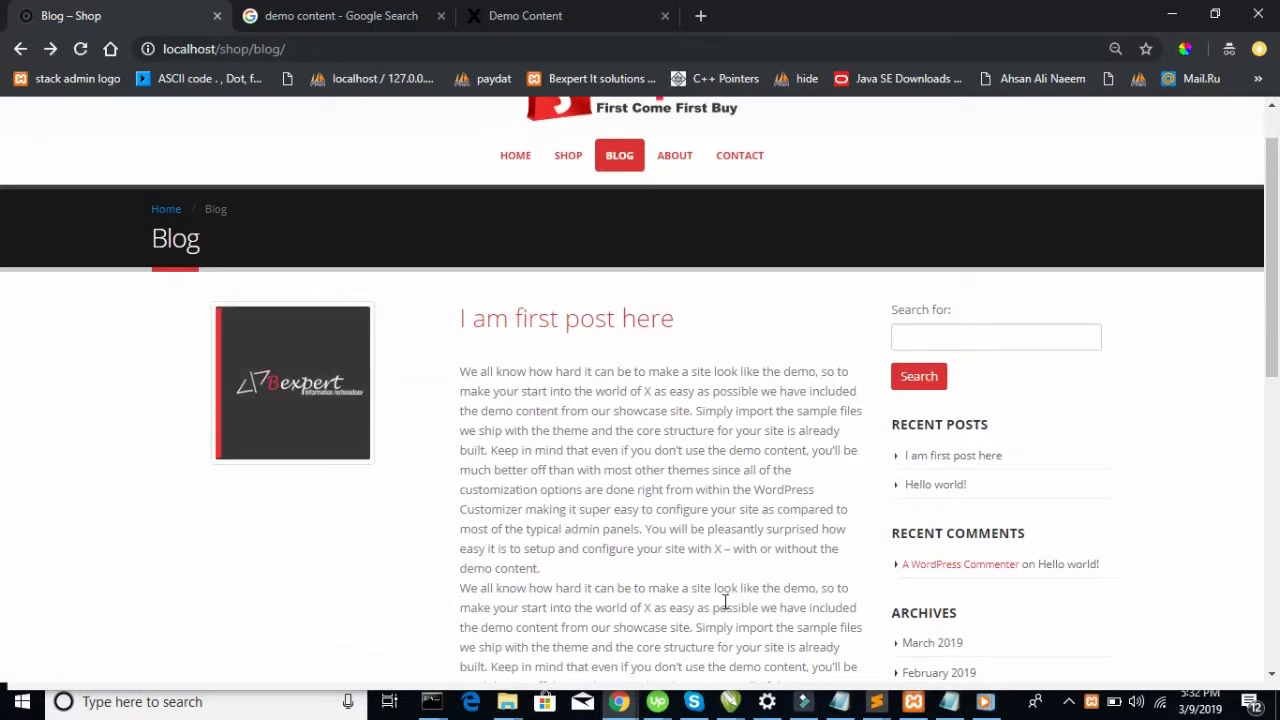
scroll(726, 600, "down", 7)
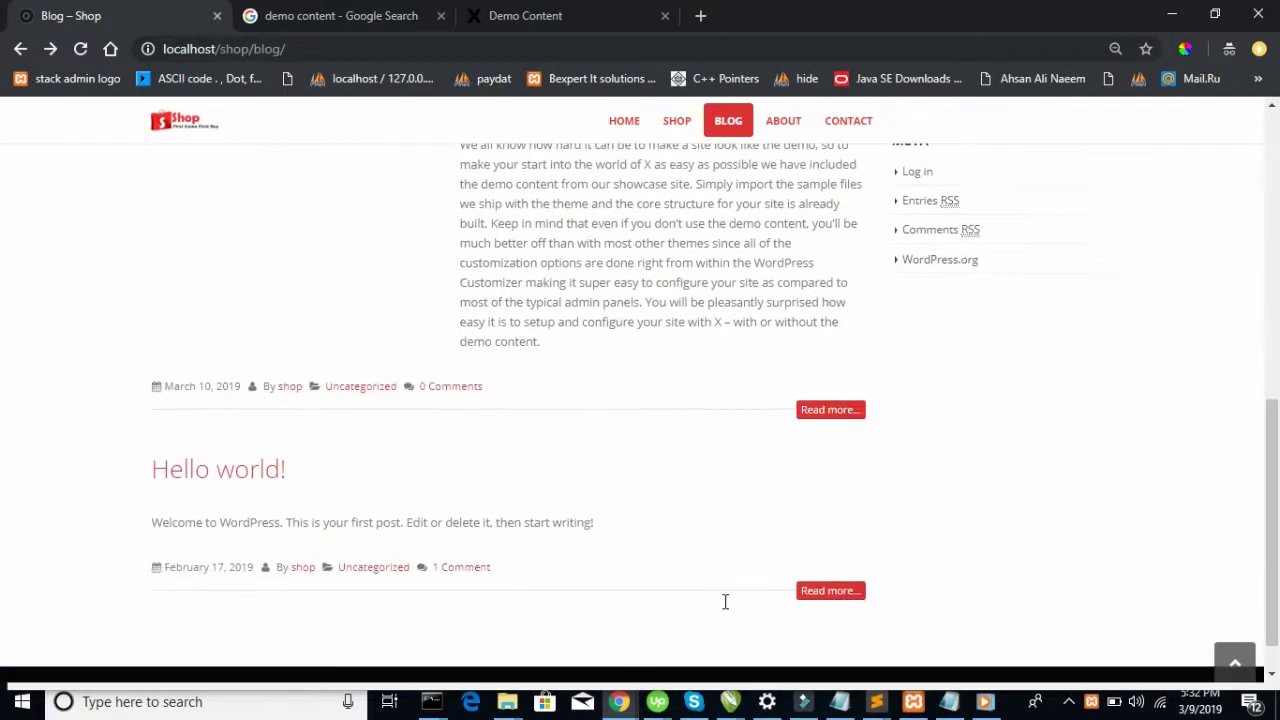
scroll(726, 600, "up", 4)
scroll(726, 600, "up", 3)
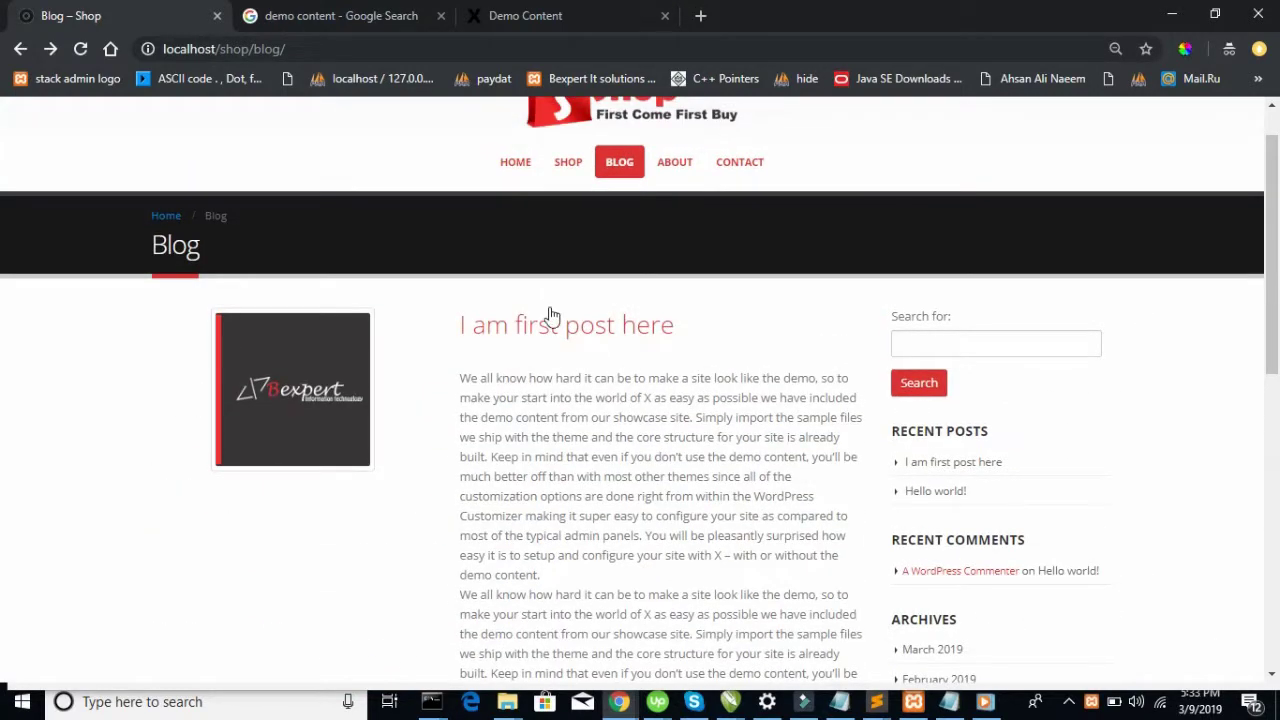
Open the "I am first post here" post, examine its full page, and return to the Blog listing
left_click(553, 328)
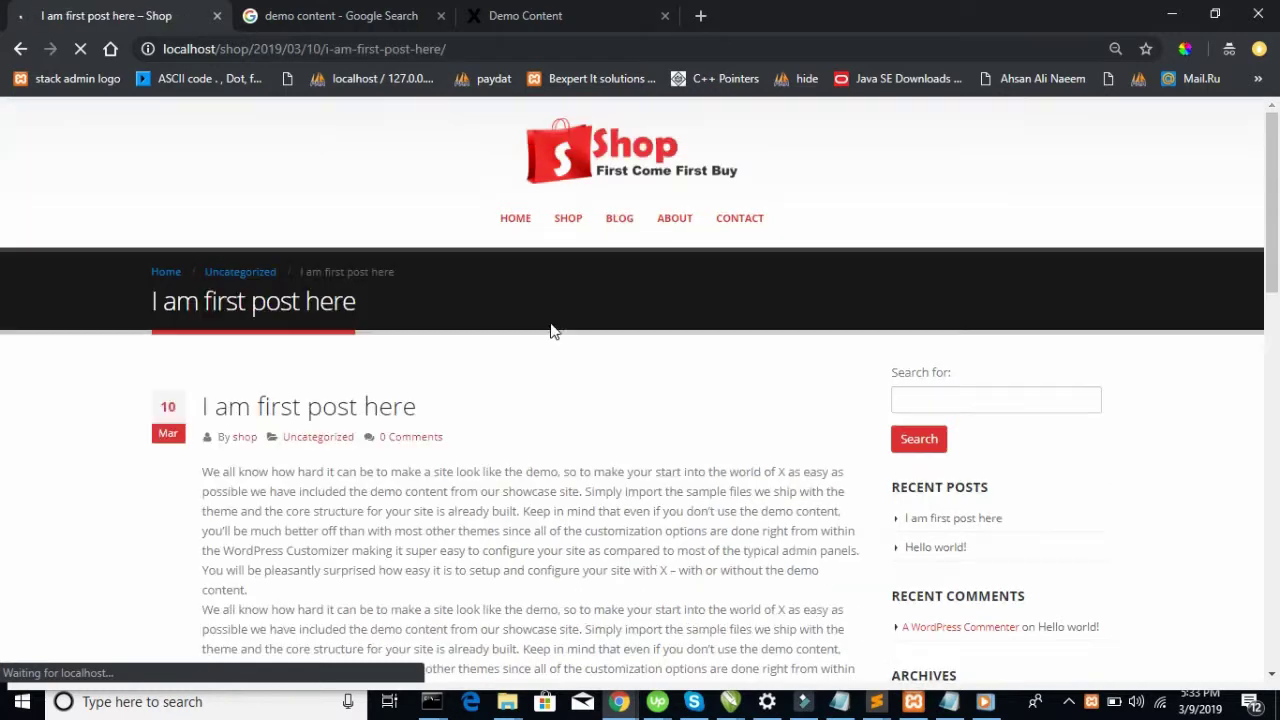
scroll(443, 443, "down", 2)
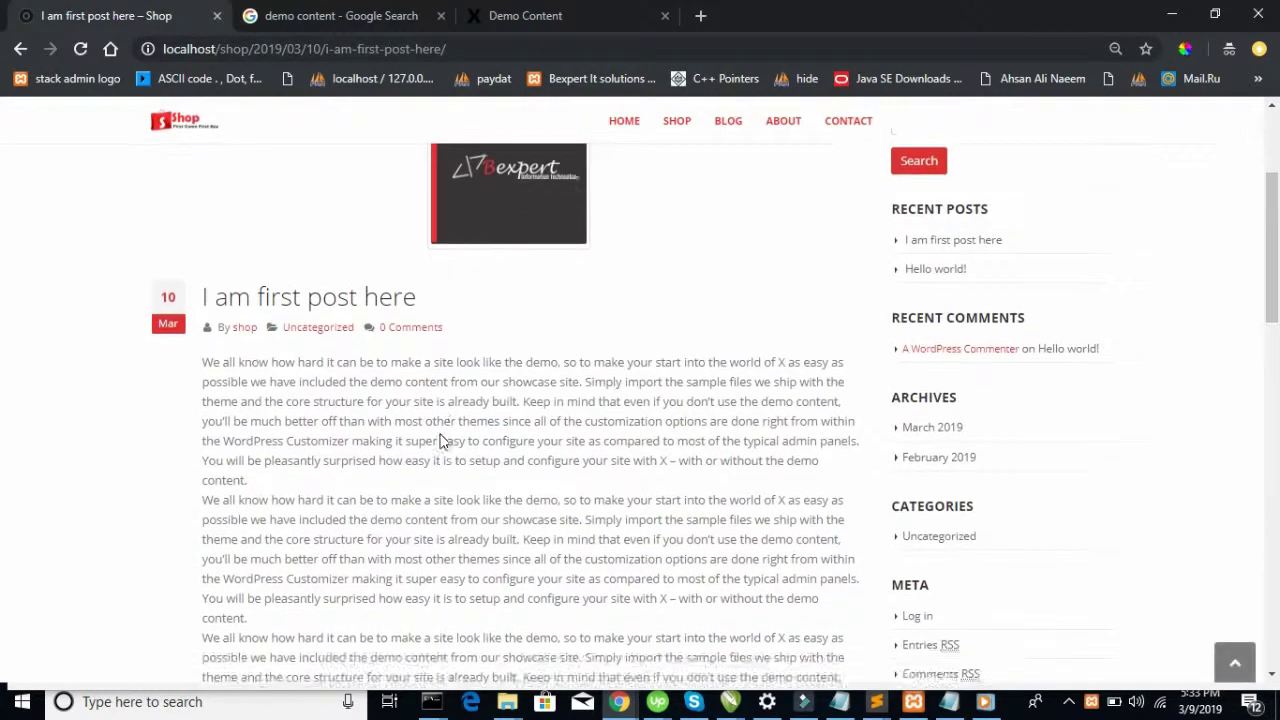
scroll(441, 434, "down", 6)
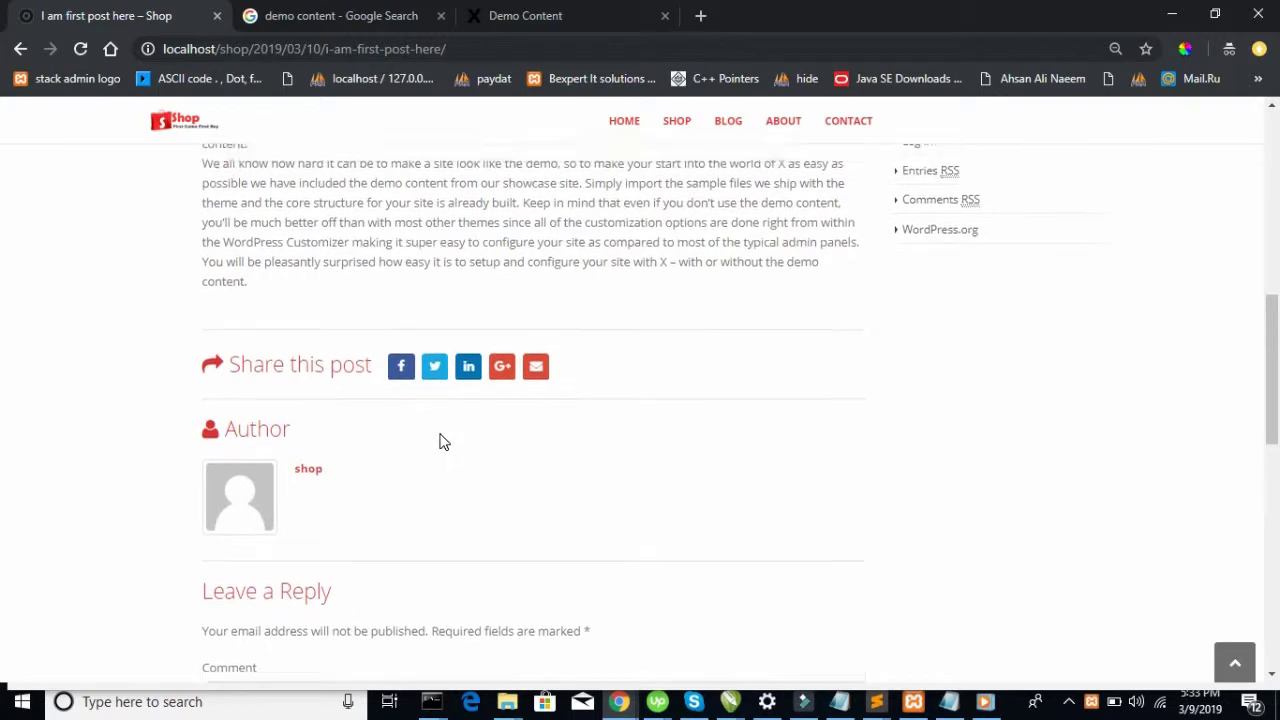
scroll(440, 440, "down", 4)
scroll(440, 440, "up", 12)
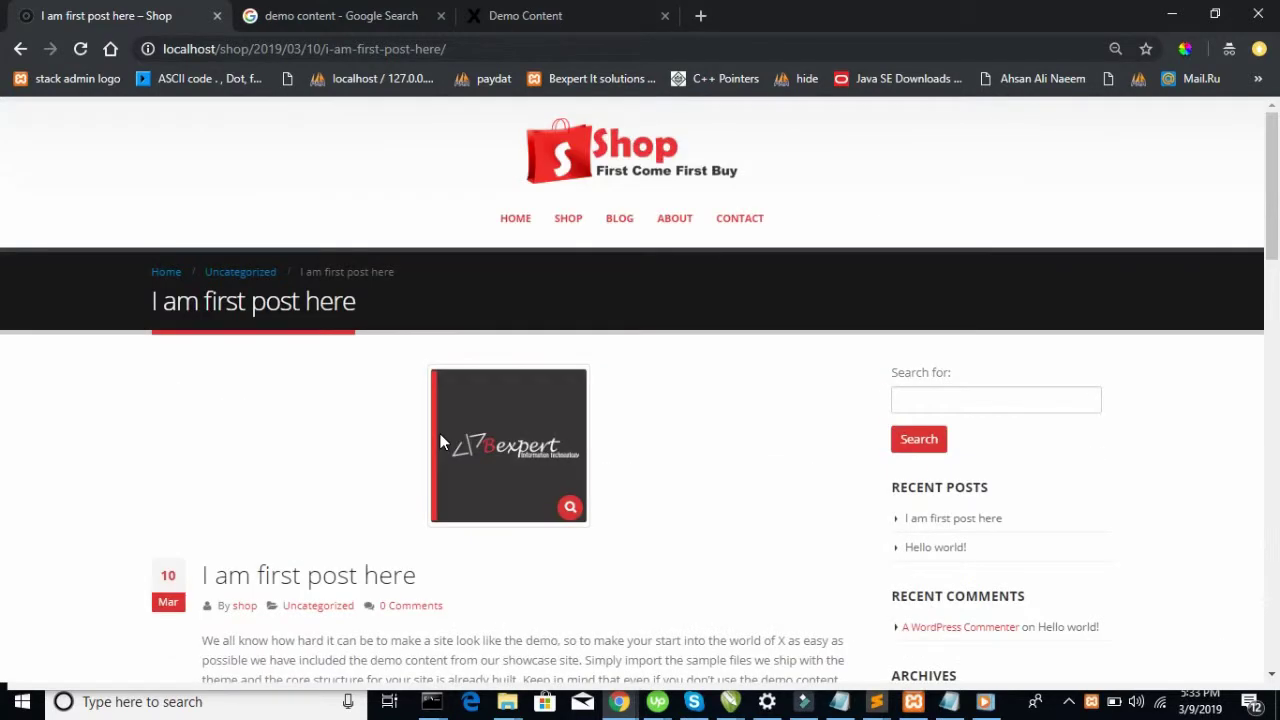
left_click(20, 50)
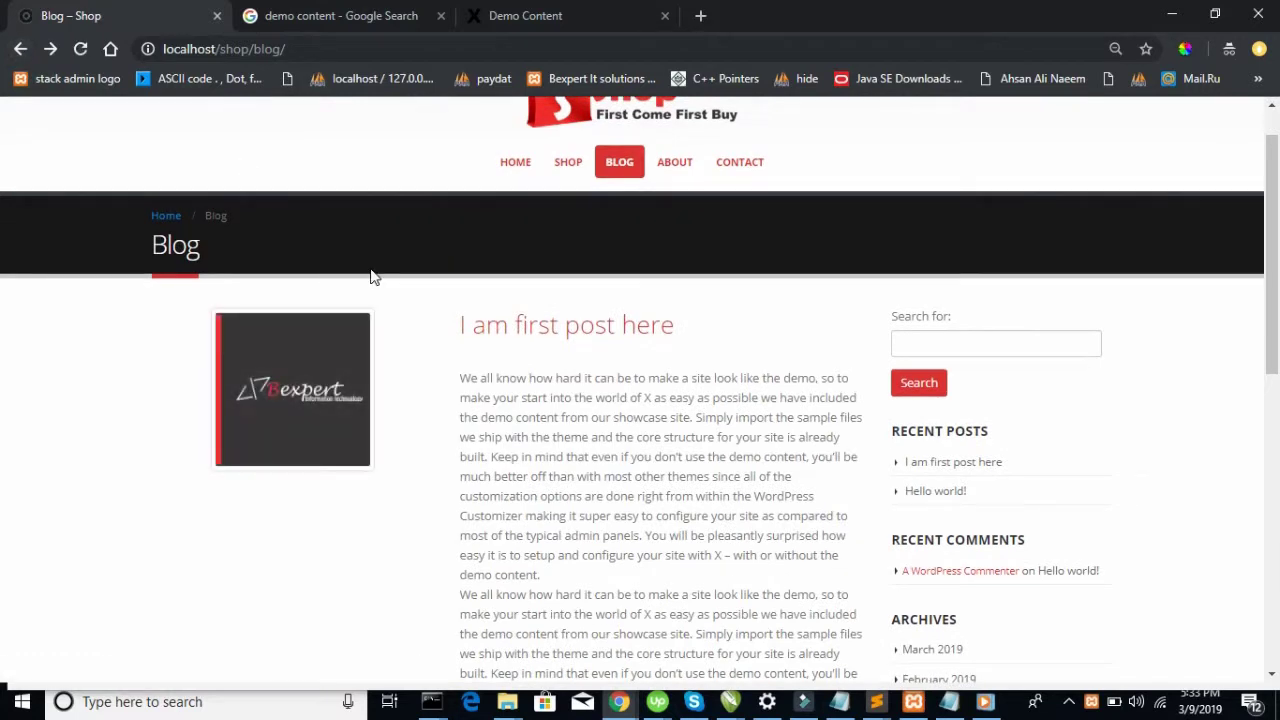
scroll(727, 476, "down", 5)
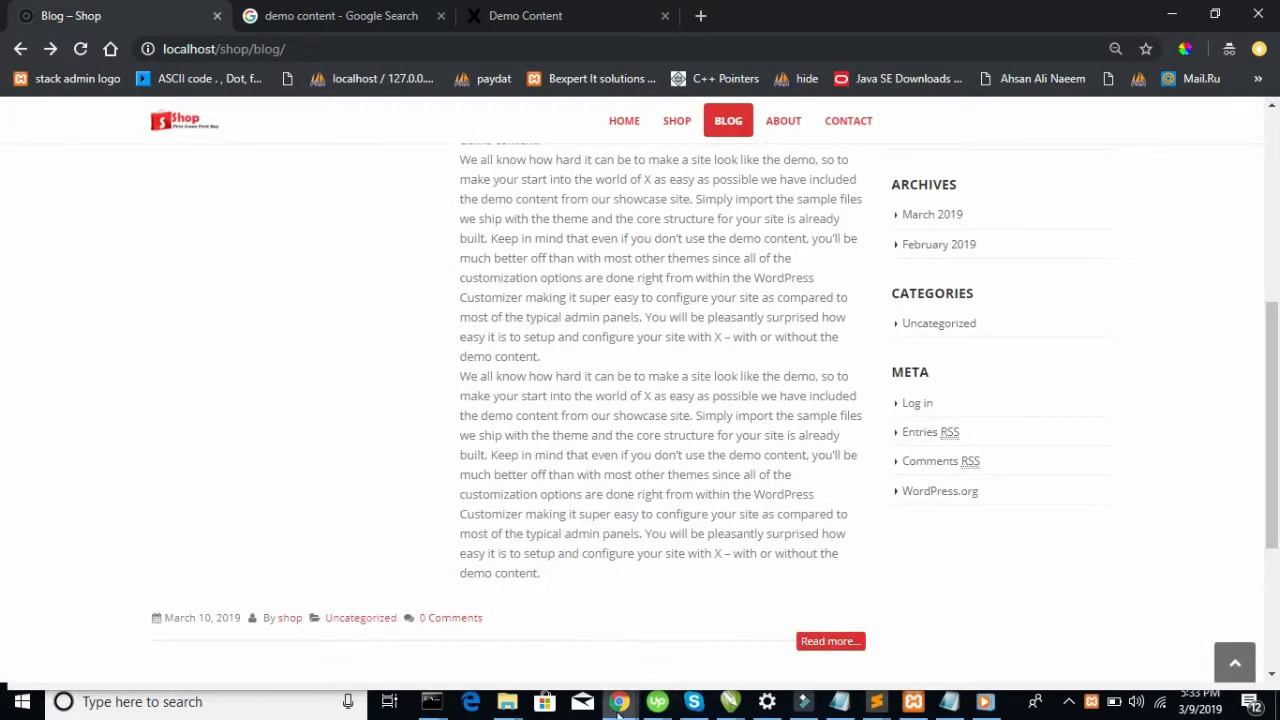
Back in the theme options, set the Single Post section's post layout to Medium
mouse_move(620, 701)
left_click(568, 619)
scroll(757, 437, "up", 4)
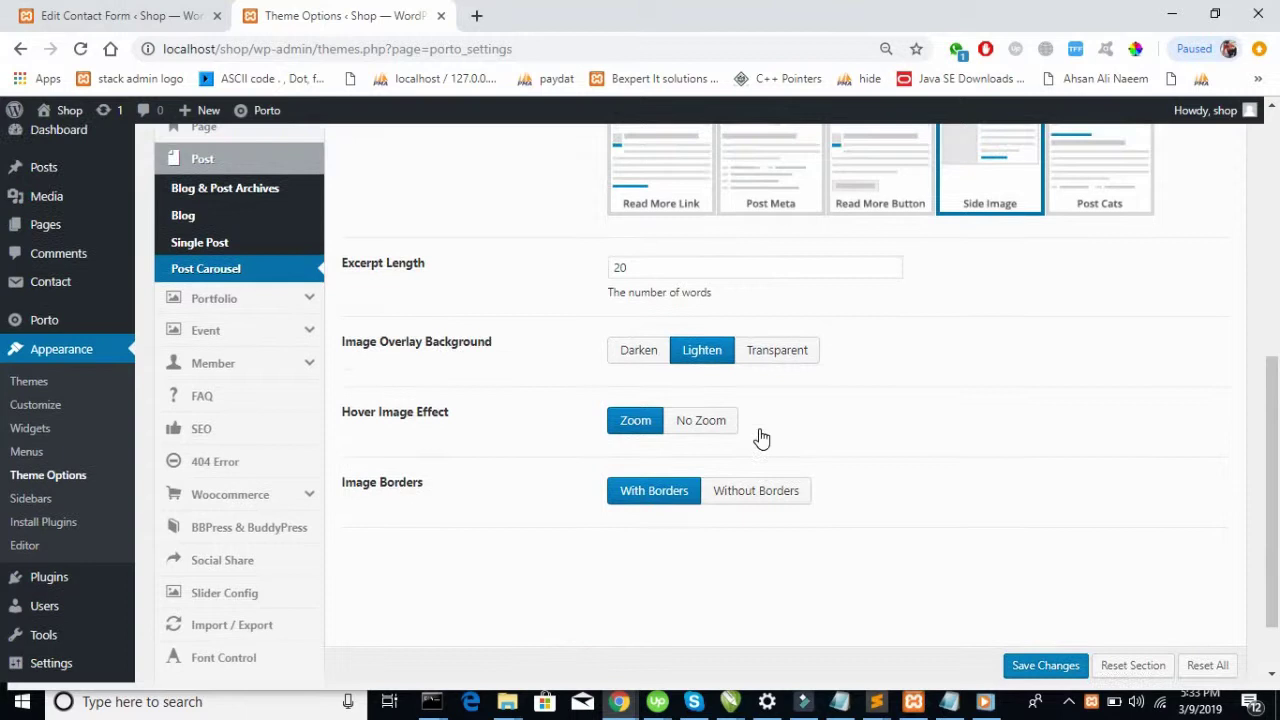
scroll(690, 432, "down", 2)
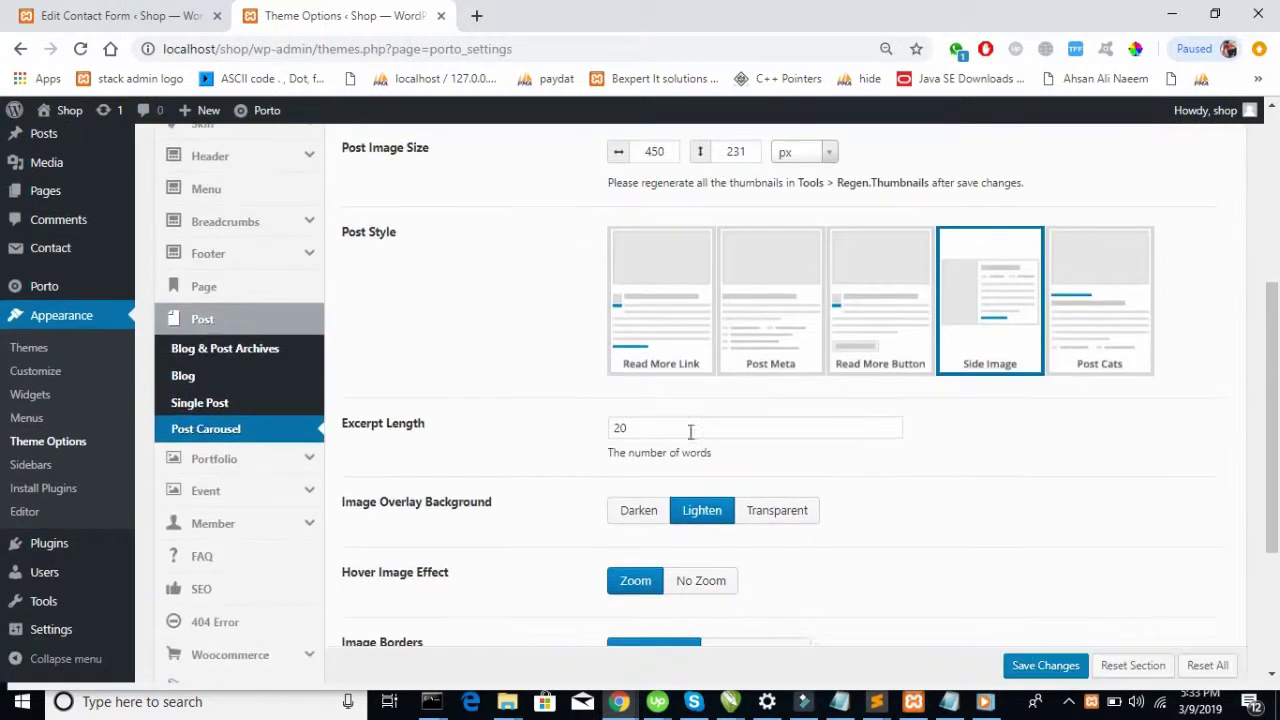
left_click(266, 408)
scroll(626, 382, "up", 4)
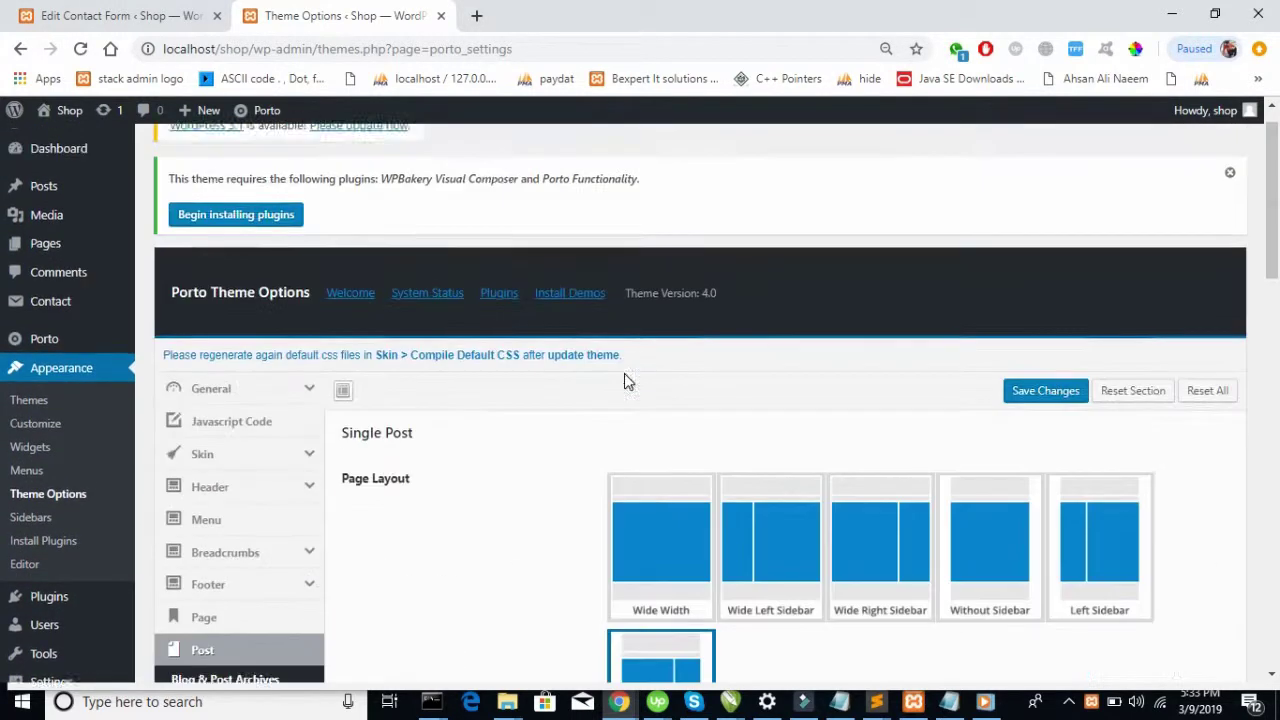
scroll(626, 382, "down", 7)
scroll(626, 382, "up", 1)
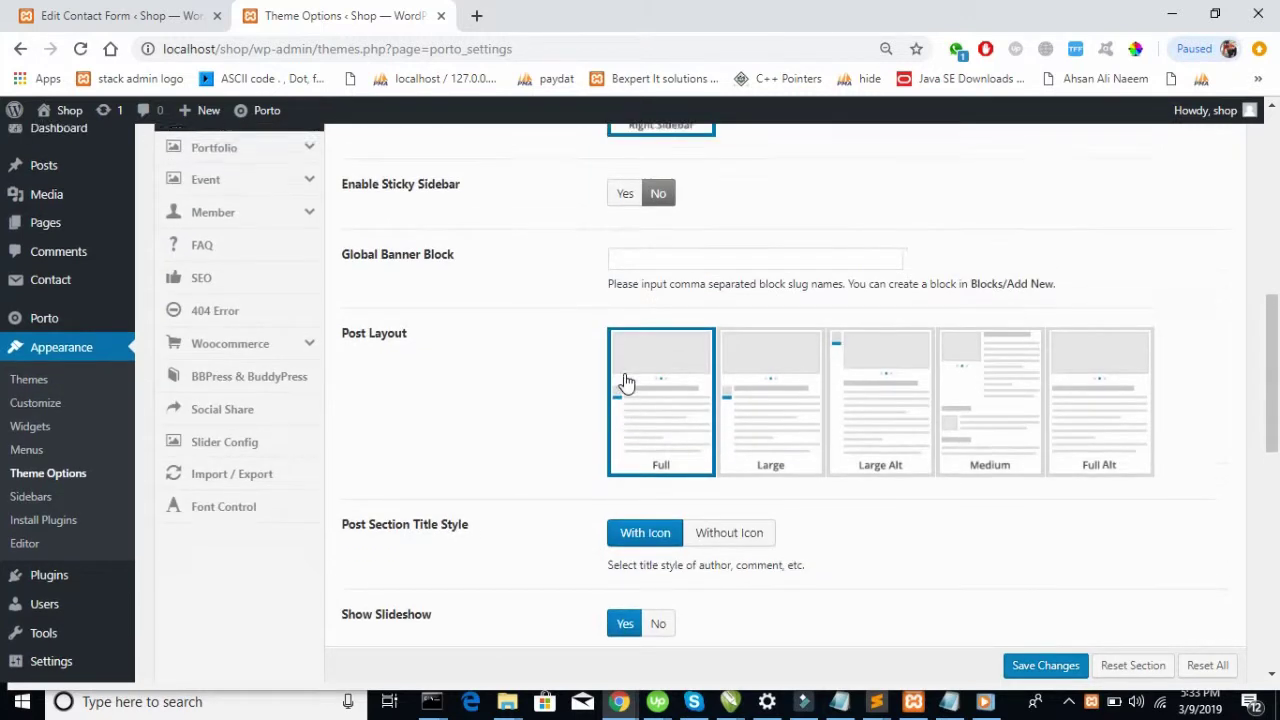
left_click(994, 437)
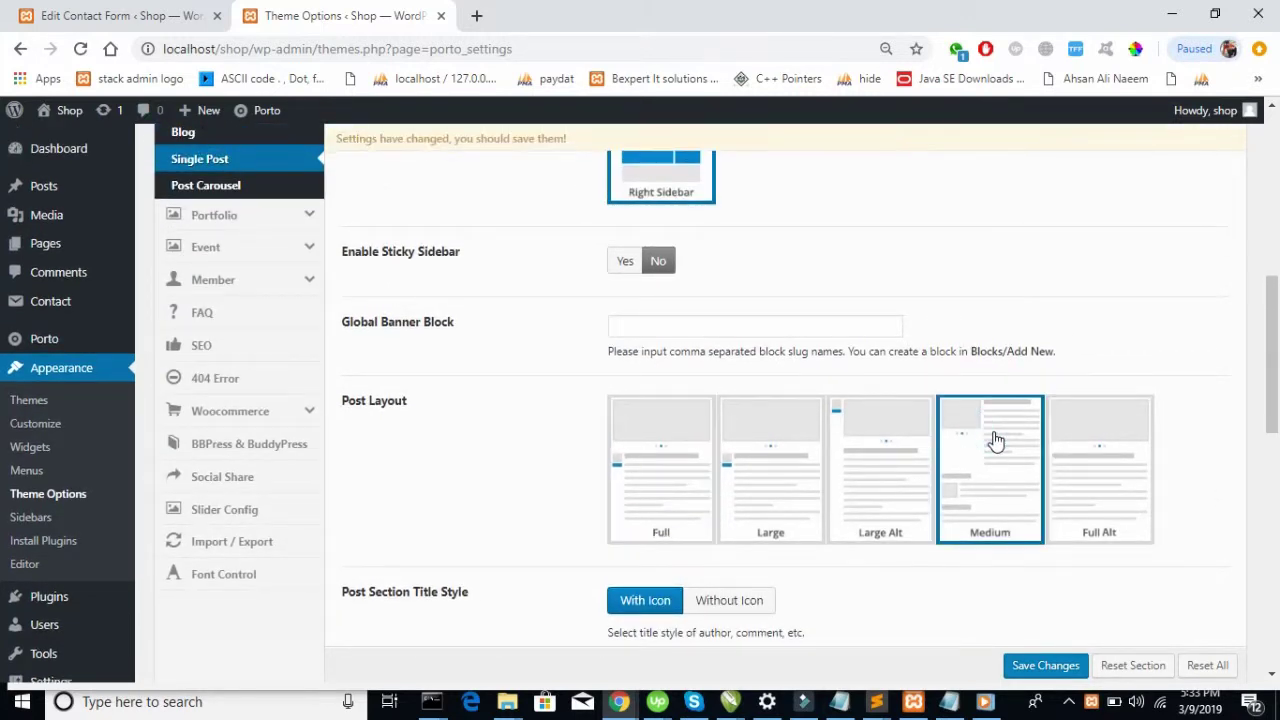
left_click(1055, 665)
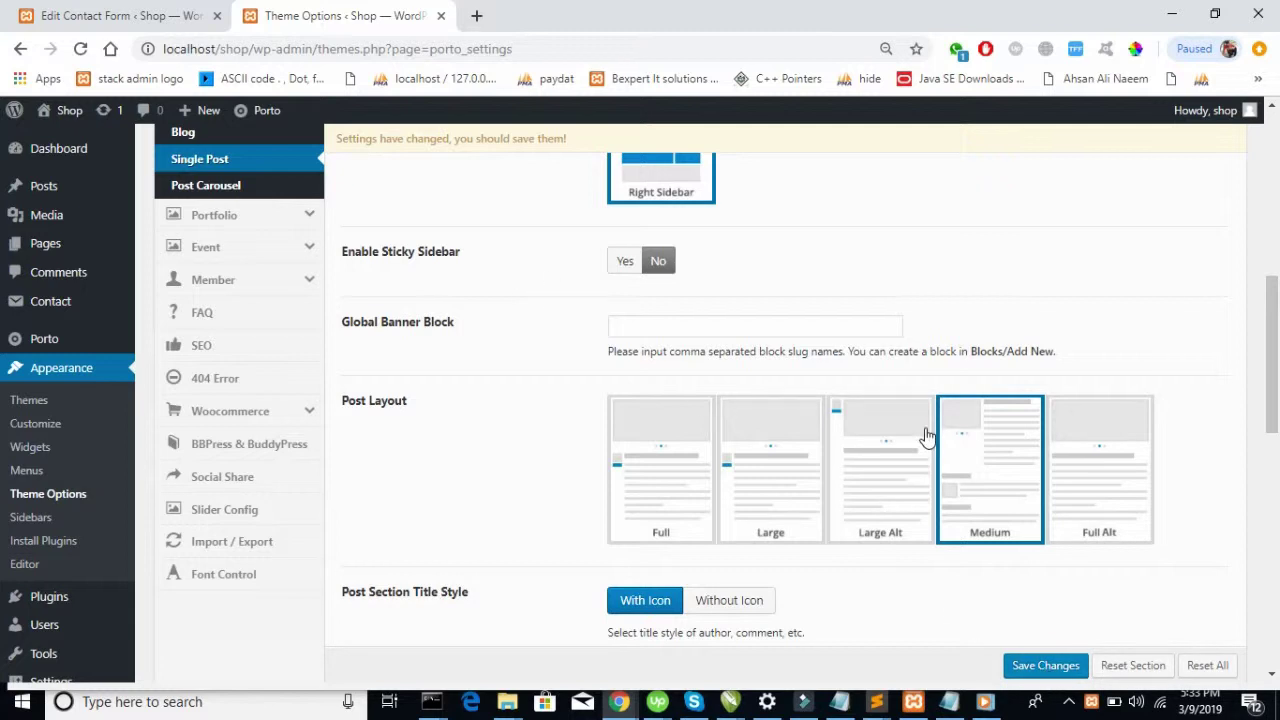
Enable the sticky sidebar for single posts and save the Single Post changes
scroll(925, 435, "up", 1)
left_click(623, 357)
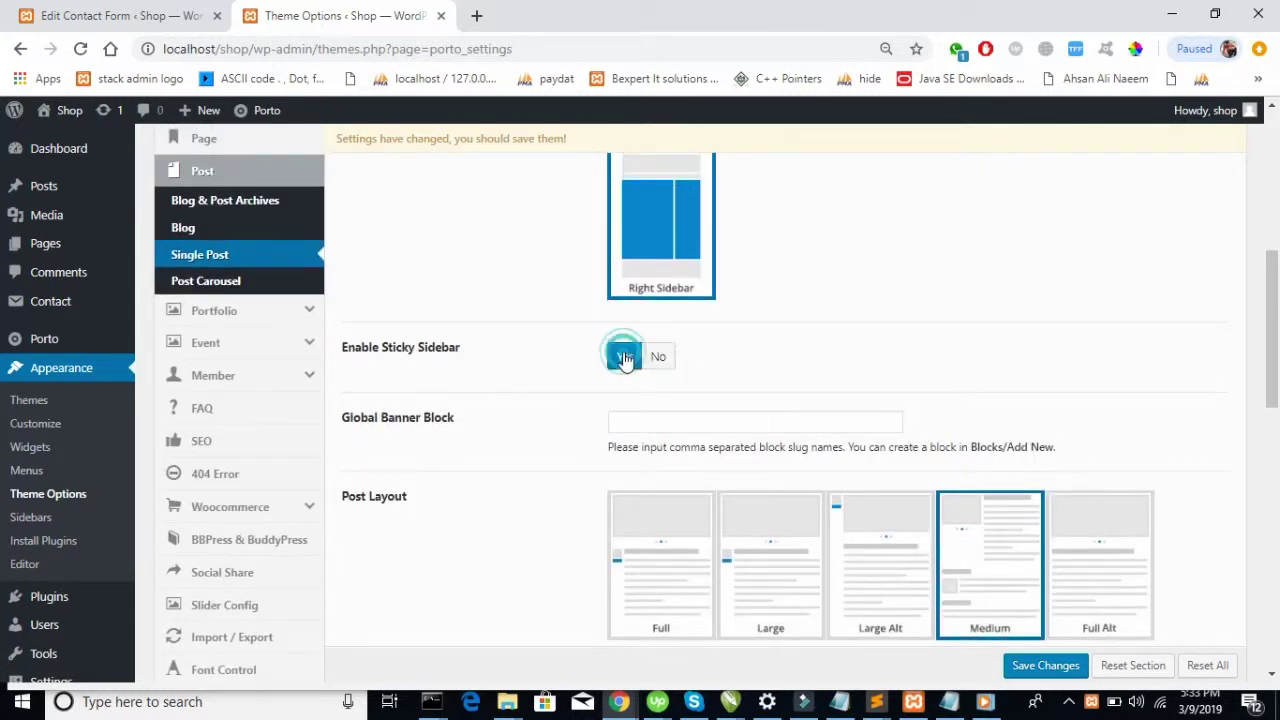
scroll(990, 440, "down", 2)
left_click(1046, 670)
scroll(1095, 420, "up", 3)
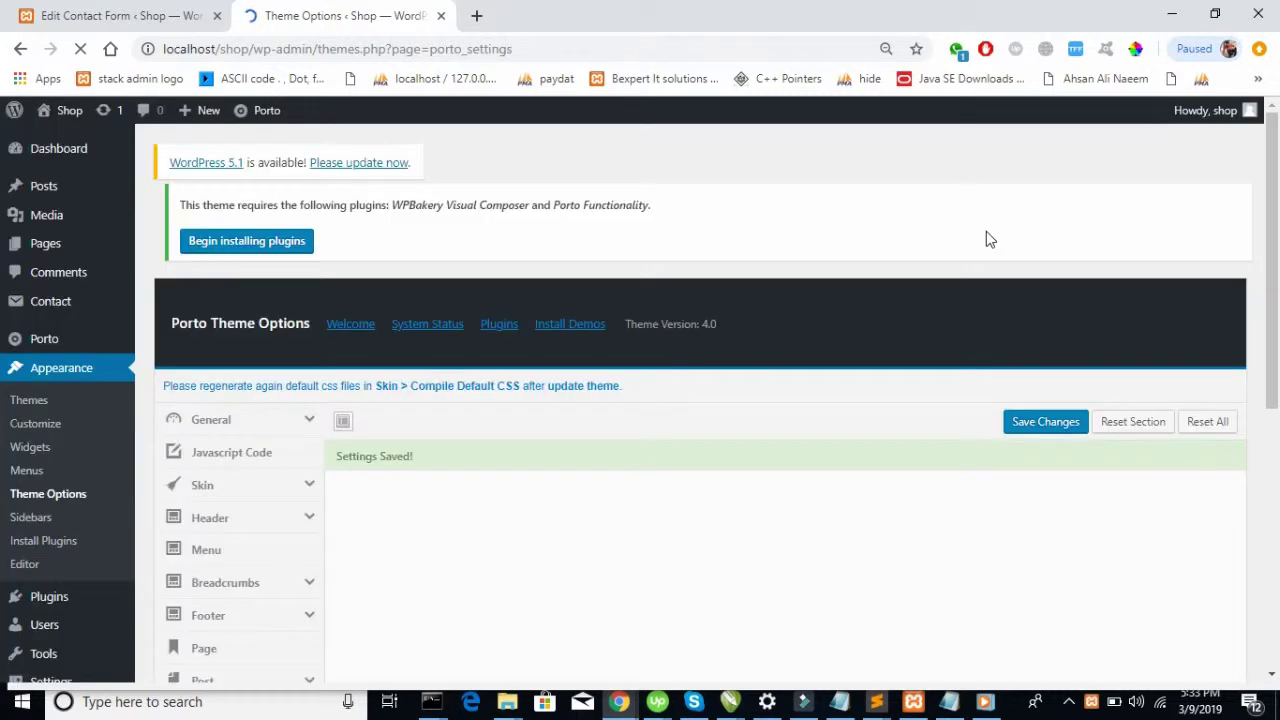
scroll(986, 239, "down", 1)
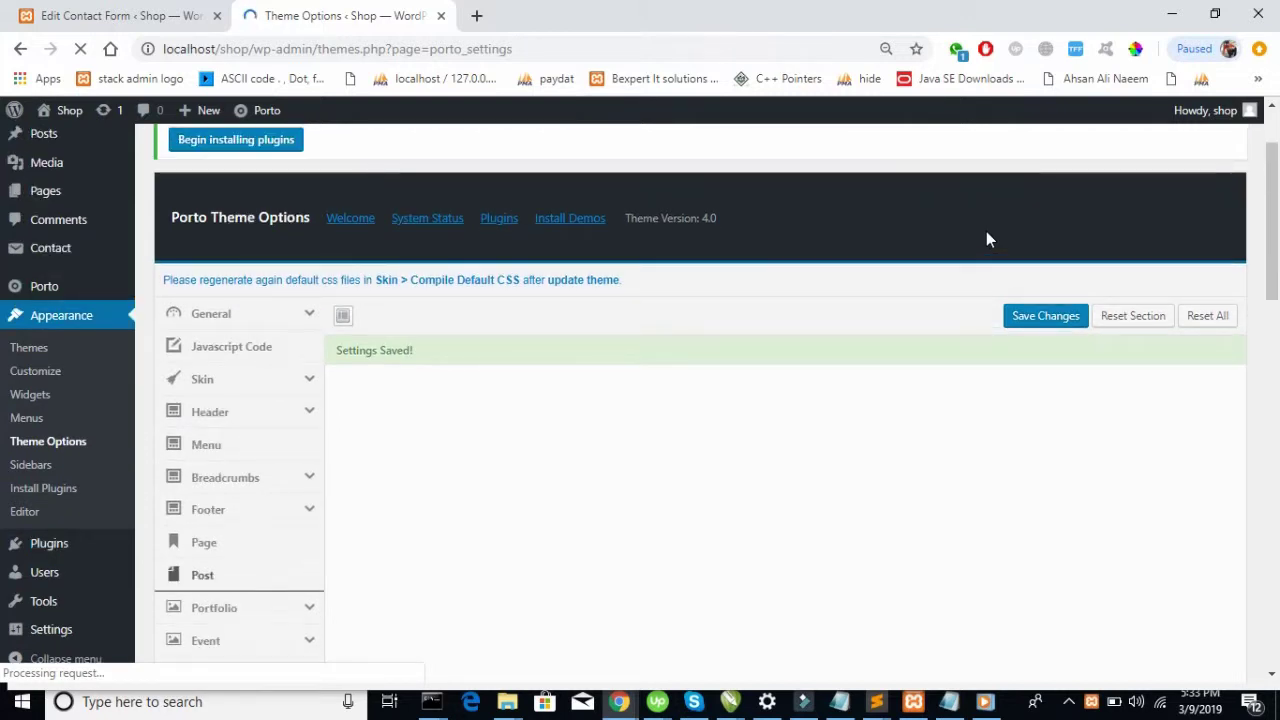
scroll(986, 239, "down", 1)
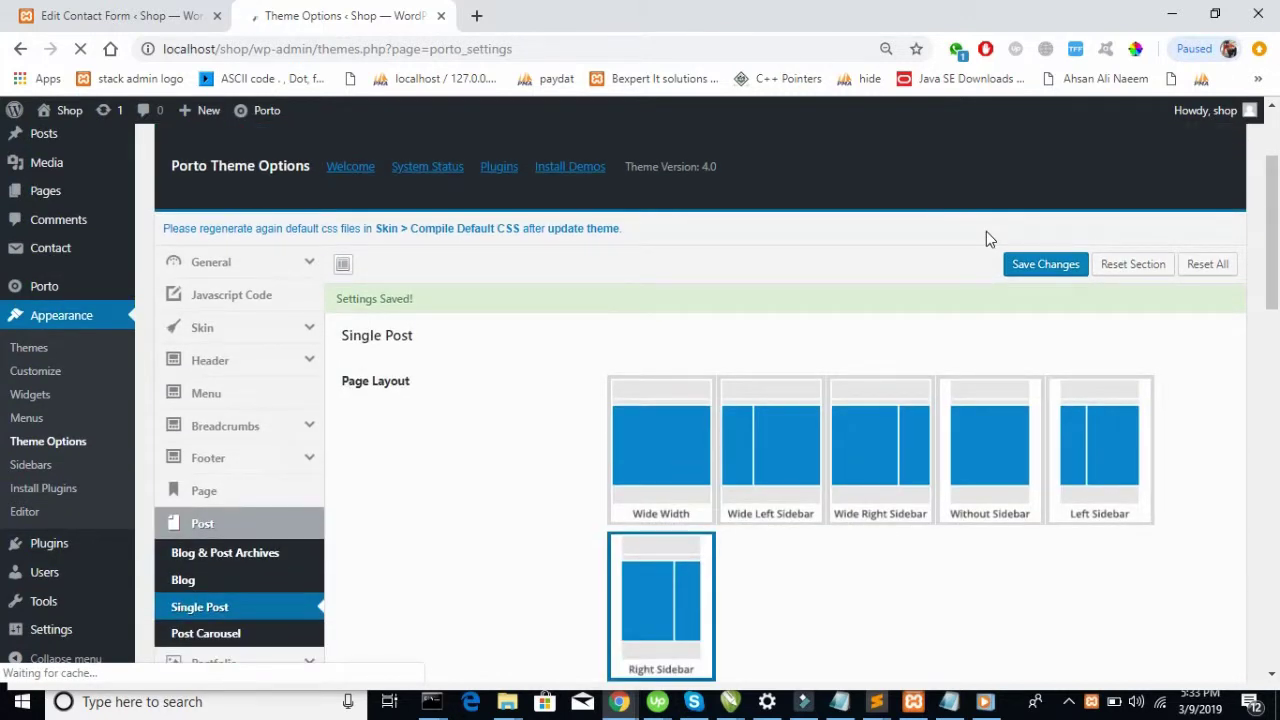
scroll(986, 239, "down", 3)
Check the layout of the "I am first post here" post on the live site and return to the Blog page
key("alt+Tab")
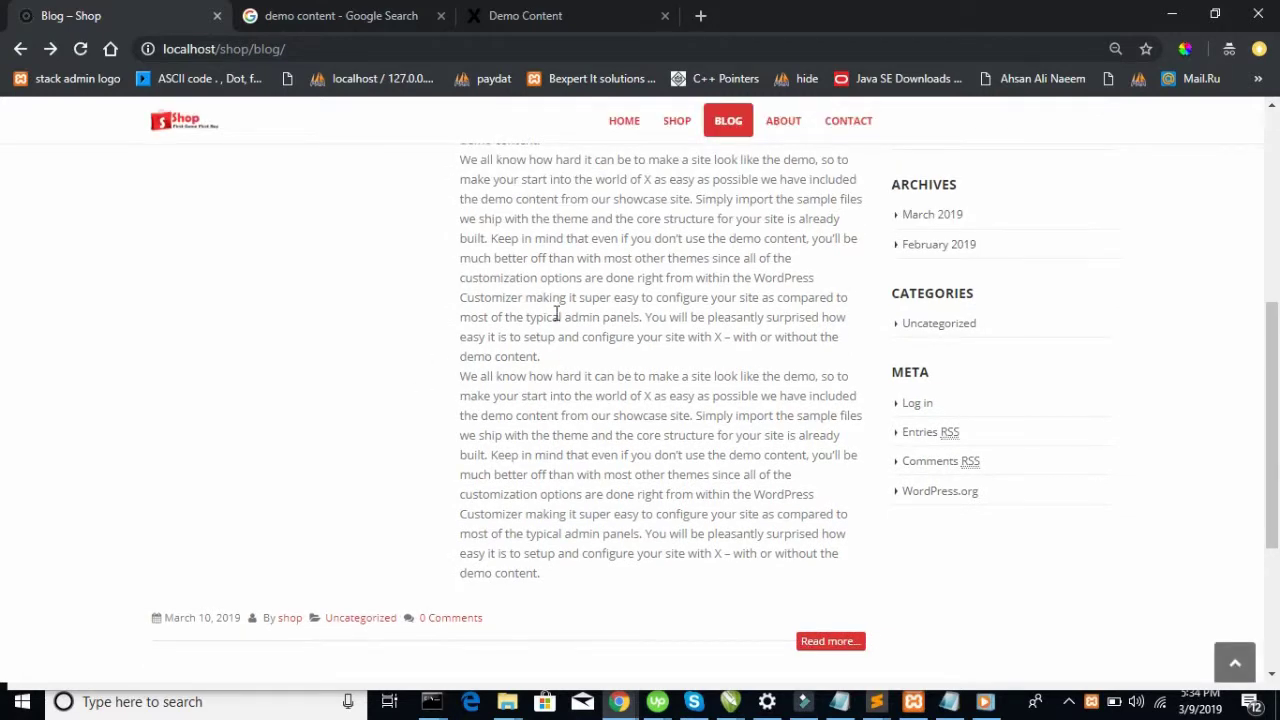
scroll(557, 313, "up", 5)
left_click(531, 330)
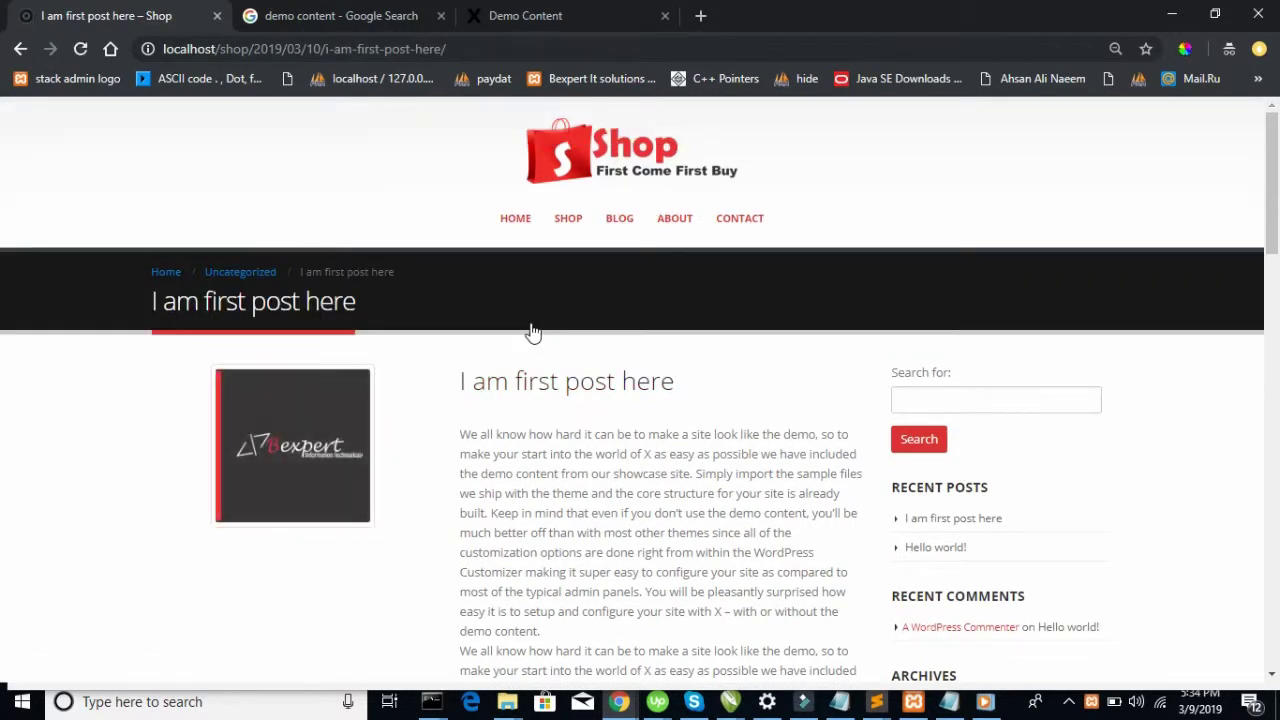
scroll(533, 332, "down", 7)
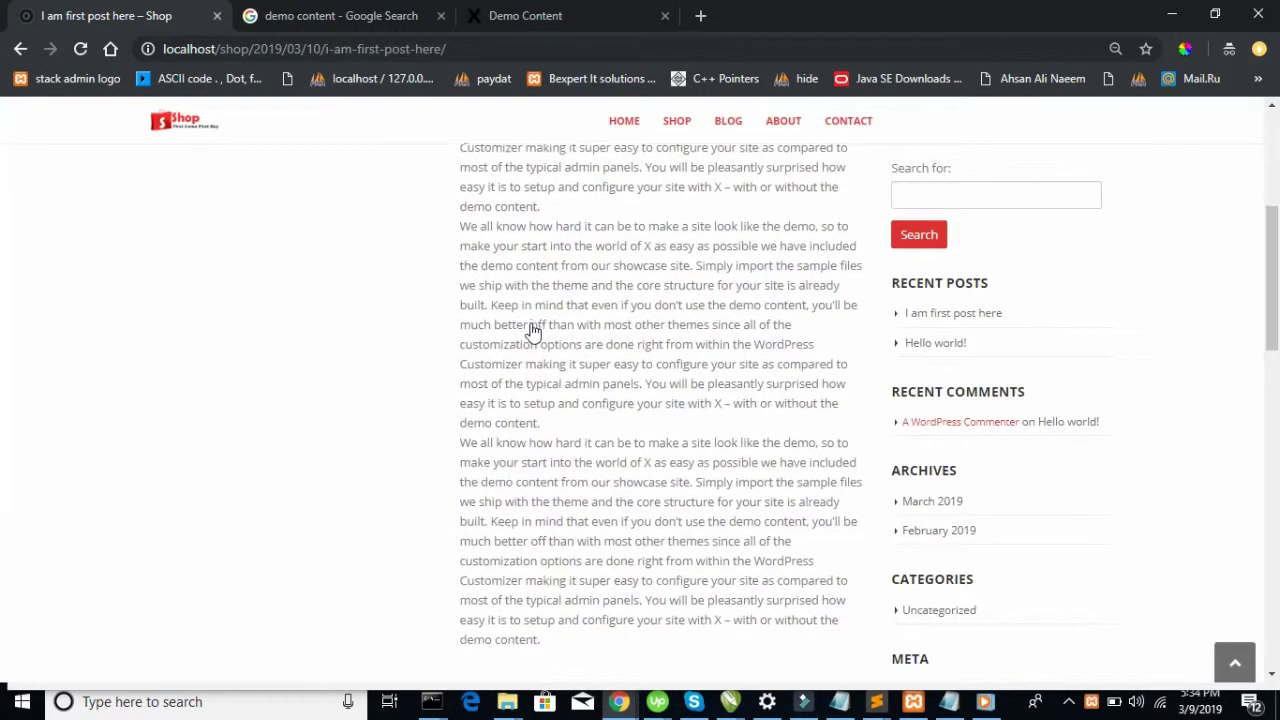
scroll(533, 332, "down", 1)
scroll(548, 228, "up", 3)
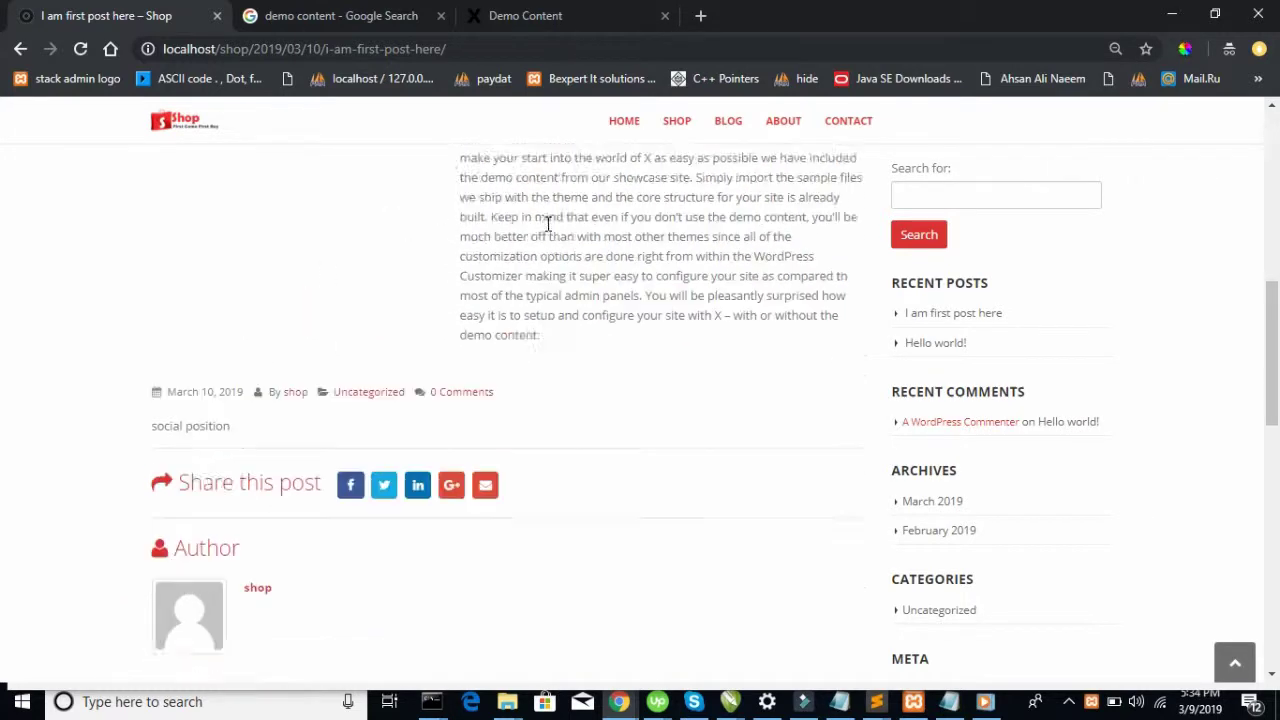
scroll(548, 231, "up", 5)
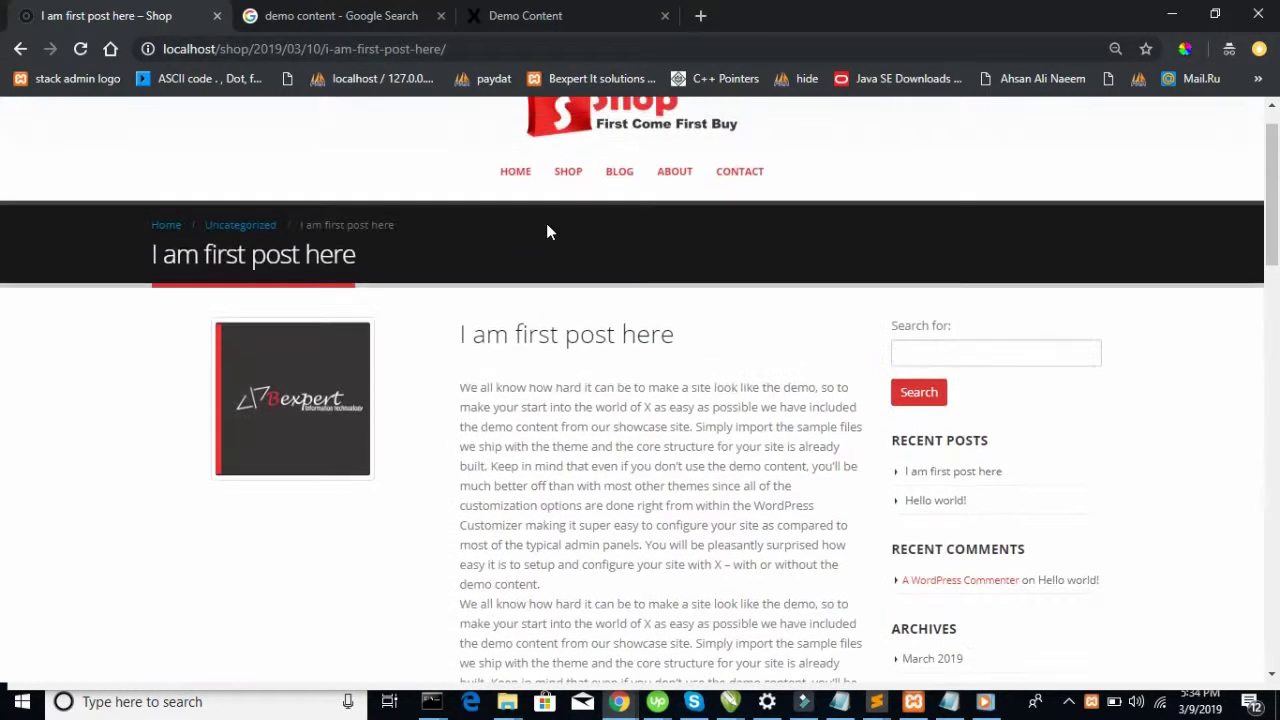
left_click(21, 49)
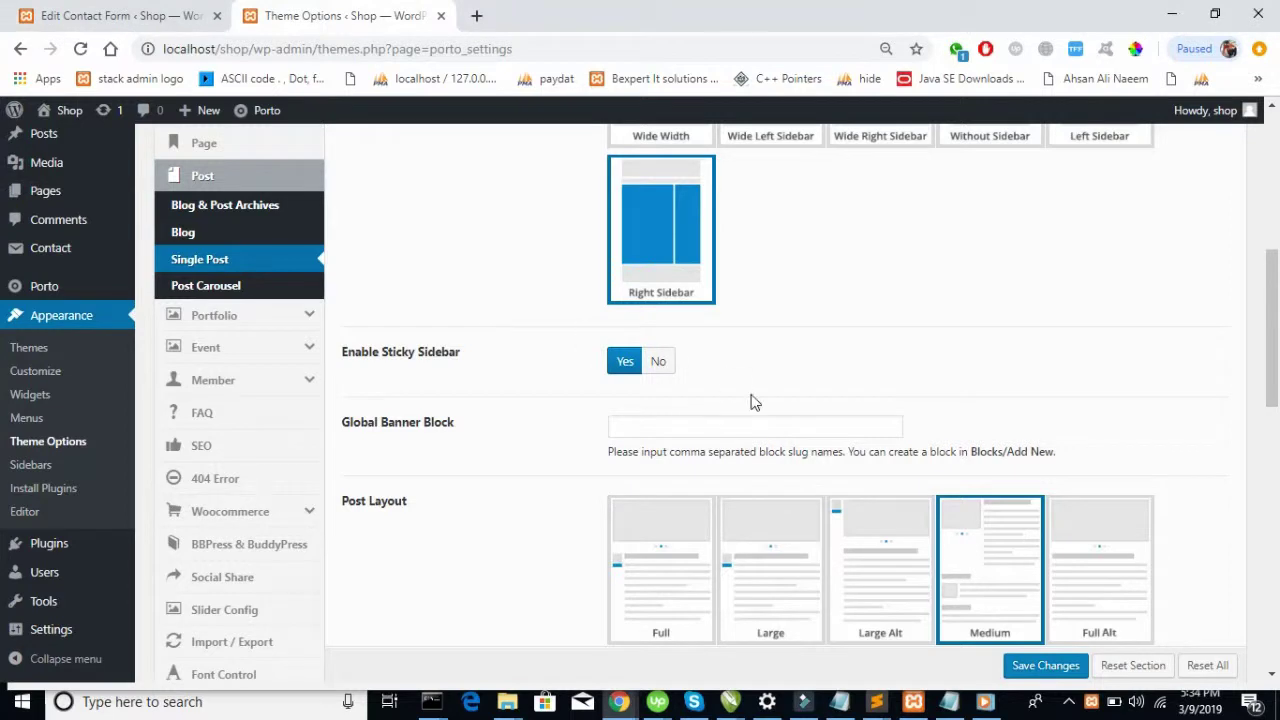
Review the Single Post, Blog, and Blog & Post Archives settings in the theme options
scroll(751, 400, "down", 3)
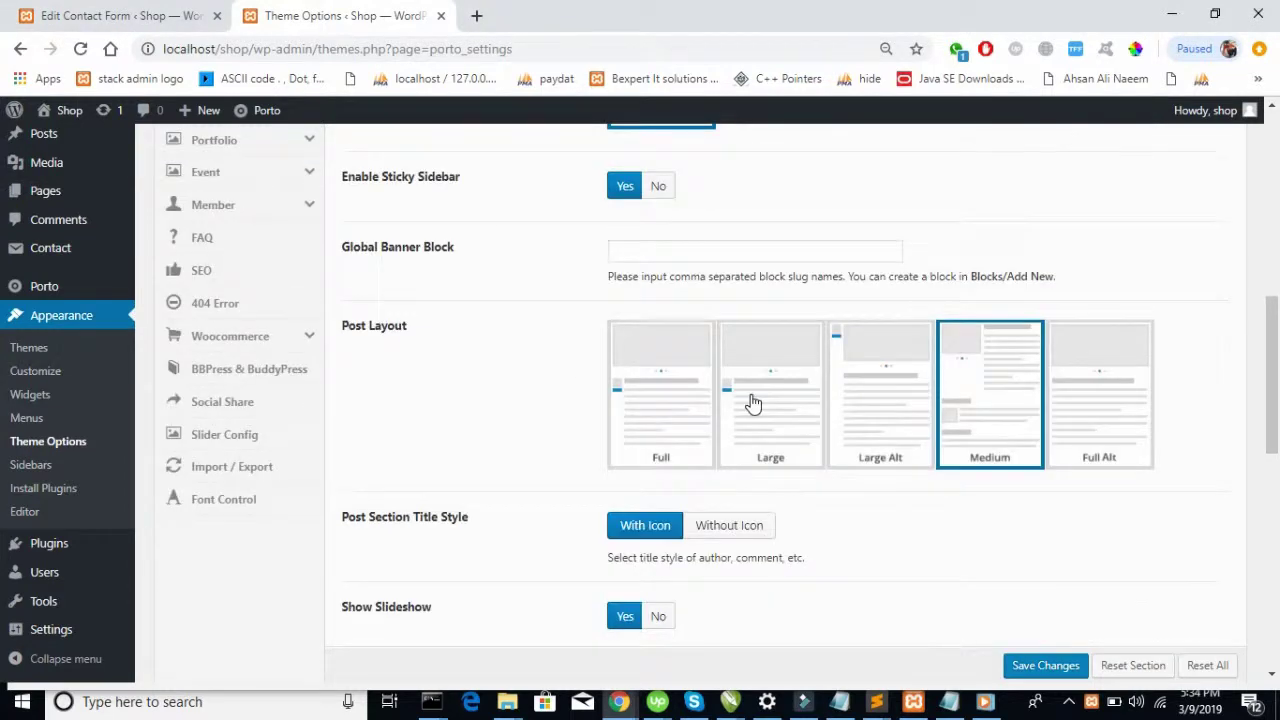
scroll(754, 403, "up", 3)
scroll(752, 405, "up", 4)
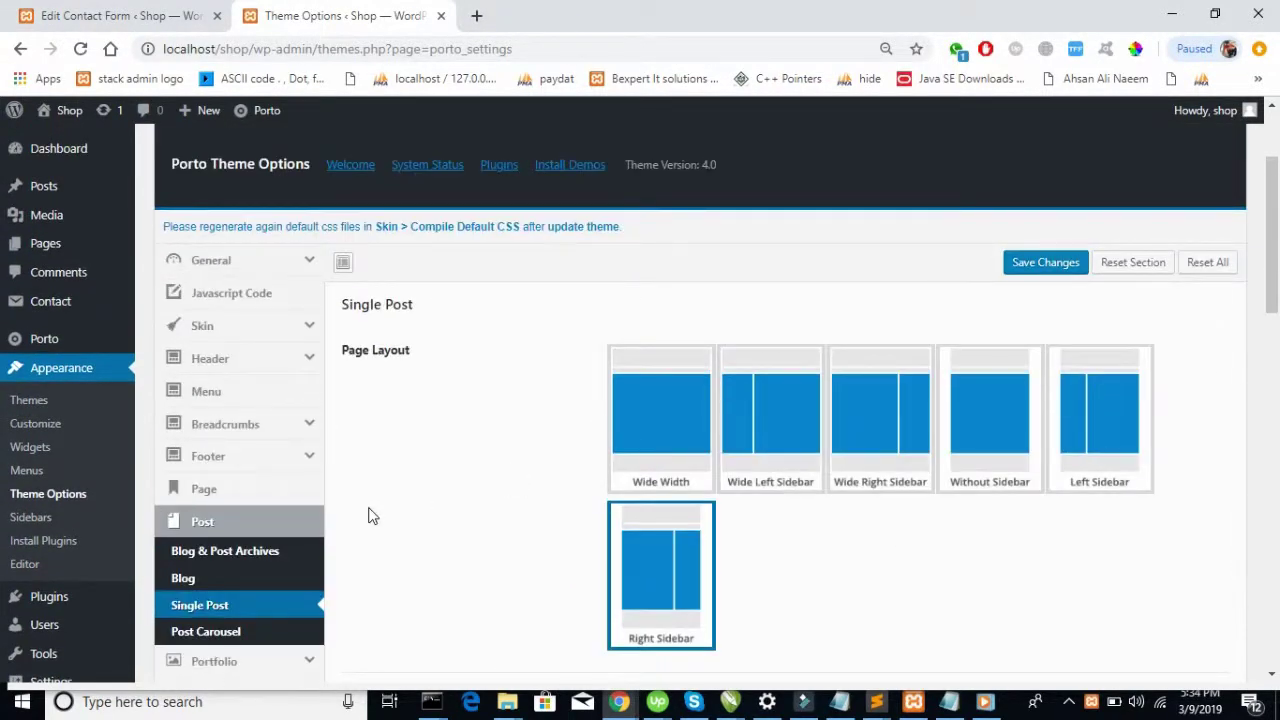
scroll(366, 514, "down", 1)
left_click(258, 482)
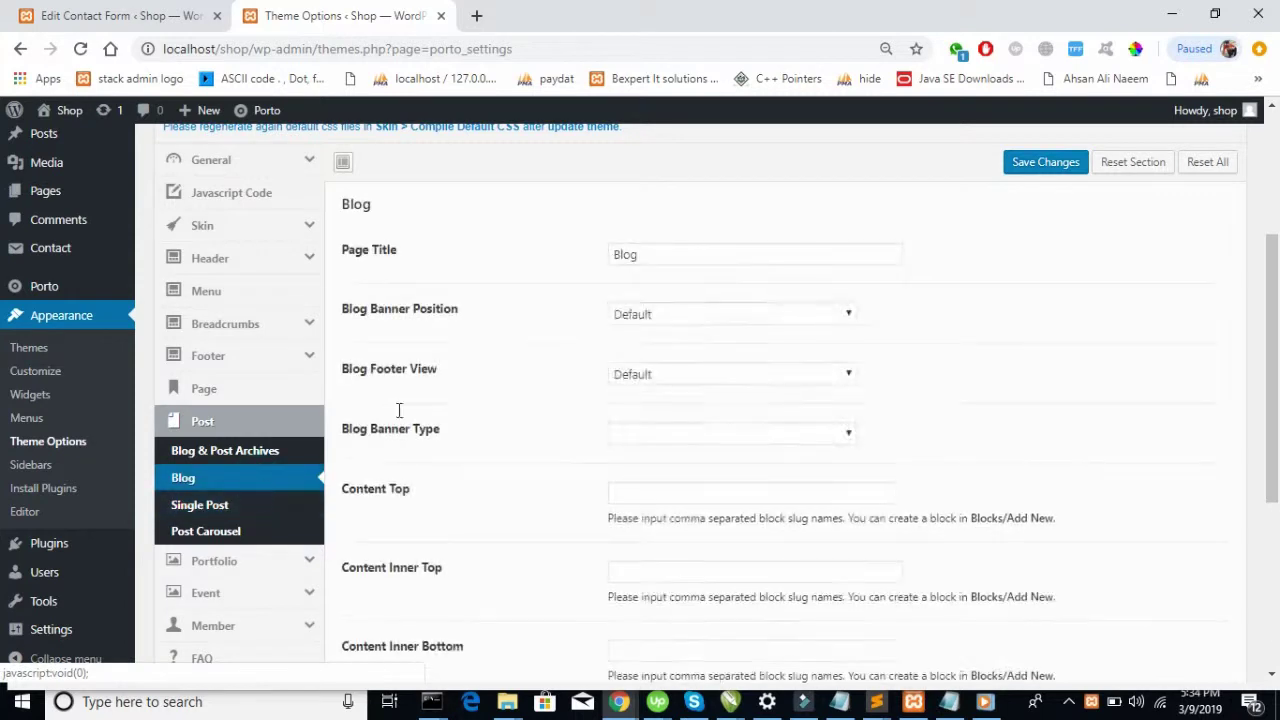
scroll(497, 375, "down", 1)
scroll(497, 372, "down", 2)
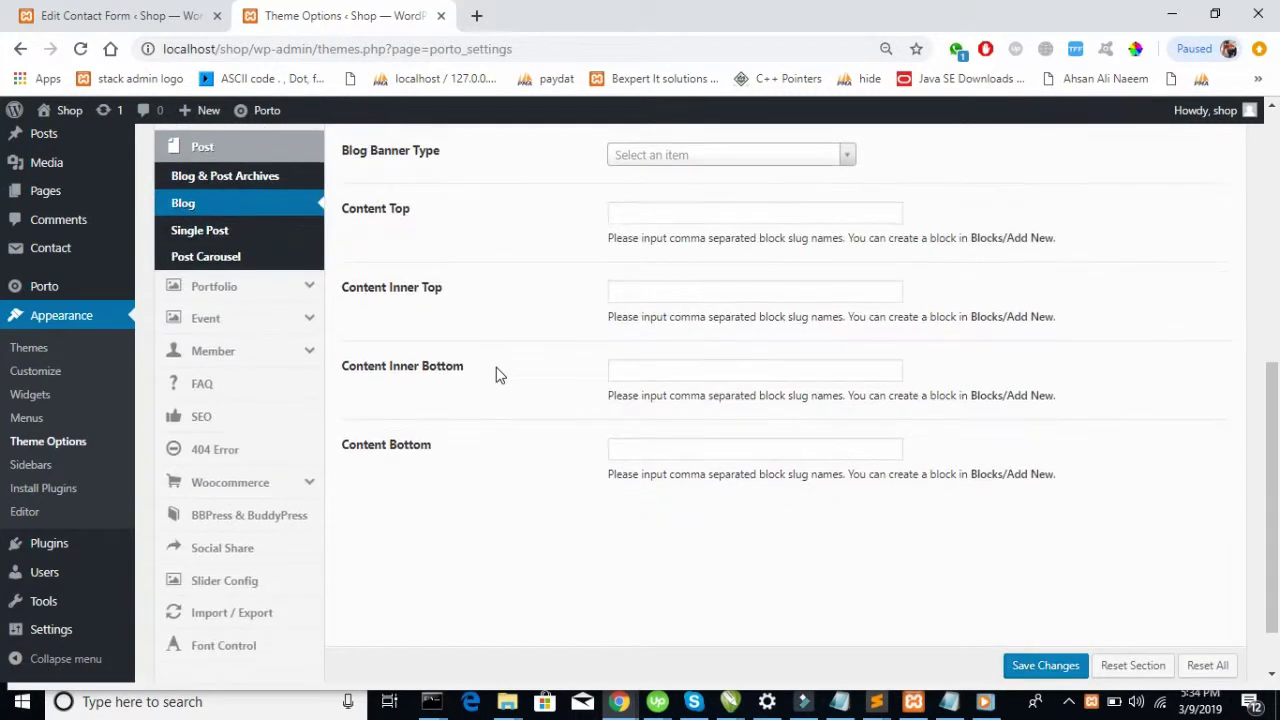
scroll(409, 391, "up", 3)
left_click(266, 437)
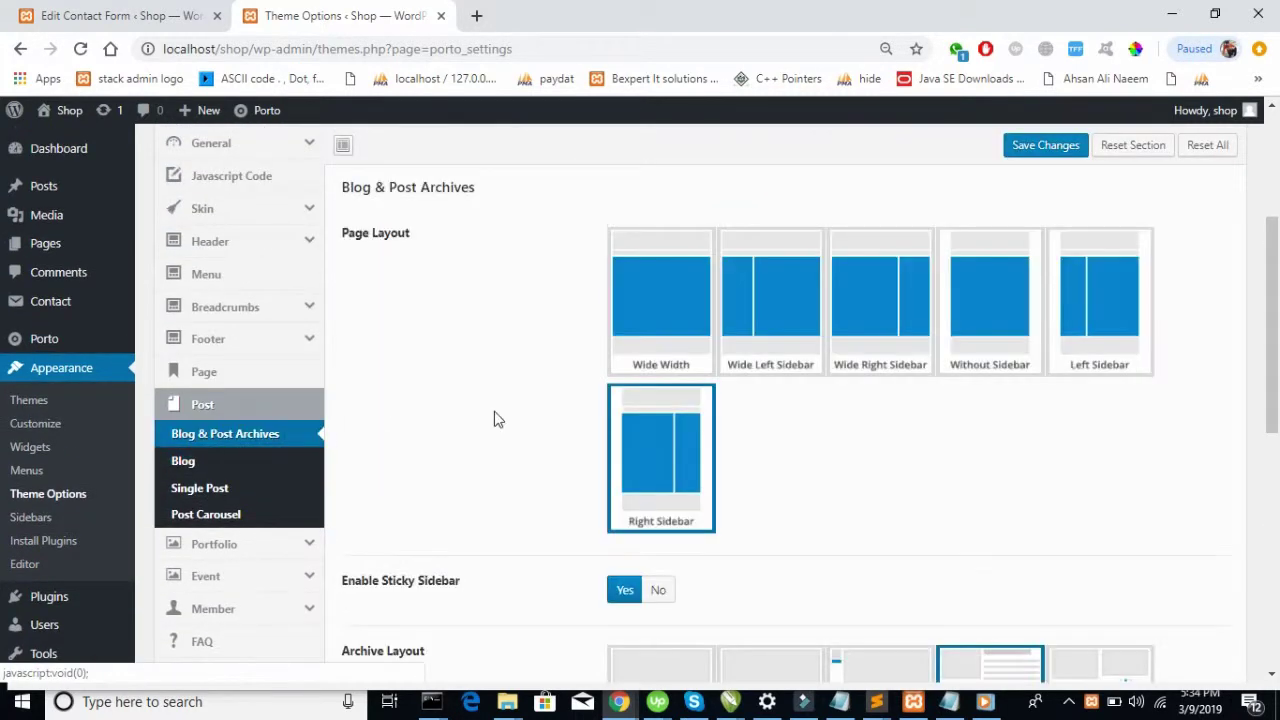
scroll(494, 418, "down", 6)
scroll(494, 418, "up", 10)
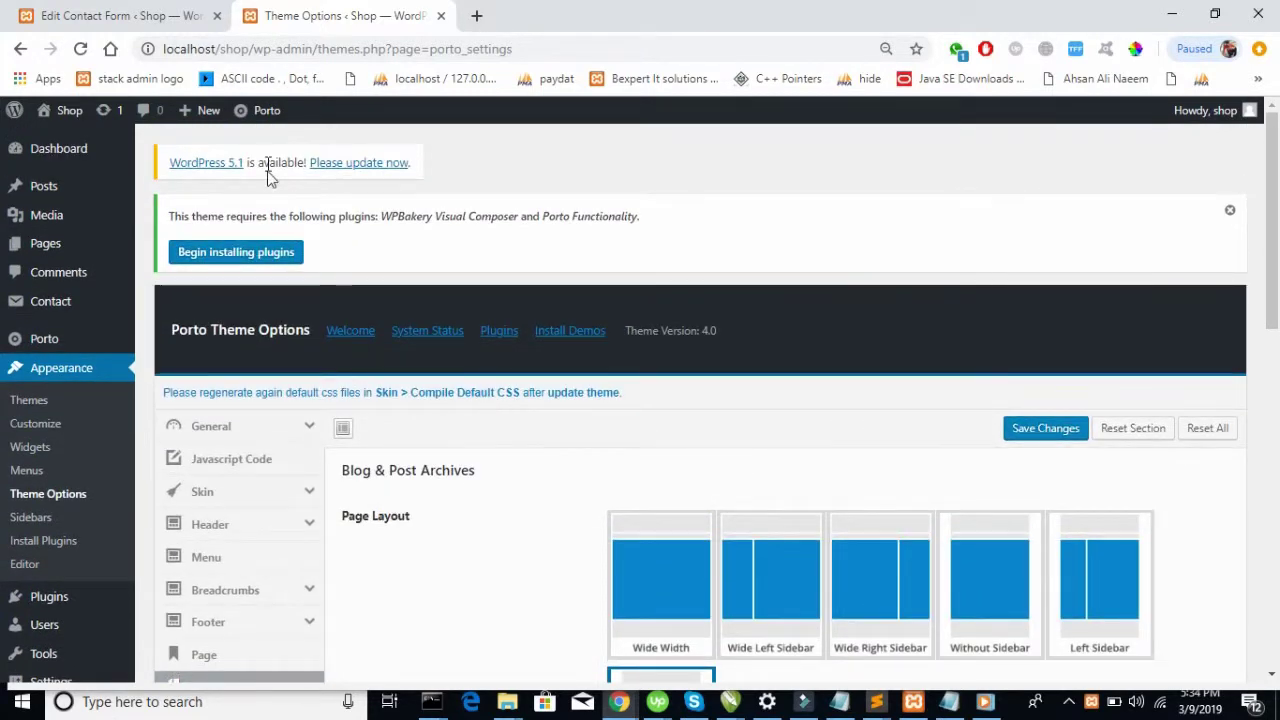
Switch to the live shop site and open its Home page
key("alt+Tab")
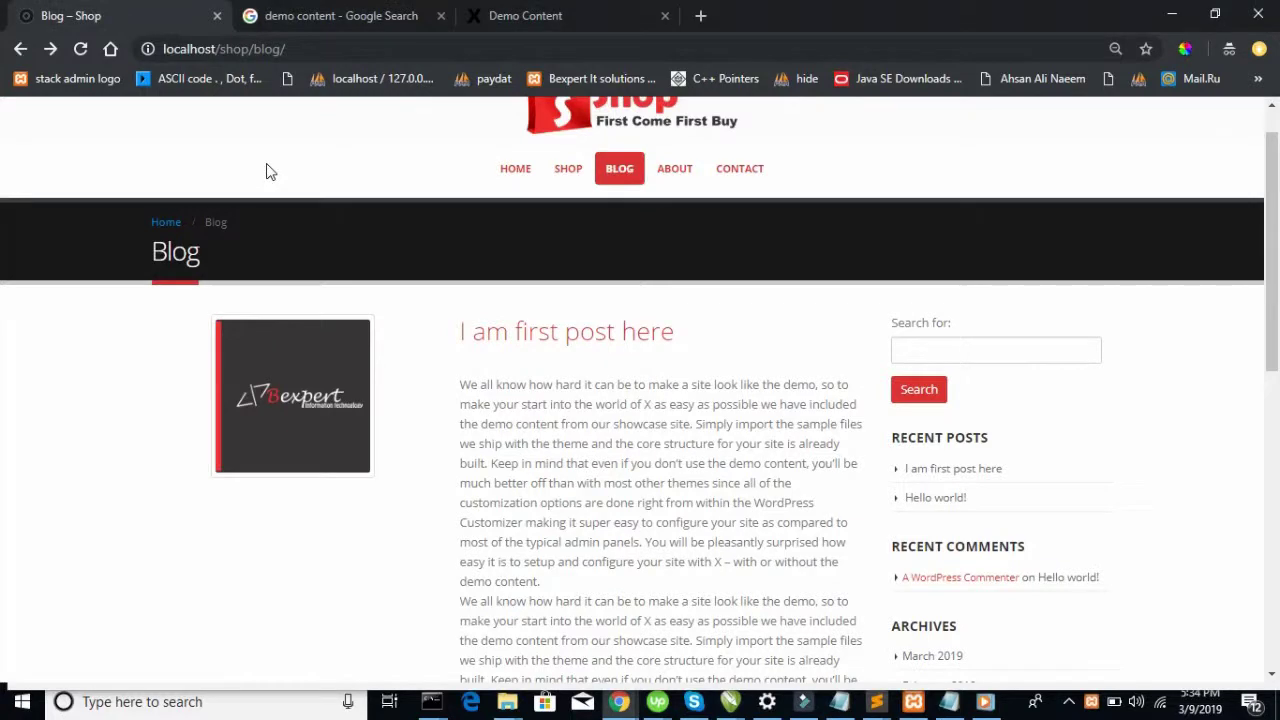
left_click(509, 176)
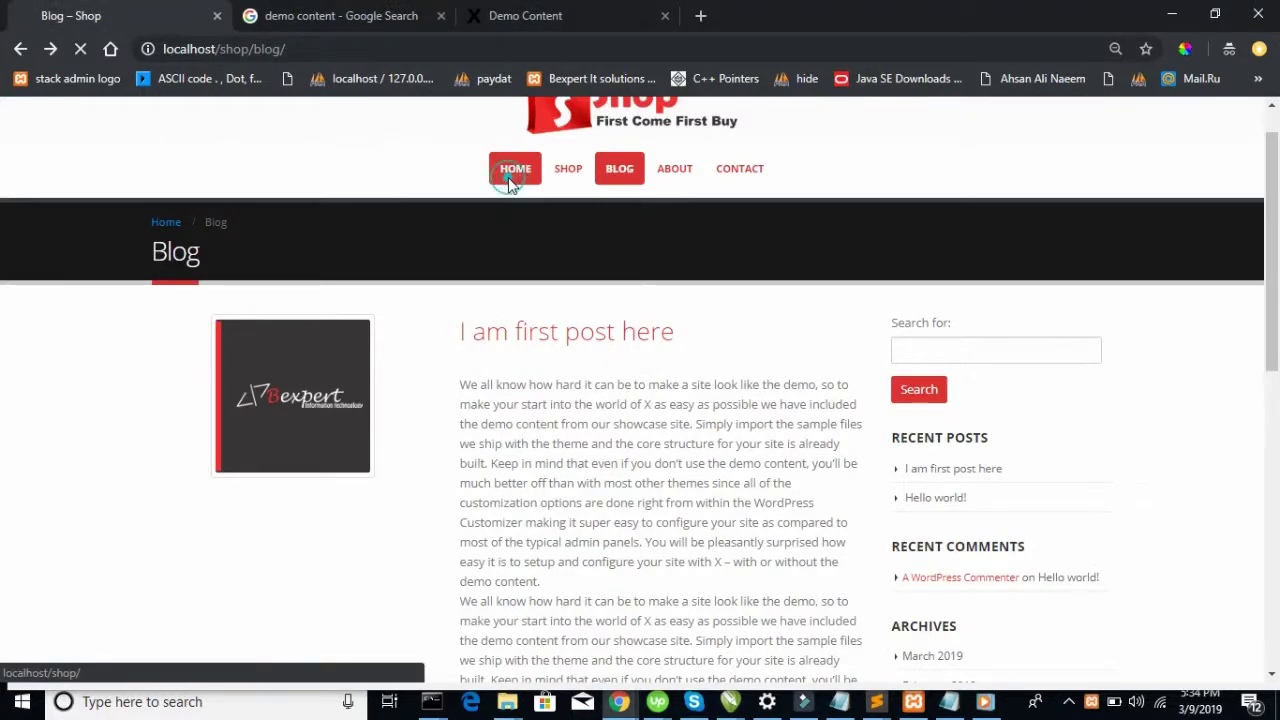